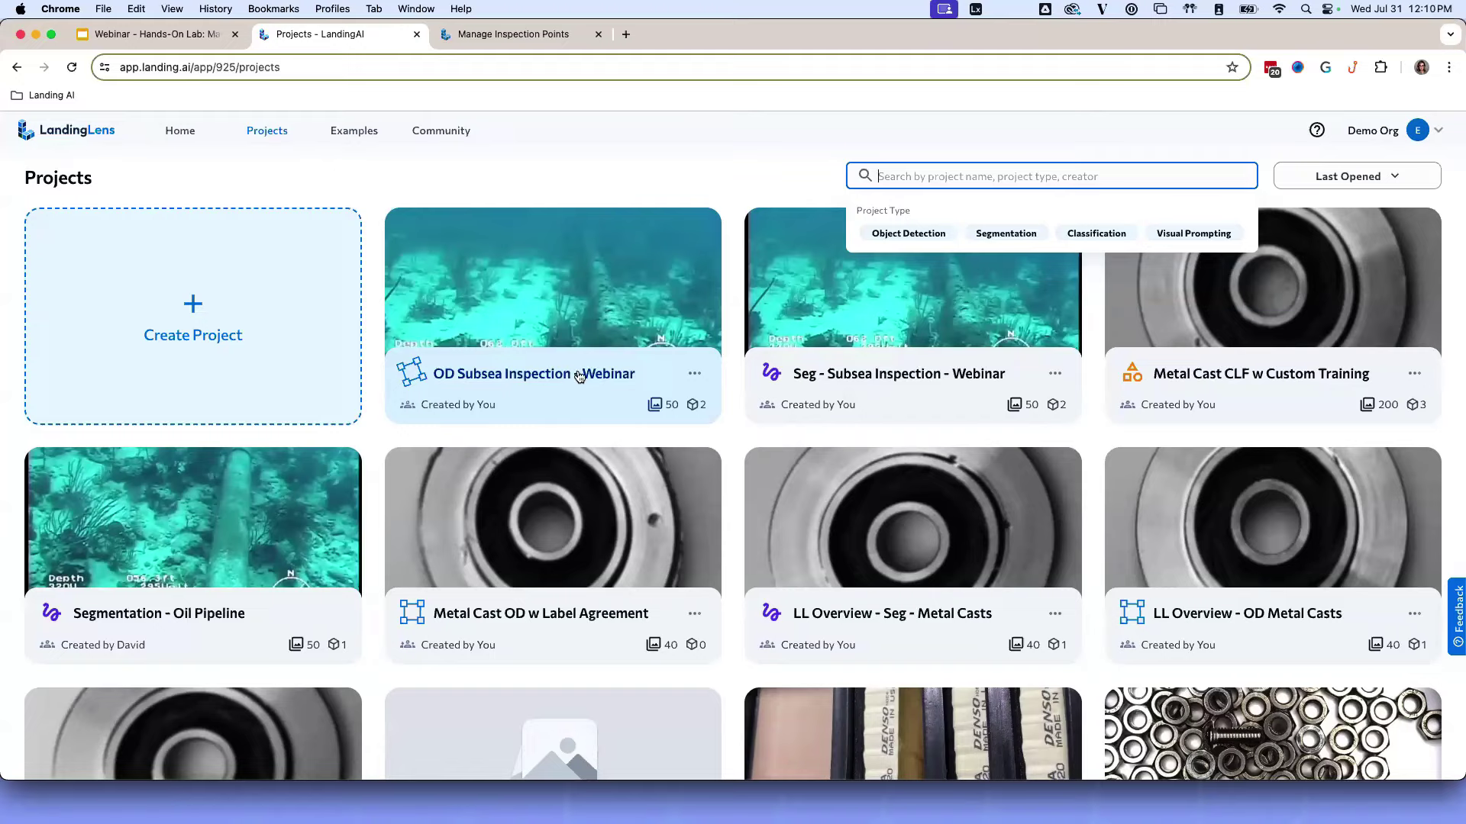
# - Open the Seg - Subsea Inspection - Webinar project and review its data summary charts
pyautogui.click(788, 371)
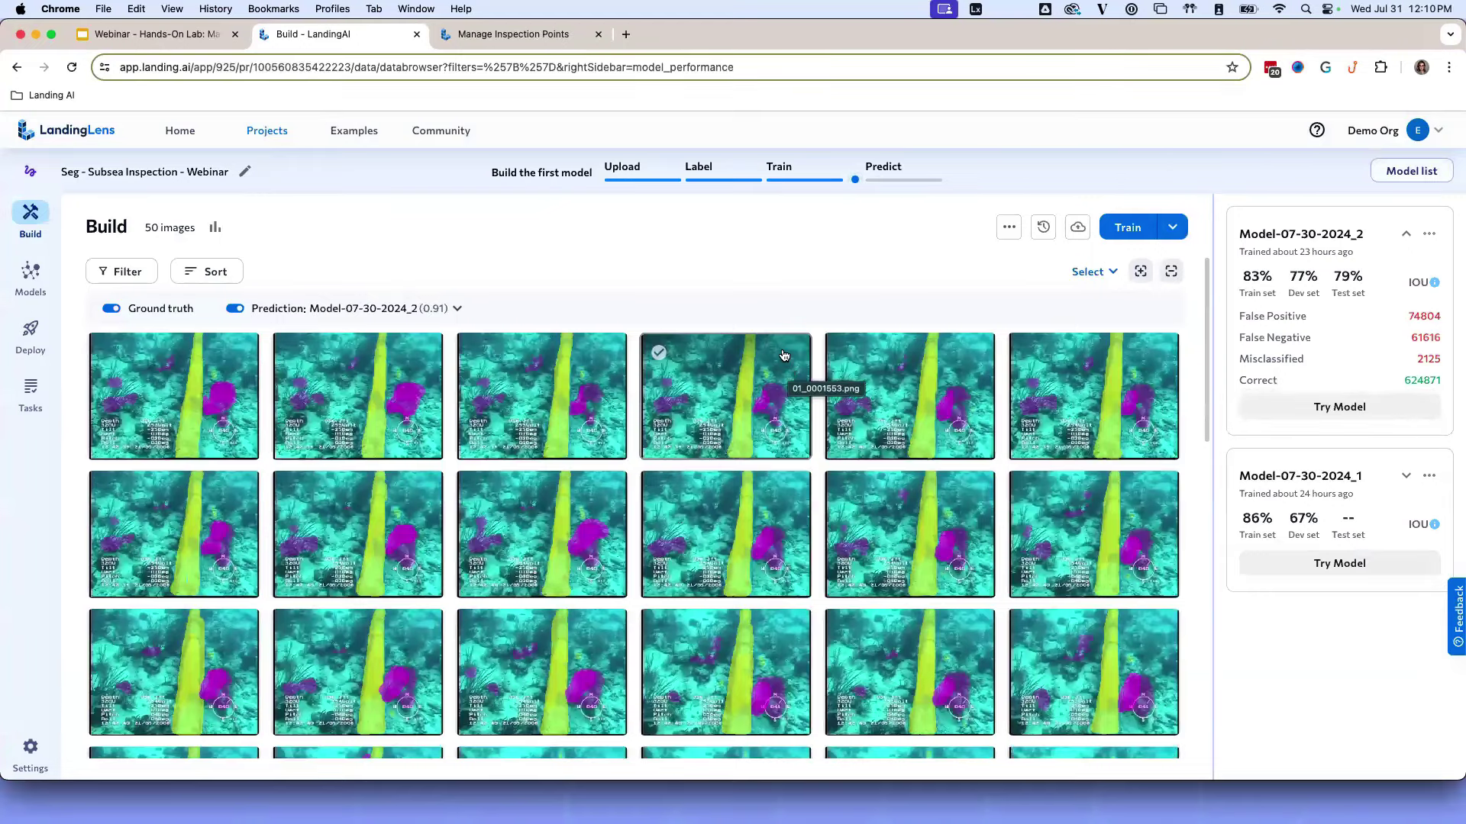
pyautogui.click(216, 231)
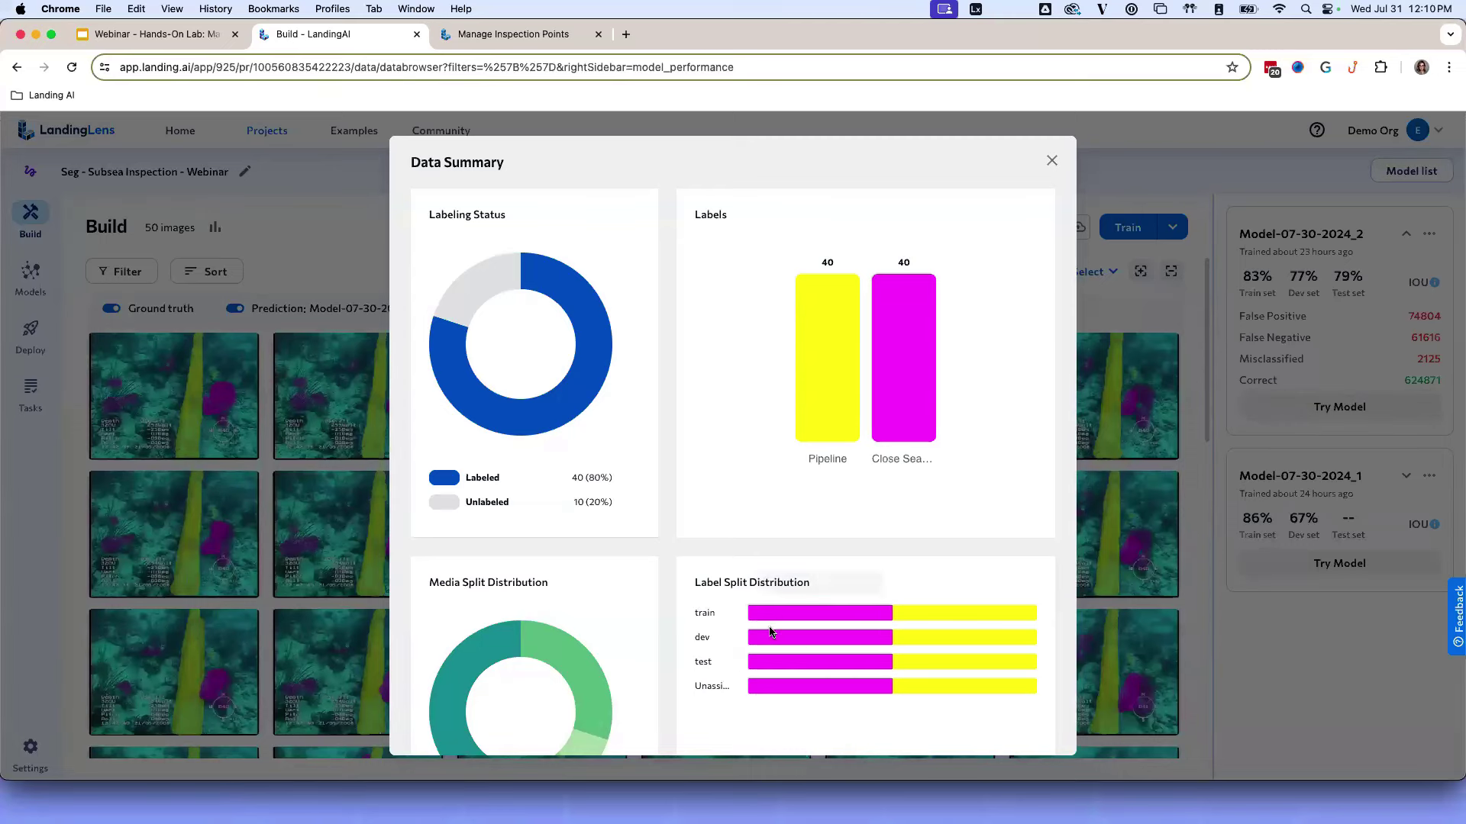
pyautogui.scroll(-3, 769, 638)
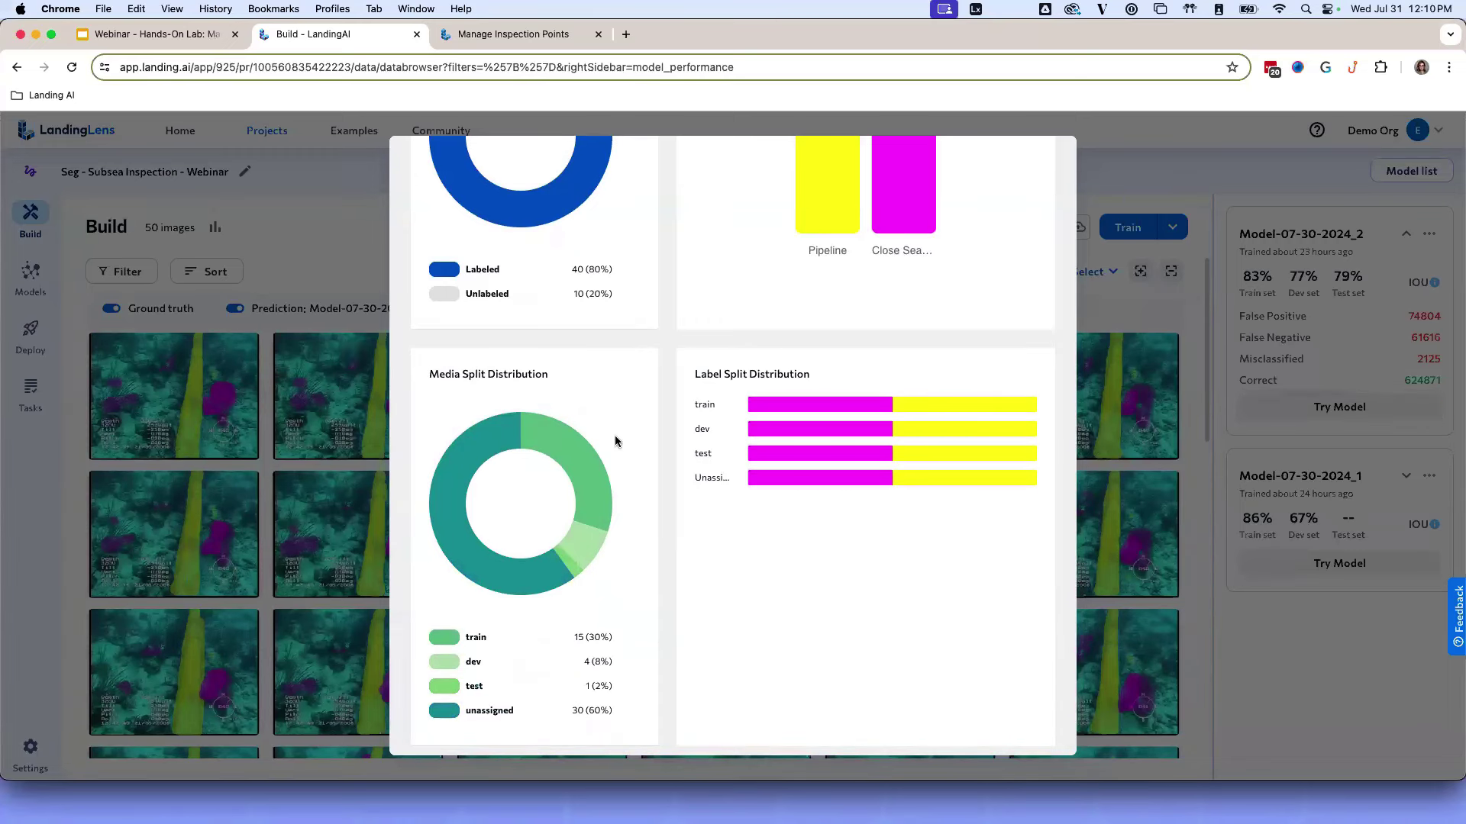
pyautogui.scroll(3, 629, 412)
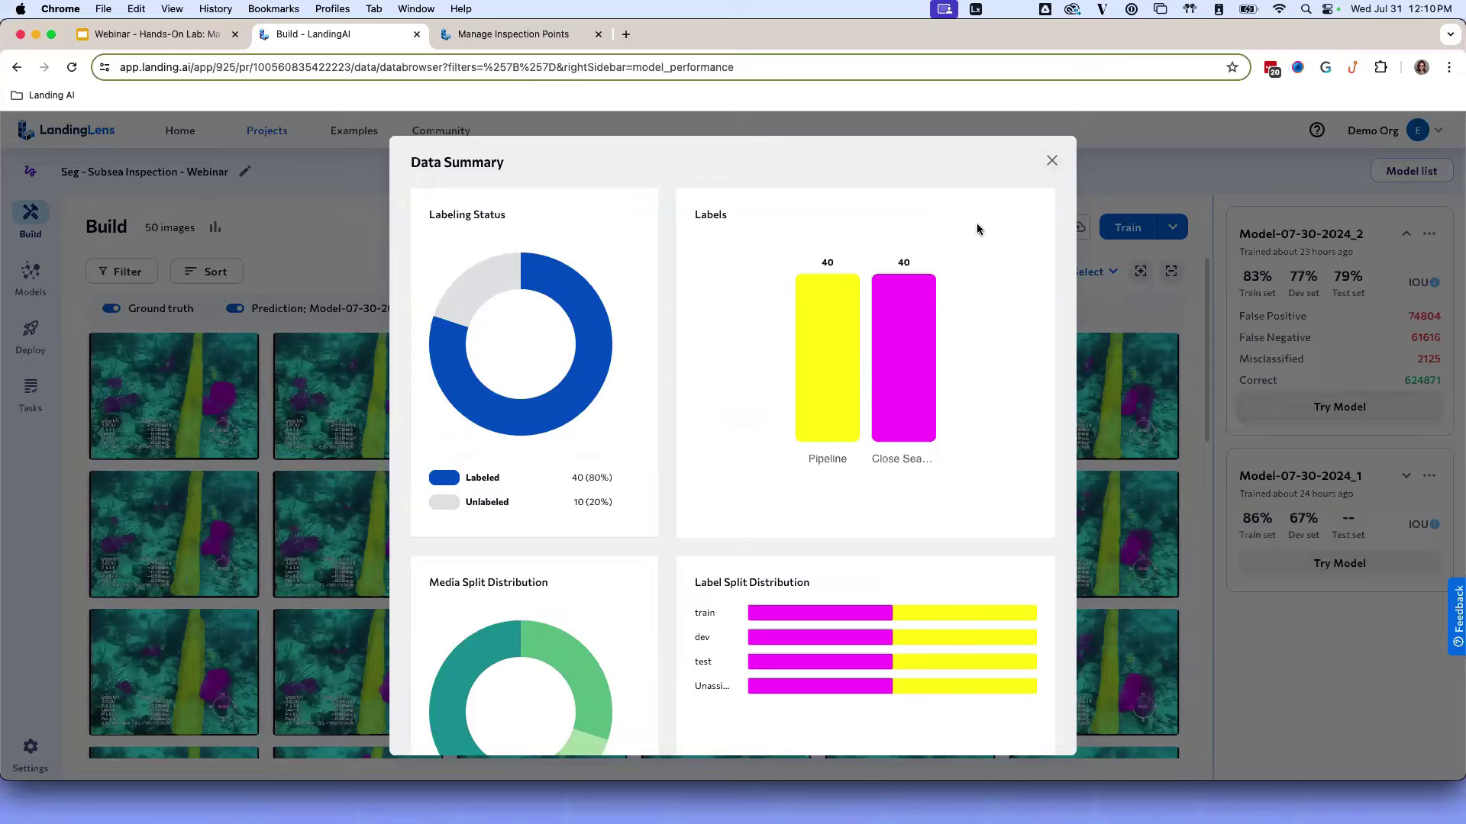
pyautogui.click(1050, 161)
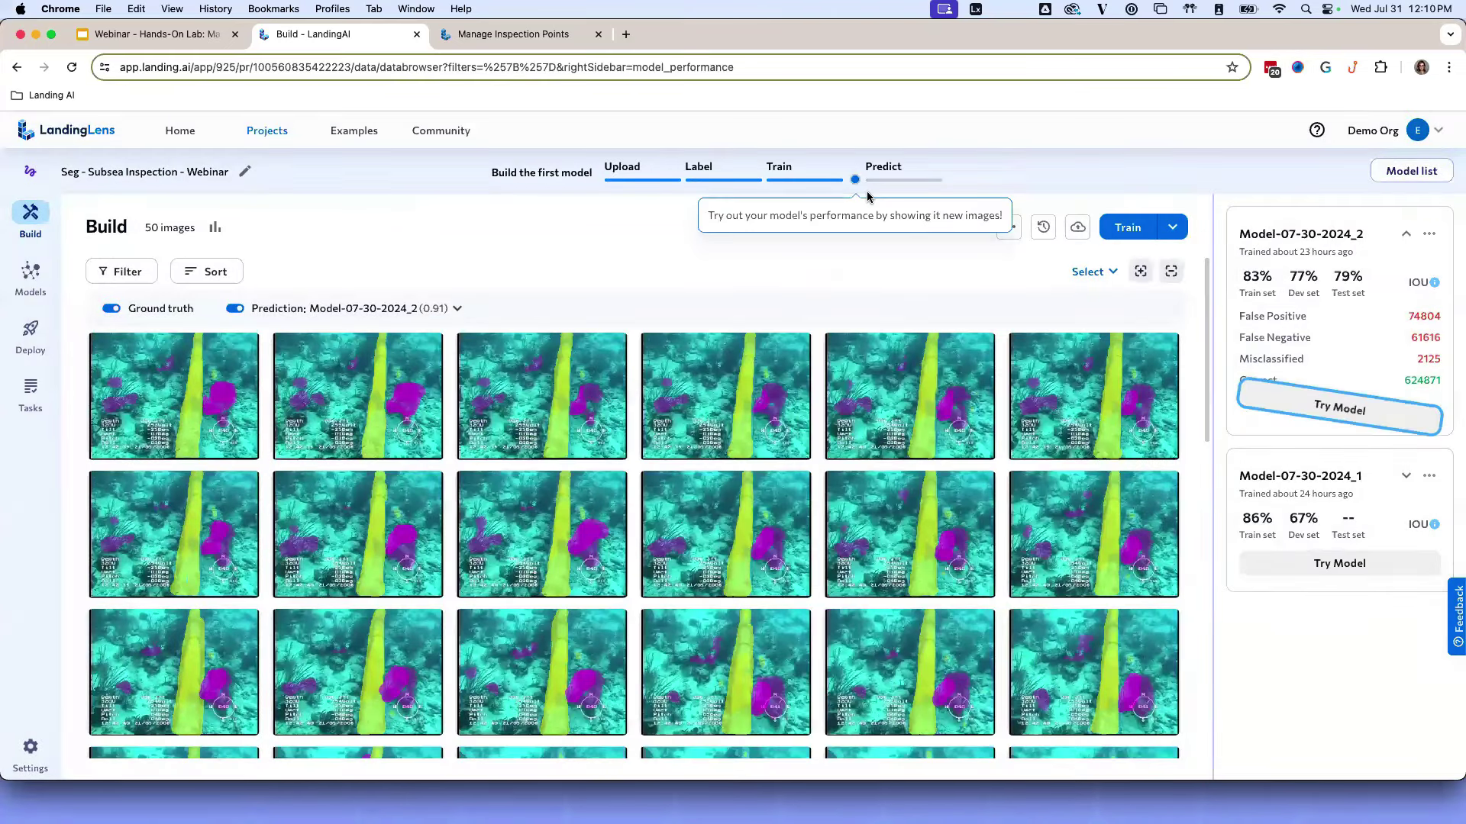
# - View the image upload options and the tags available for filtering the dataset
pyautogui.click(1077, 229)
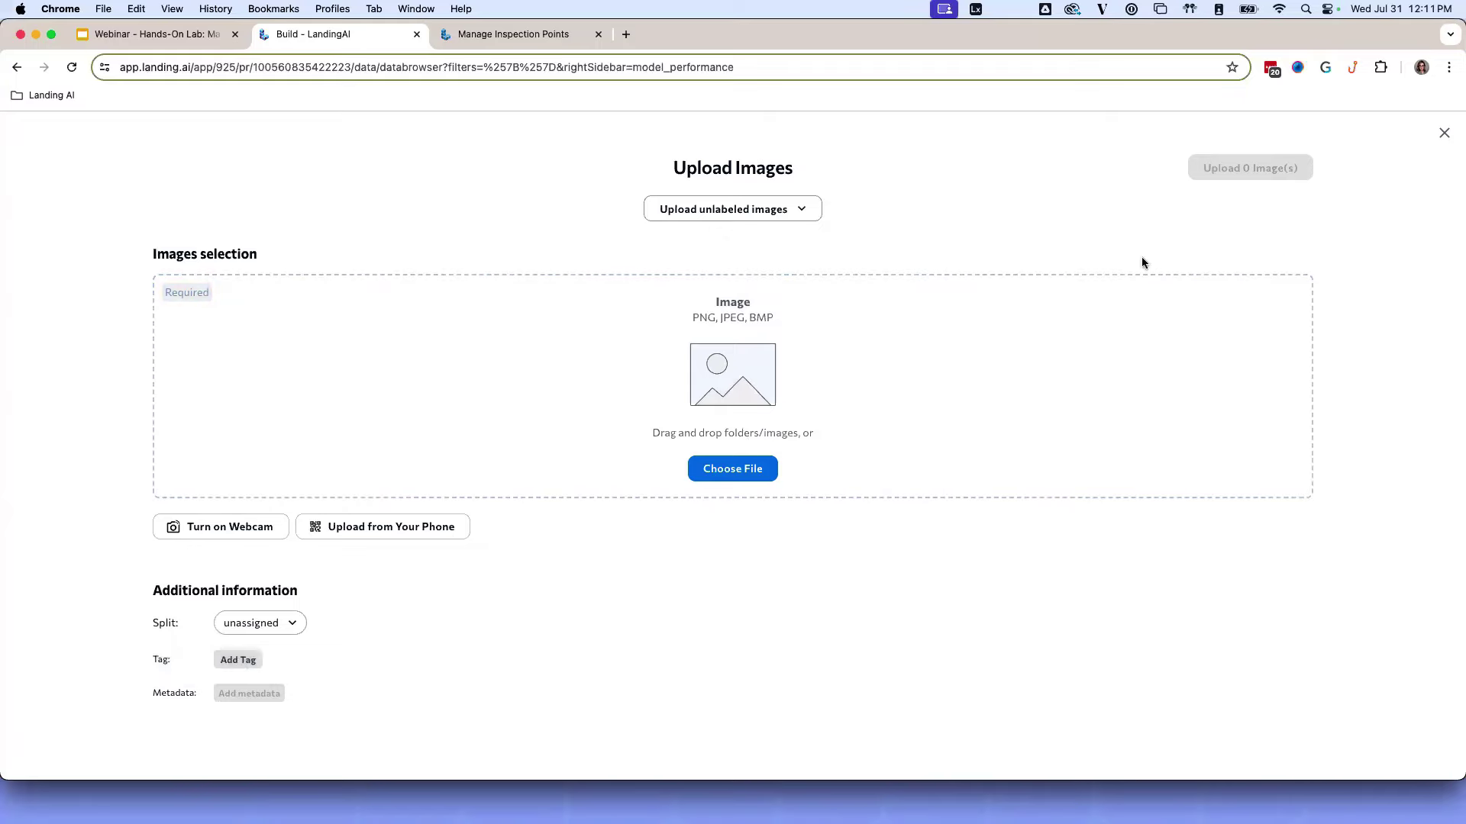
pyautogui.click(1442, 135)
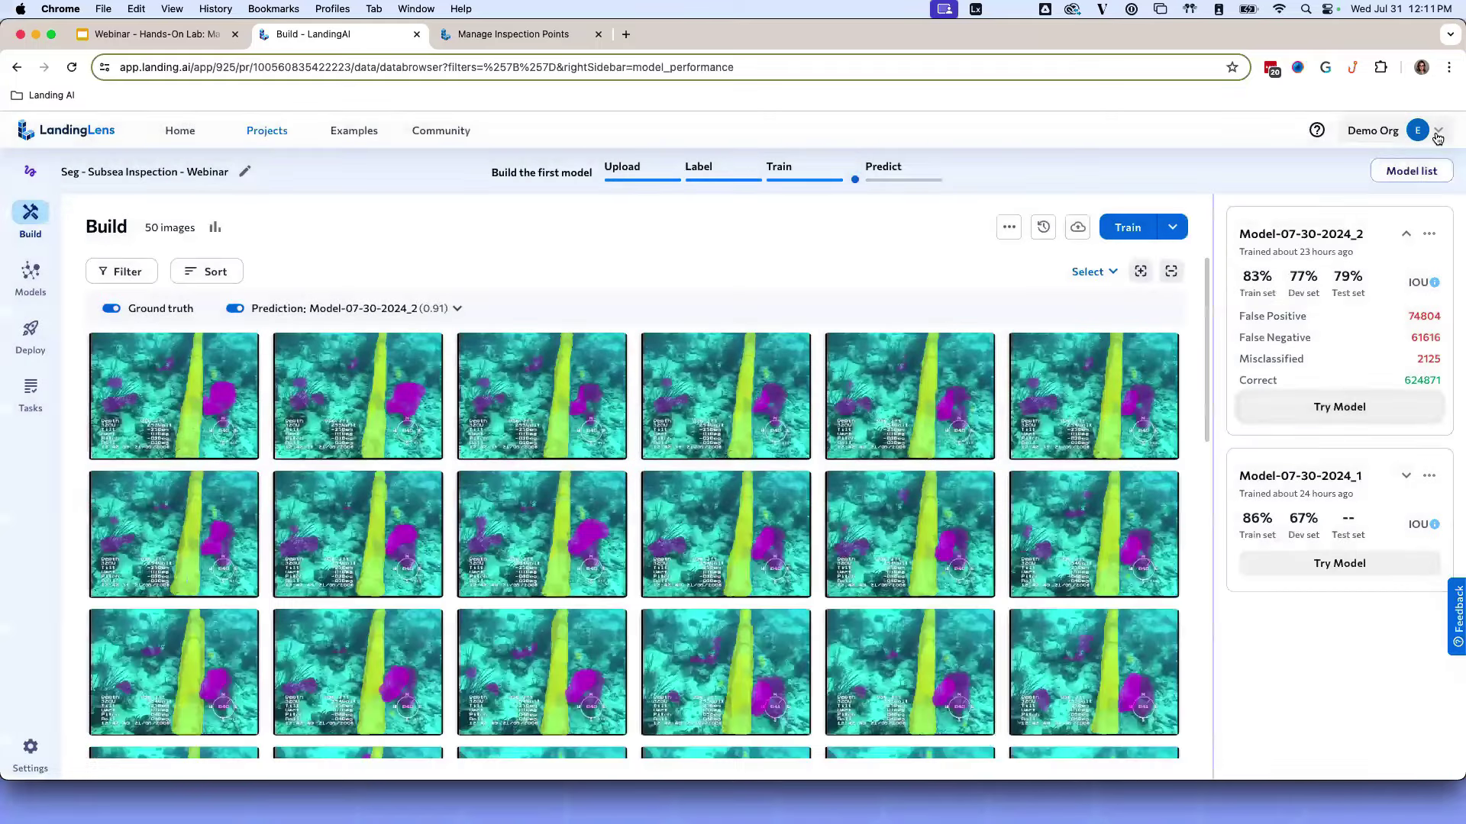
pyautogui.click(122, 272)
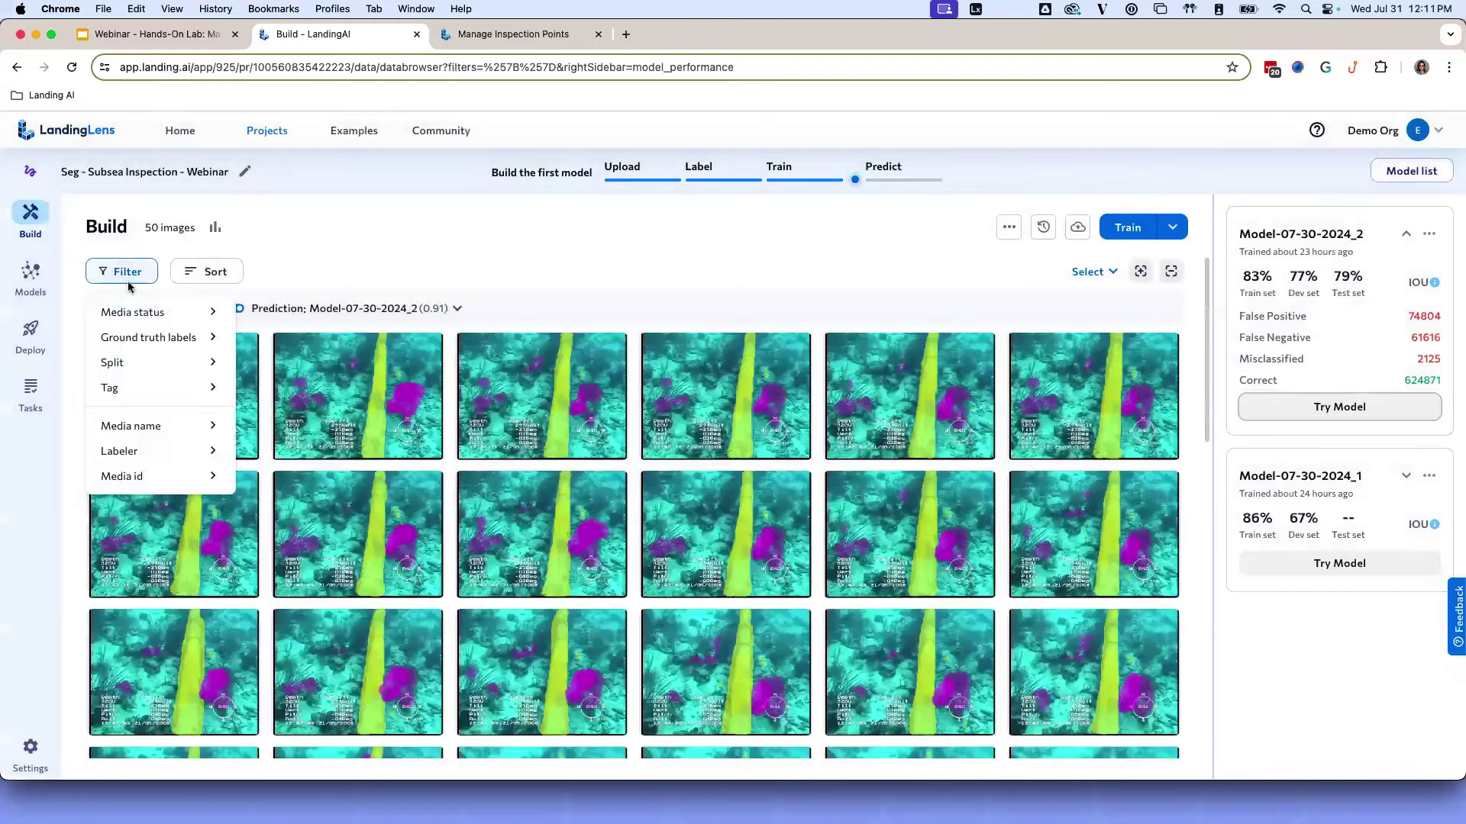
pyautogui.click(213, 390)
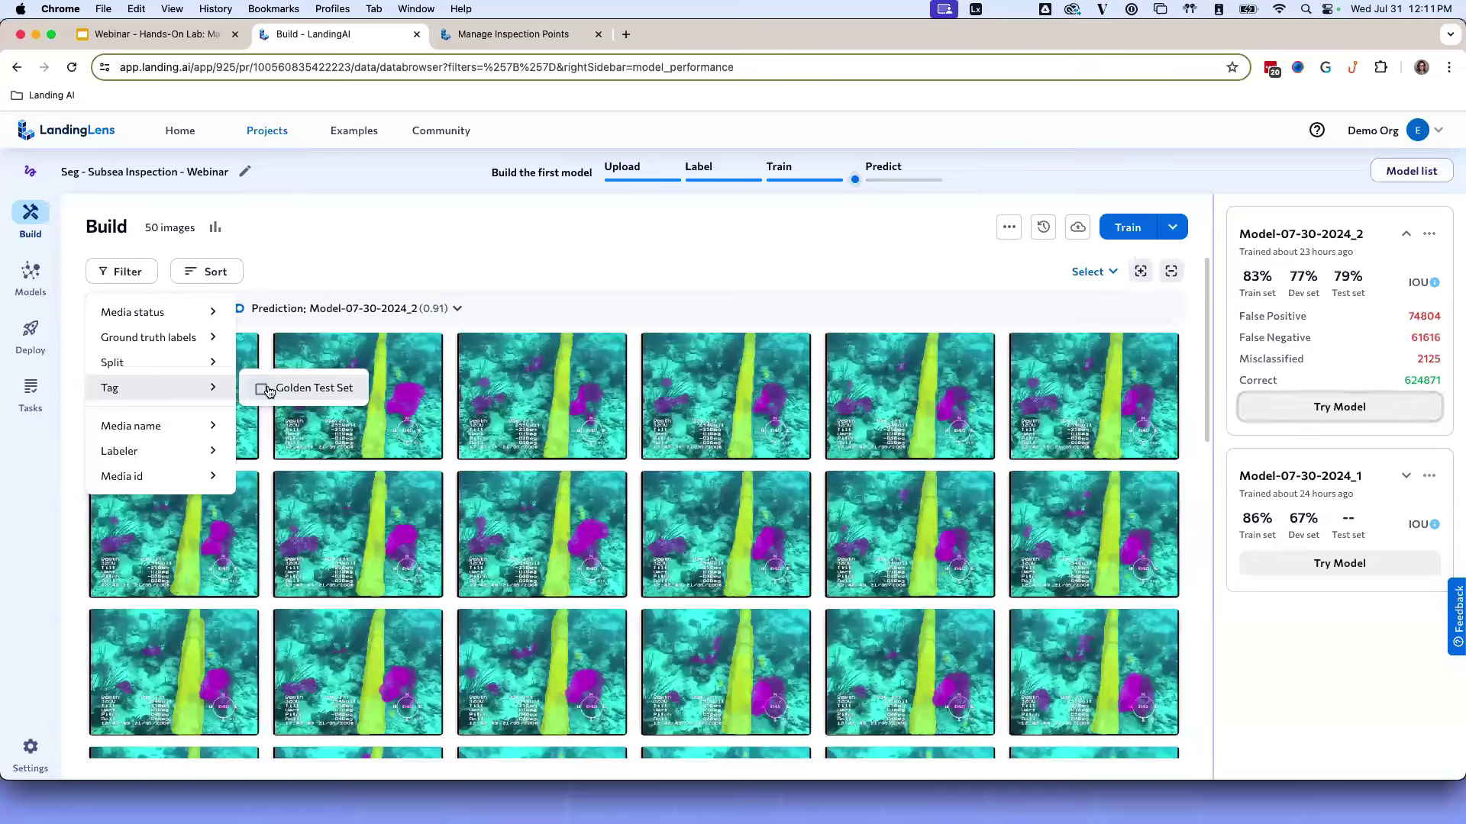
pyautogui.click(358, 270)
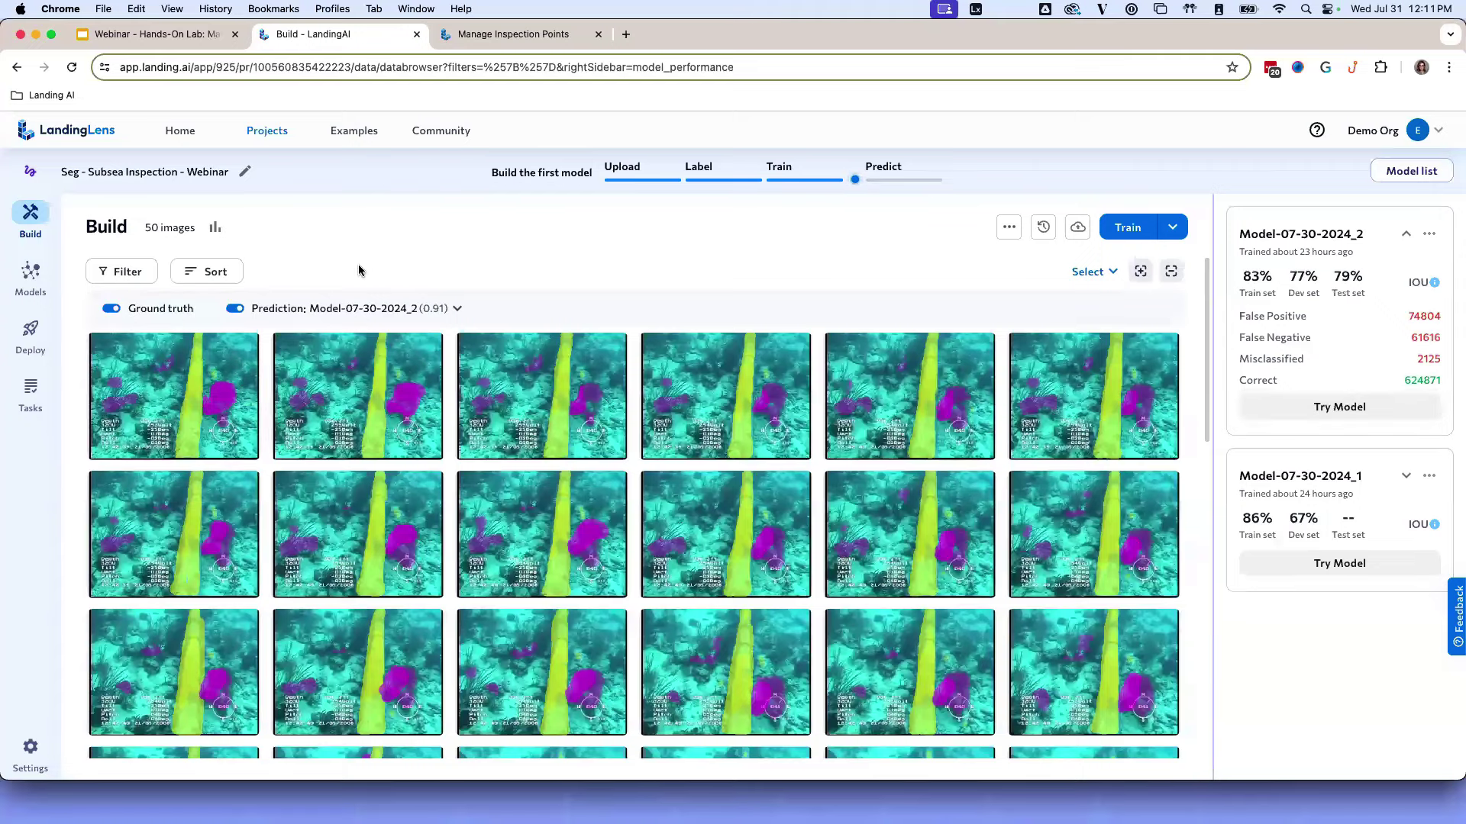
# - Browse the project's image gallery, comparing the labeled and unlabeled subsea images
pyautogui.scroll(-3, 348, 271)
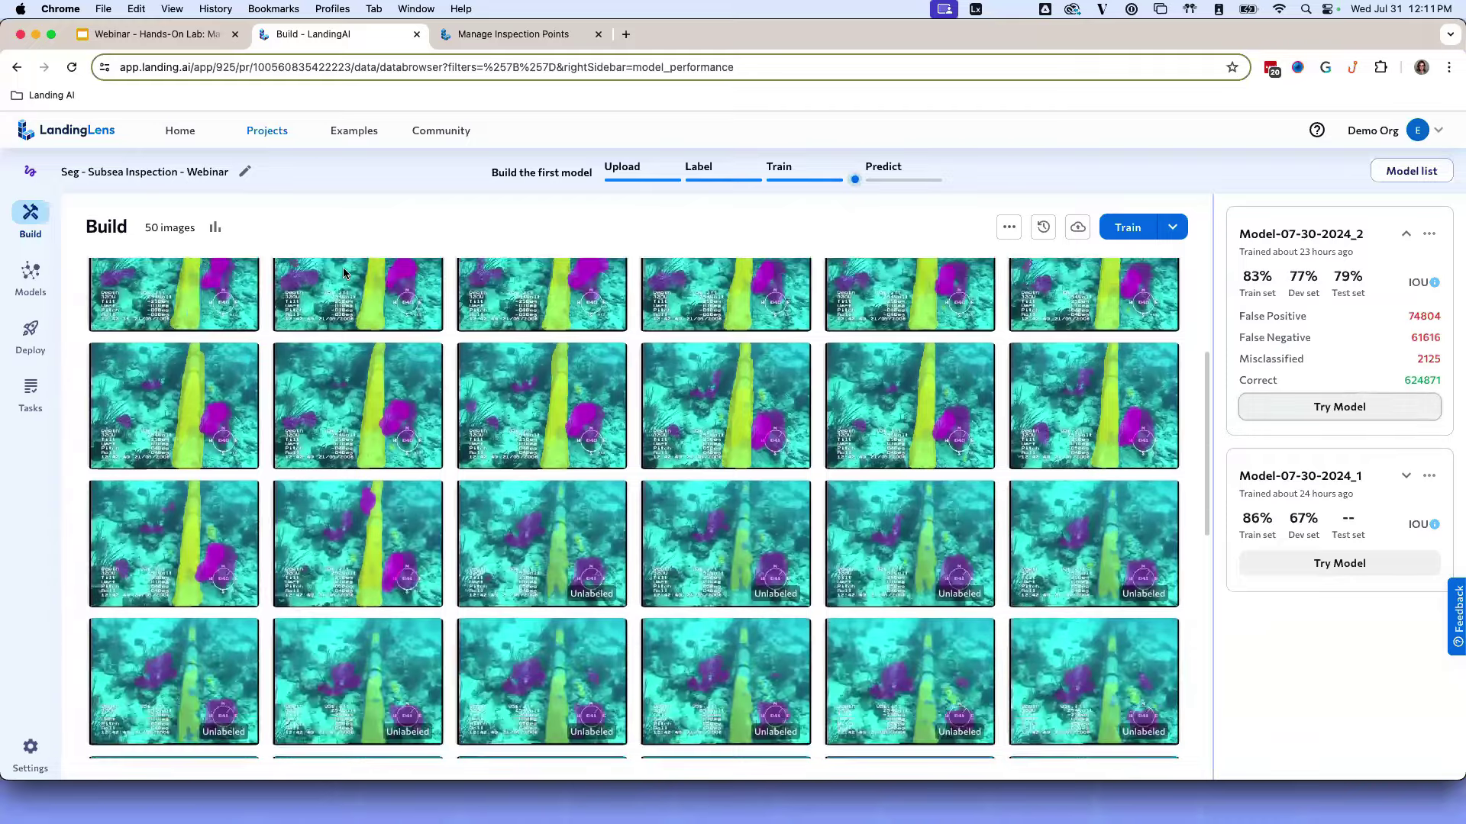
pyautogui.scroll(-5, 343, 272)
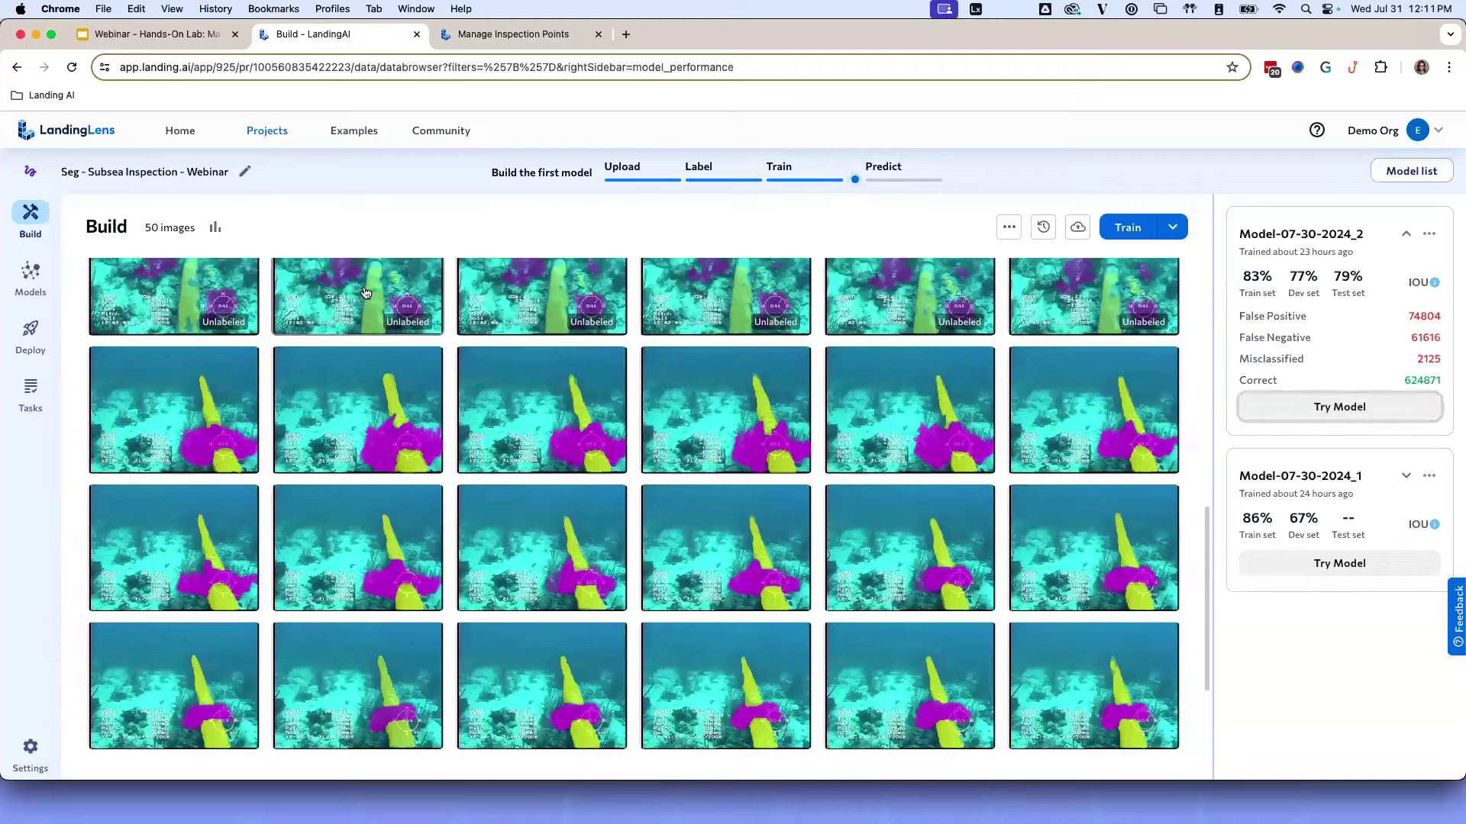
pyautogui.scroll(2, 366, 293)
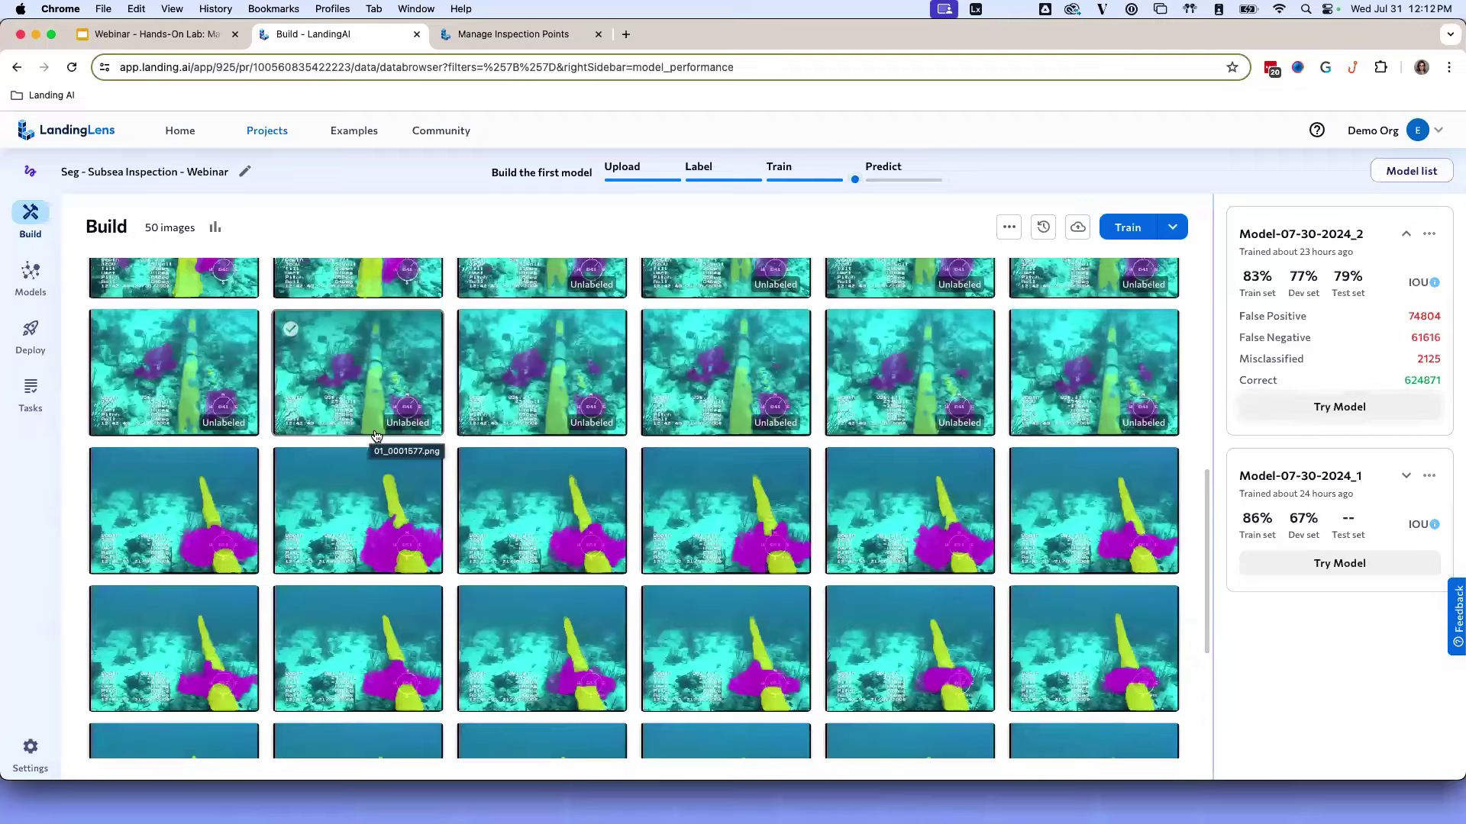
pyautogui.scroll(2, 376, 437)
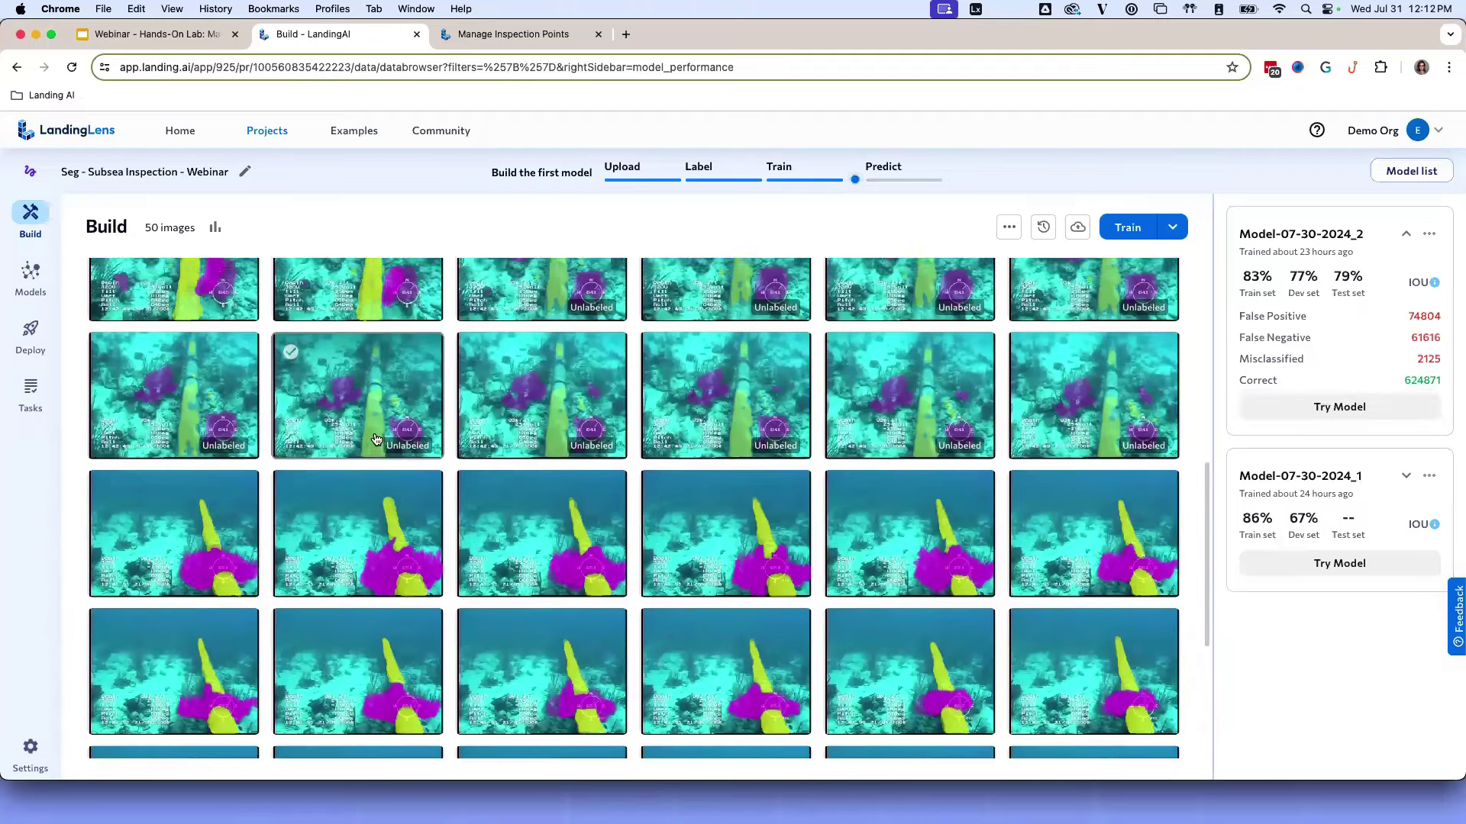
pyautogui.scroll(3, 376, 440)
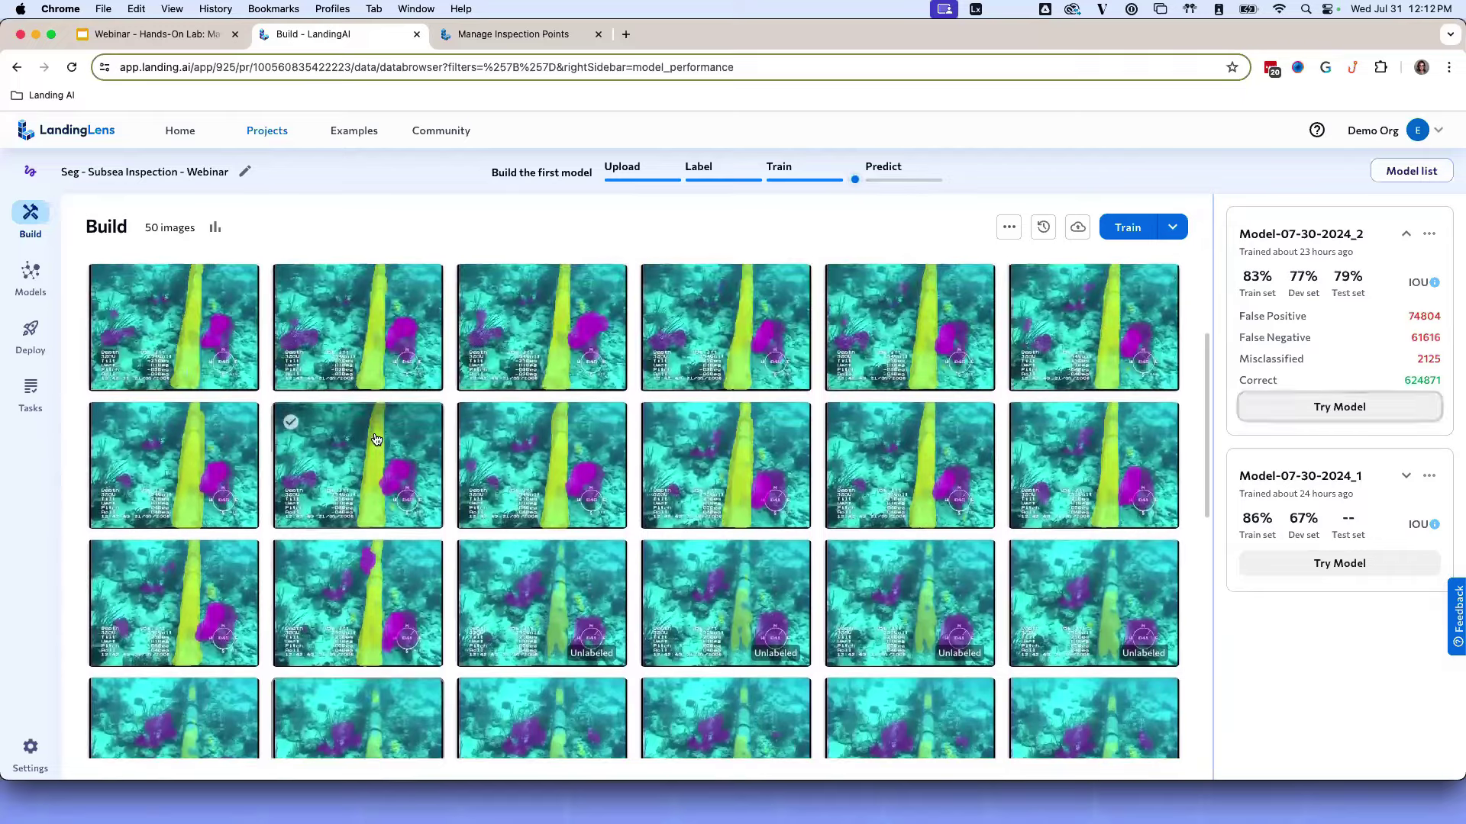
pyautogui.scroll(2, 377, 440)
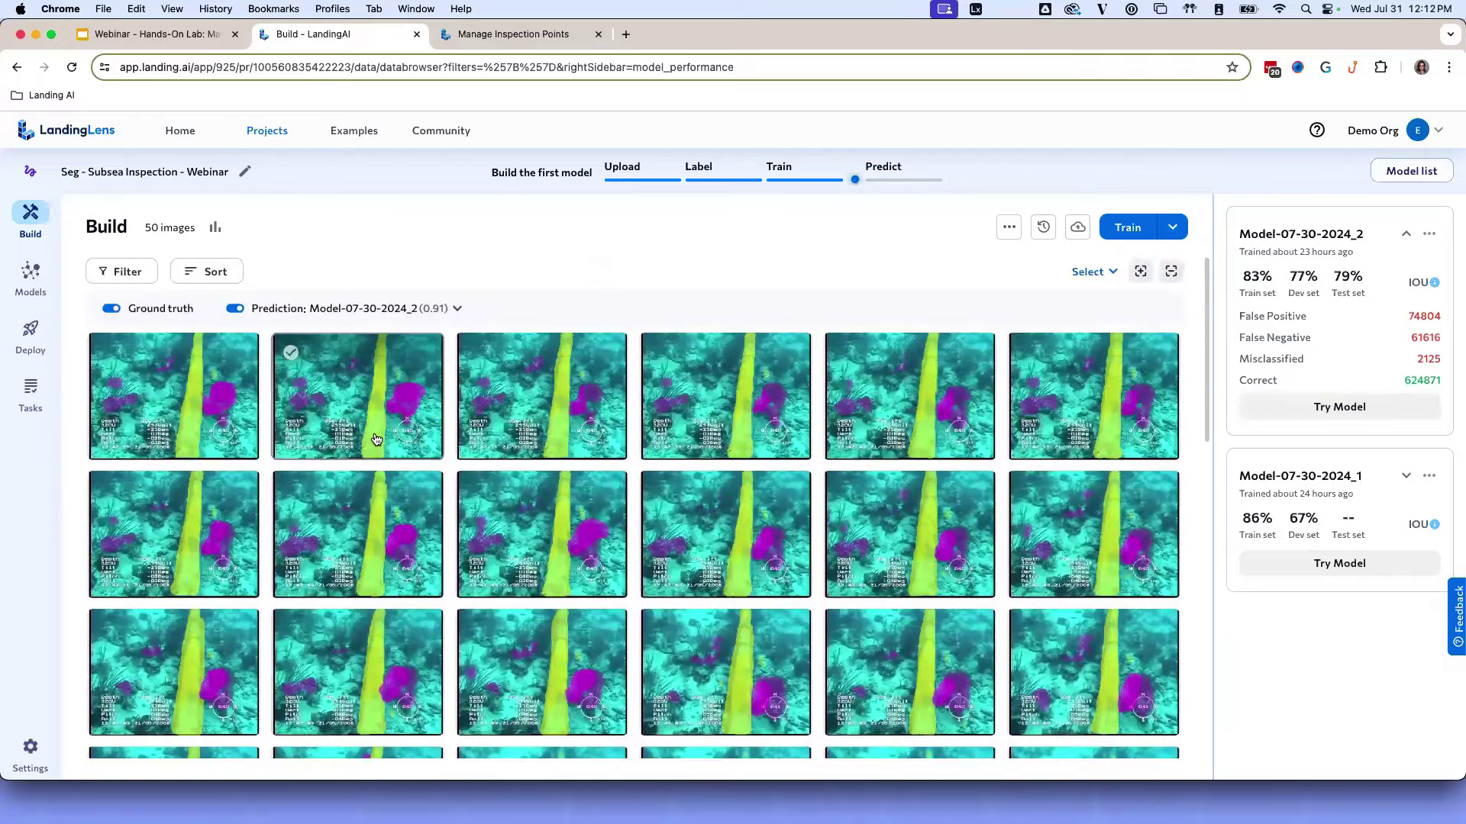
# - Show the predictions of Model-07-30-2024_1 on the images and set its confidence threshold to 0.56
pyautogui.click(456, 309)
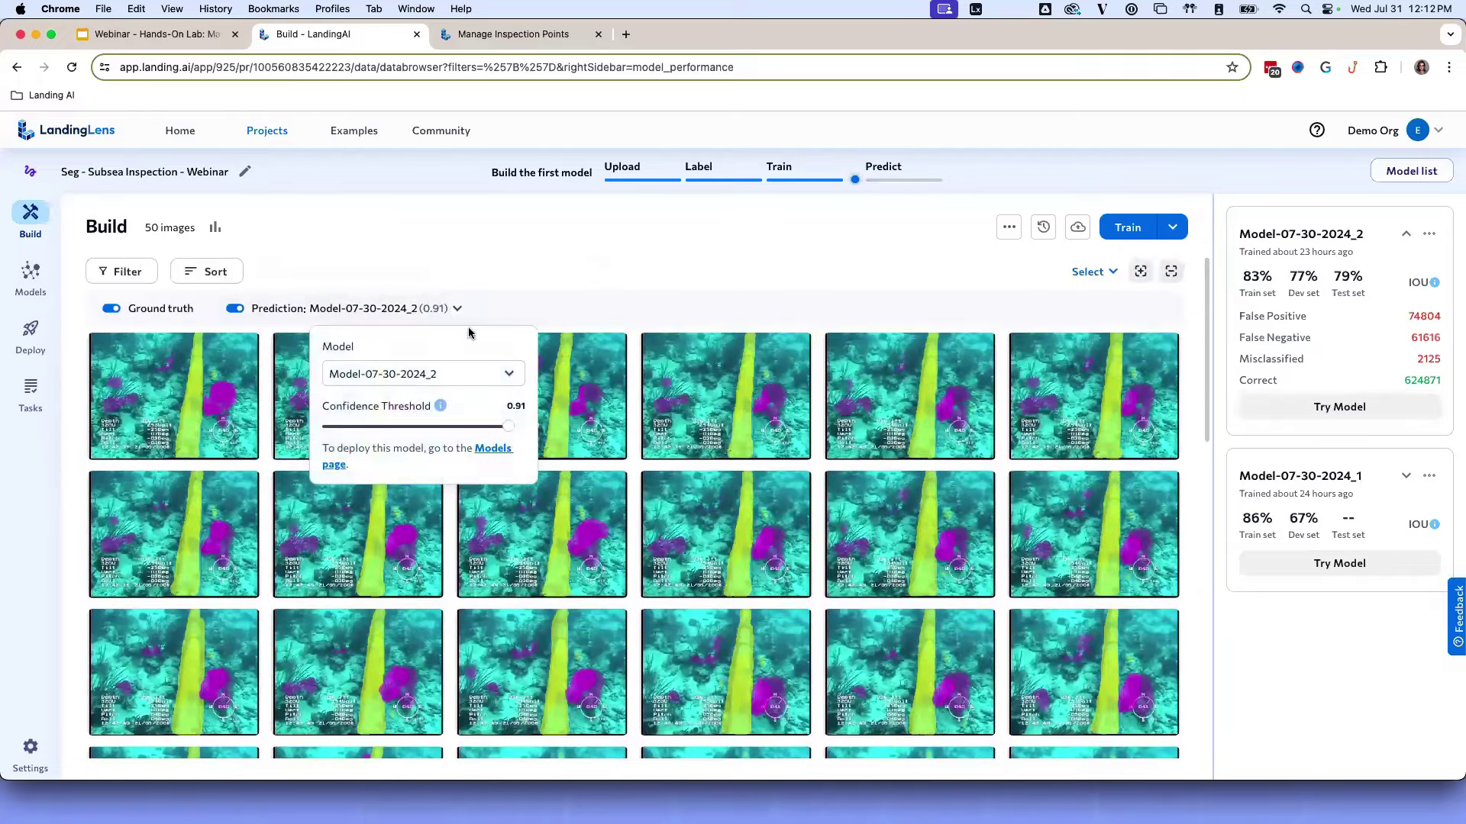
pyautogui.click(474, 379)
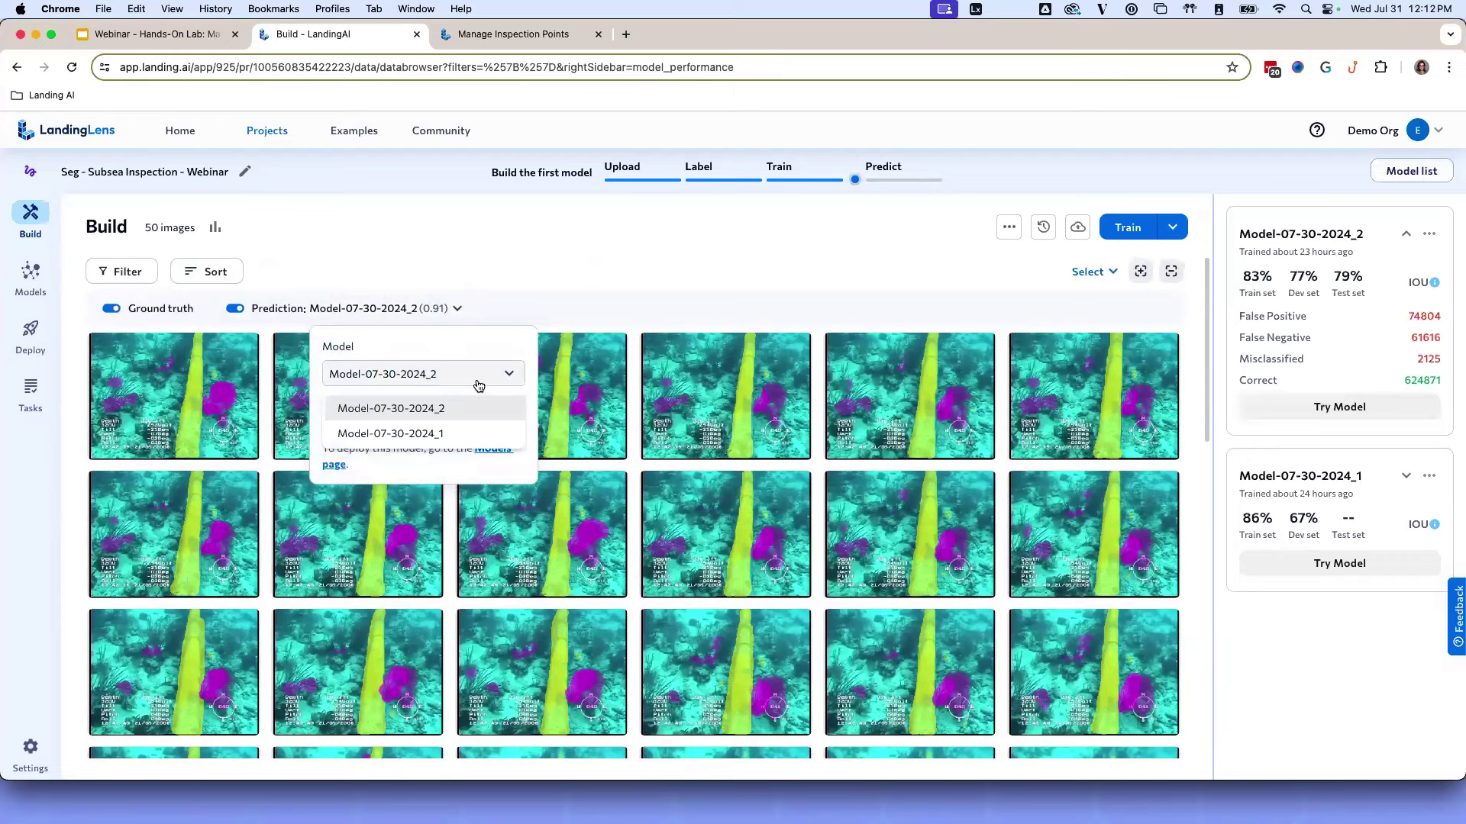
pyautogui.click(464, 433)
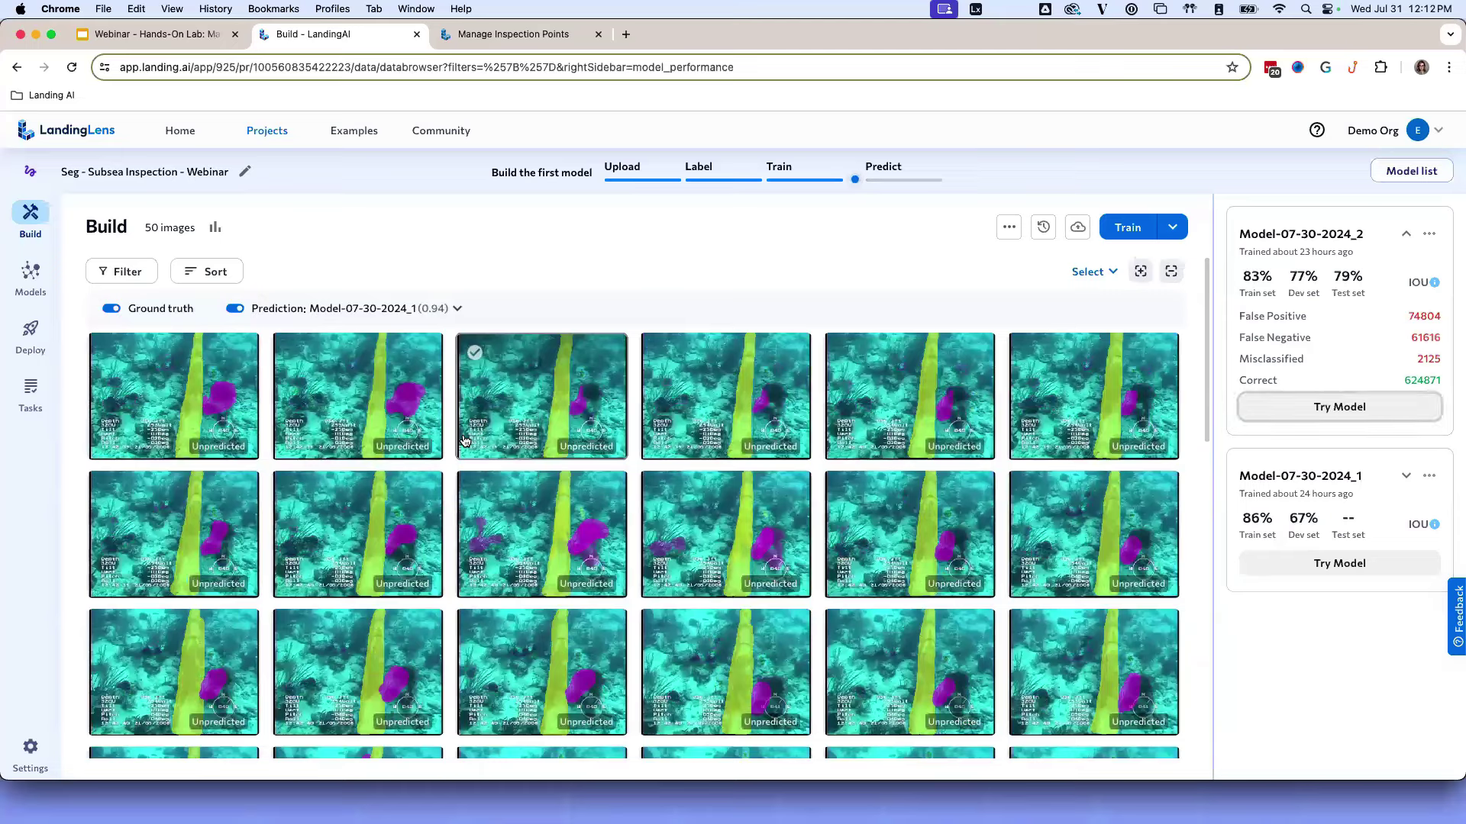
pyautogui.click(444, 311)
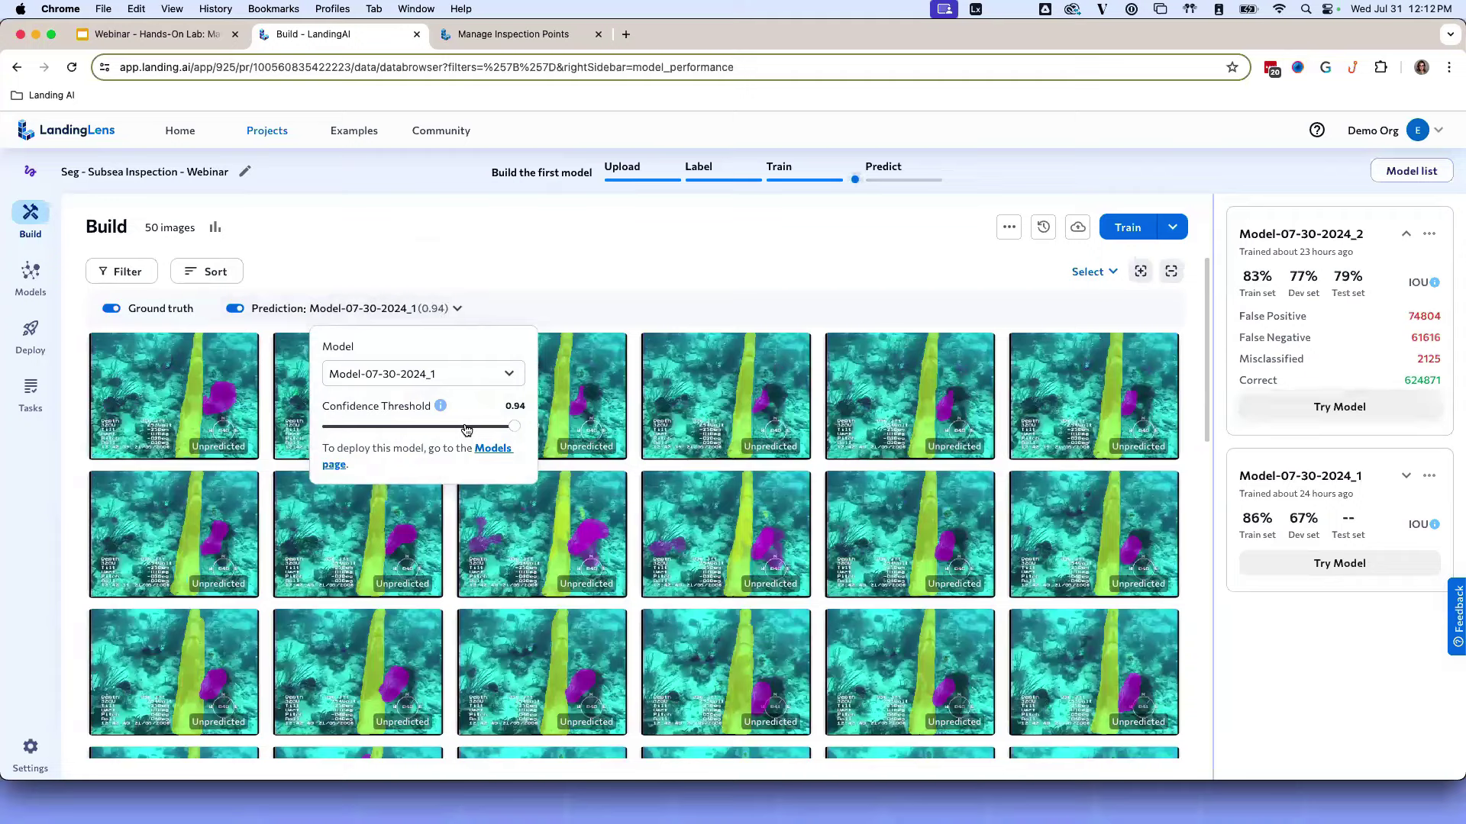
pyautogui.click(467, 426)
pyautogui.moveTo(467, 429); pyautogui.dragTo(436, 429)
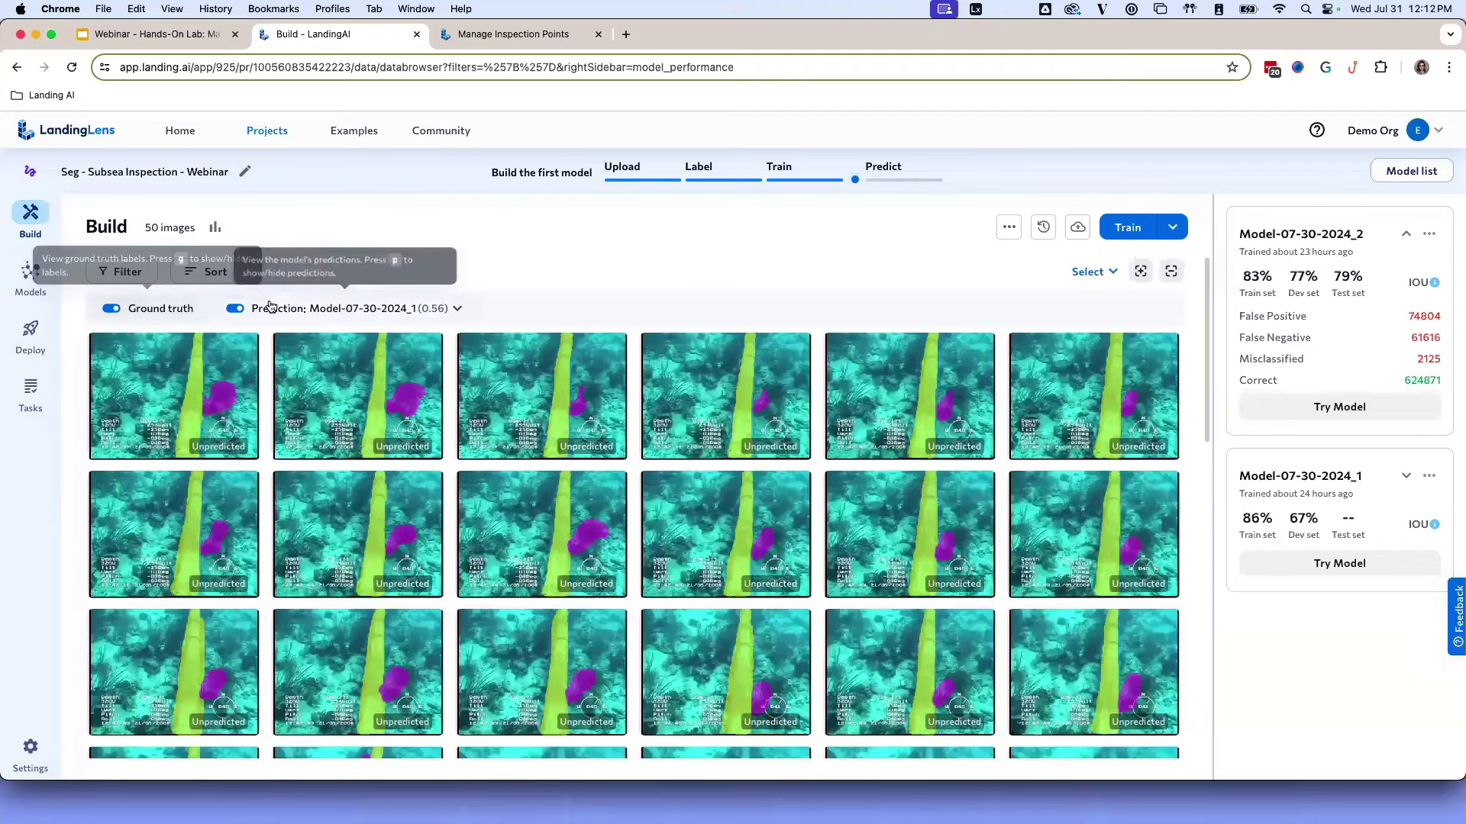
# - Hide the ground truth labels, look through the images showing predictions only, and show the labels again
pyautogui.click(164, 311)
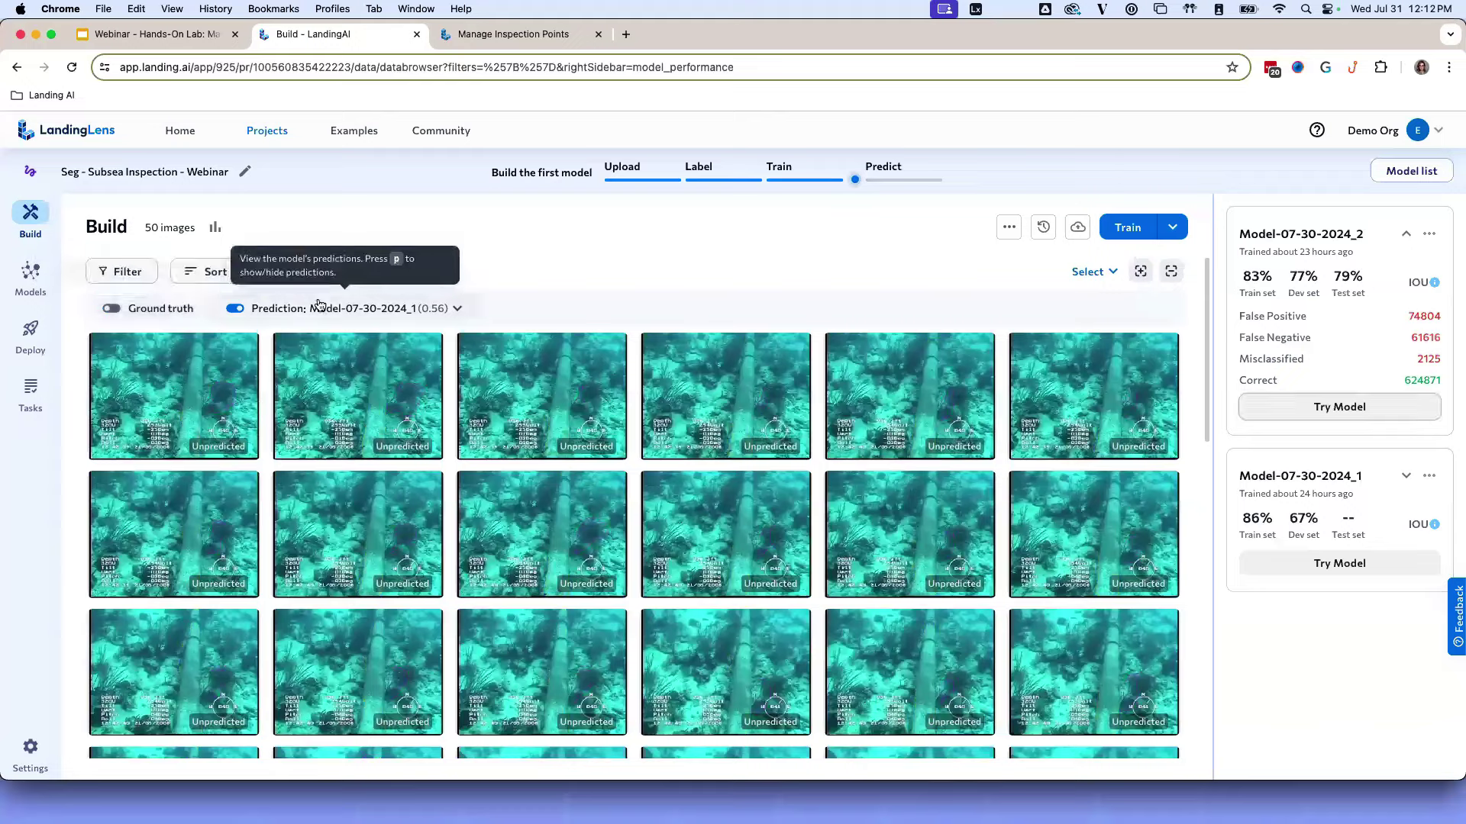
pyautogui.scroll(-10, 319, 320)
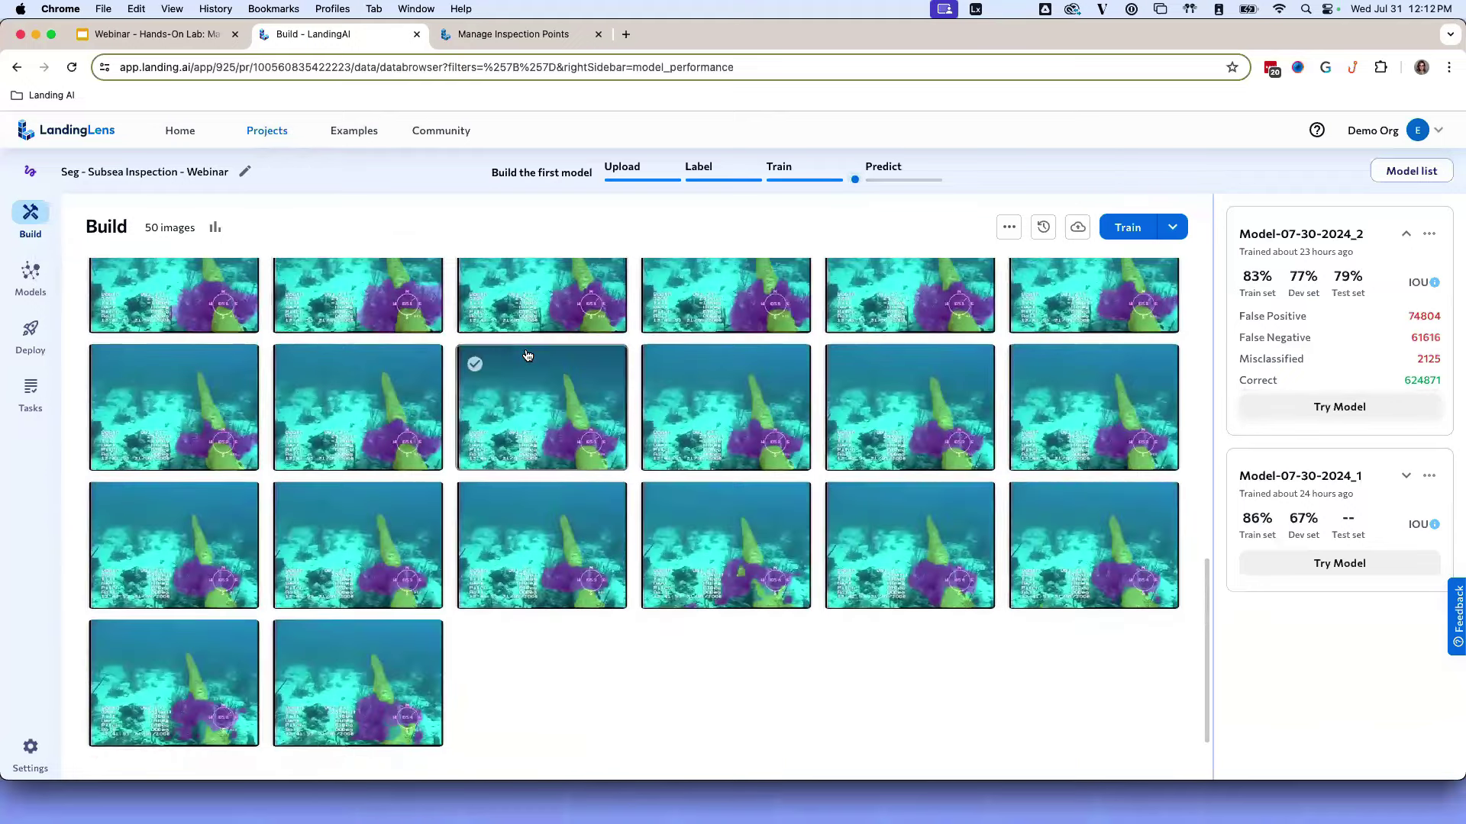
pyautogui.scroll(5, 526, 356)
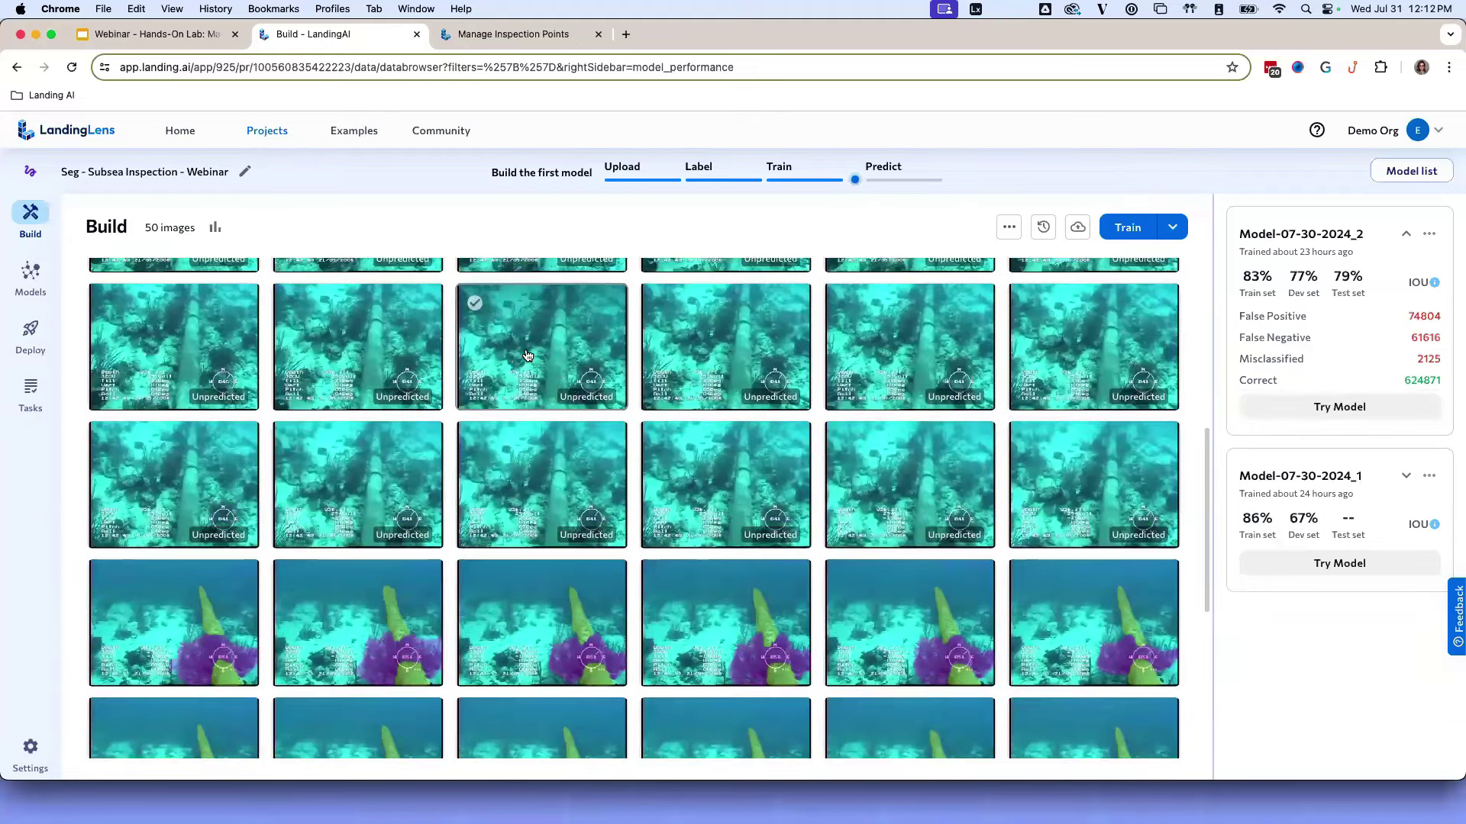
pyautogui.scroll(5, 527, 356)
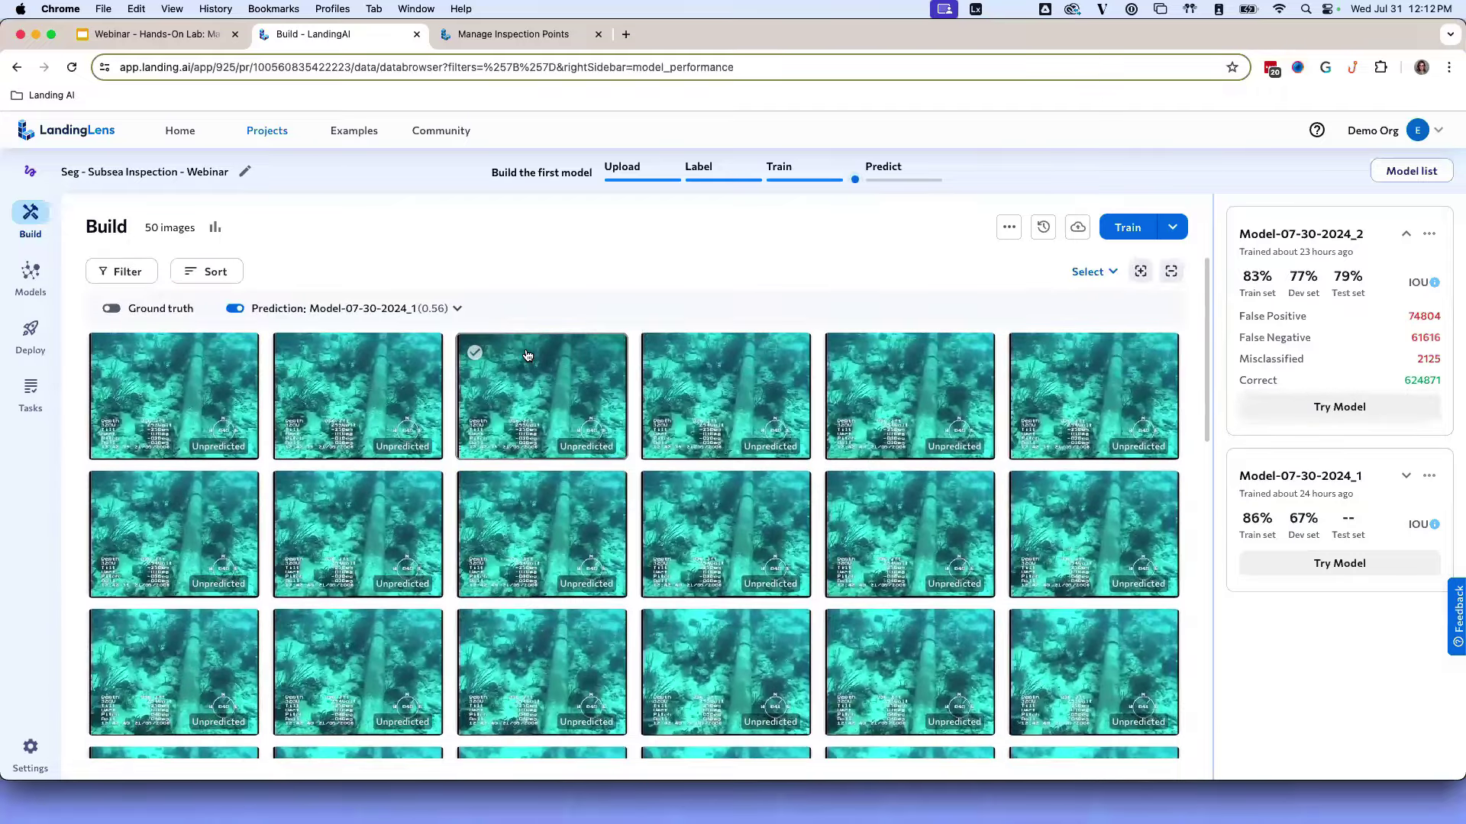
pyautogui.click(136, 312)
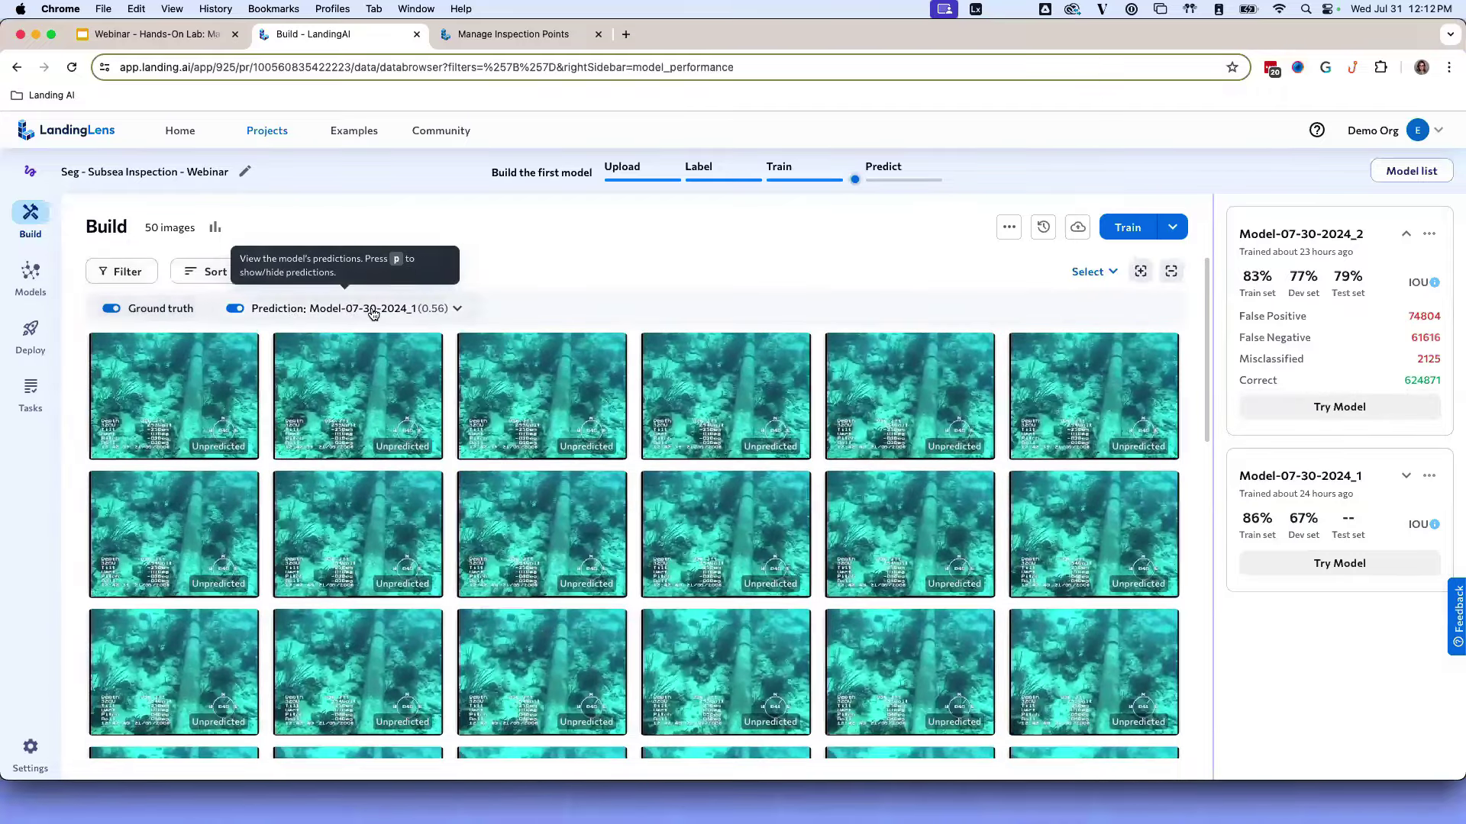
# - Switch the displayed predictions back to Model-07-30-2024_2
pyautogui.click(388, 309)
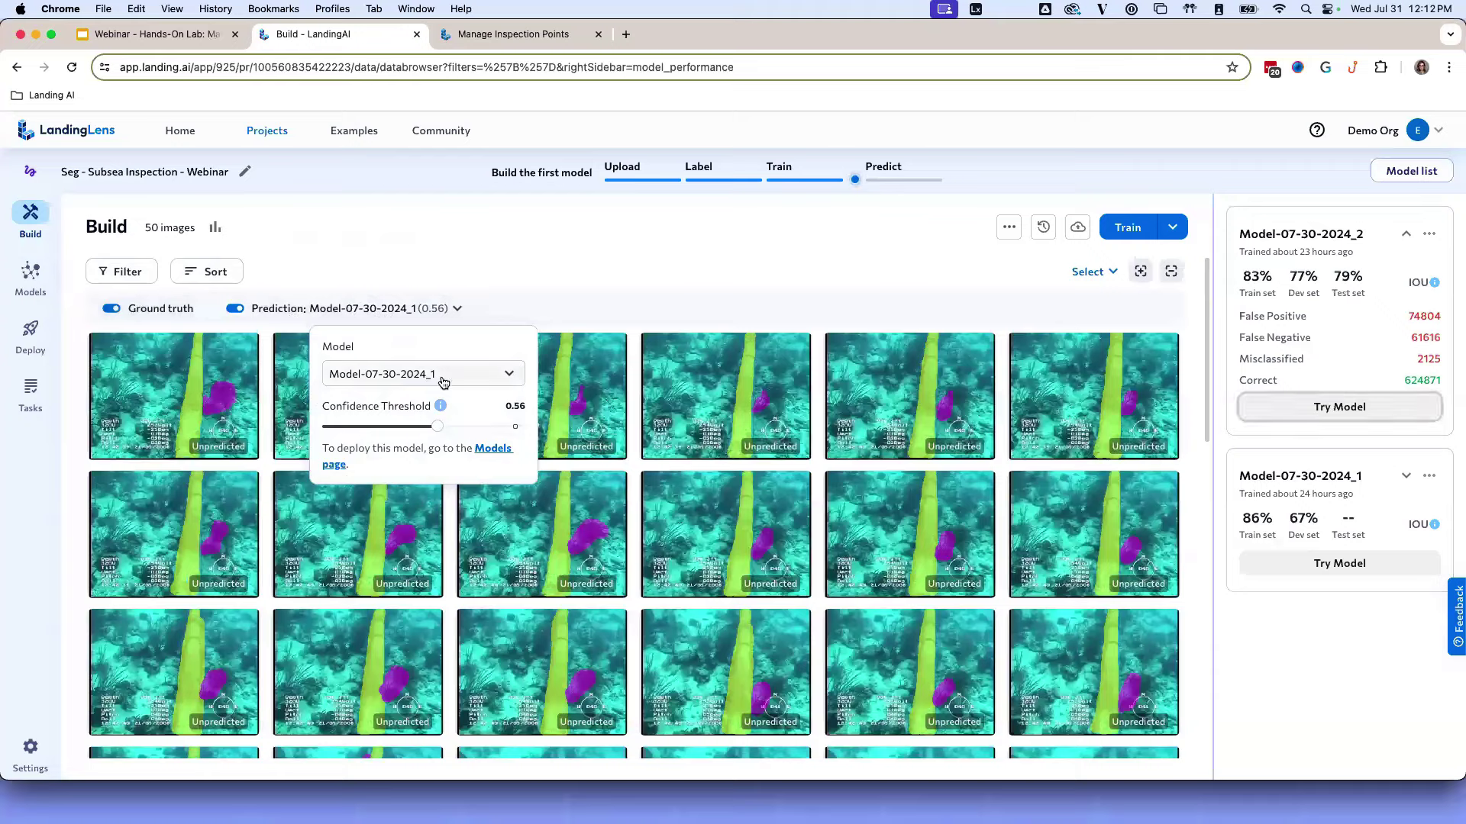
pyautogui.click(438, 379)
pyautogui.click(454, 409)
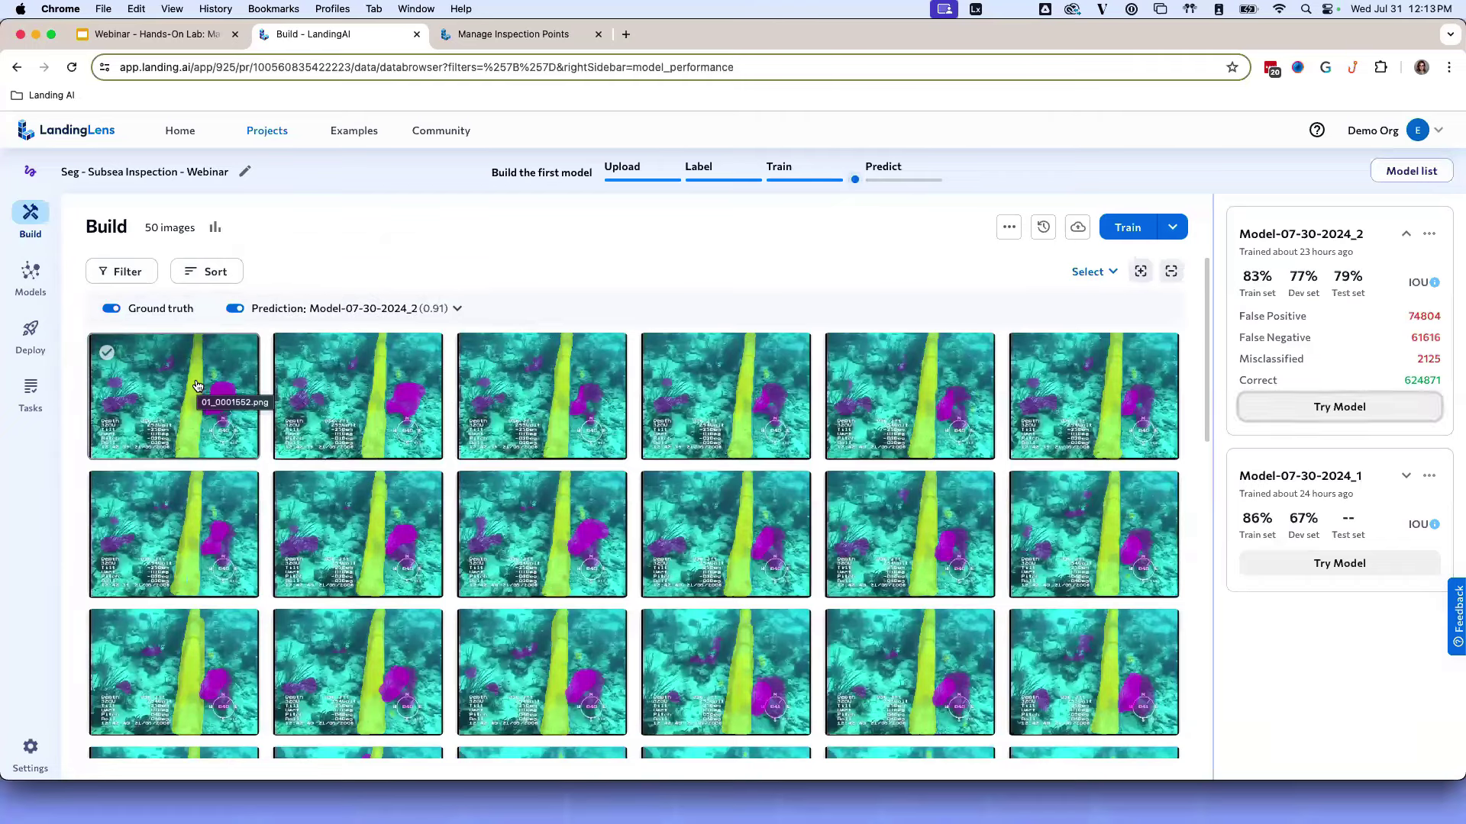
# - Filter the images by media status to show only the Unlabeled ones
pyautogui.click(138, 275)
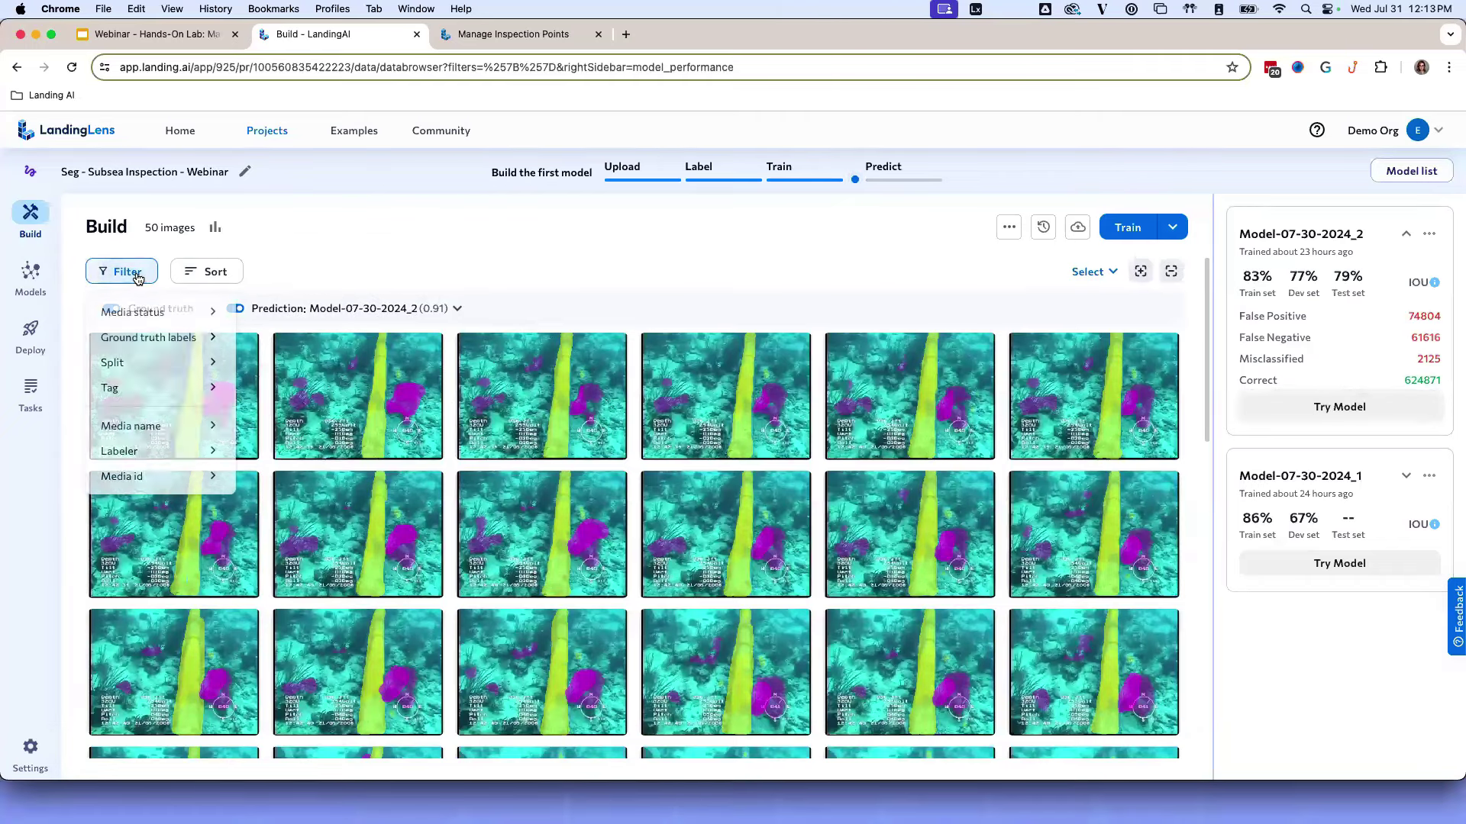
pyautogui.moveTo(210, 316)
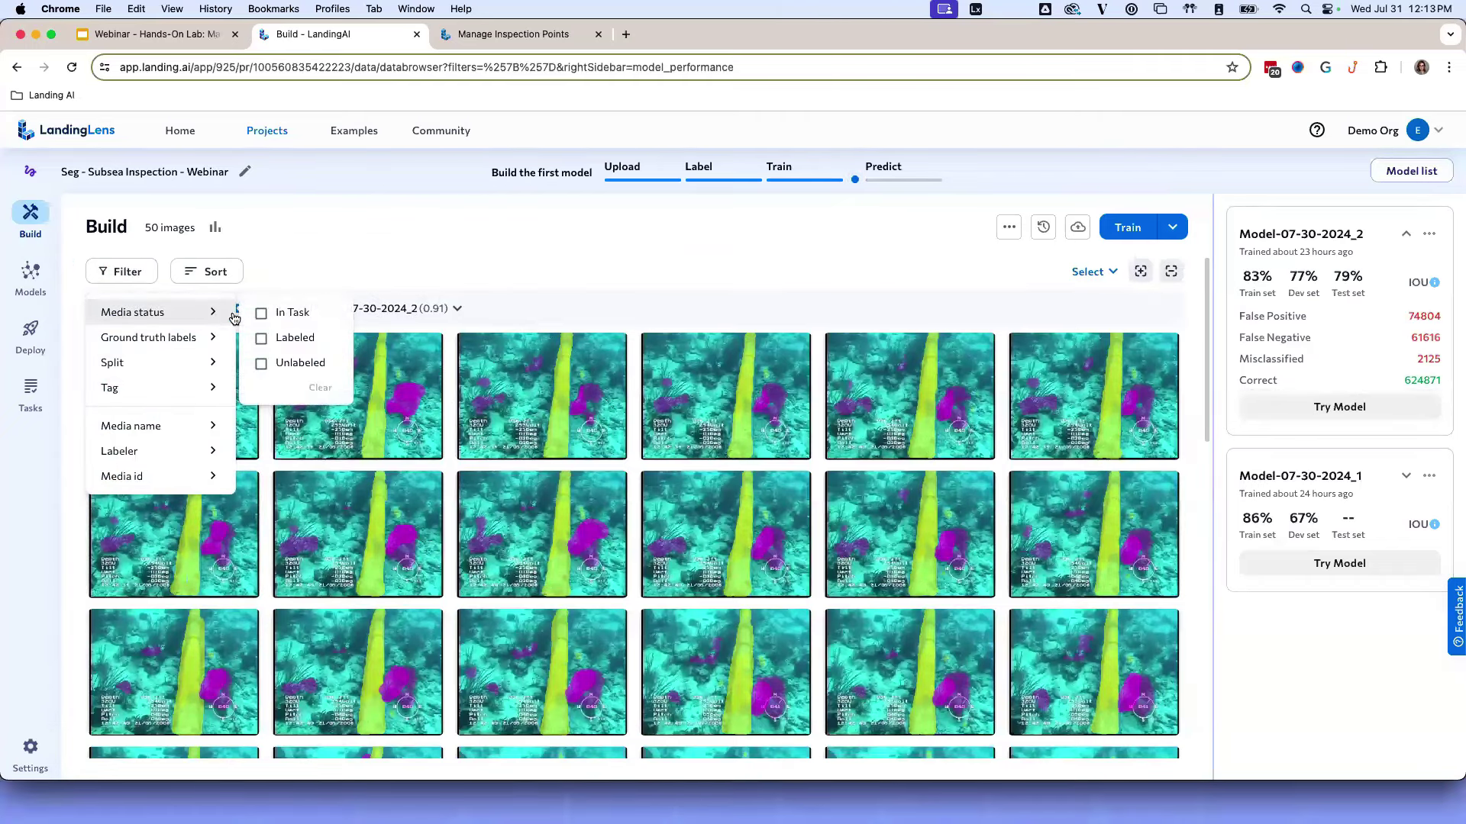
pyautogui.click(260, 364)
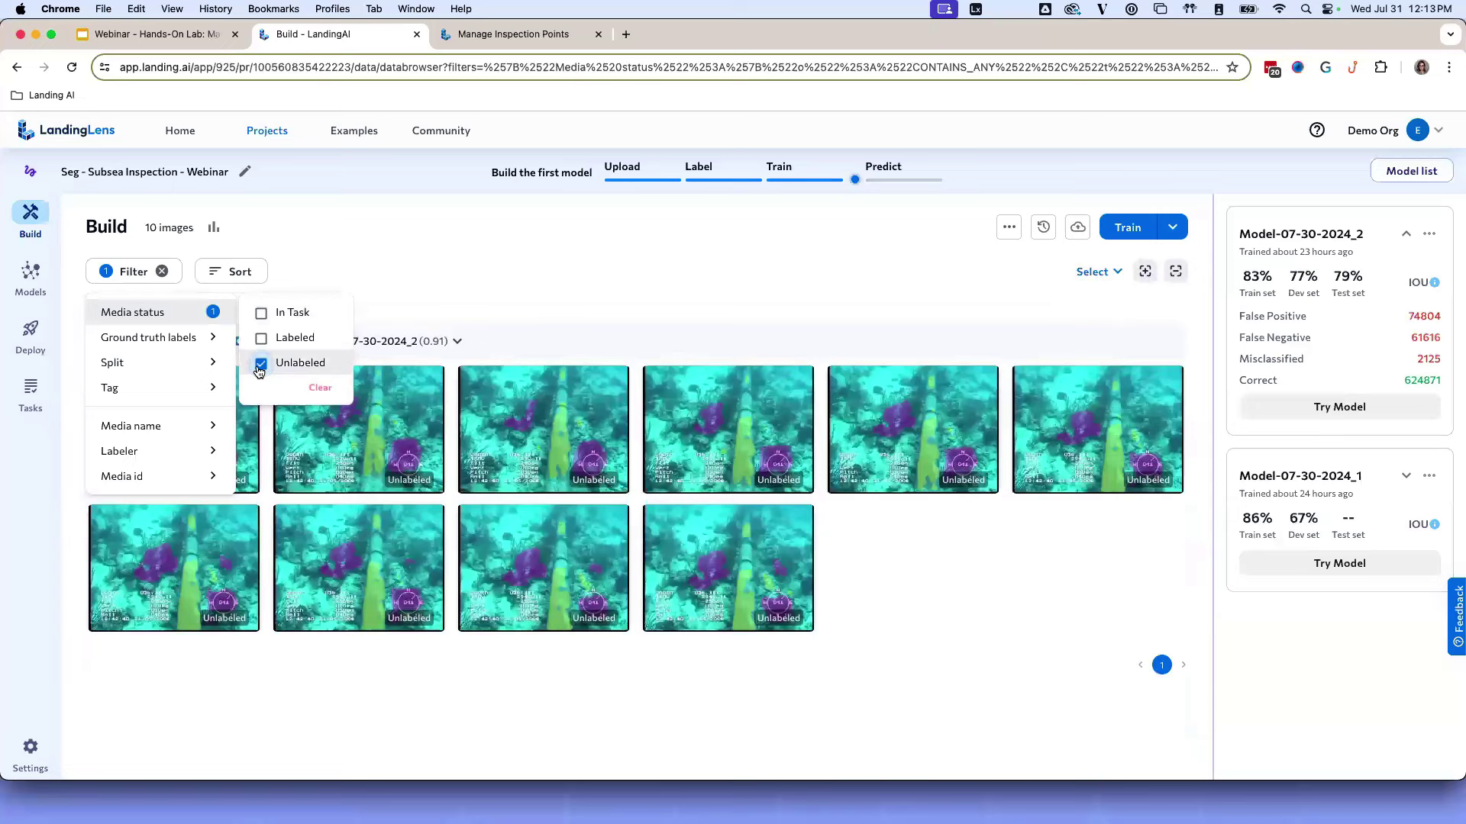
pyautogui.click(449, 255)
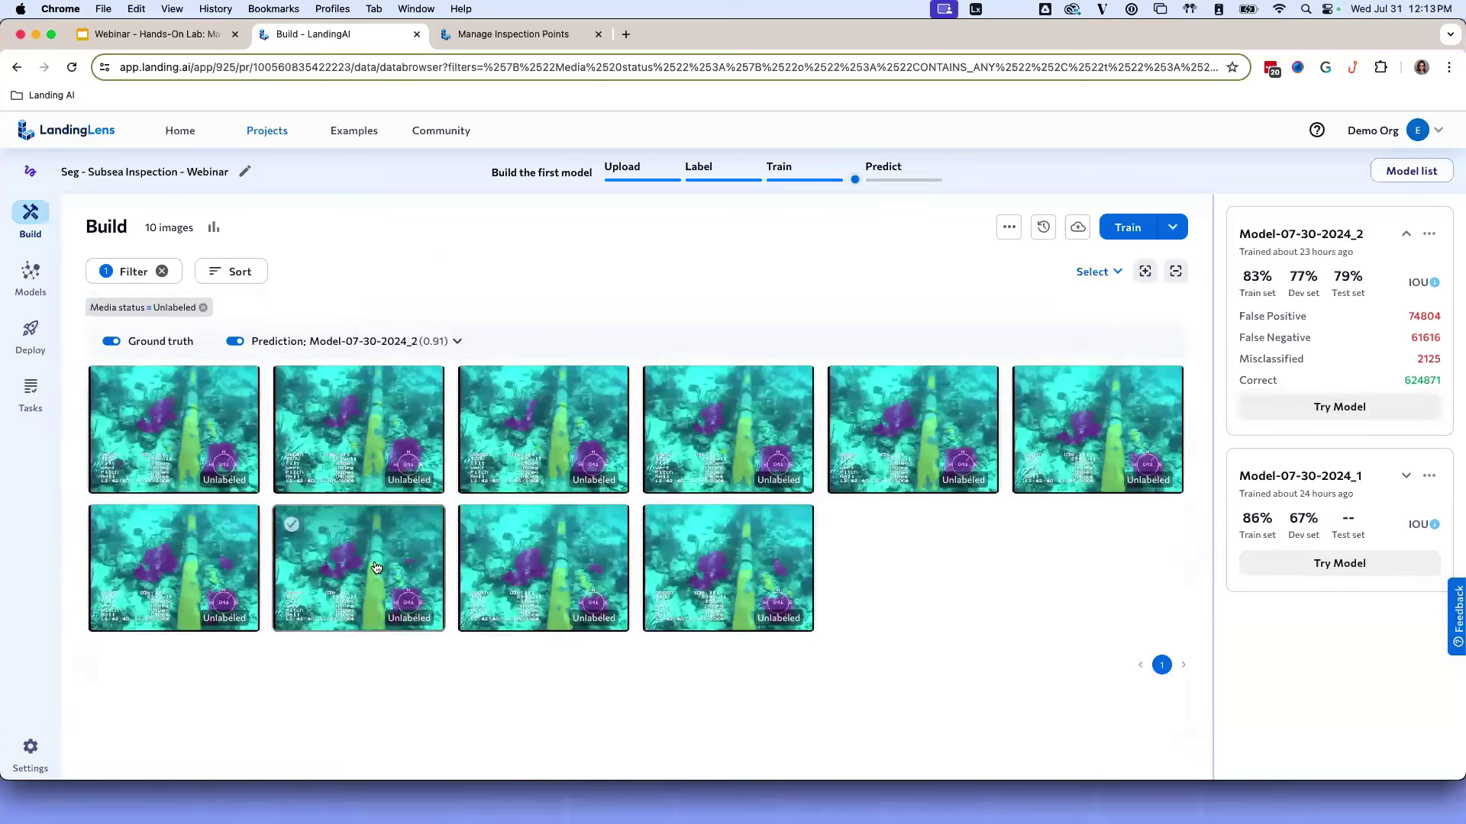
# - Open the unlabeled image 01_0001572.png and add a new tag "needs review" to it
pyautogui.click(206, 437)
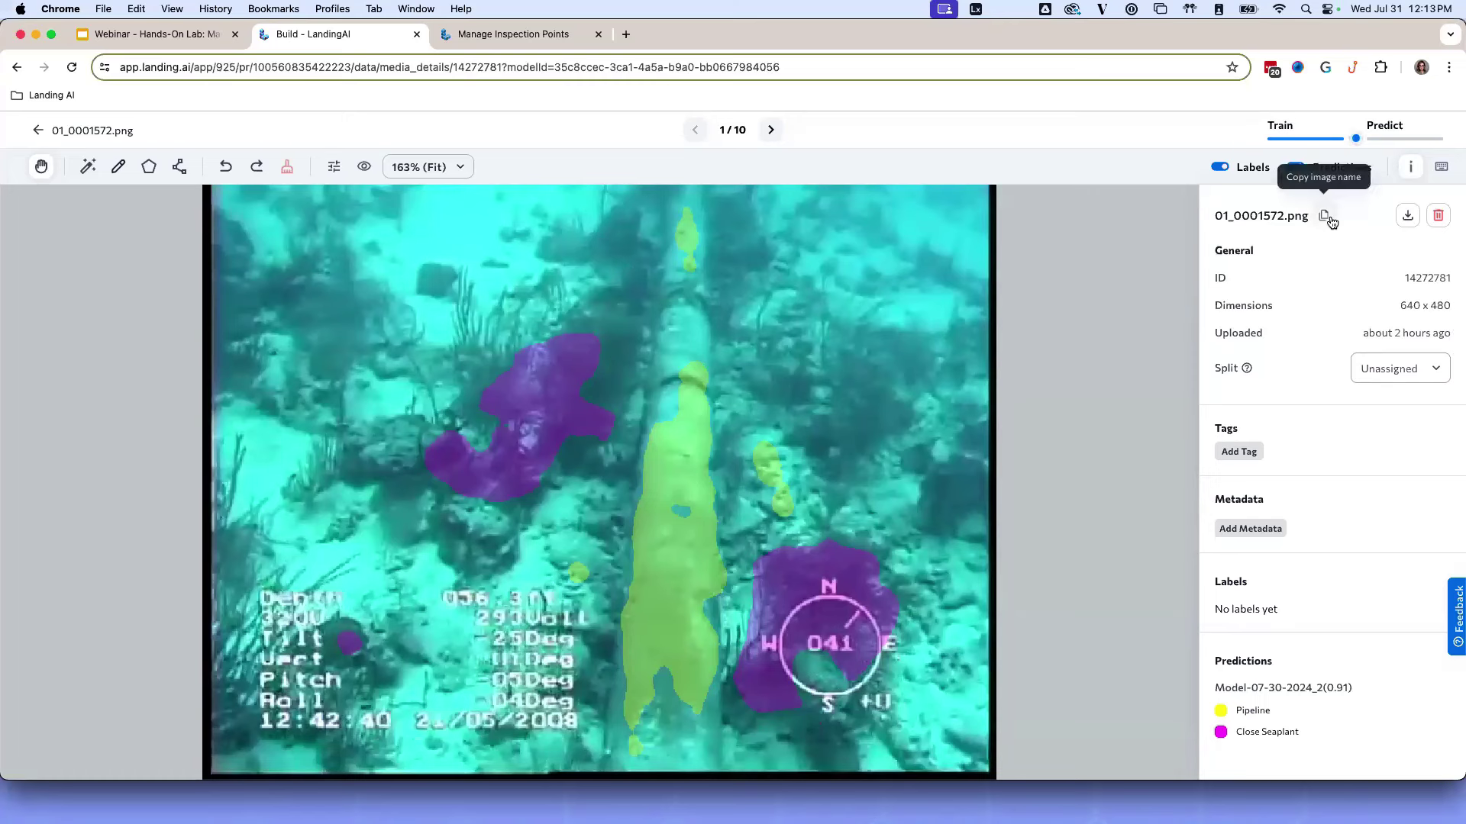
pyautogui.click(1260, 450)
pyautogui.write('needs review')
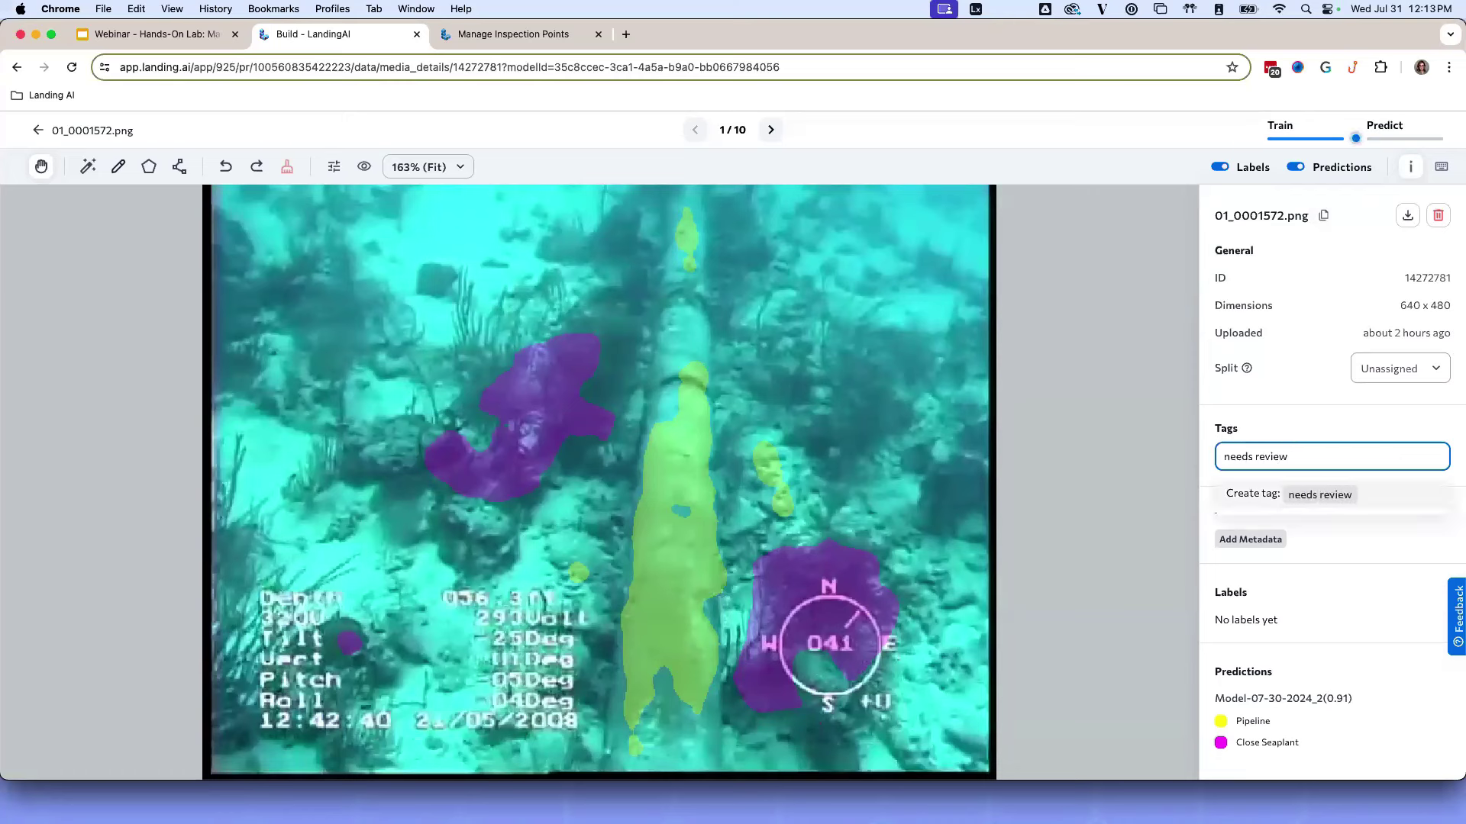
pyautogui.press('Return')
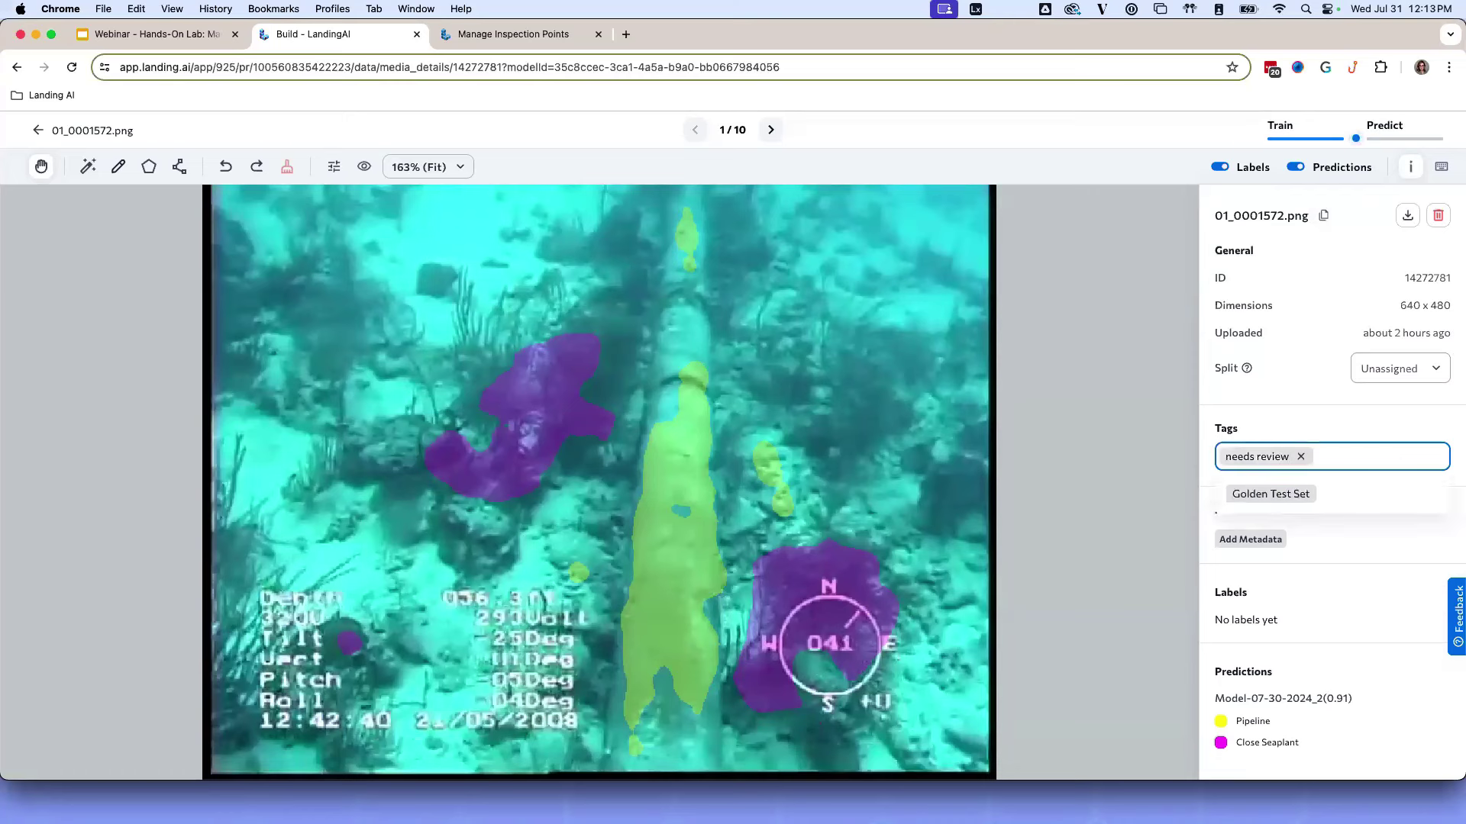
# - Close the tag entry and examine the Pipeline and Close Seaplant prediction masks of the image individually
pyautogui.click(1310, 418)
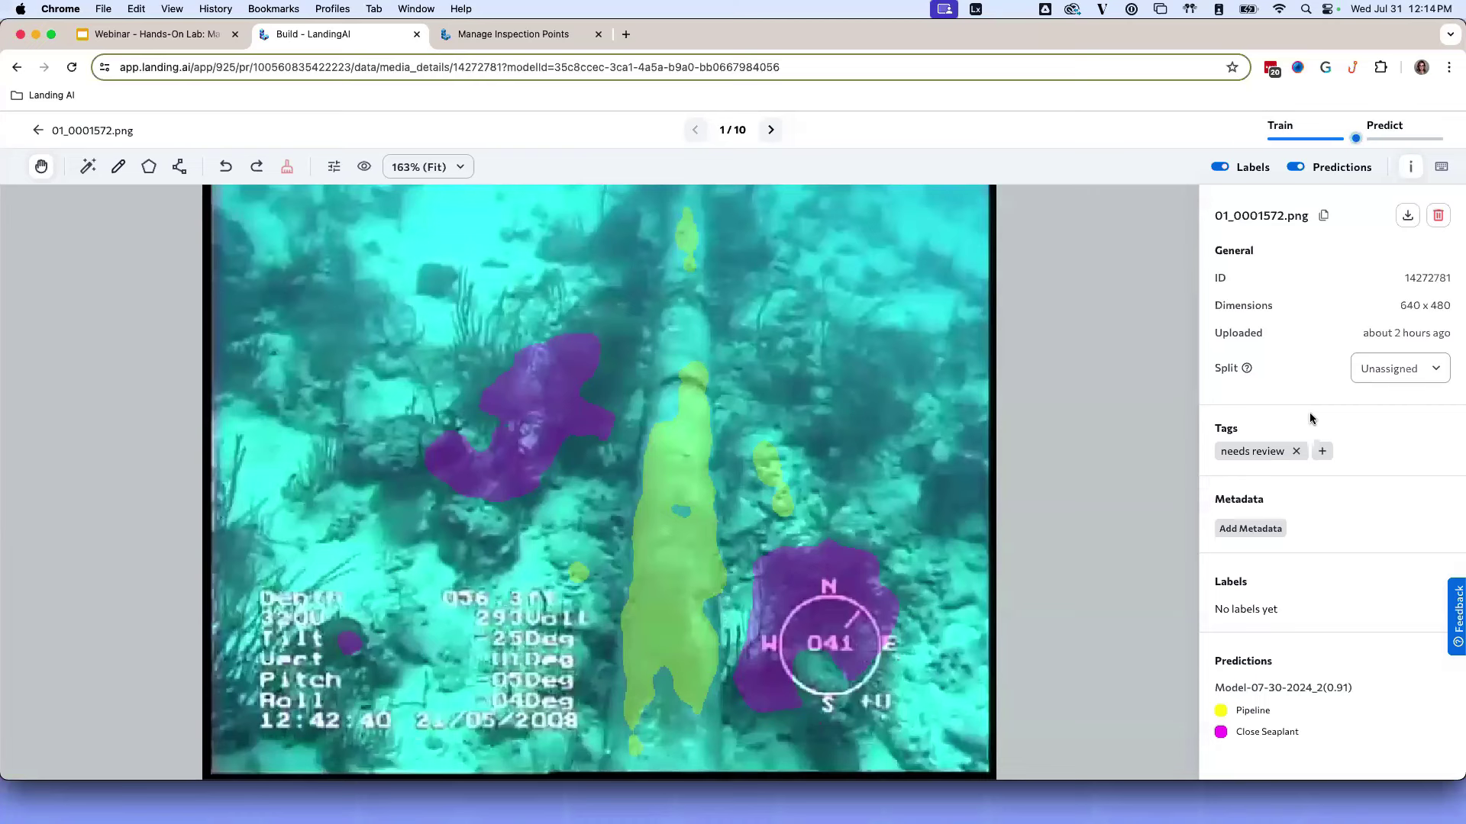
pyautogui.click(1296, 714)
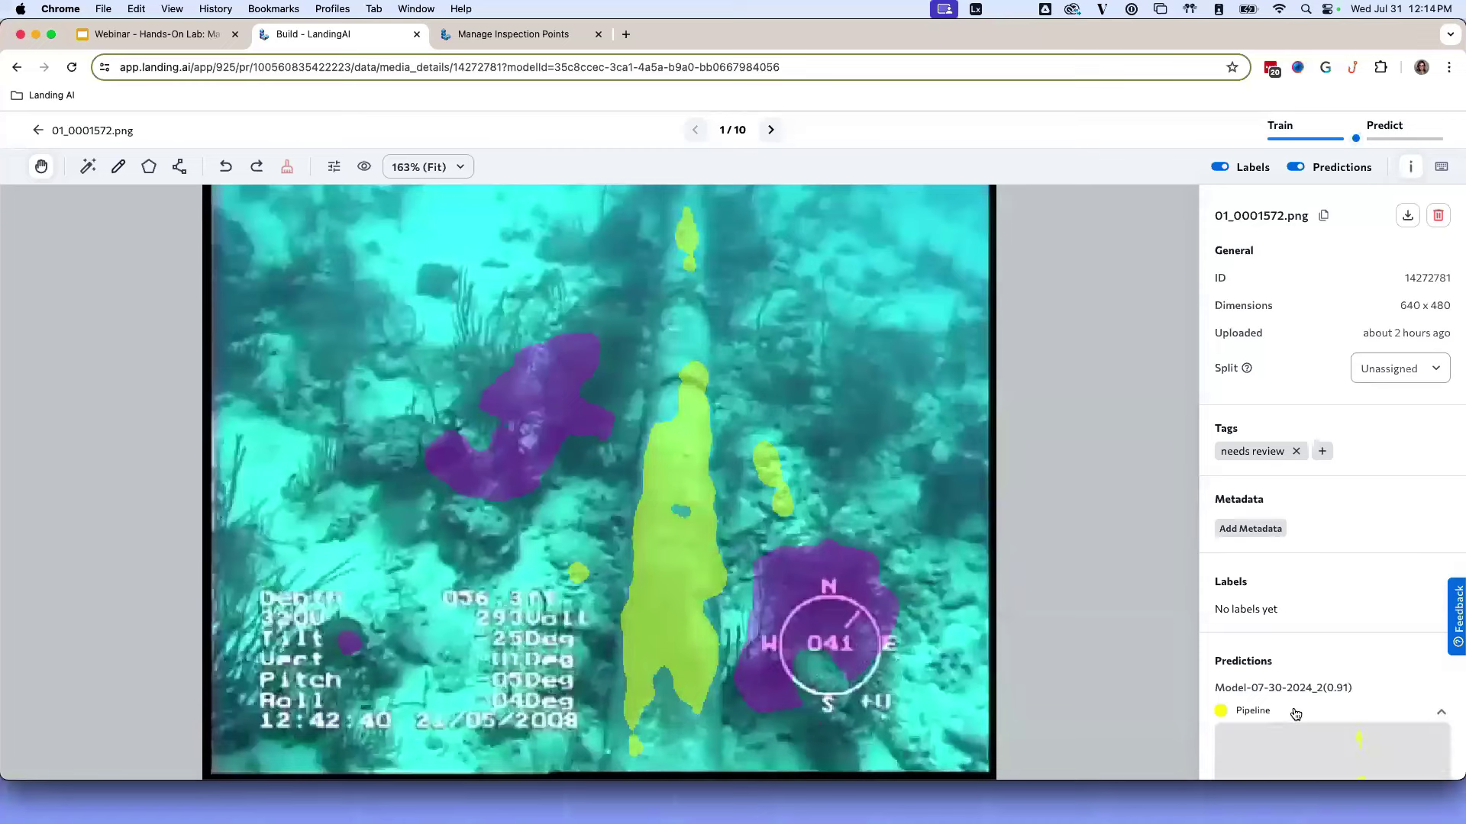
pyautogui.scroll(-3, 1298, 710)
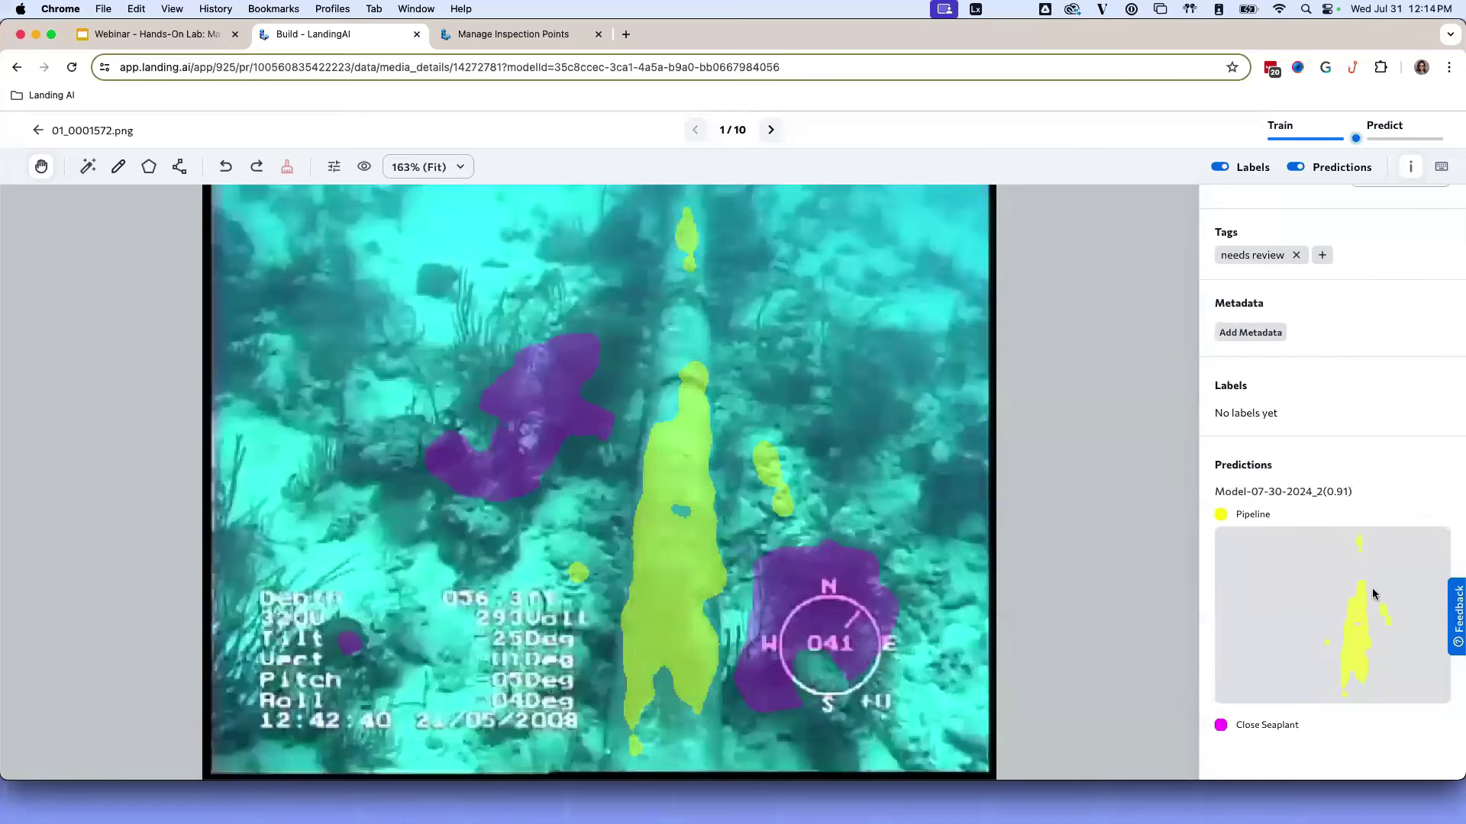
pyautogui.click(1280, 728)
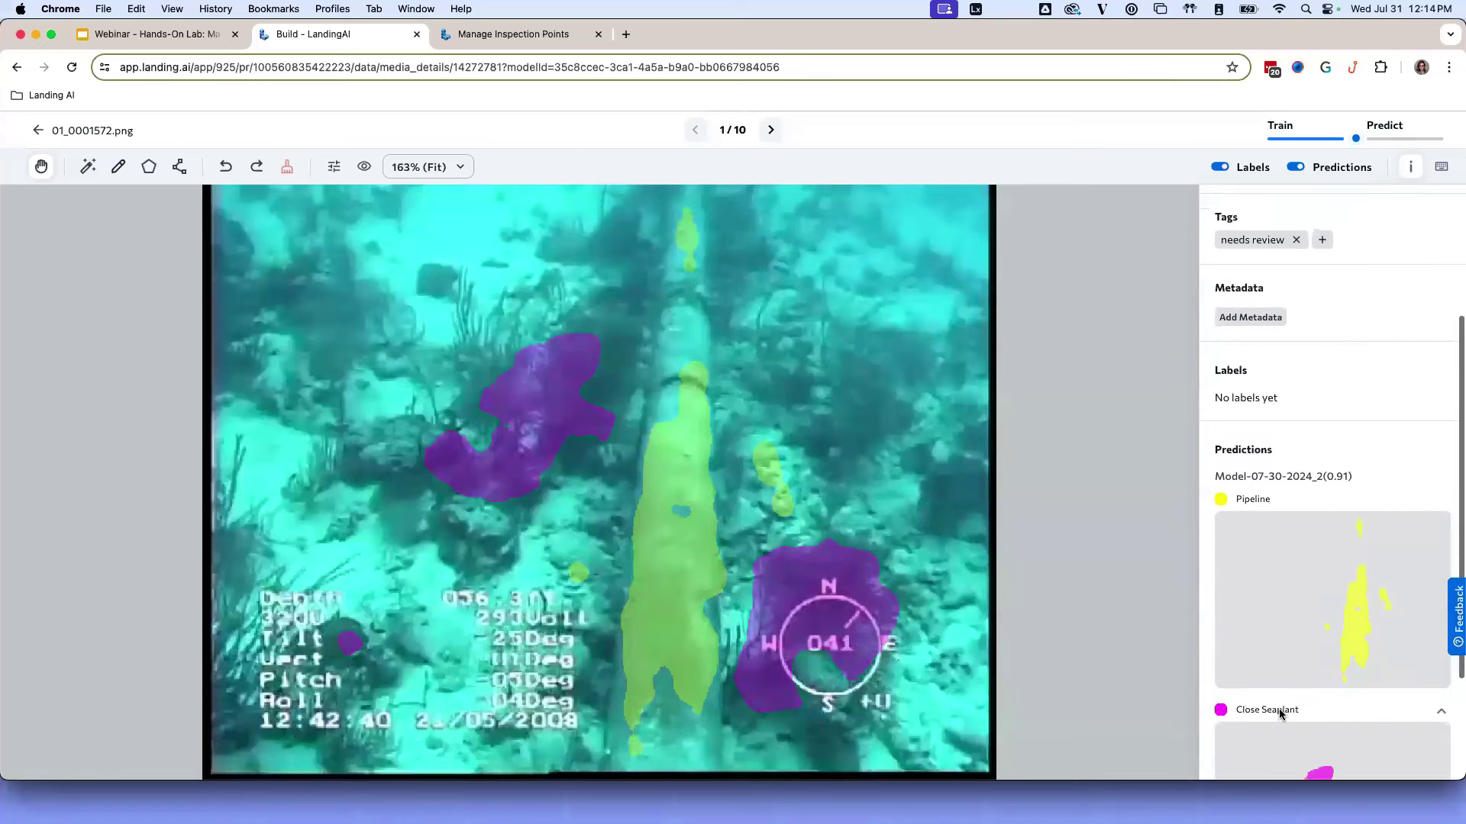
pyautogui.scroll(-3, 1283, 710)
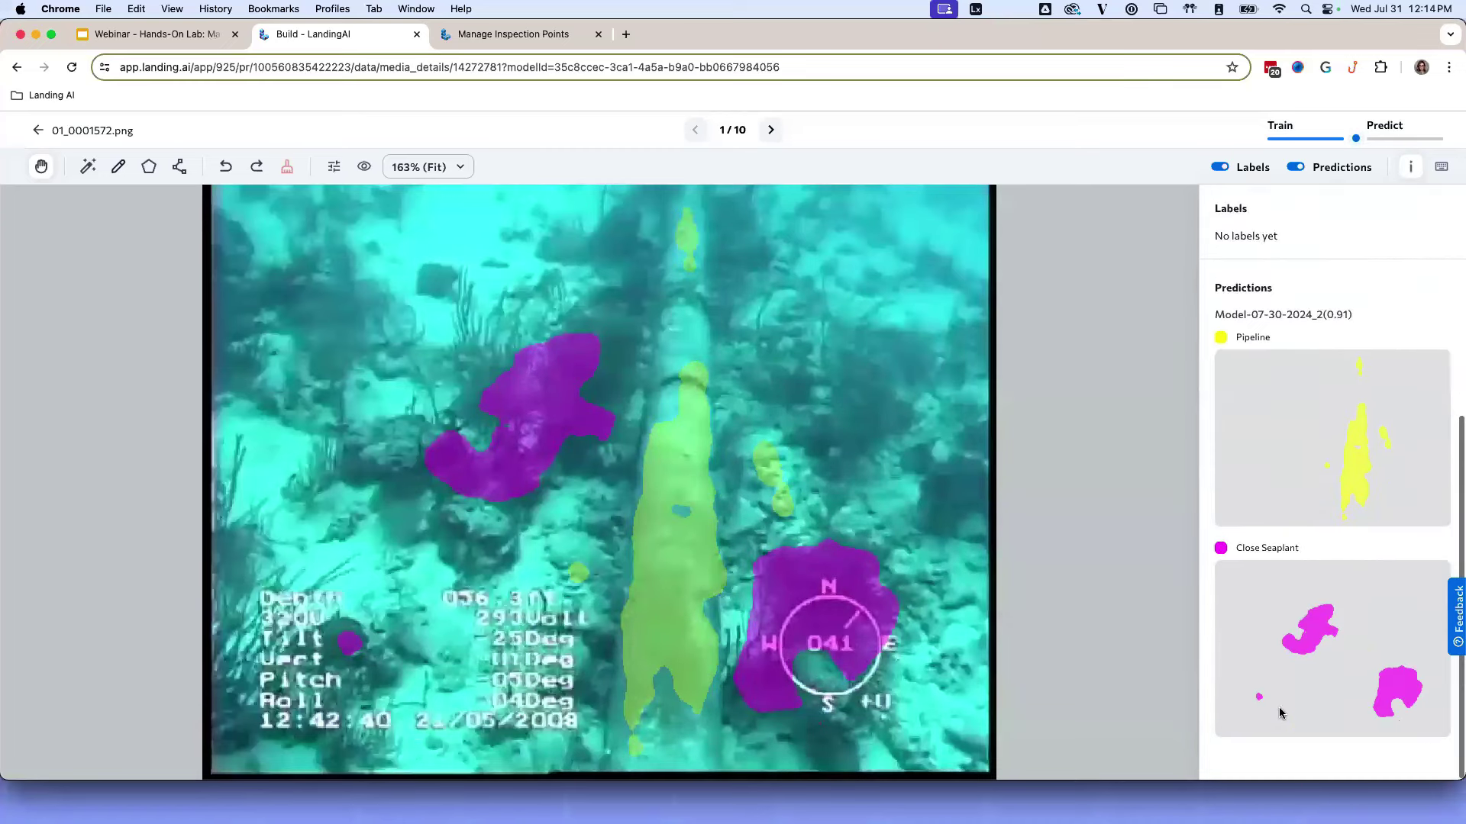
pyautogui.click(1296, 557)
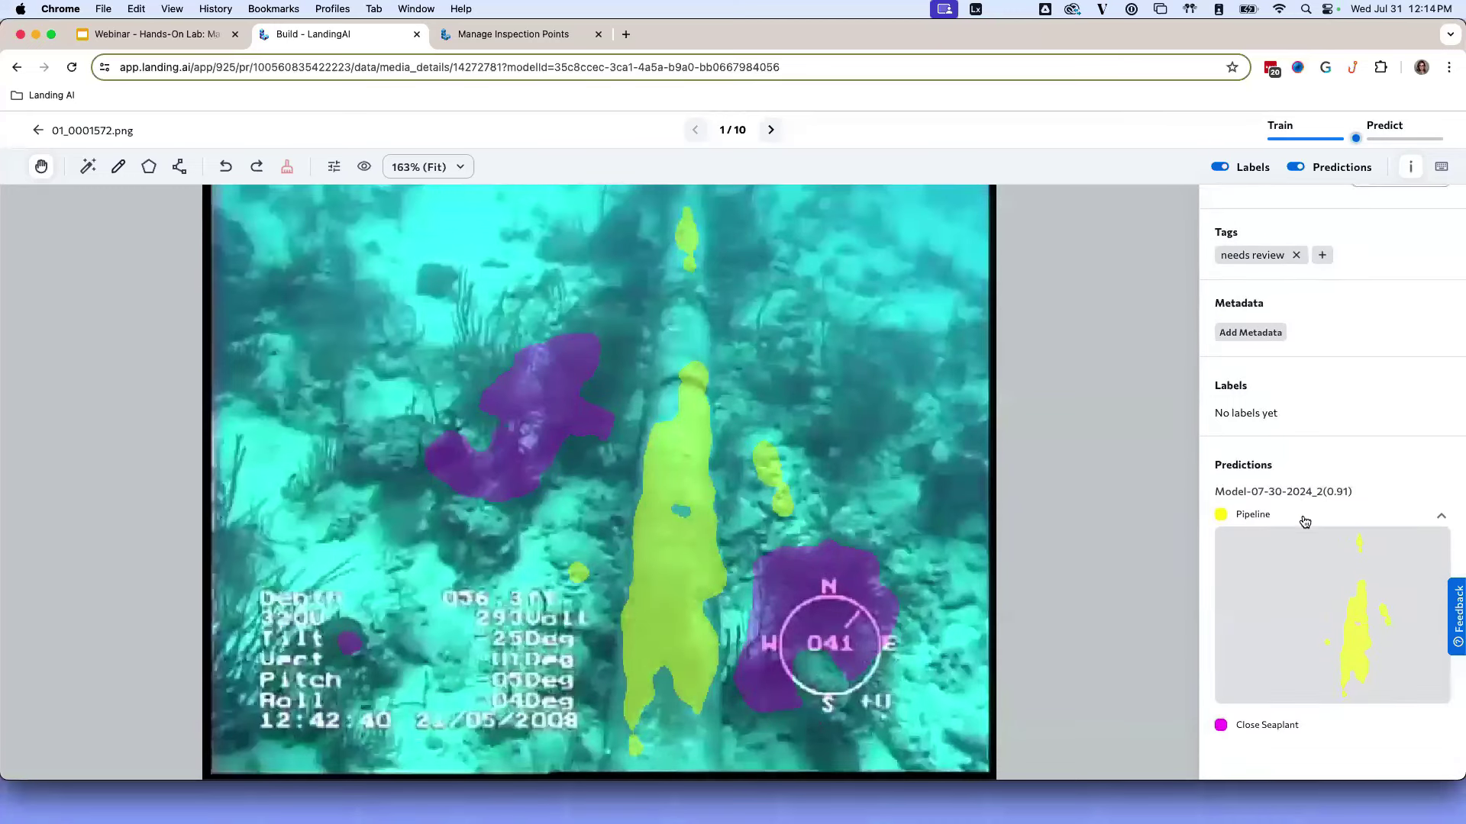
pyautogui.click(1302, 516)
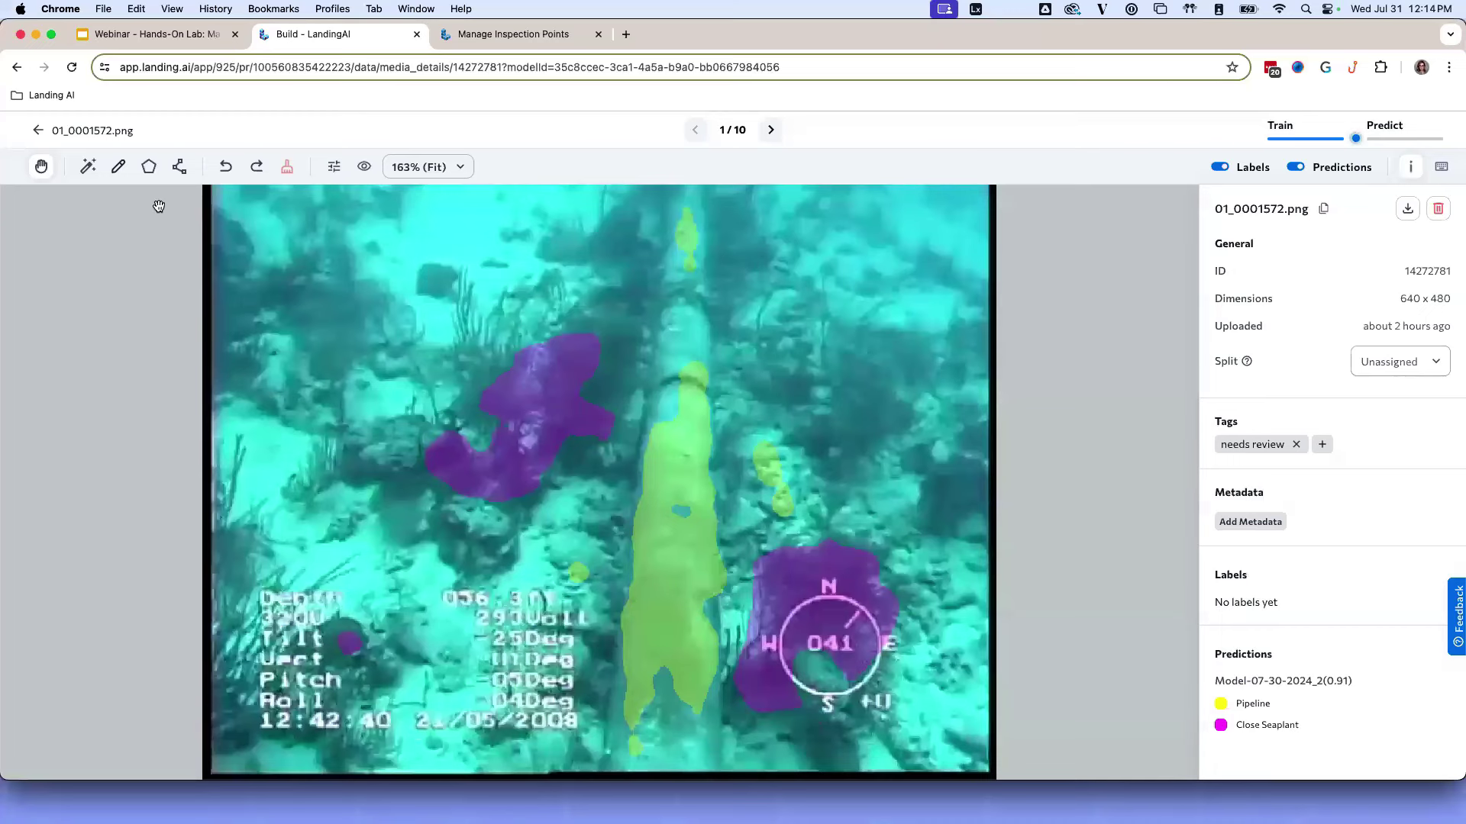
# - Label the pipe as Pipeline using Smart Labeling, save the label, and brush in the missing strip along its upper left edge
pyautogui.click(118, 167)
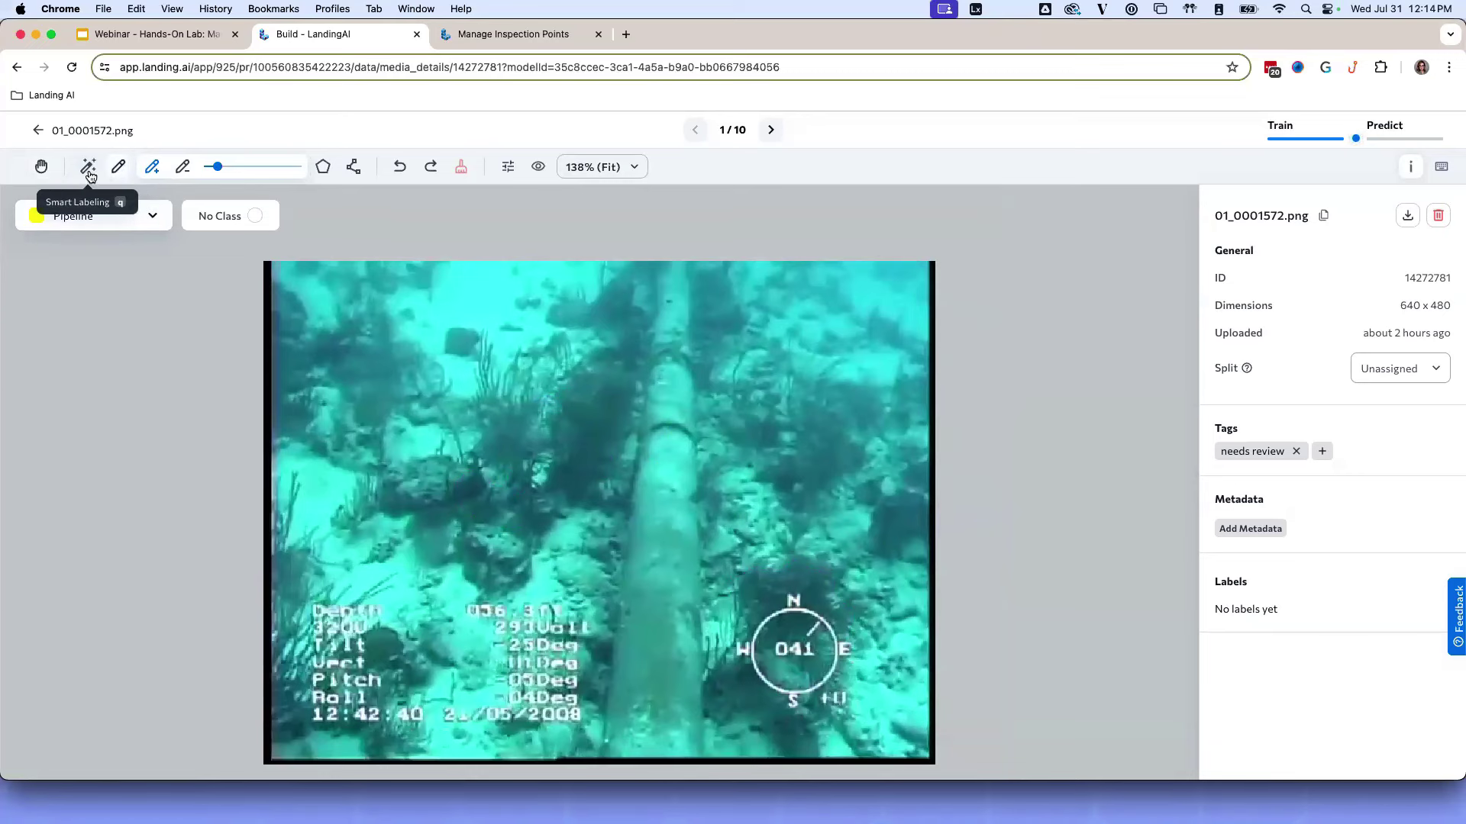
pyautogui.click(89, 175)
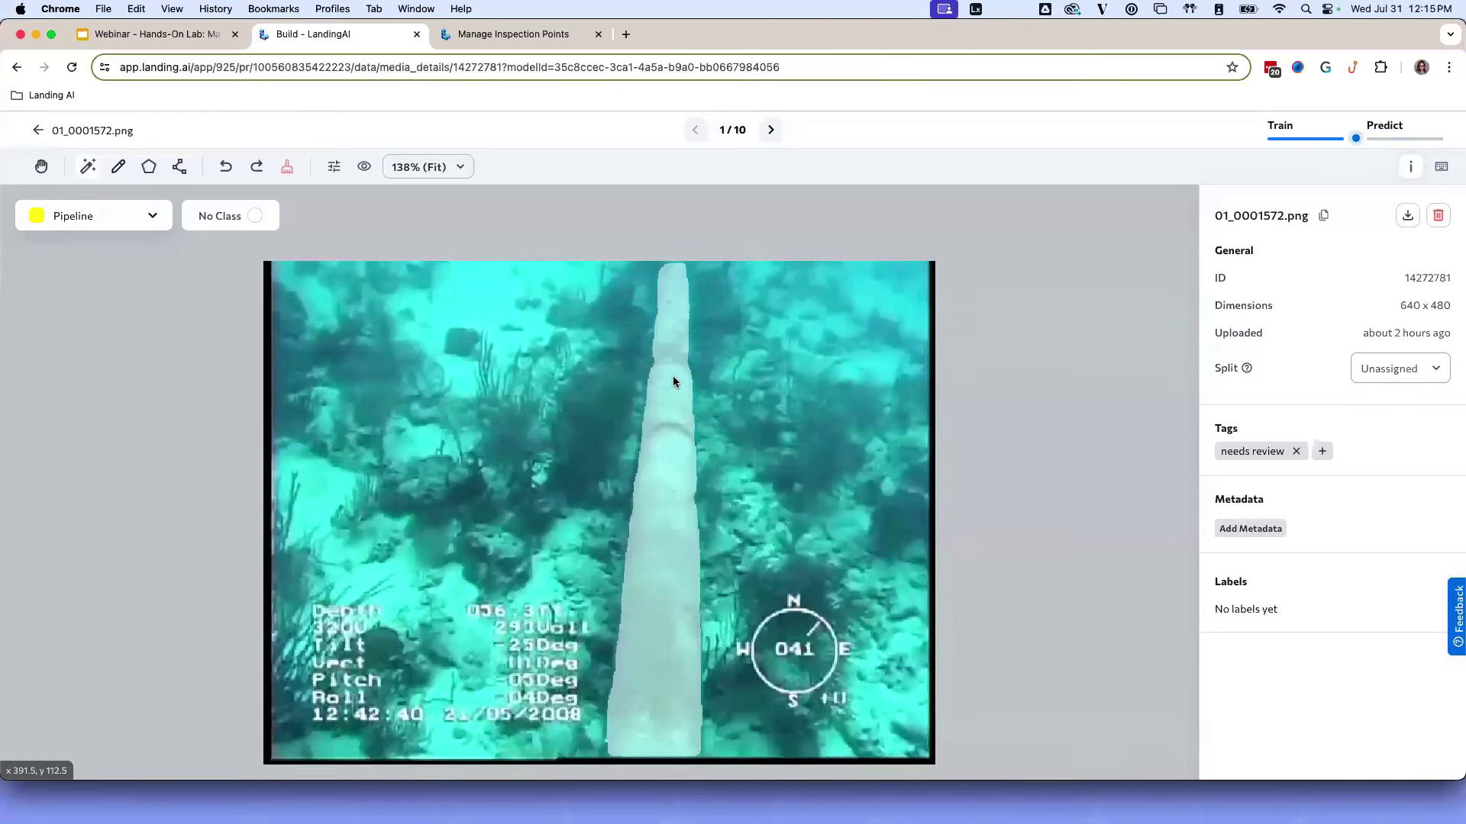
pyautogui.click(673, 379)
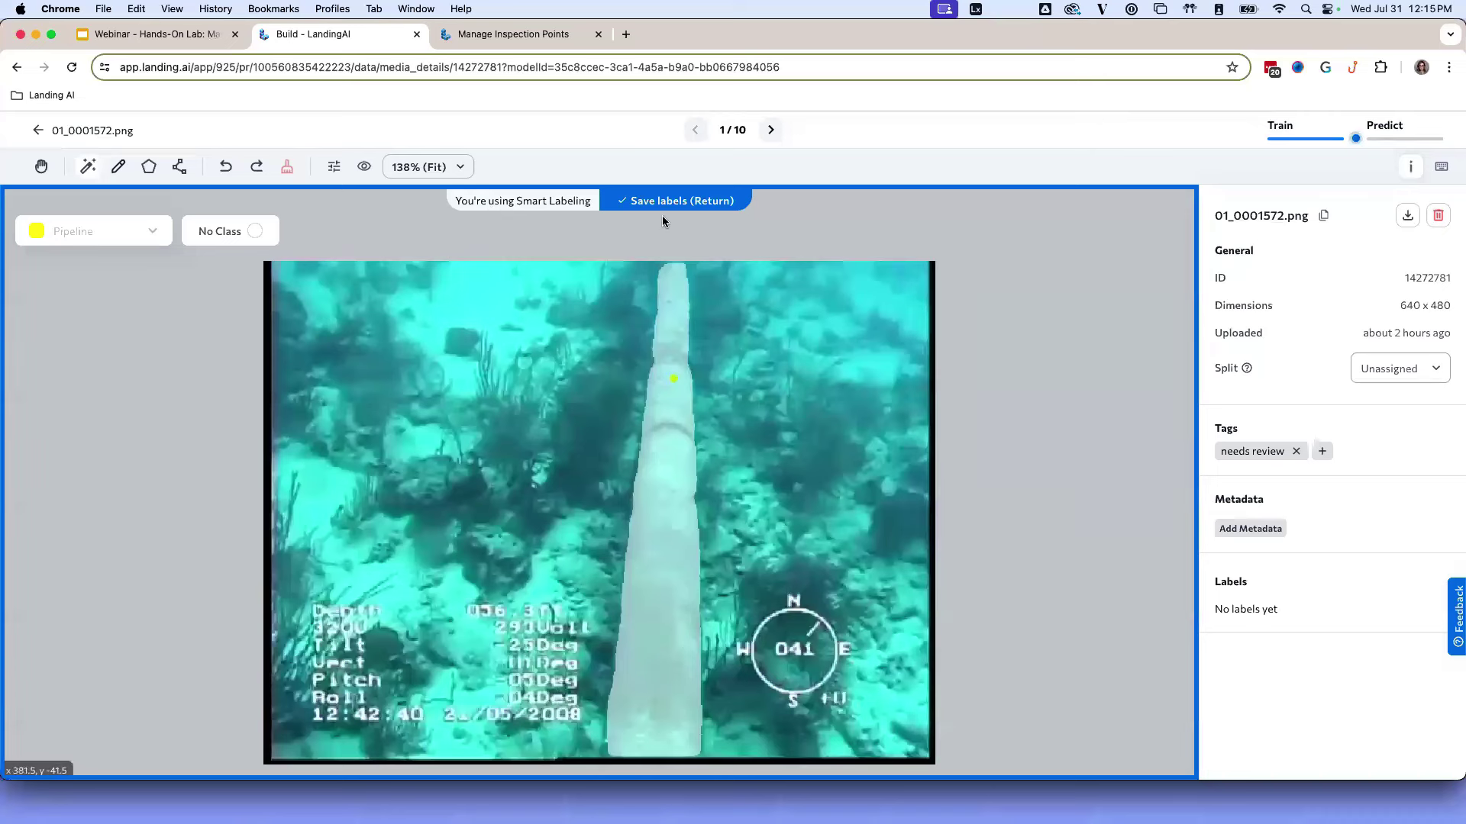
pyautogui.press('Return')
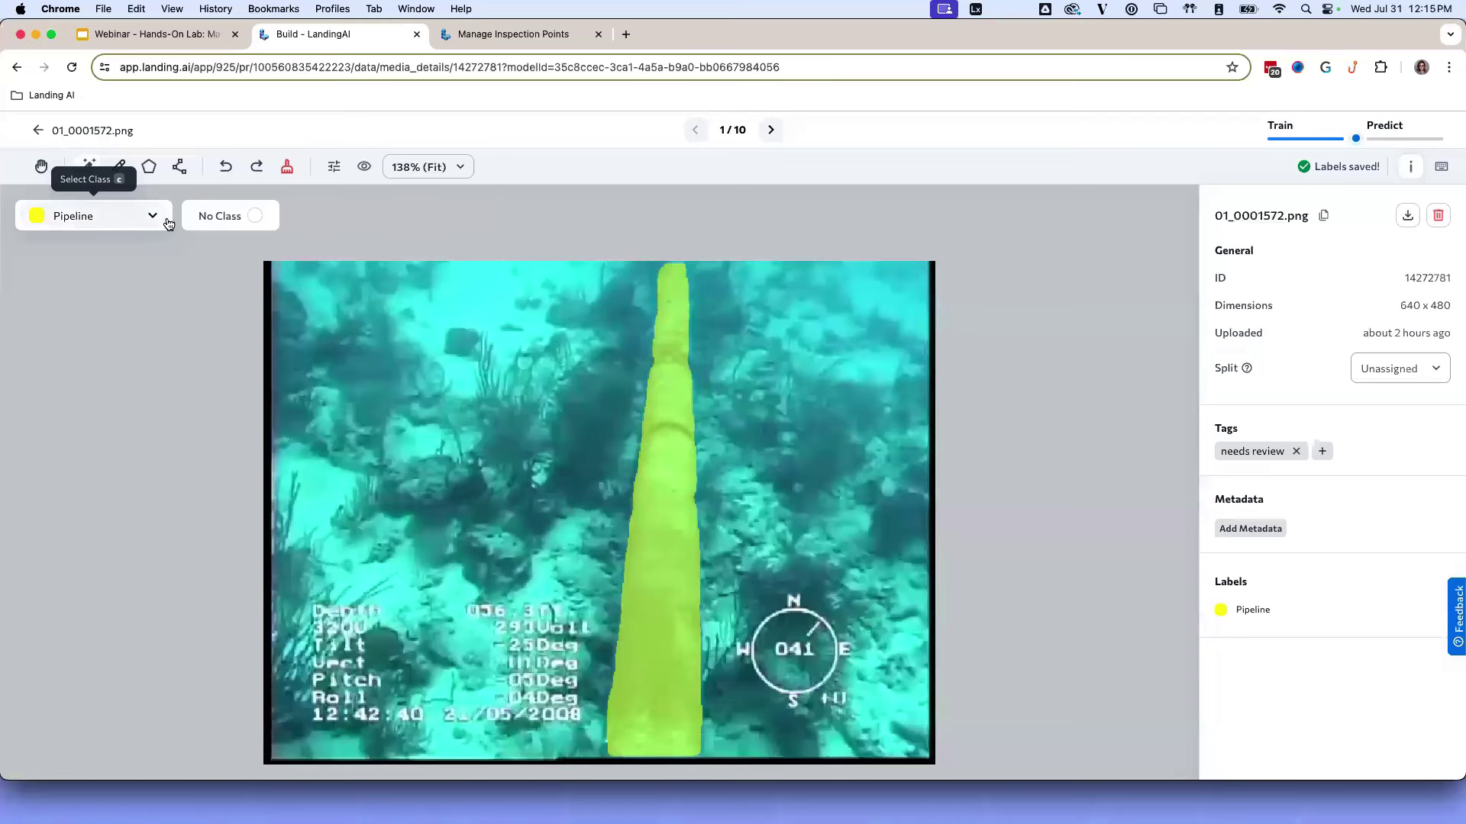
pyautogui.click(118, 169)
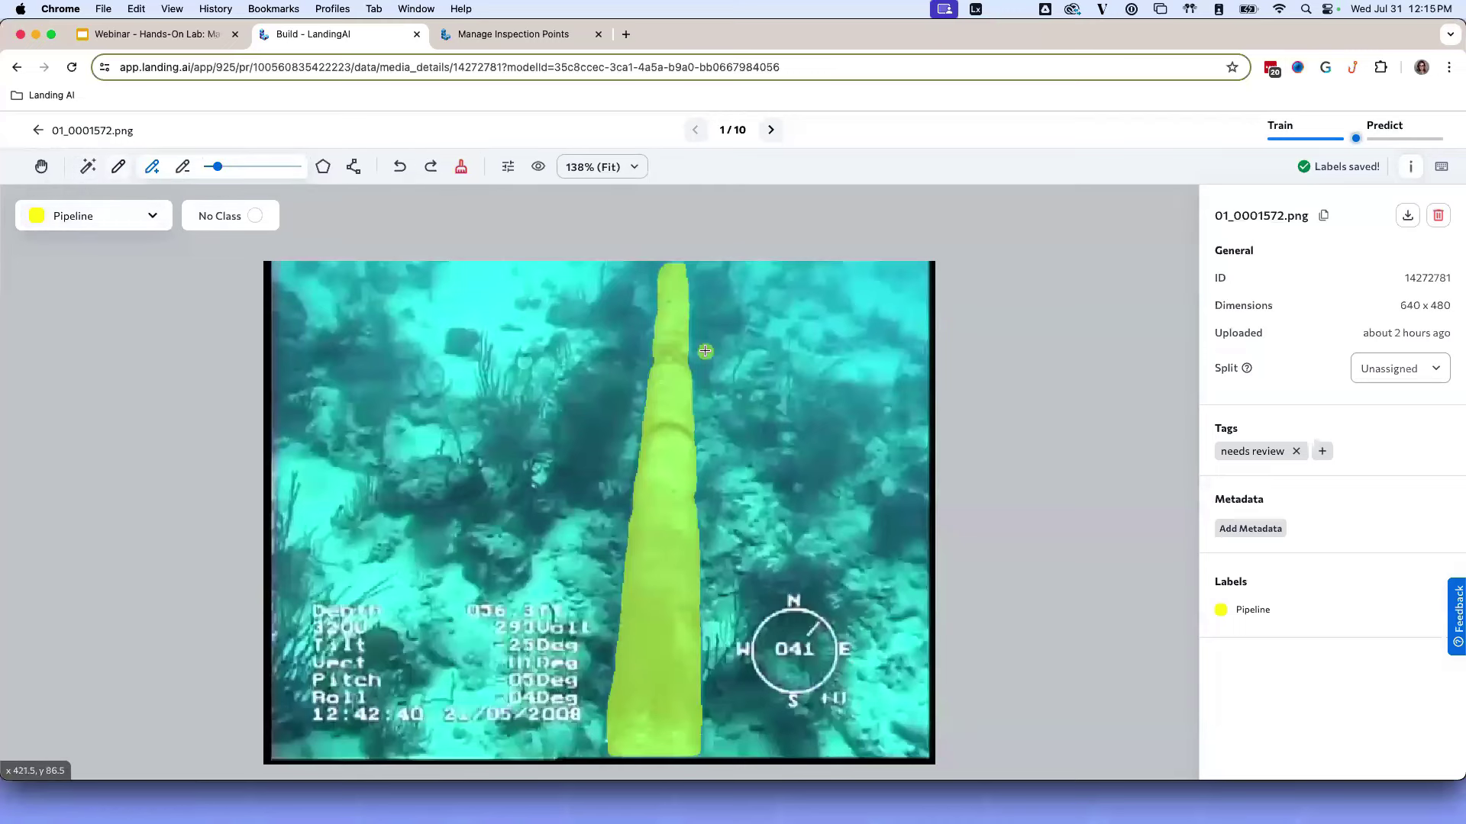
pyautogui.moveTo(657, 336)
pyautogui.mouseDown()
pyautogui.moveTo(650, 382)
pyautogui.moveTo(665, 309)
pyautogui.moveTo(673, 382)
pyautogui.moveTo(681, 363)
pyautogui.moveTo(649, 416)
pyautogui.moveTo(648, 386)
pyautogui.mouseUp()
# - Outline the dark plant patch around the compass overlay with the brush in the Close Seaplant class
pyautogui.click(149, 216)
pyautogui.click(134, 245)
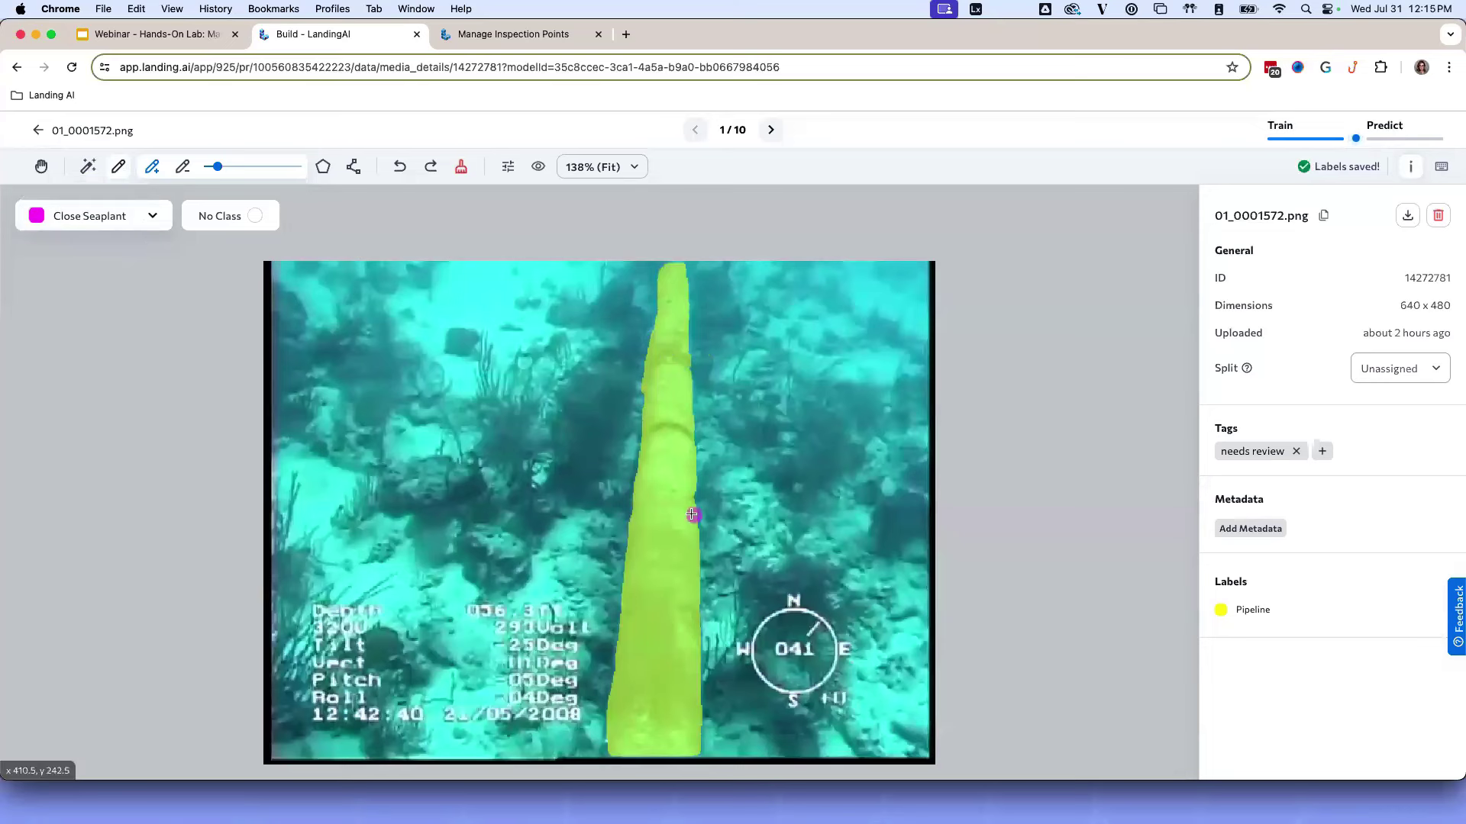
pyautogui.moveTo(703, 660)
pyautogui.mouseDown()
pyautogui.moveTo(729, 641)
pyautogui.moveTo(746, 586)
pyautogui.moveTo(790, 557)
pyautogui.moveTo(847, 599)
pyautogui.moveTo(785, 697)
pyautogui.moveTo(735, 718)
pyautogui.moveTo(707, 701)
pyautogui.moveTo(709, 661)
pyautogui.moveTo(722, 683)
pyautogui.mouseUp()
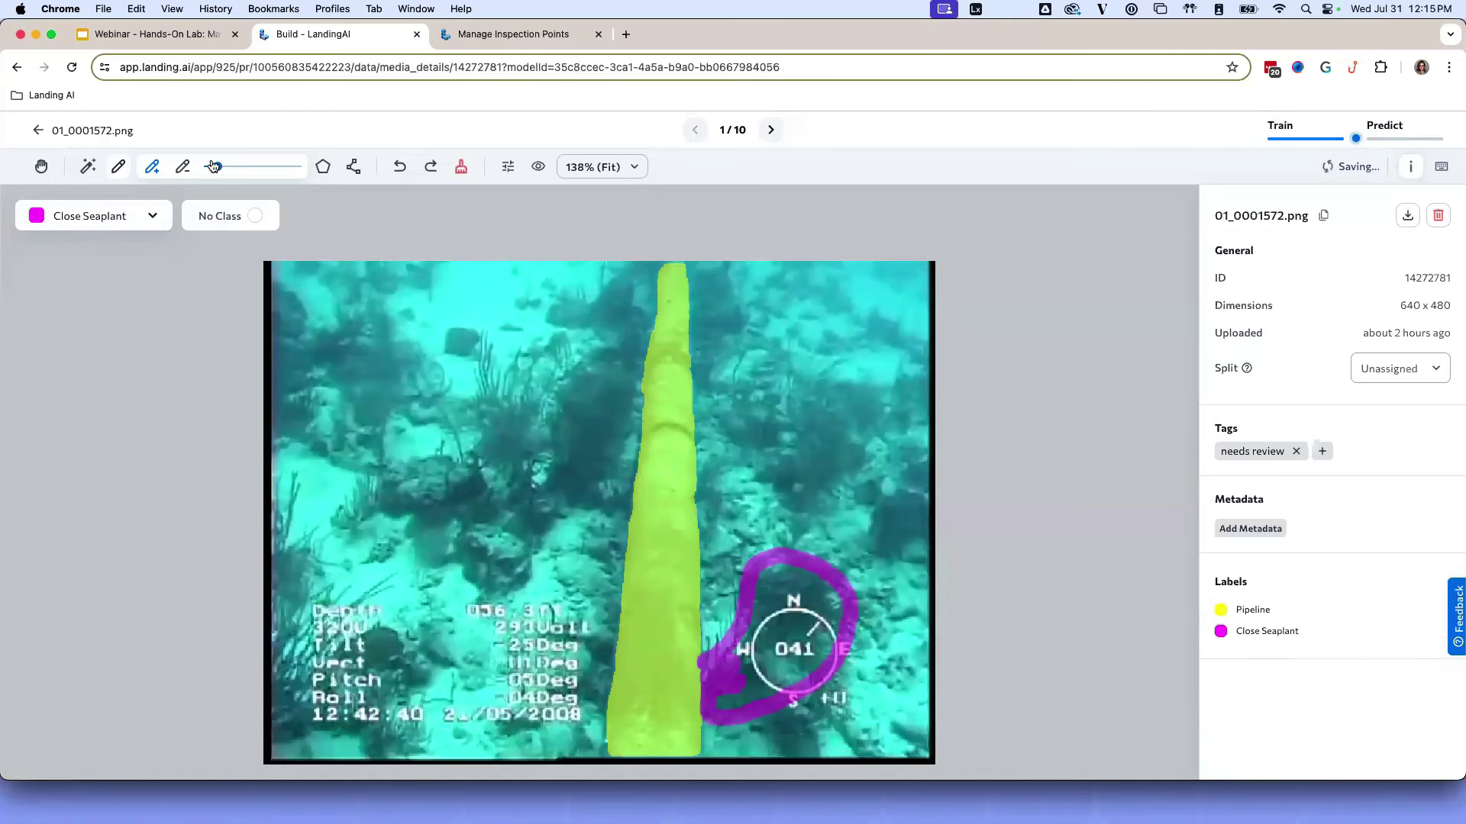
# - Enlarge the brush and fill the inside of the Close Seaplant outline around the compass overlay
pyautogui.moveTo(217, 167); pyautogui.dragTo(259, 166)
pyautogui.click(558, 491)
pyautogui.hotkey('ctrl', 'z')
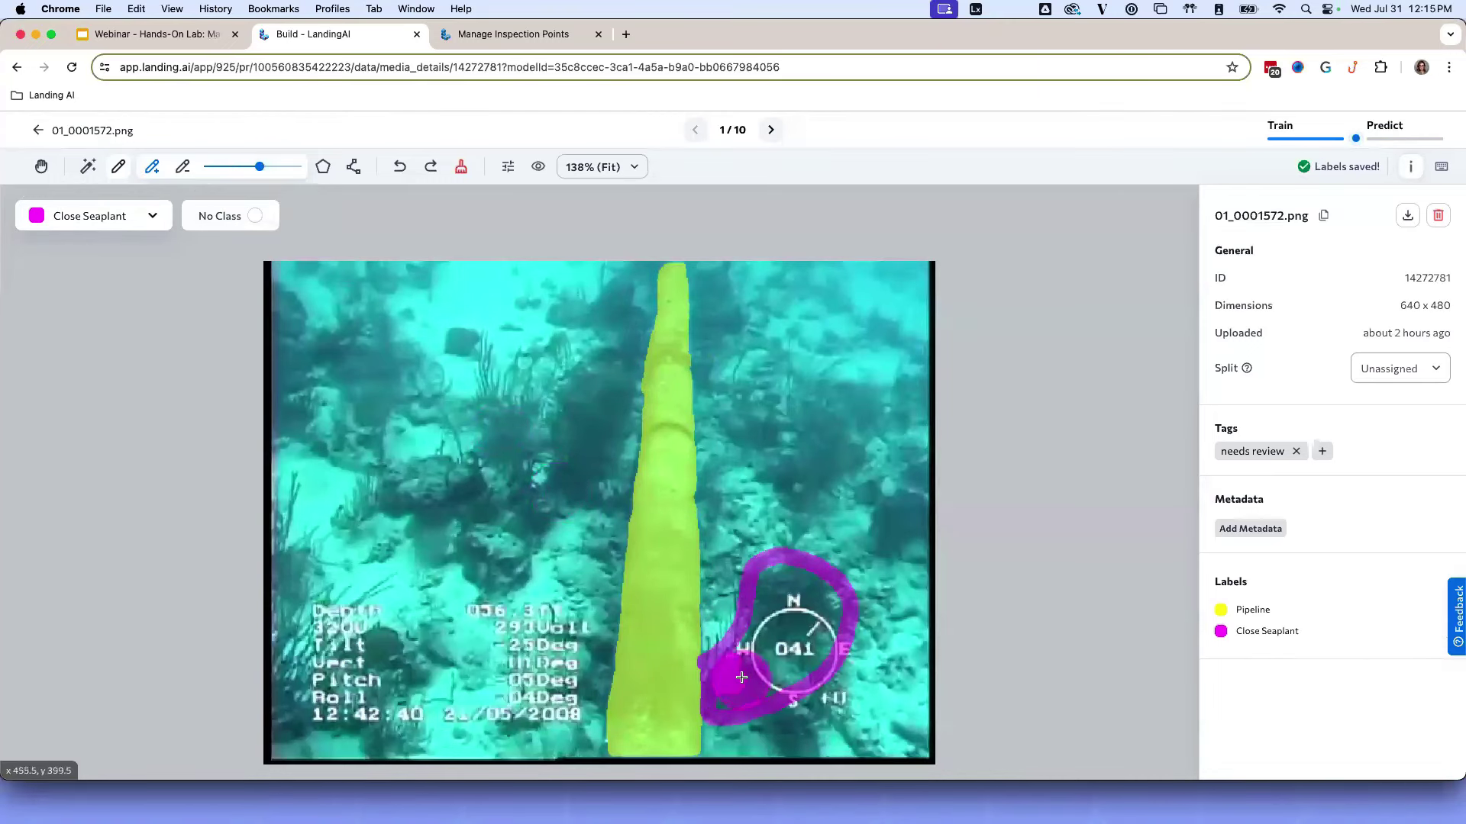
pyautogui.moveTo(741, 675)
pyautogui.mouseDown()
pyautogui.moveTo(778, 584)
pyautogui.moveTo(811, 613)
pyautogui.moveTo(802, 656)
pyautogui.moveTo(778, 683)
pyautogui.moveTo(735, 685)
pyautogui.moveTo(790, 649)
pyautogui.moveTo(804, 610)
pyautogui.mouseUp()
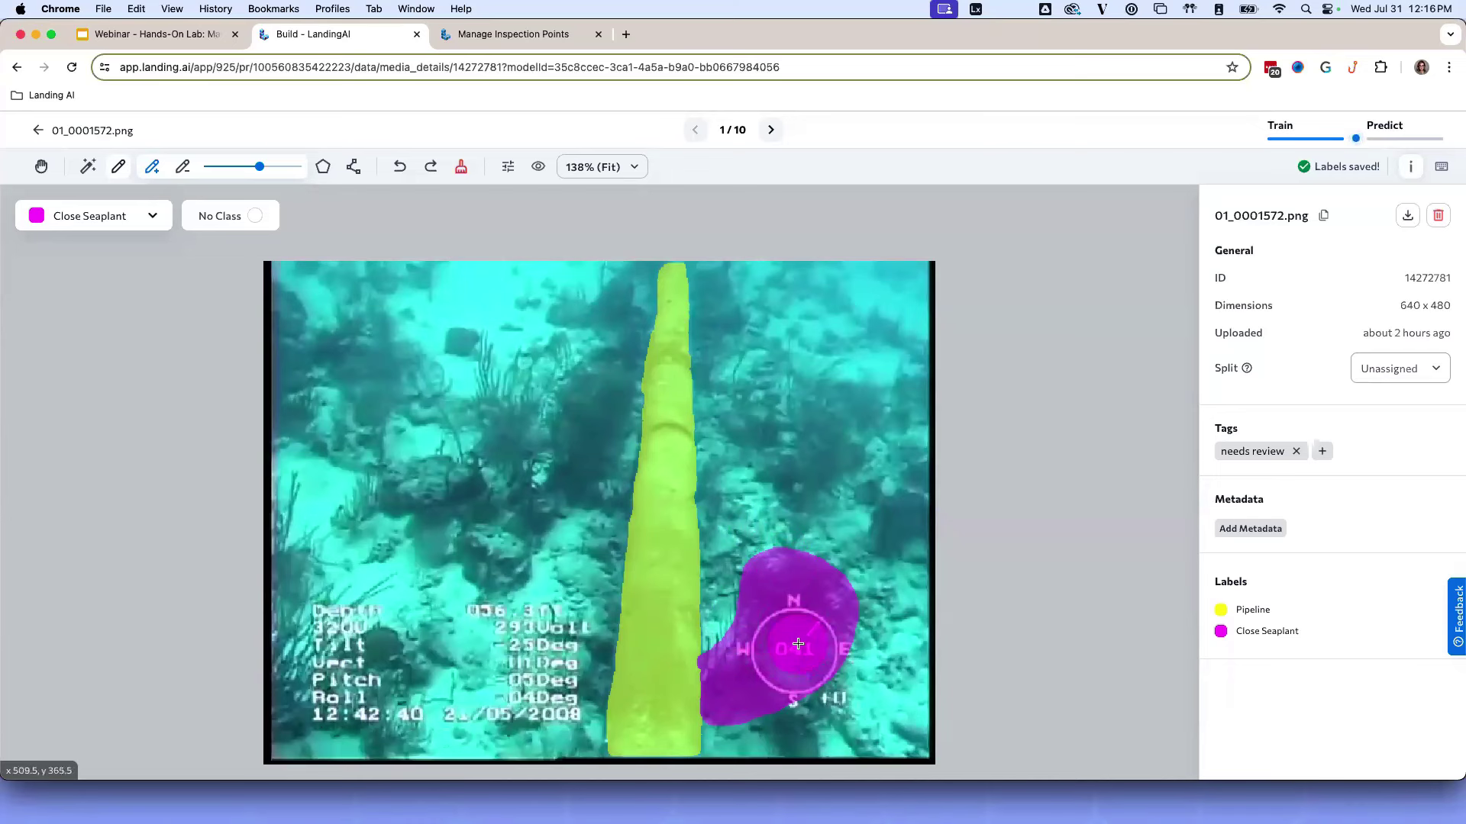
pyautogui.click(458, 368)
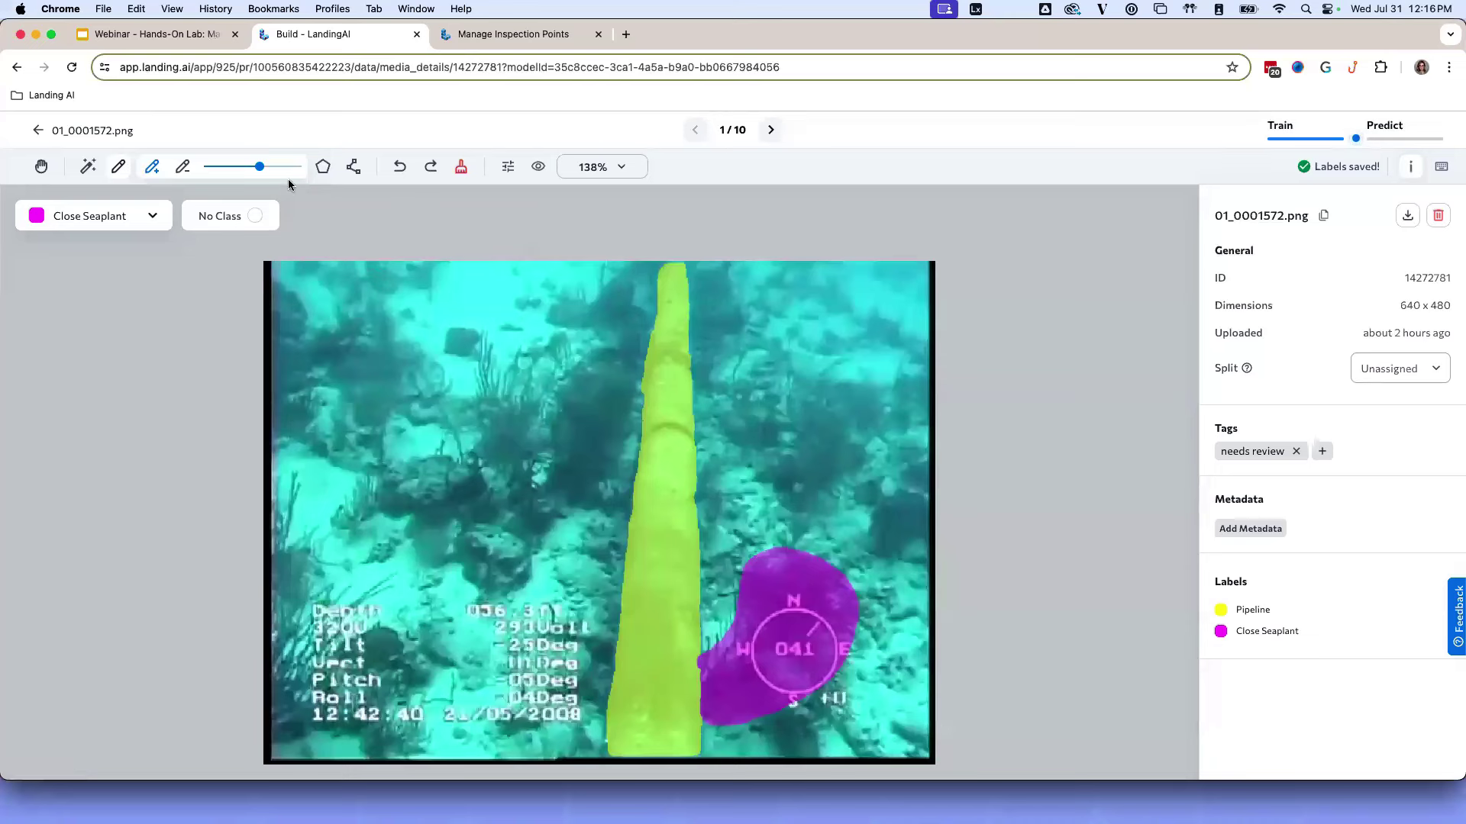
# - Erase a small patch at the Pipeline label's right edge beside the seaplant and repaint it in the Pipeline class
pyautogui.click(184, 166)
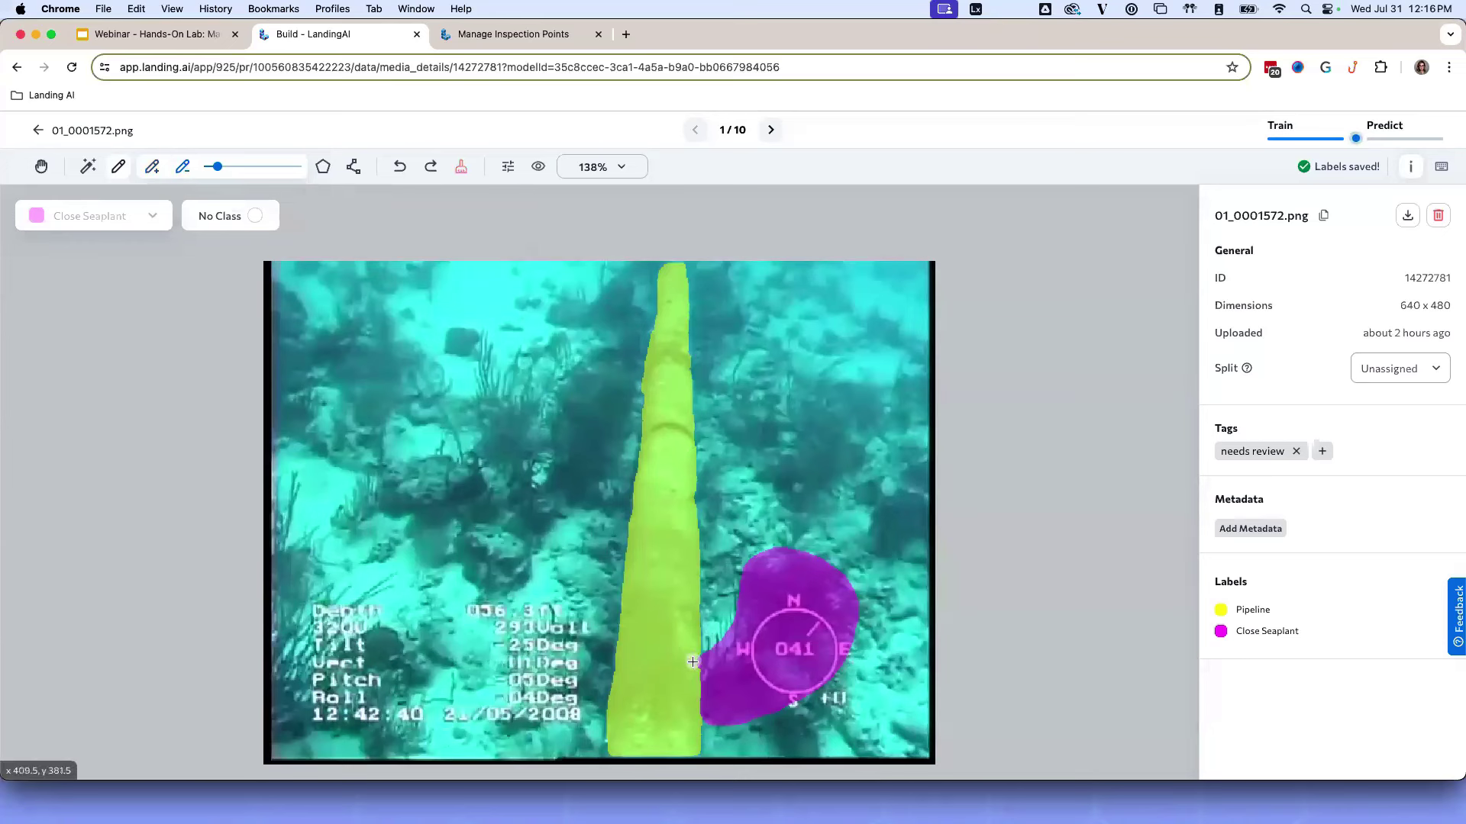
pyautogui.moveTo(696, 680); pyautogui.dragTo(694, 658)
pyautogui.click(152, 166)
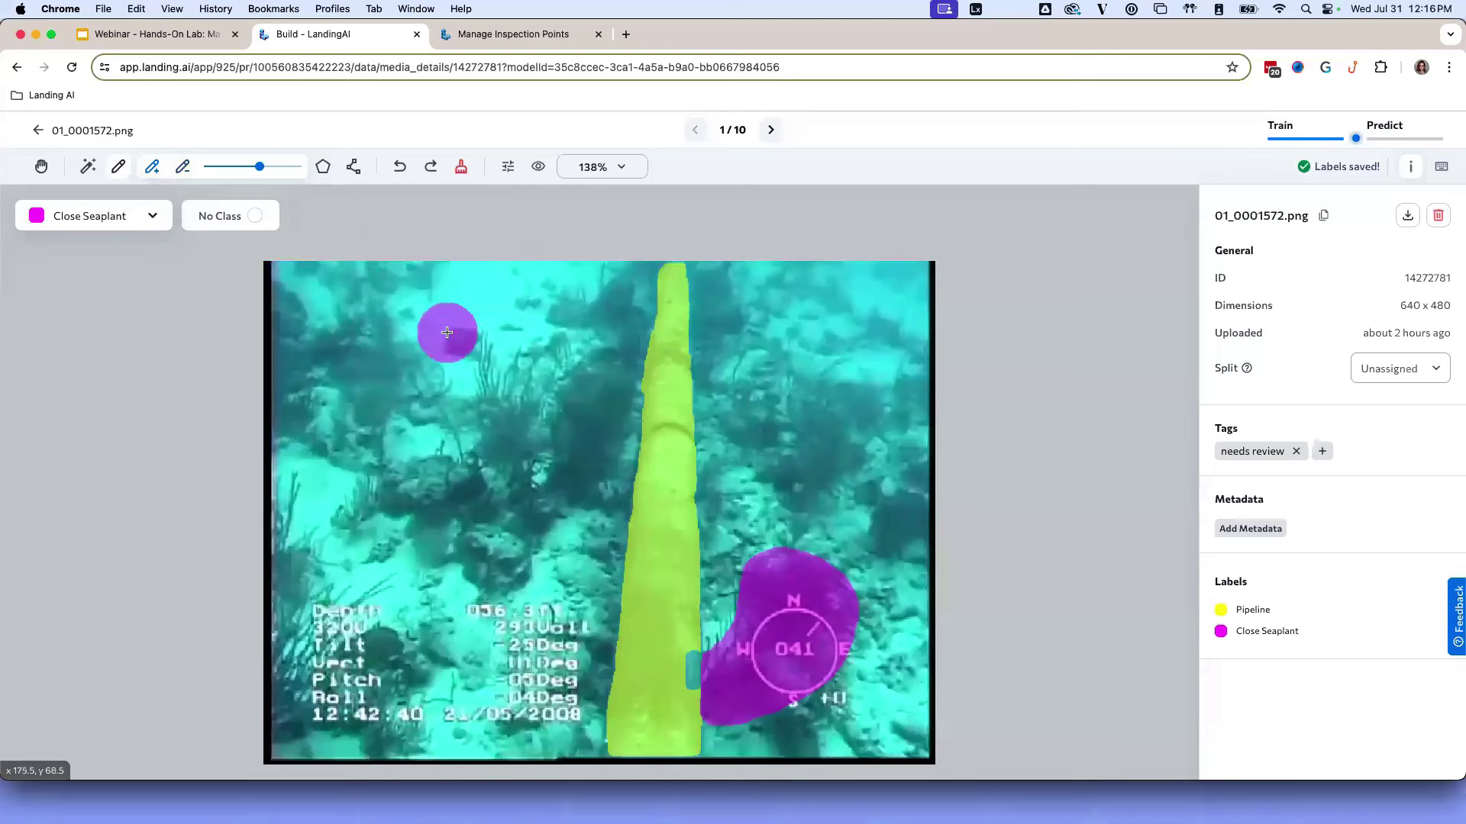
pyautogui.click(147, 216)
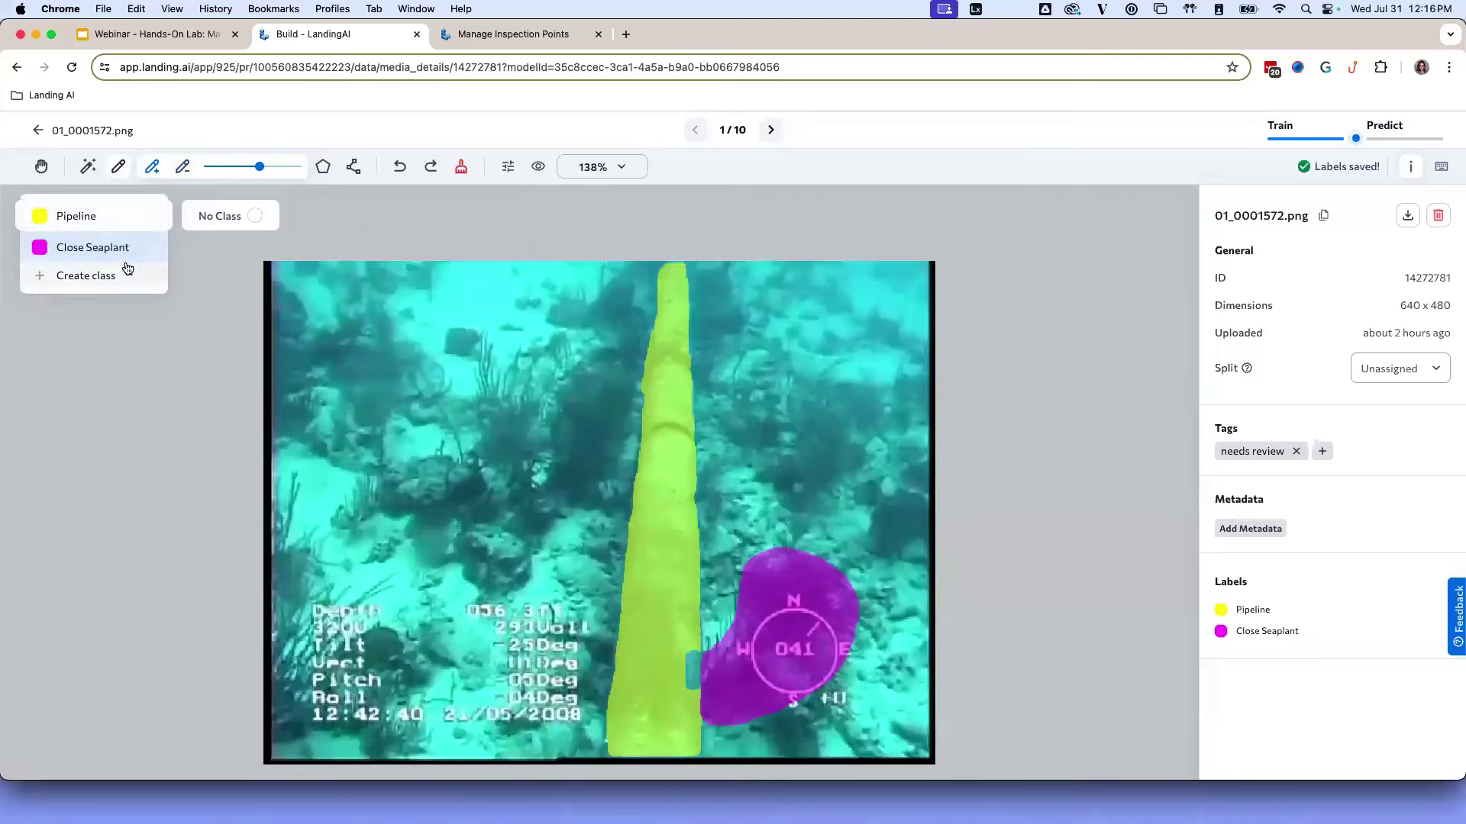
pyautogui.click(106, 225)
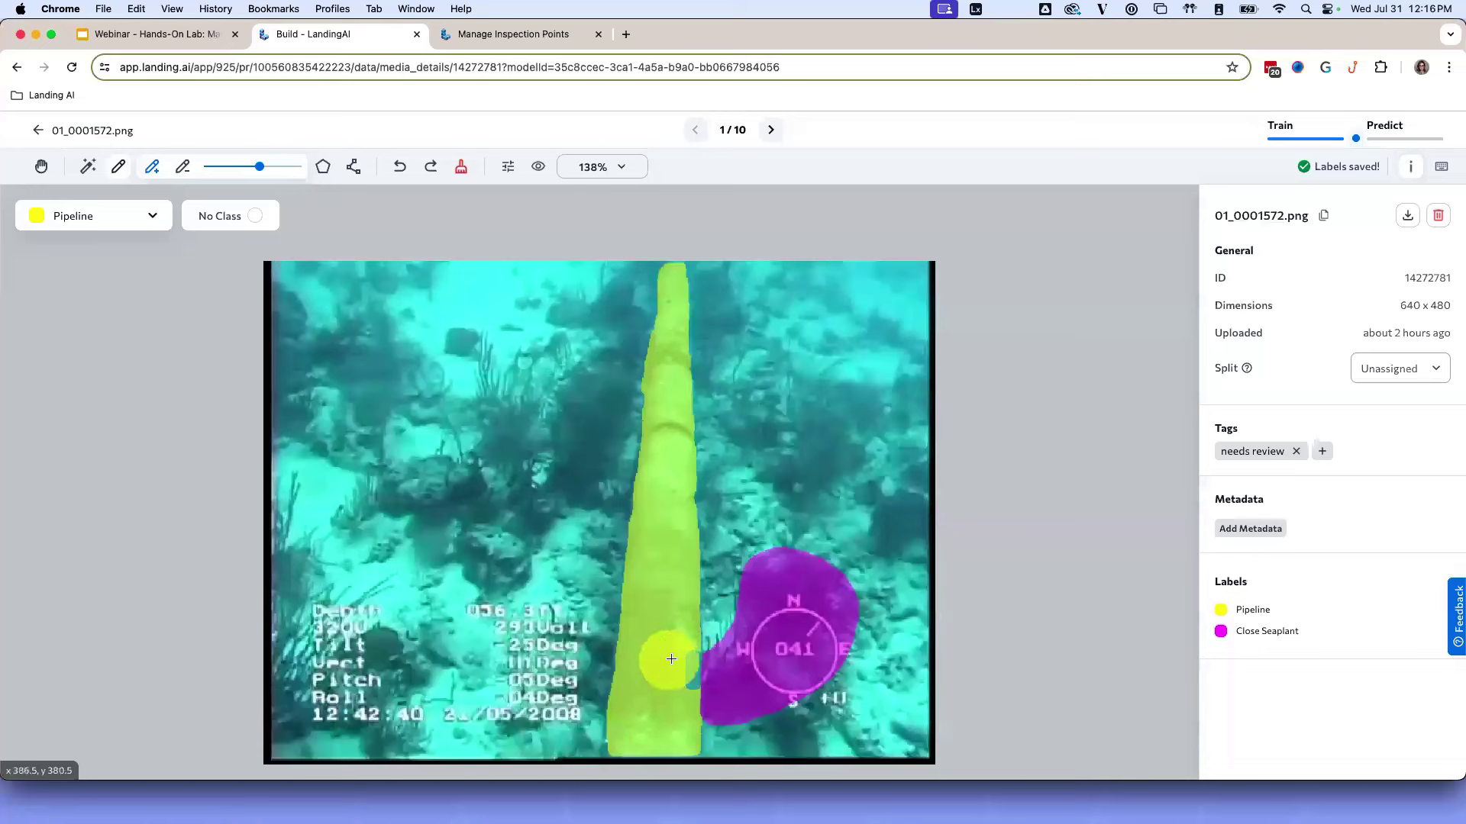
pyautogui.moveTo(671, 658); pyautogui.dragTo(664, 680)
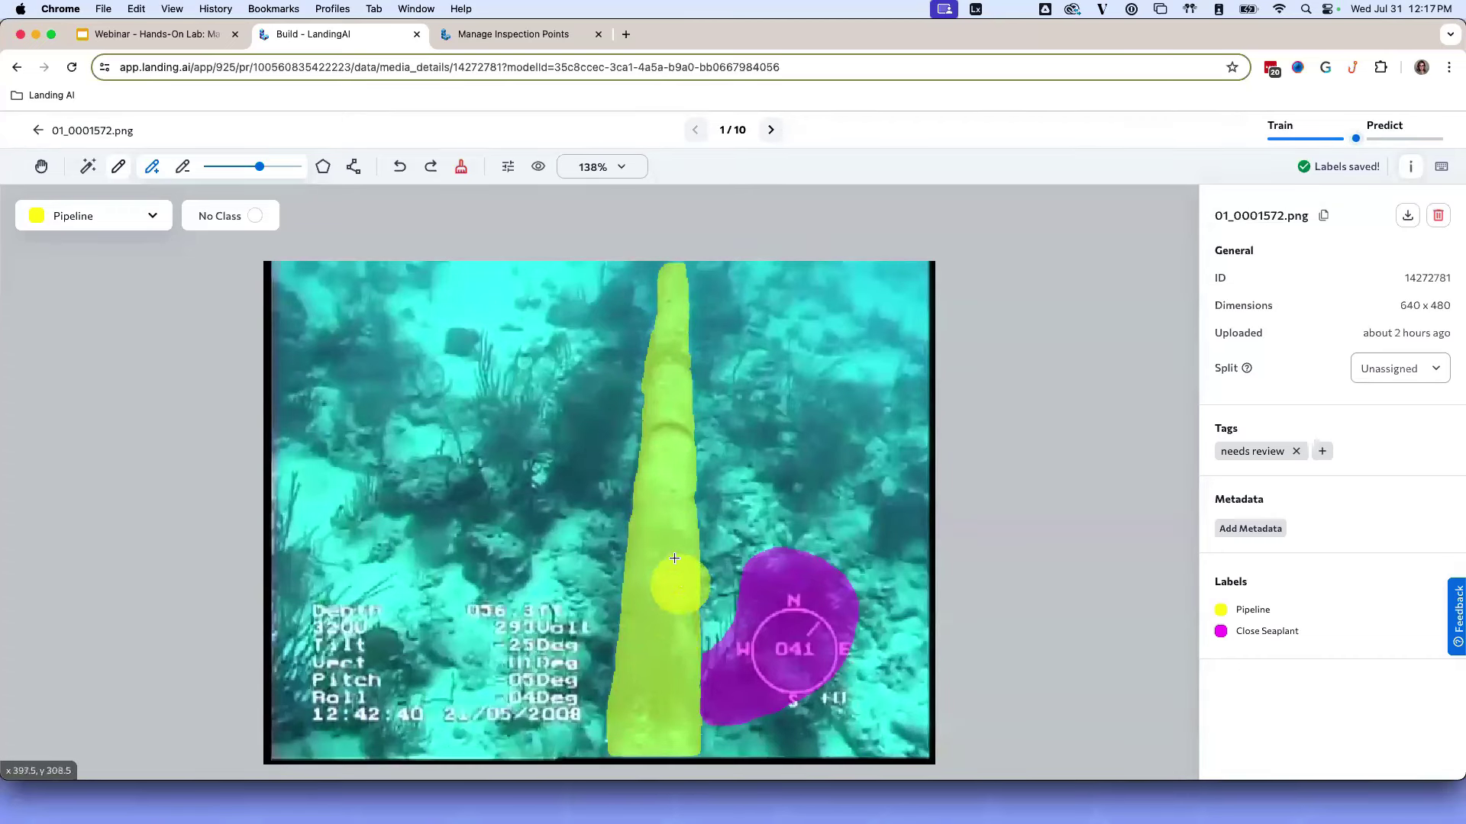
# - Zoom the image in to 309% to examine the label edges up close
pyautogui.click(85, 174)
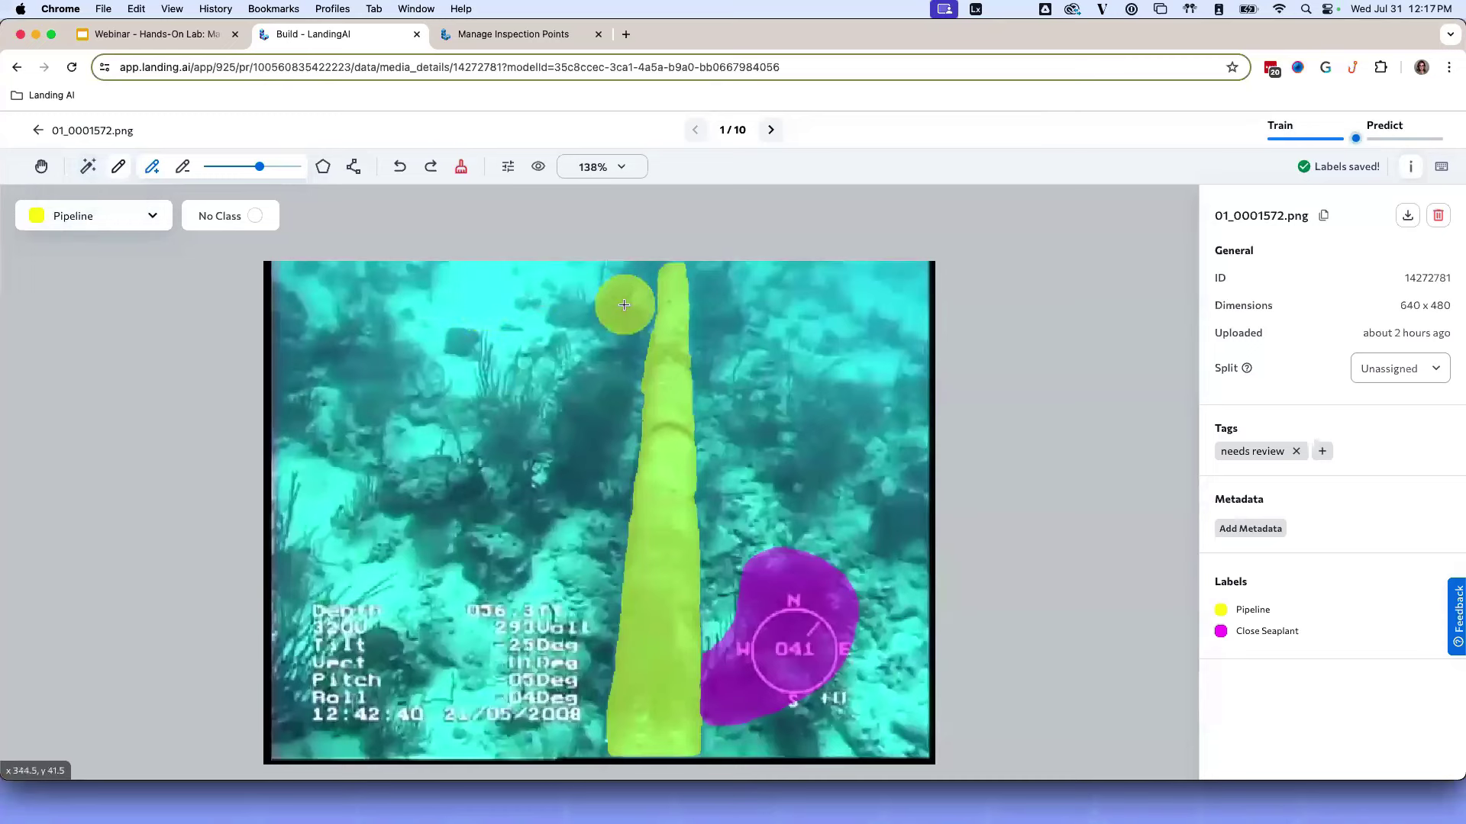
pyautogui.click(615, 167)
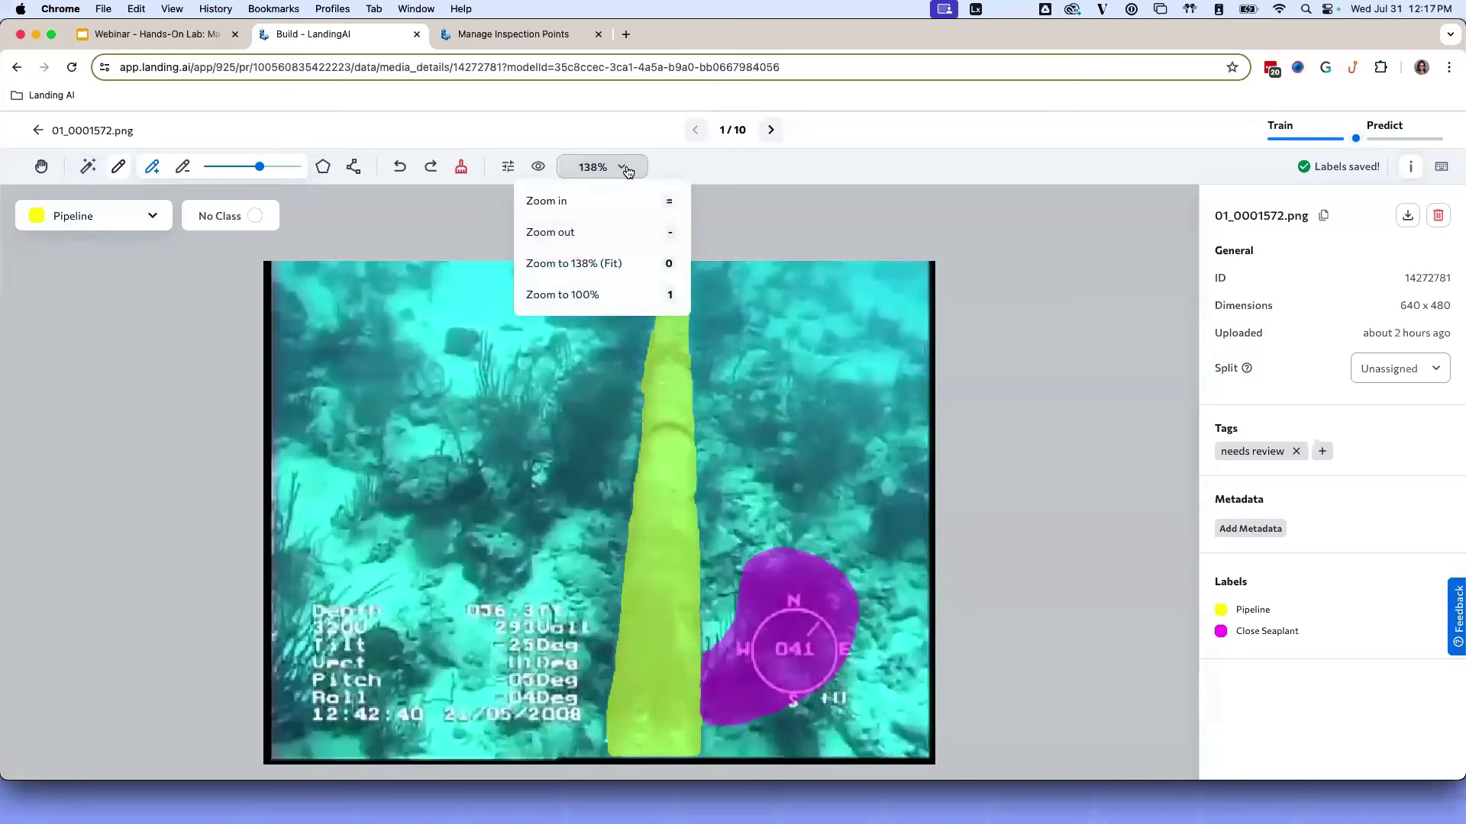
pyautogui.click(645, 207)
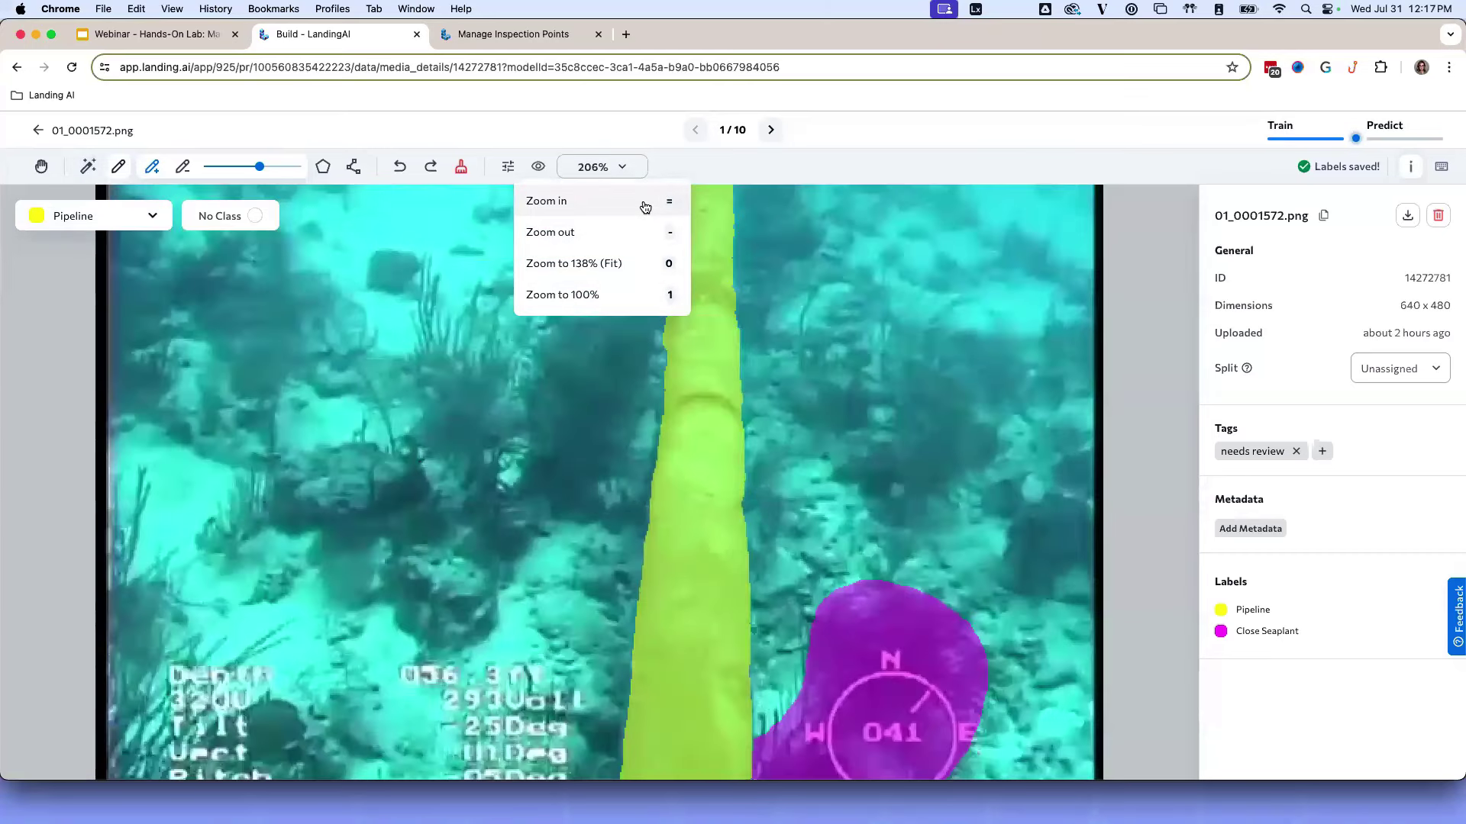
pyautogui.click(645, 207)
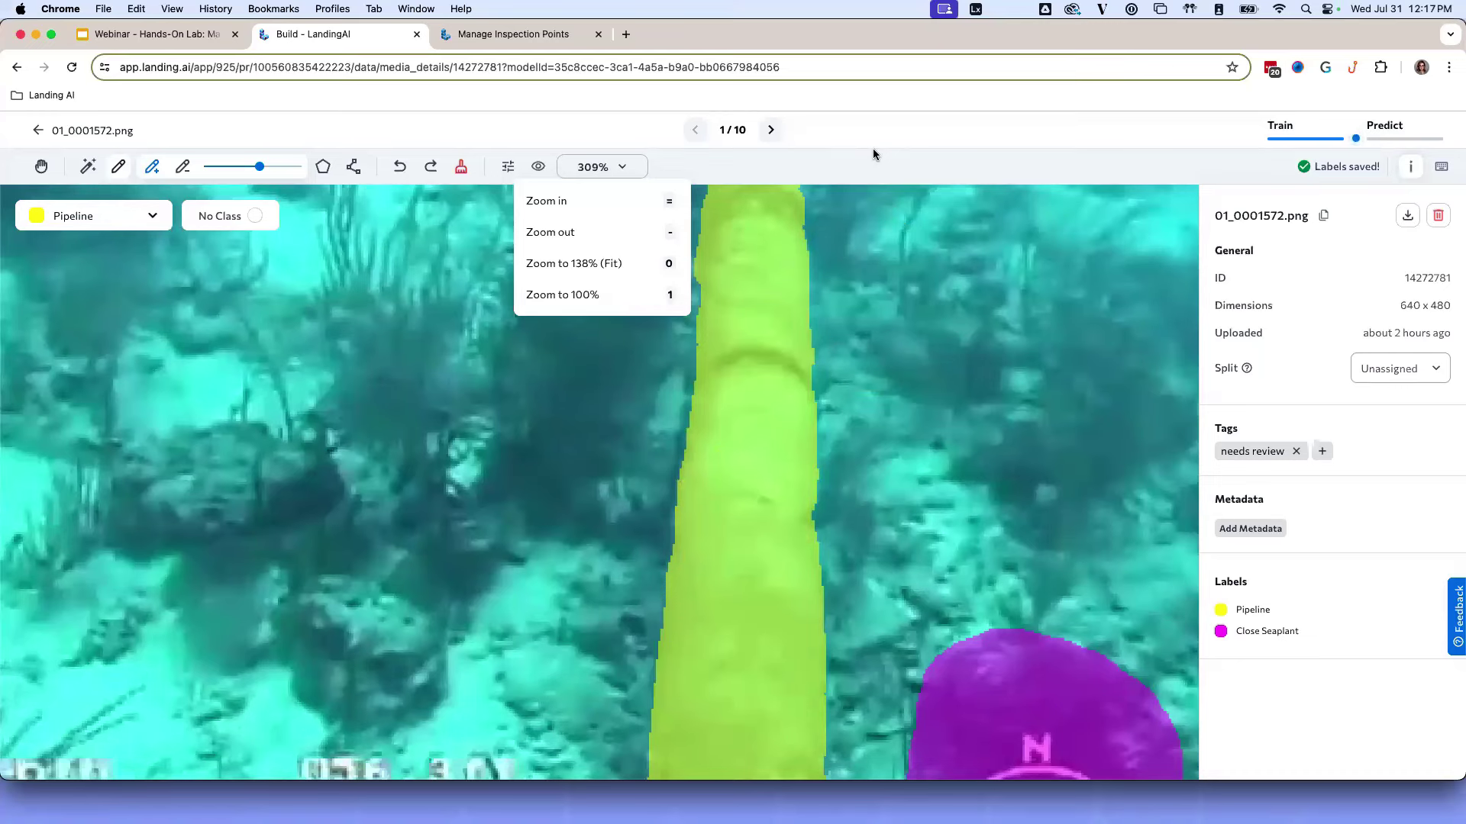
# - Go to the next unlabeled image, 01_0001570.png, and label its pipe as Pipeline with Smart Labeling, saving the label
pyautogui.click(770, 132)
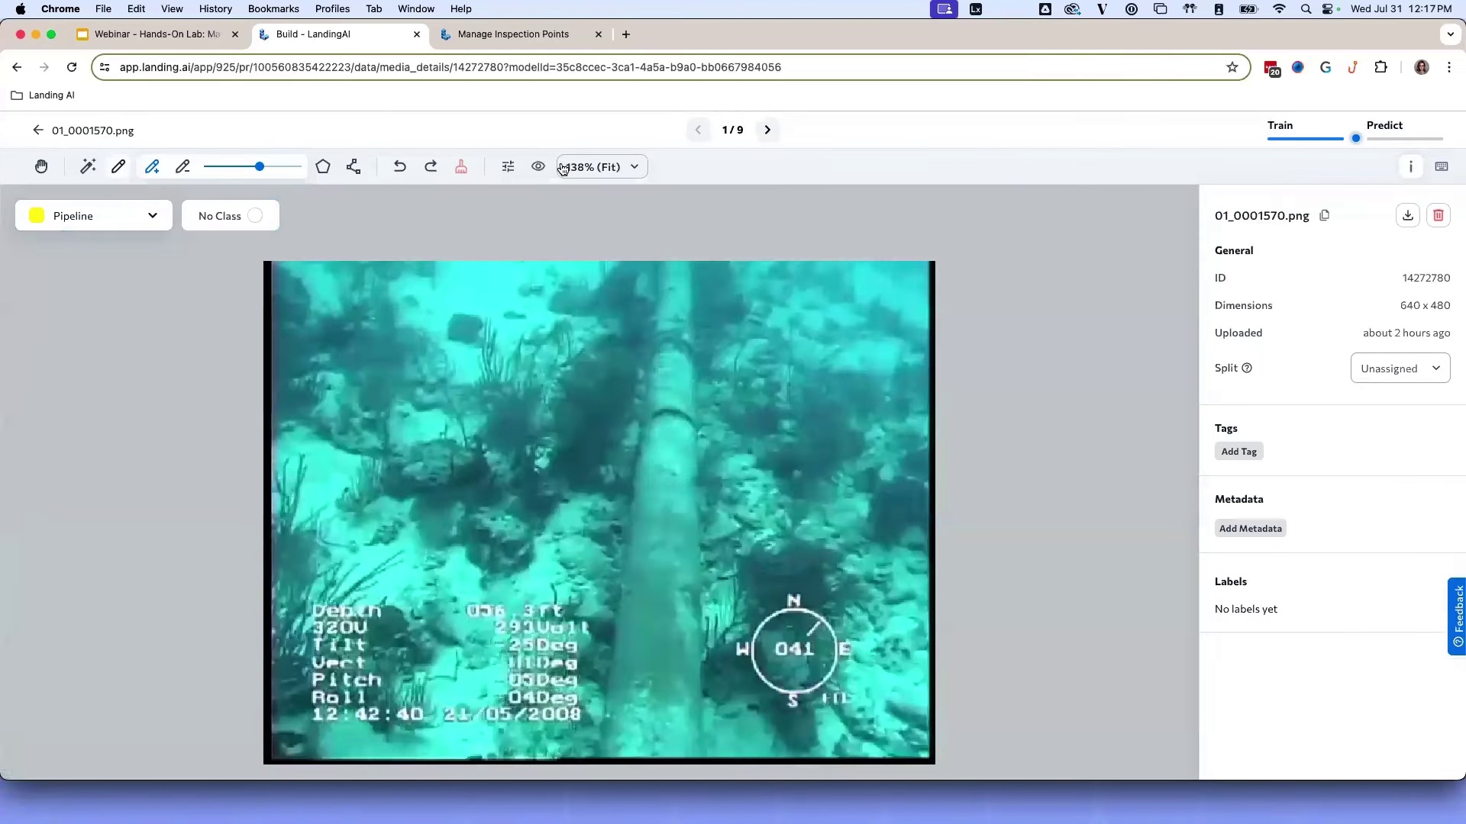
pyautogui.click(88, 167)
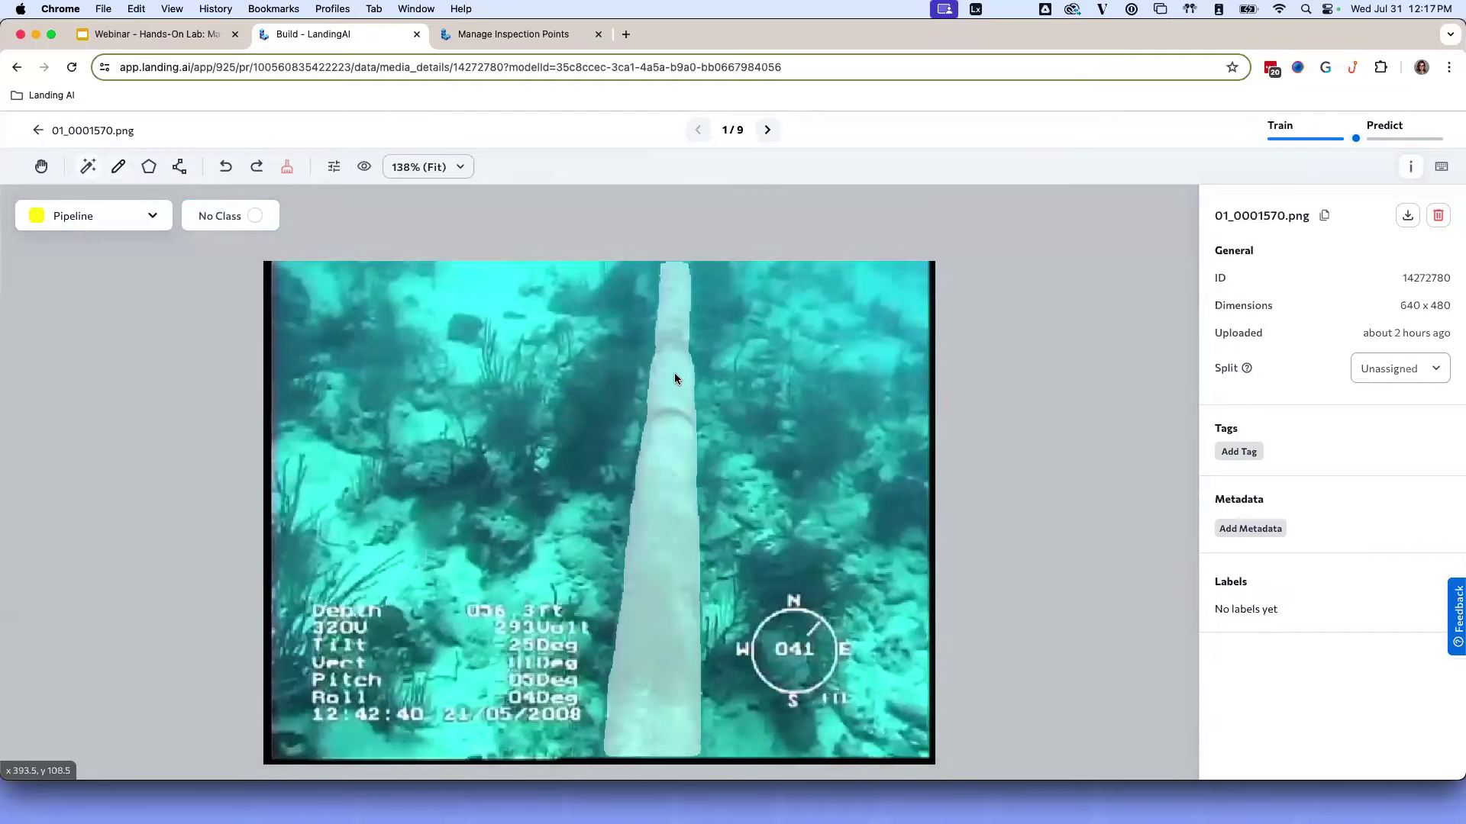
pyautogui.click(675, 374)
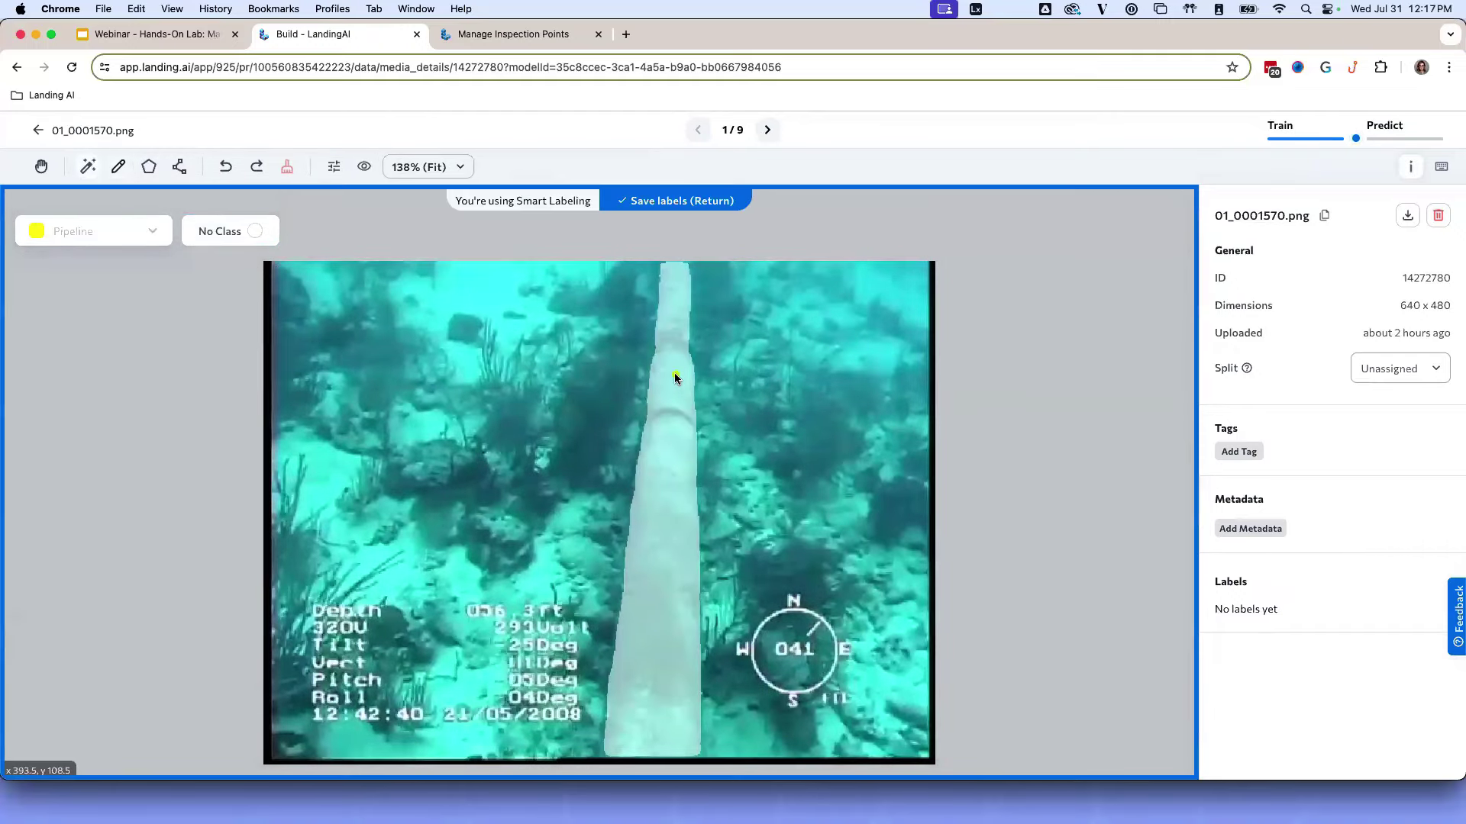
pyautogui.click(666, 201)
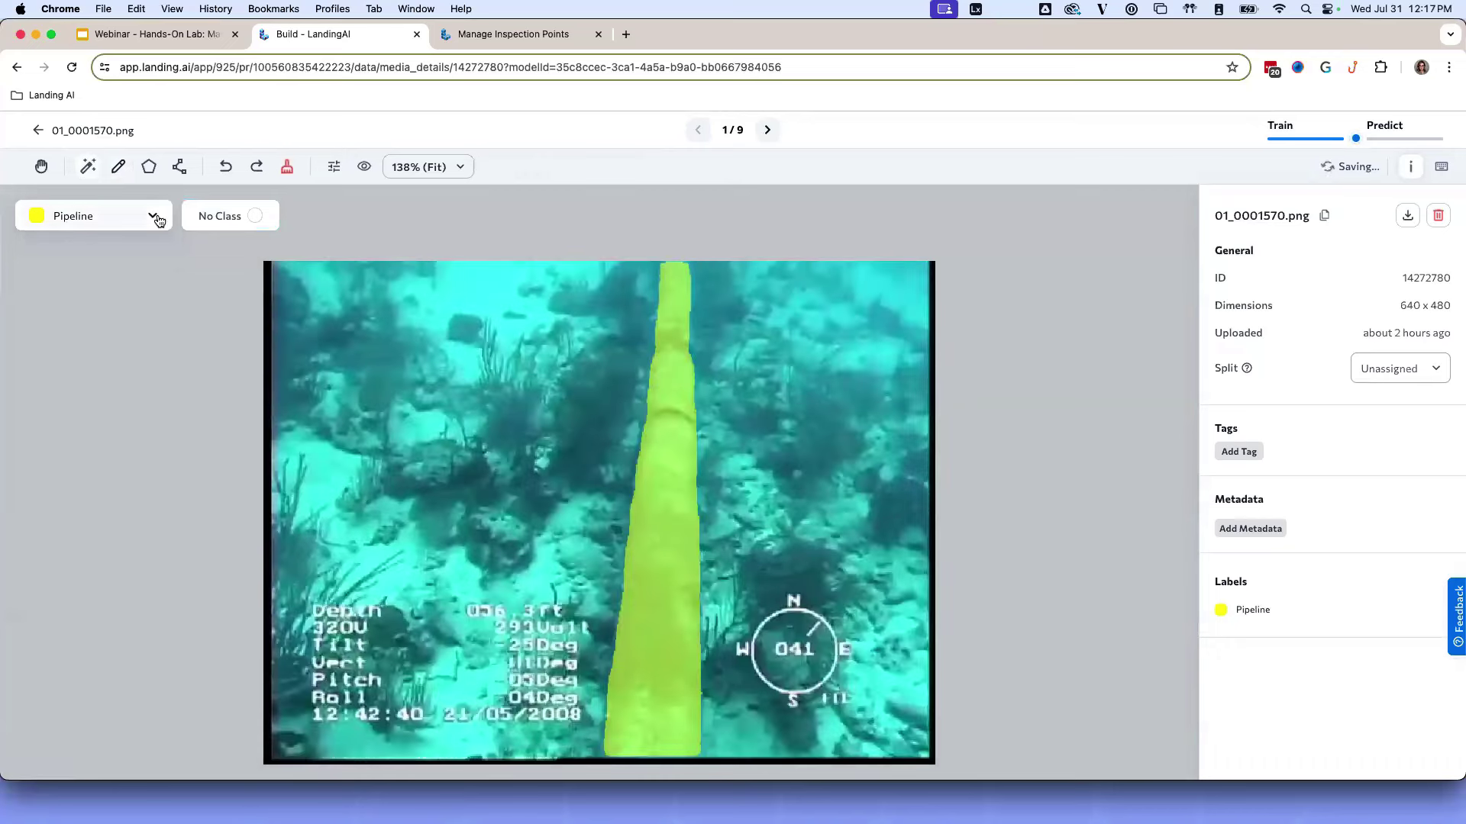
# - Paint the plant patch around the compass overlay as Close Seaplant with the brush, and move on to the next unlabeled image
pyautogui.click(153, 218)
pyautogui.click(95, 245)
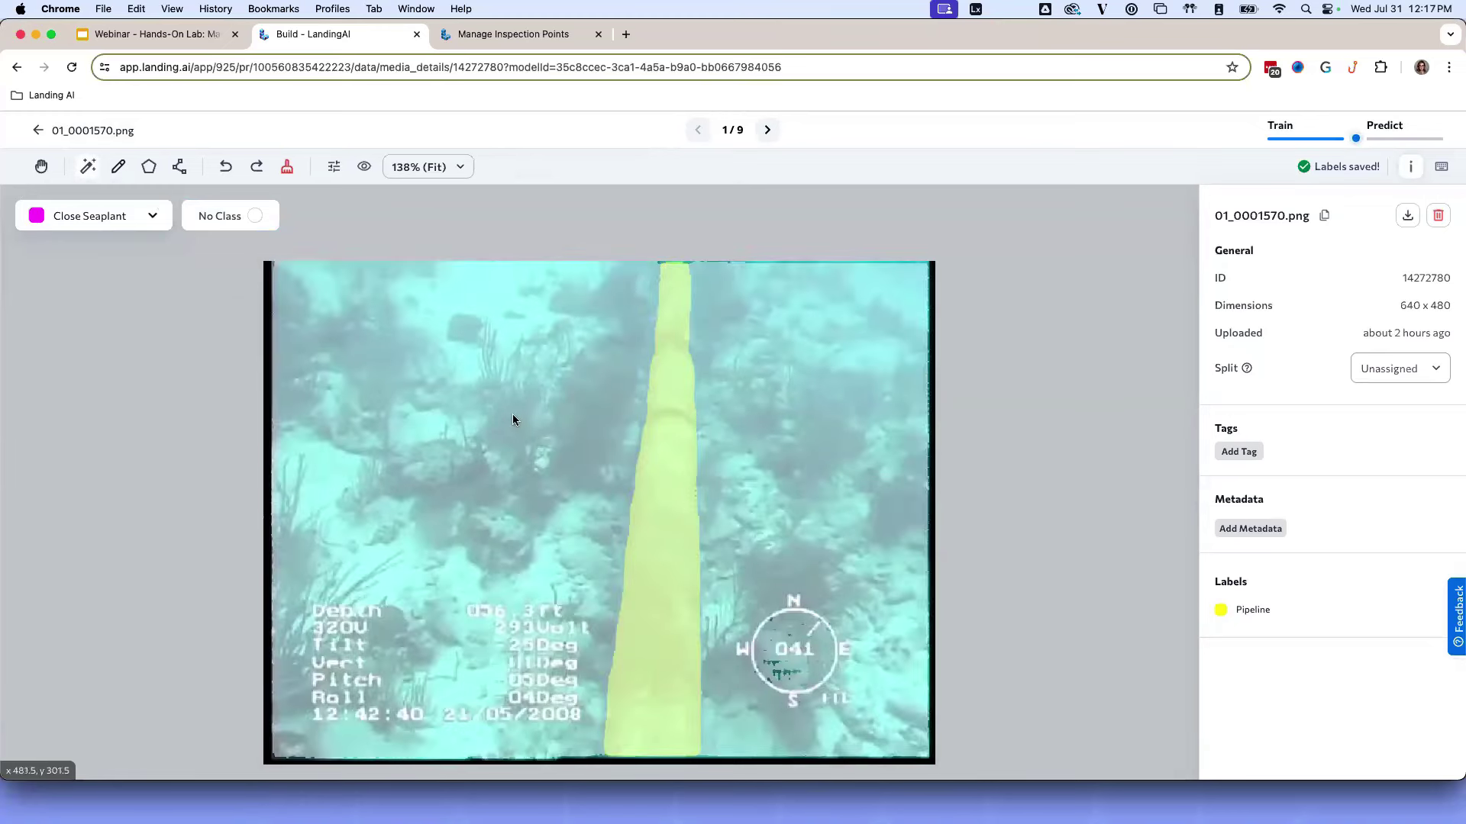
pyautogui.click(119, 174)
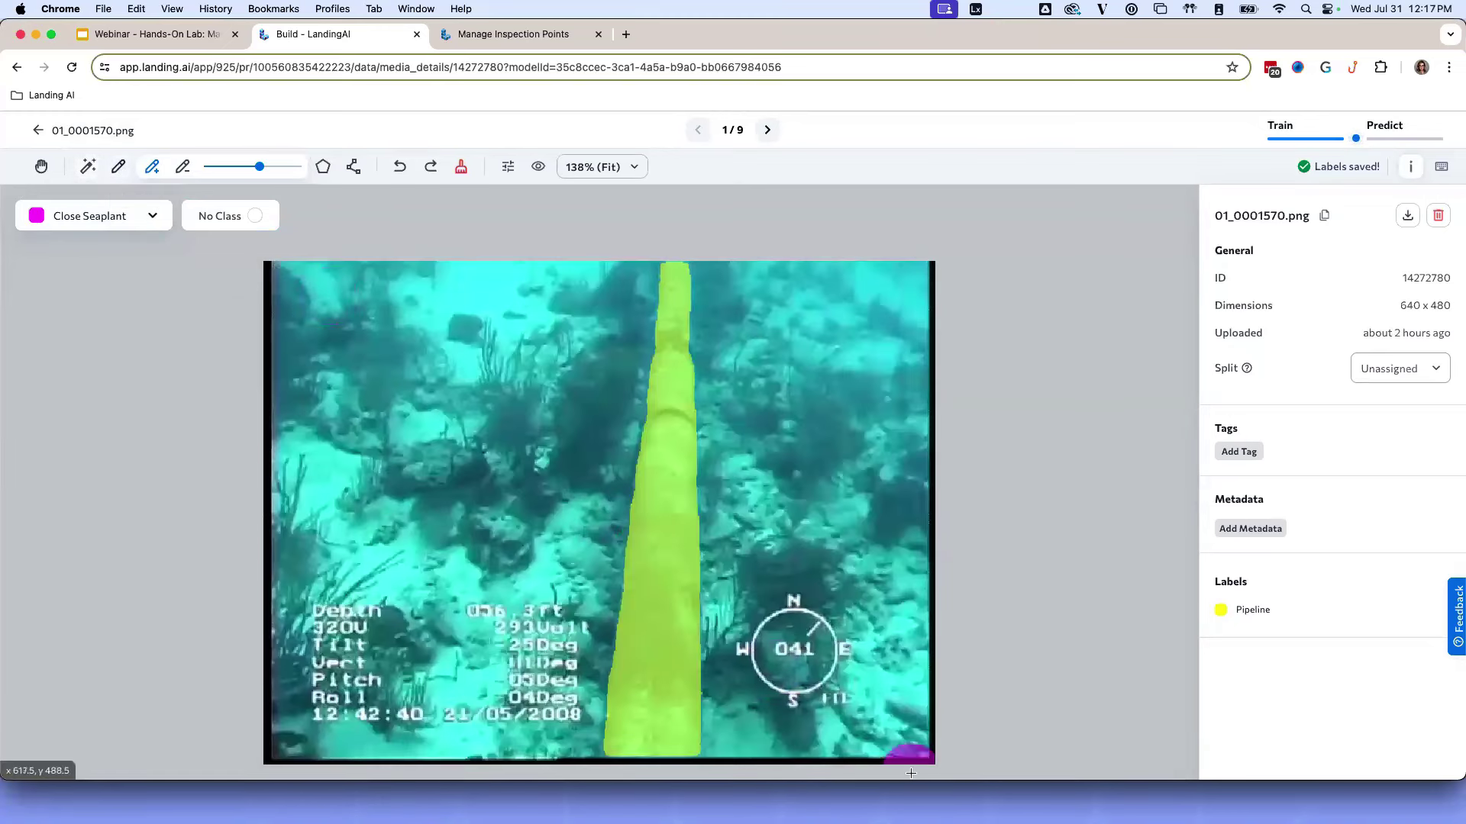
pyautogui.moveTo(726, 654)
pyautogui.mouseDown()
pyautogui.moveTo(744, 628)
pyautogui.moveTo(839, 588)
pyautogui.moveTo(786, 668)
pyautogui.moveTo(725, 675)
pyautogui.mouseUp()
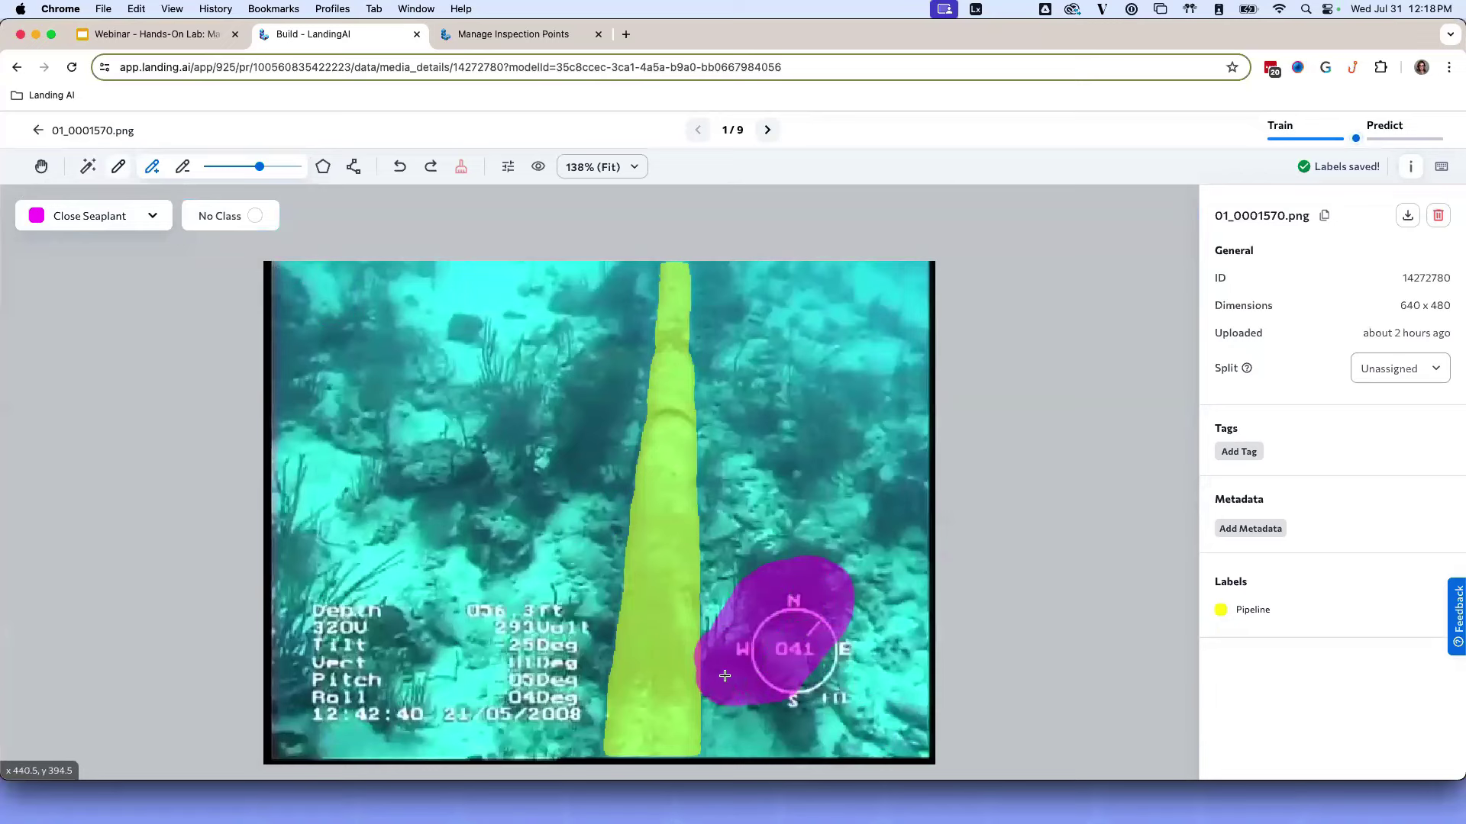
pyautogui.moveTo(782, 611); pyautogui.dragTo(824, 568)
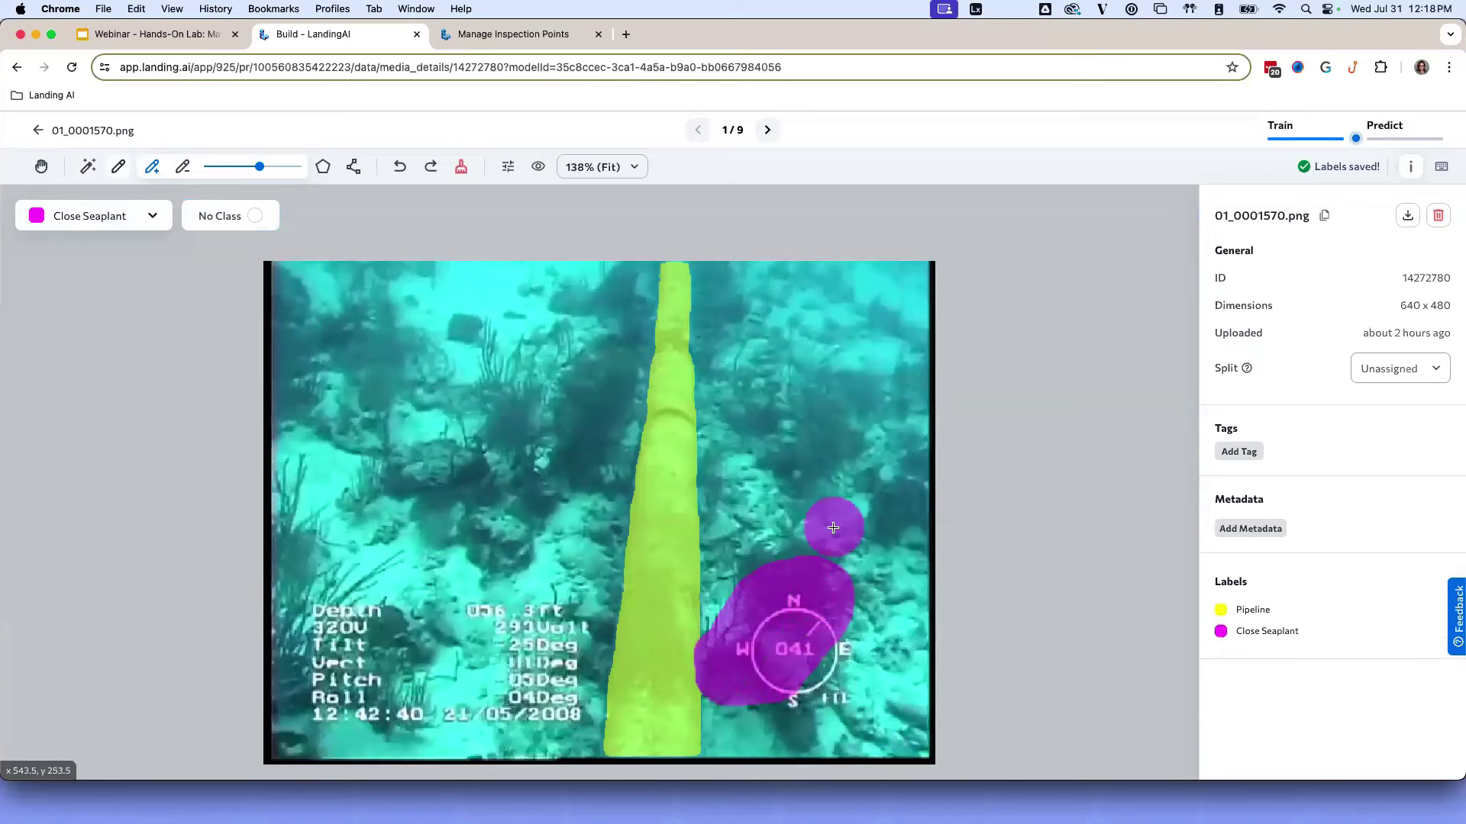
pyautogui.click(768, 131)
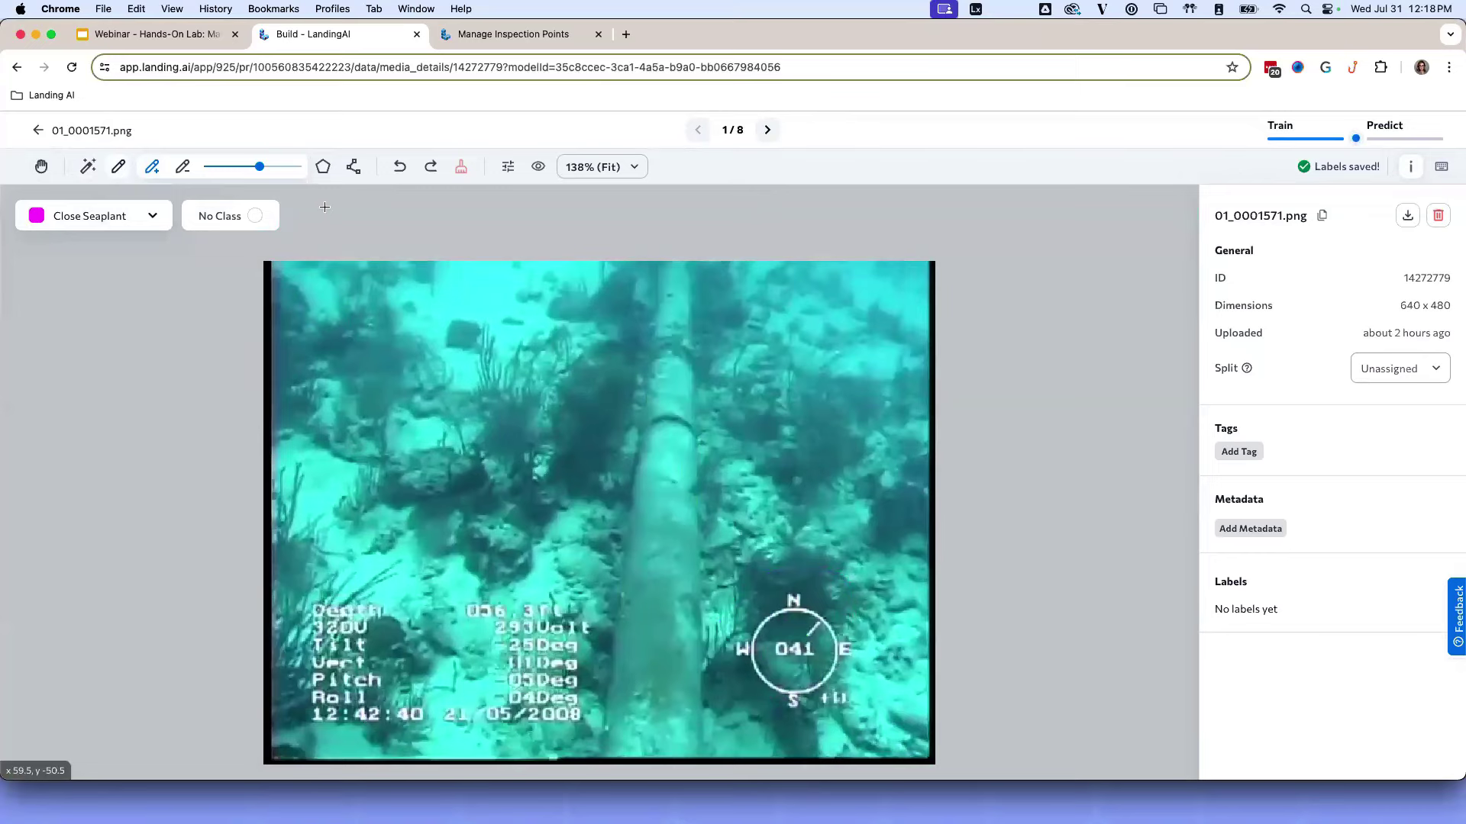
# - Label the pipe in 01_0001571.png as Pipeline with Smart Labeling and save the label
pyautogui.click(88, 166)
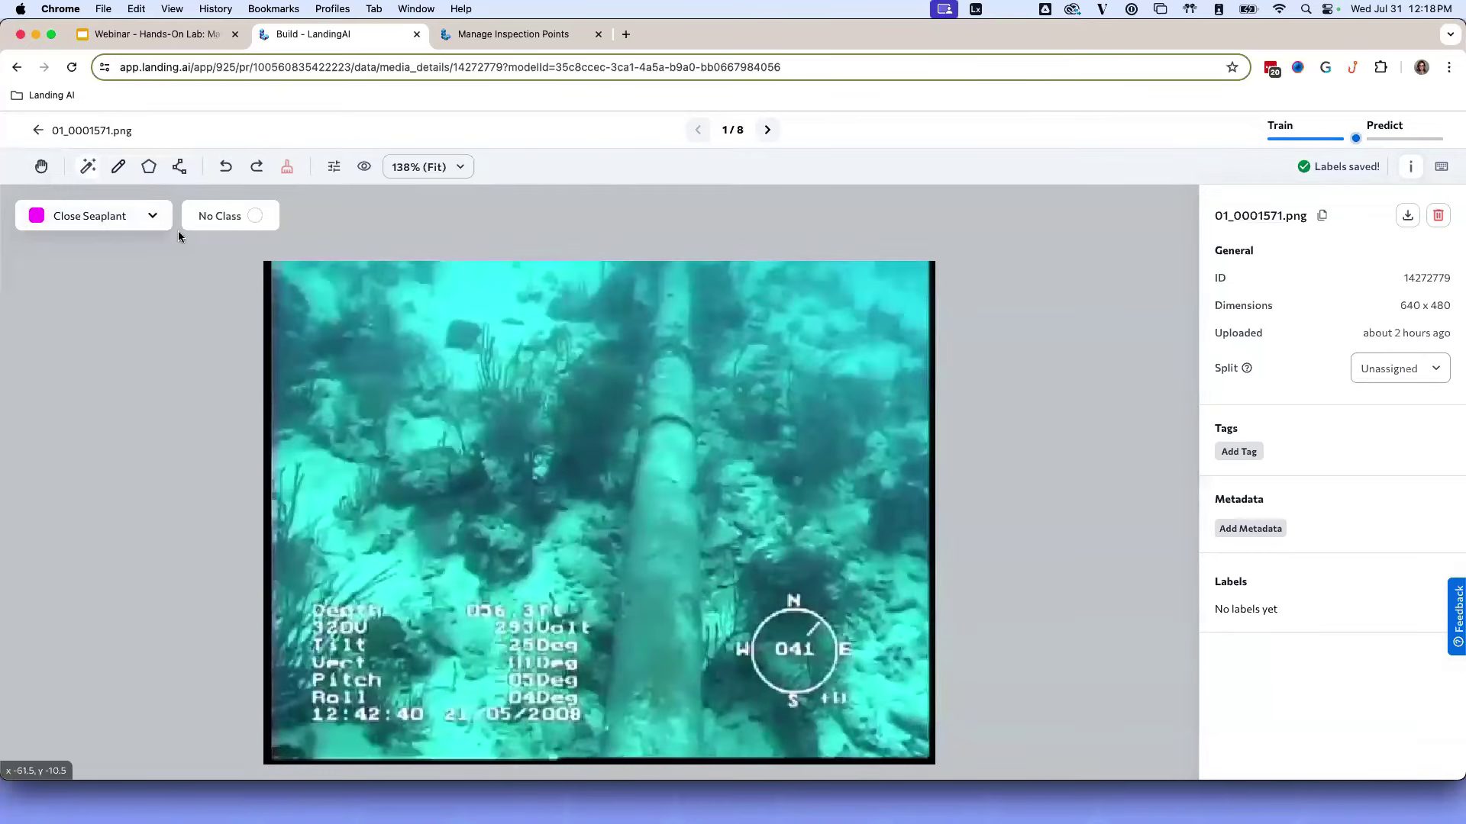
pyautogui.click(152, 217)
pyautogui.click(114, 217)
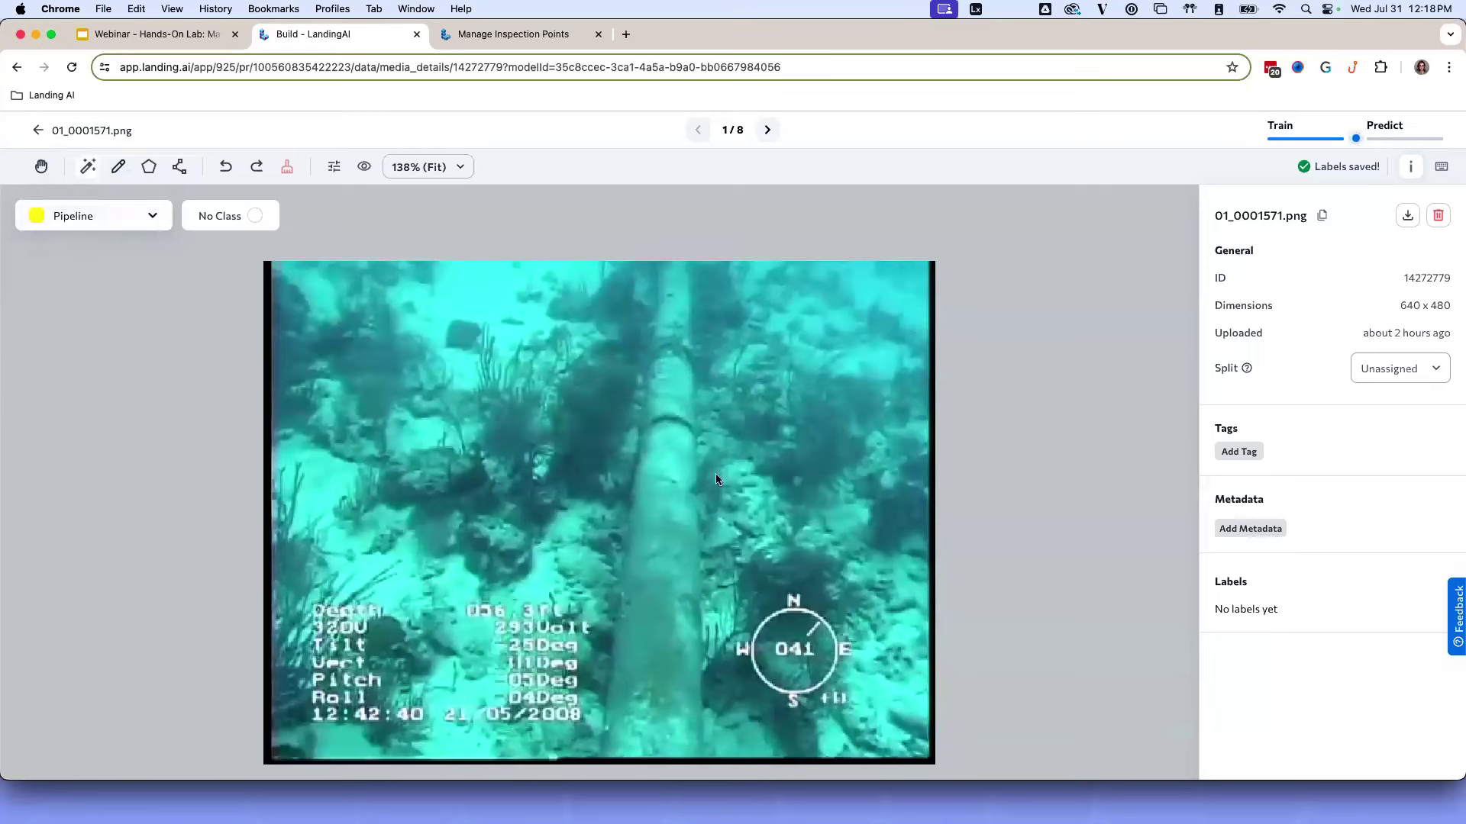
pyautogui.click(670, 360)
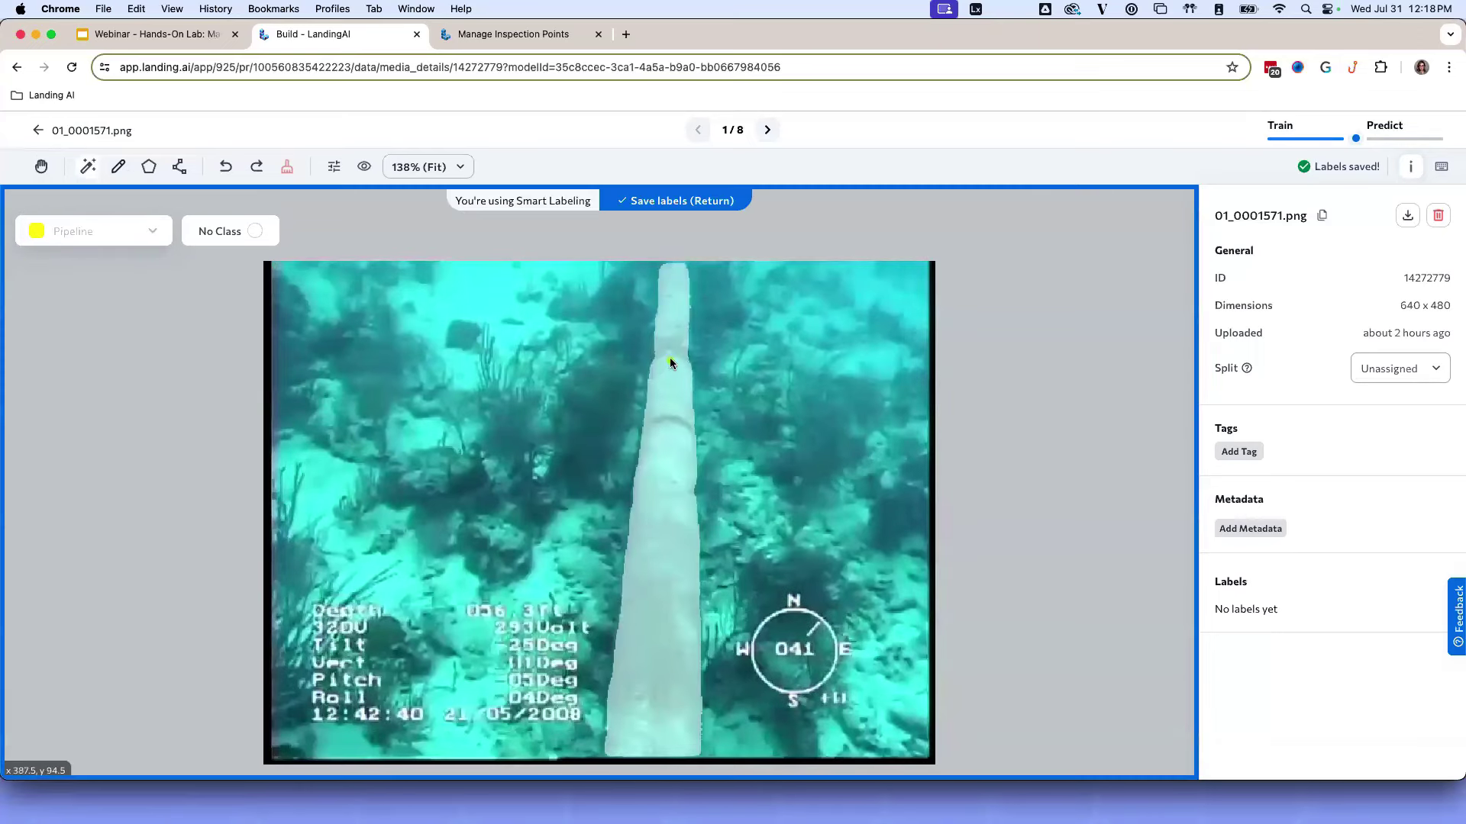
pyautogui.click(665, 201)
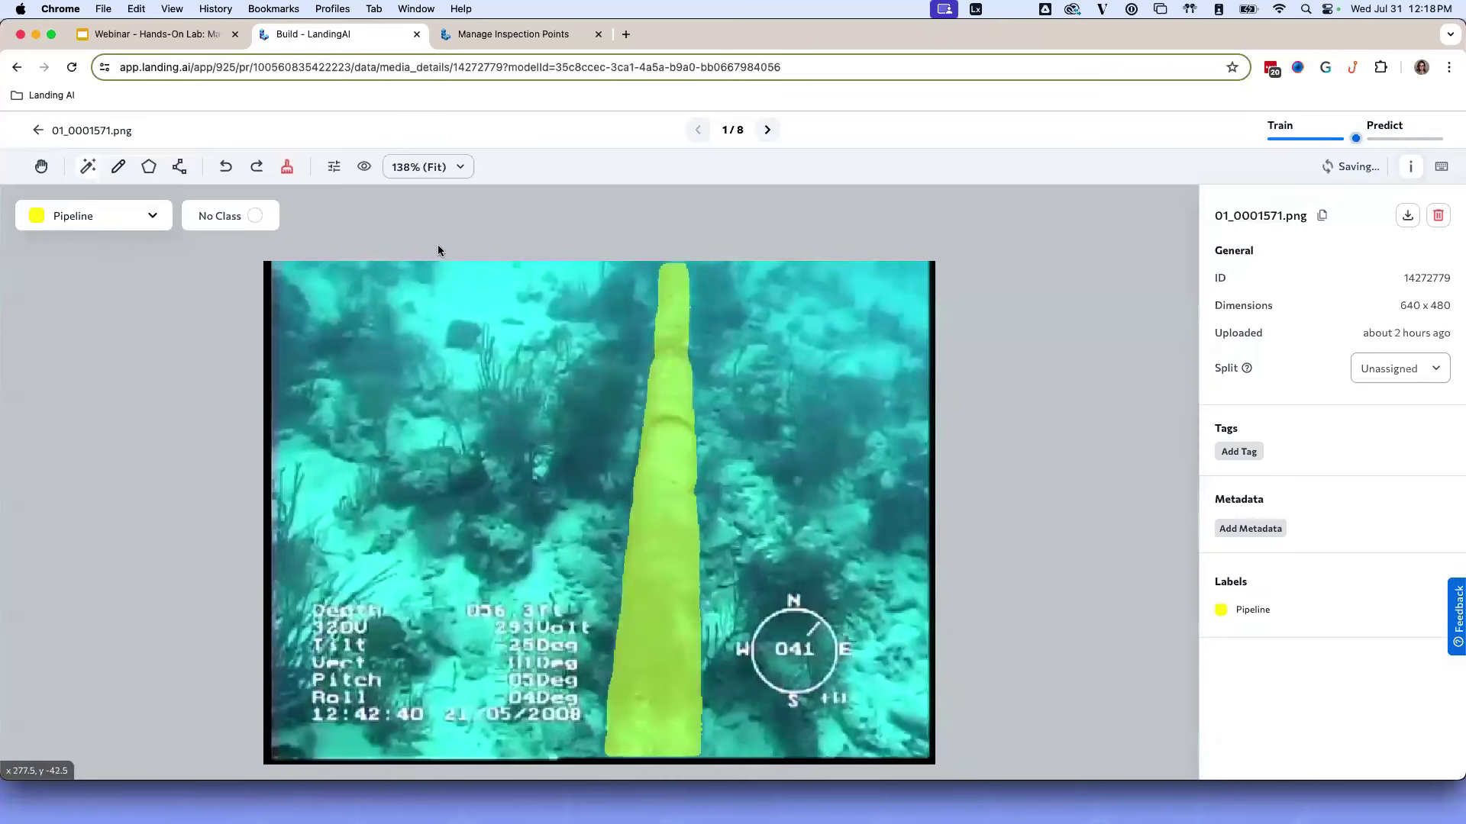
# - View the Close Seaplant class details, and paint the plant patch around the compass overlay in that class with the brush
pyautogui.click(158, 217)
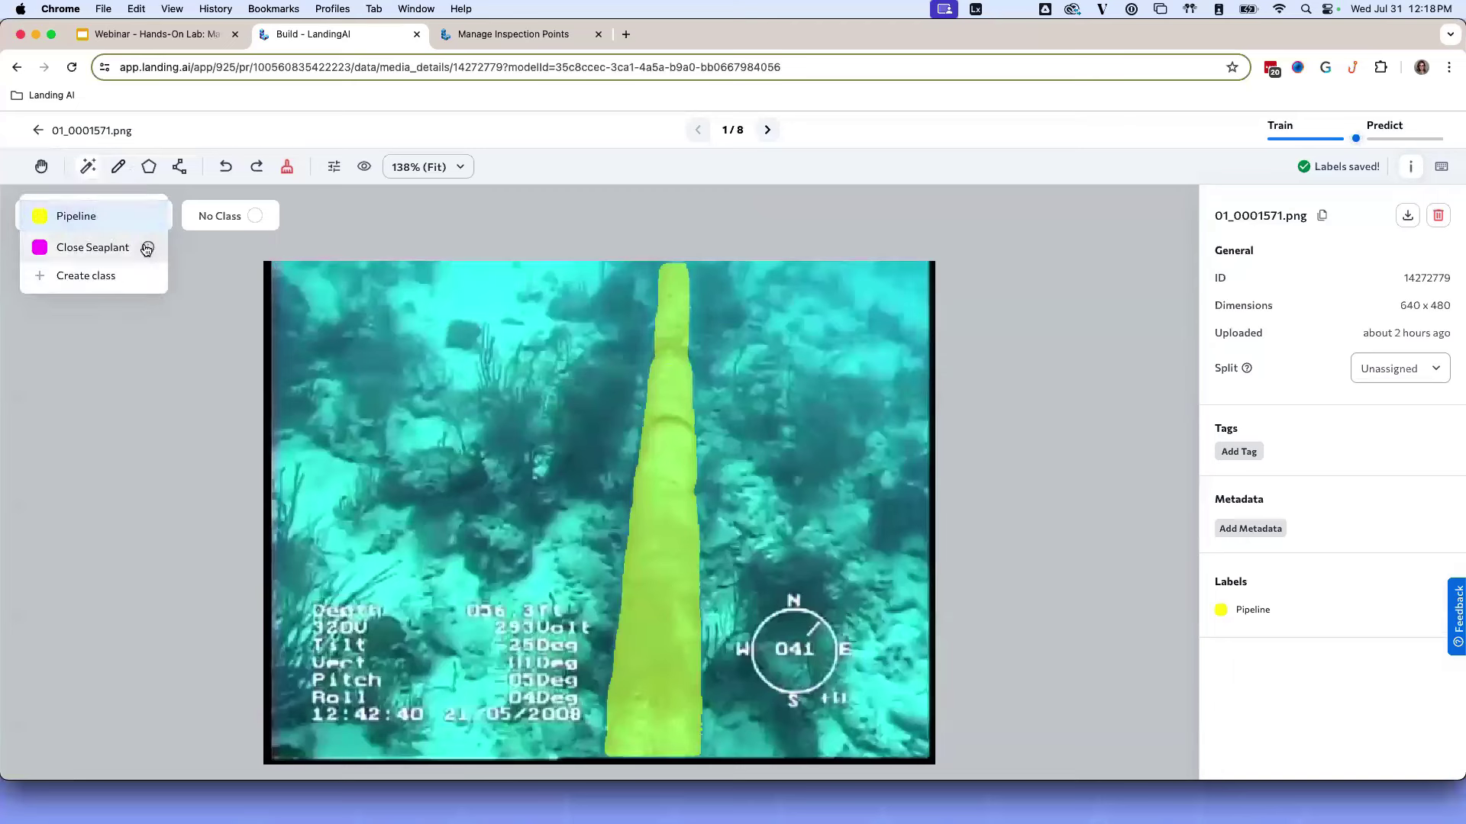
pyautogui.click(145, 245)
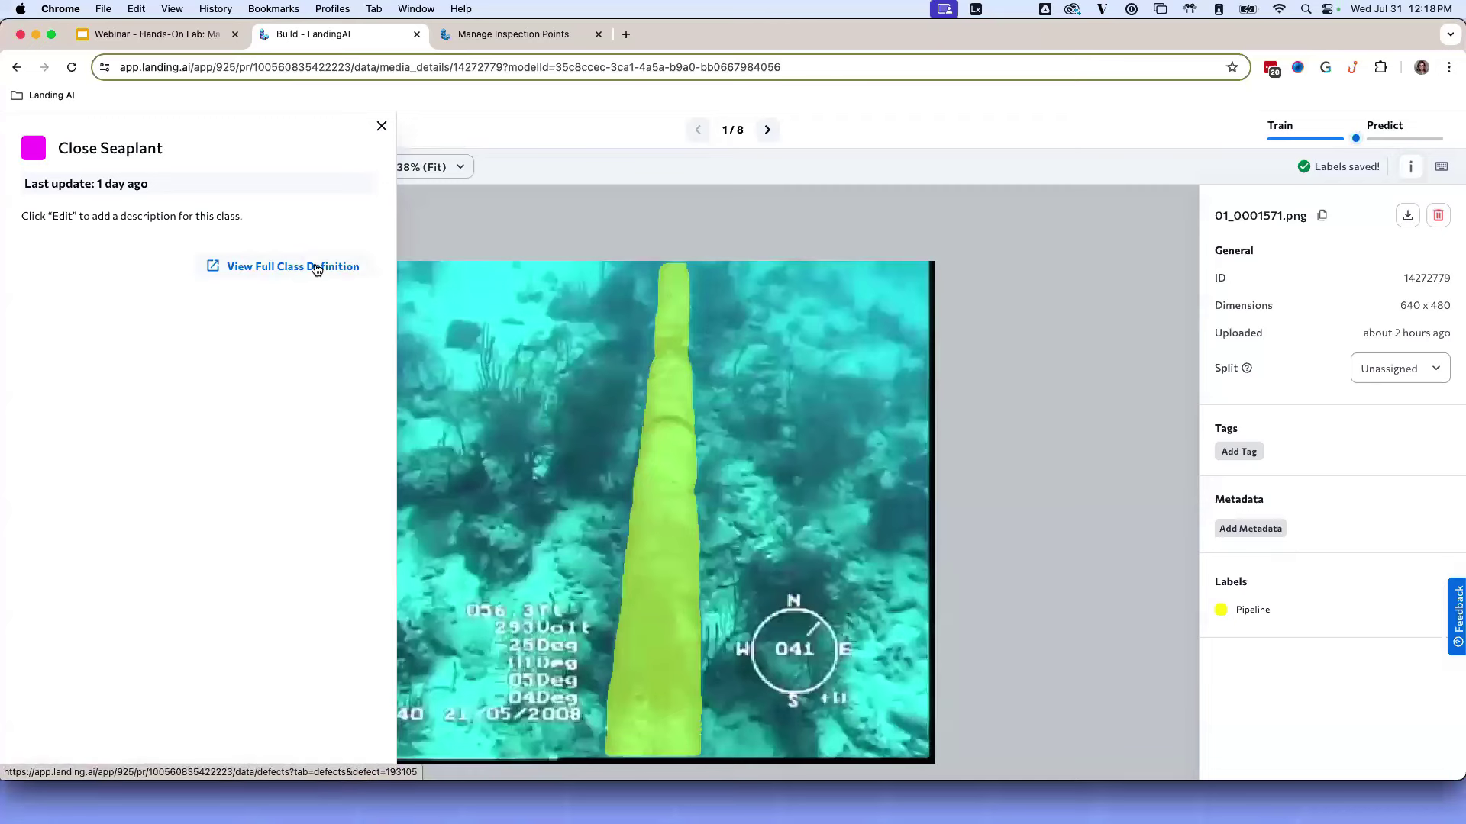
pyautogui.click(382, 126)
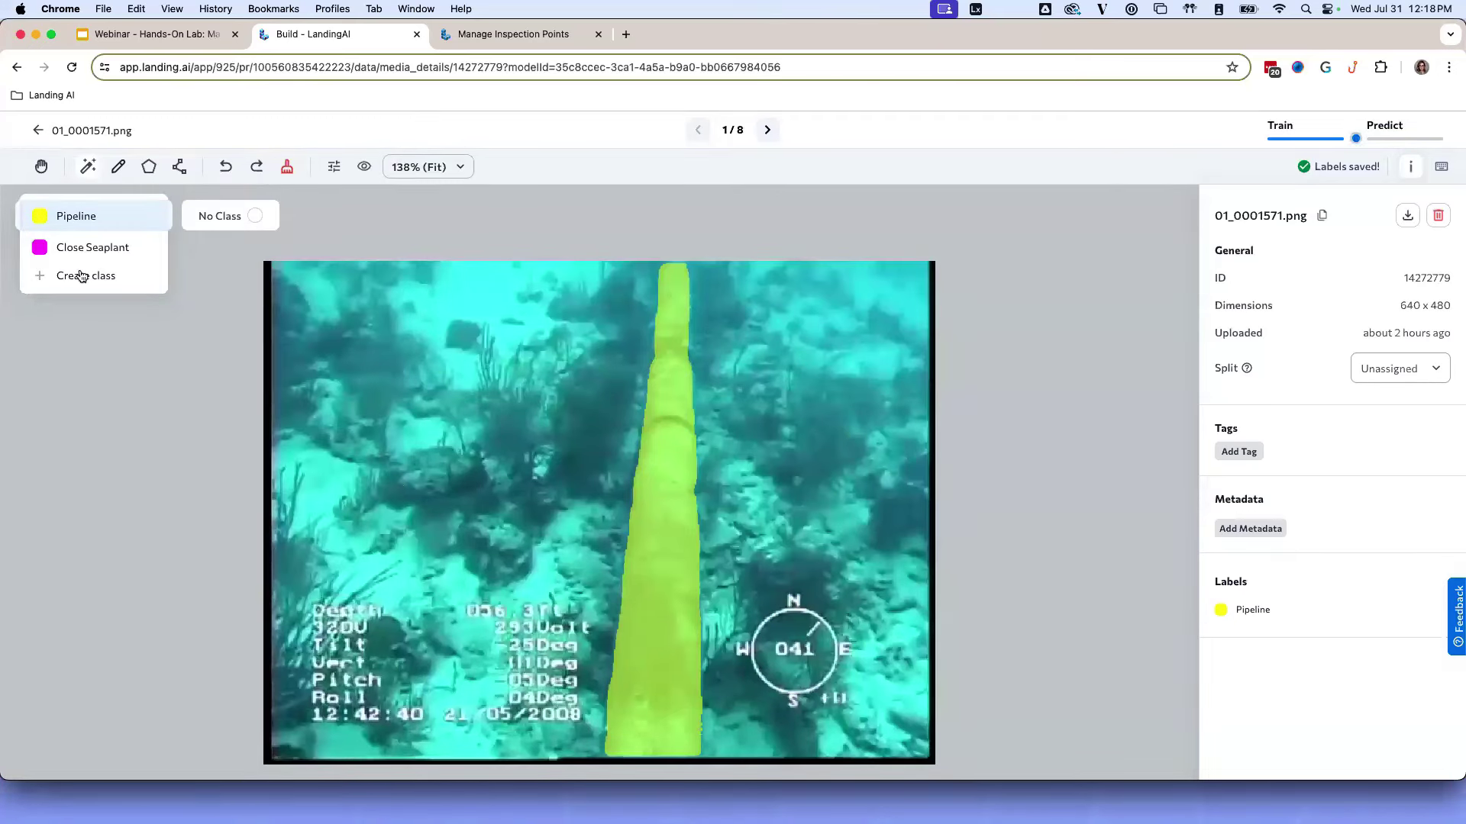
pyautogui.click(86, 247)
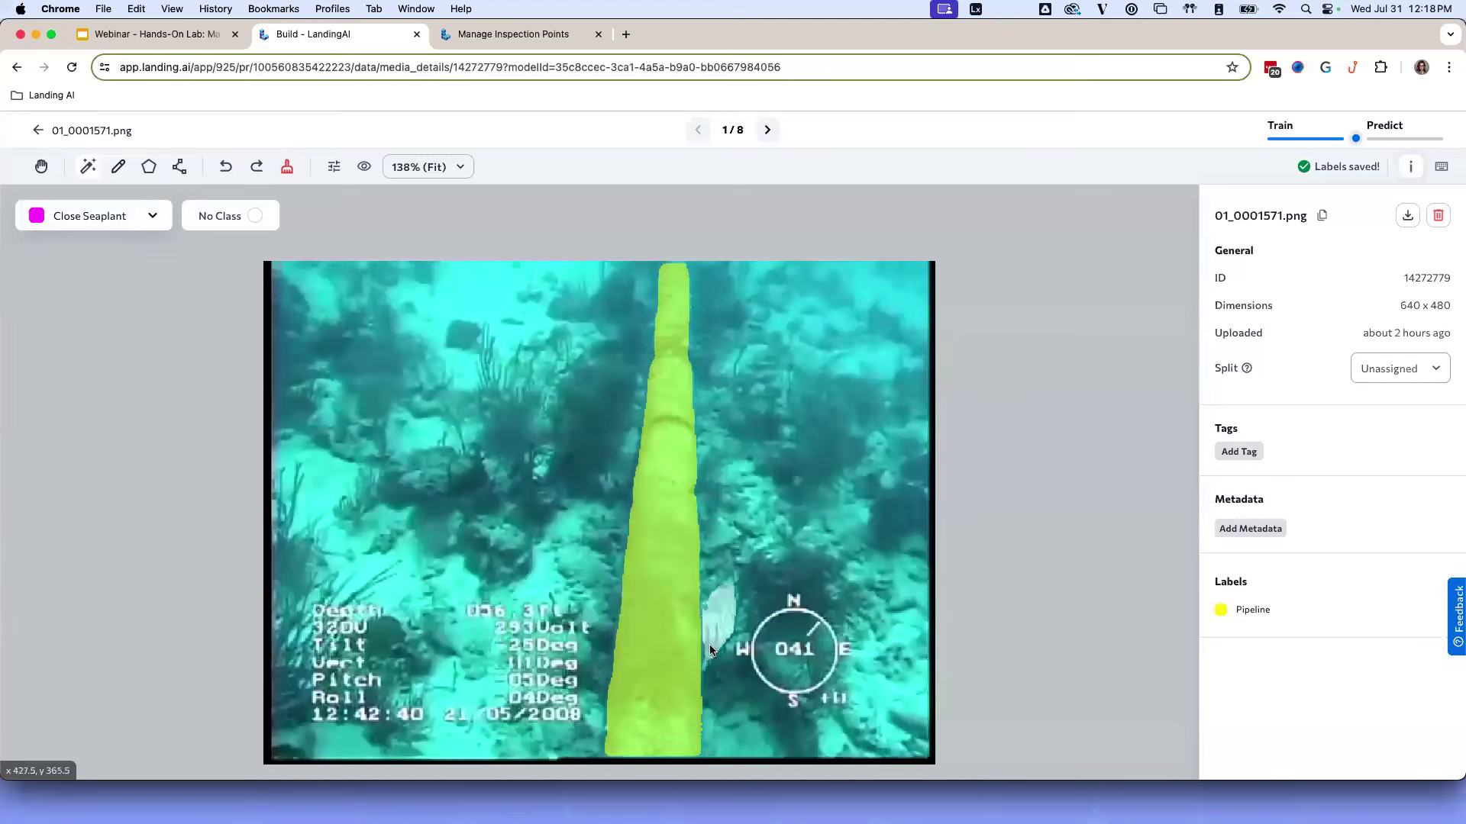
pyautogui.click(118, 166)
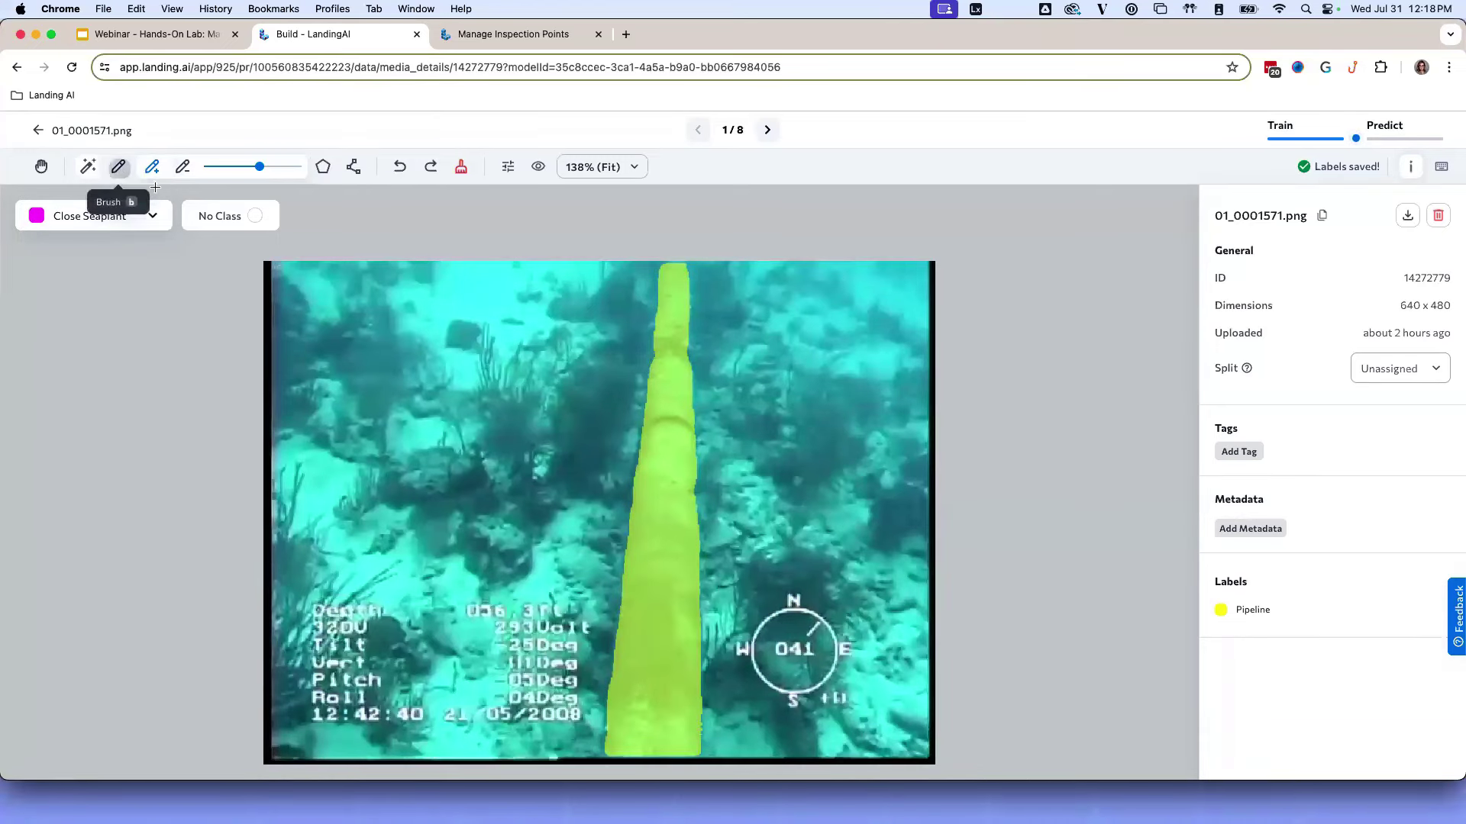
pyautogui.moveTo(714, 662)
pyautogui.mouseDown()
pyautogui.moveTo(760, 595)
pyautogui.moveTo(828, 611)
pyautogui.moveTo(763, 664)
pyautogui.moveTo(744, 649)
pyautogui.mouseUp()
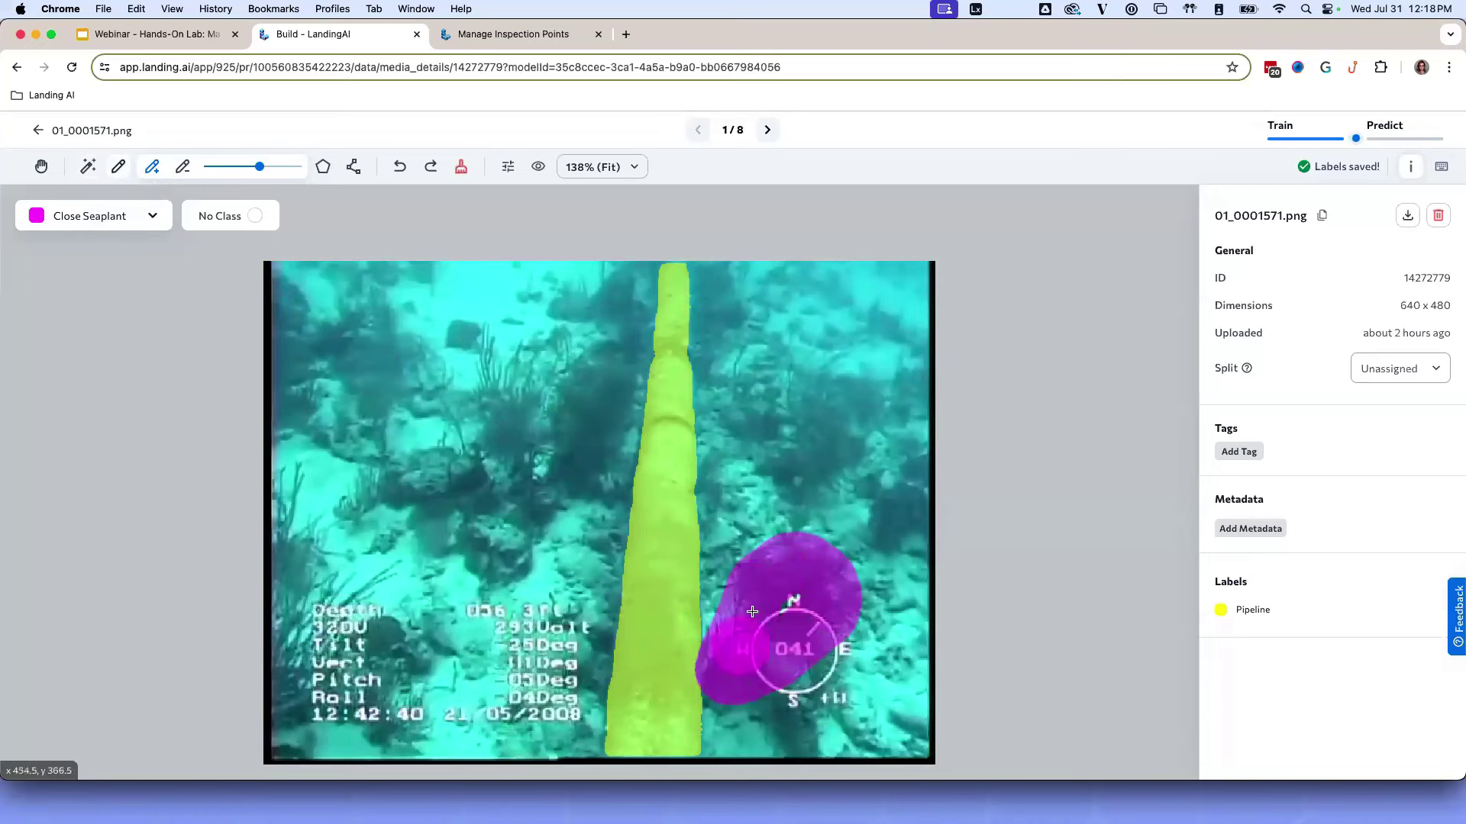
# - Go to the next unlabeled image, 01_0001573.png, and brush the compass-side plant patch as Close Seaplant and the pipe as Pipeline
pyautogui.press('Right')
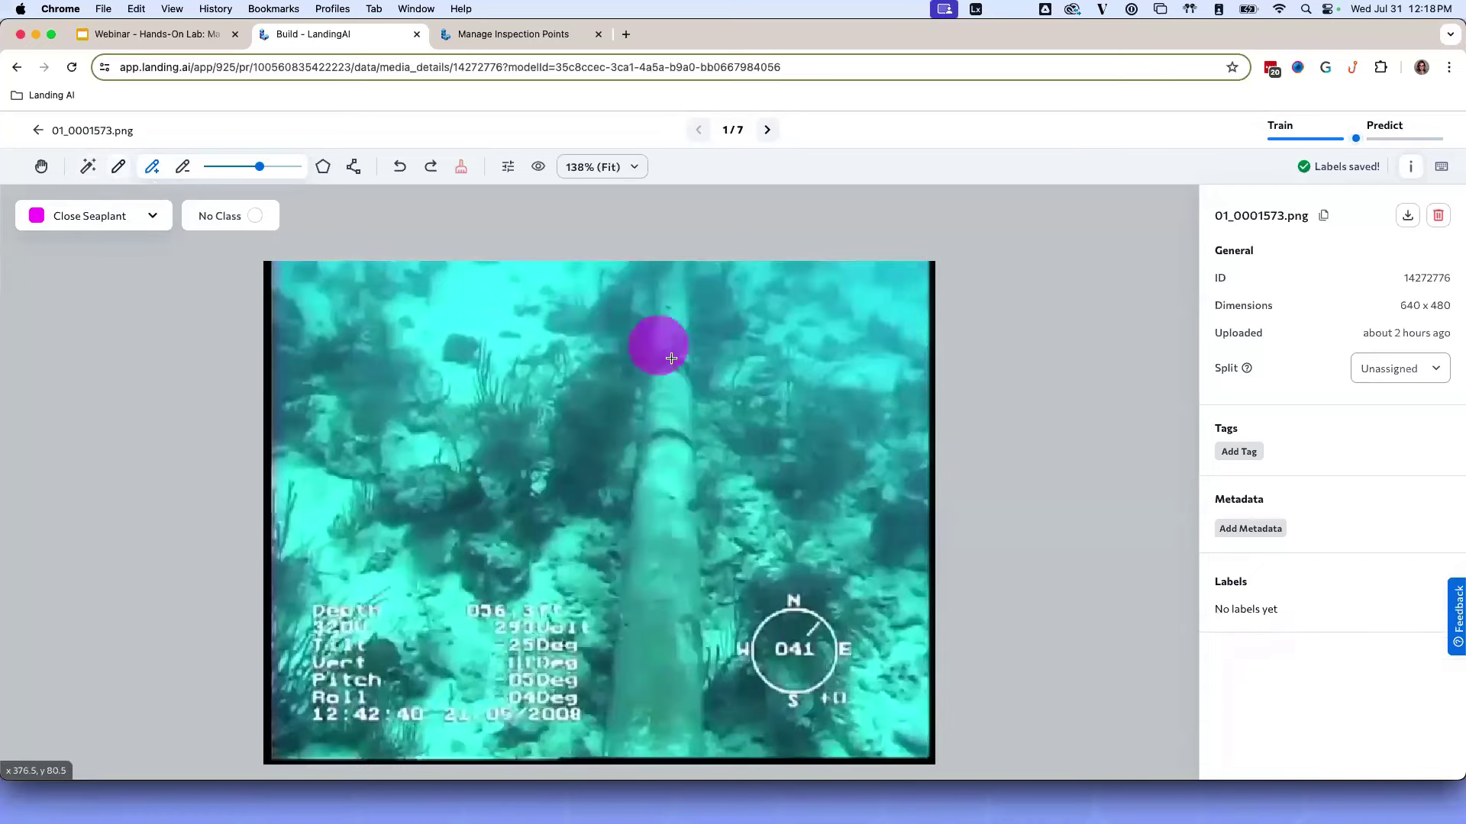
pyautogui.moveTo(729, 677)
pyautogui.mouseDown()
pyautogui.moveTo(764, 574)
pyautogui.moveTo(817, 656)
pyautogui.moveTo(732, 691)
pyautogui.mouseUp()
pyautogui.click(151, 217)
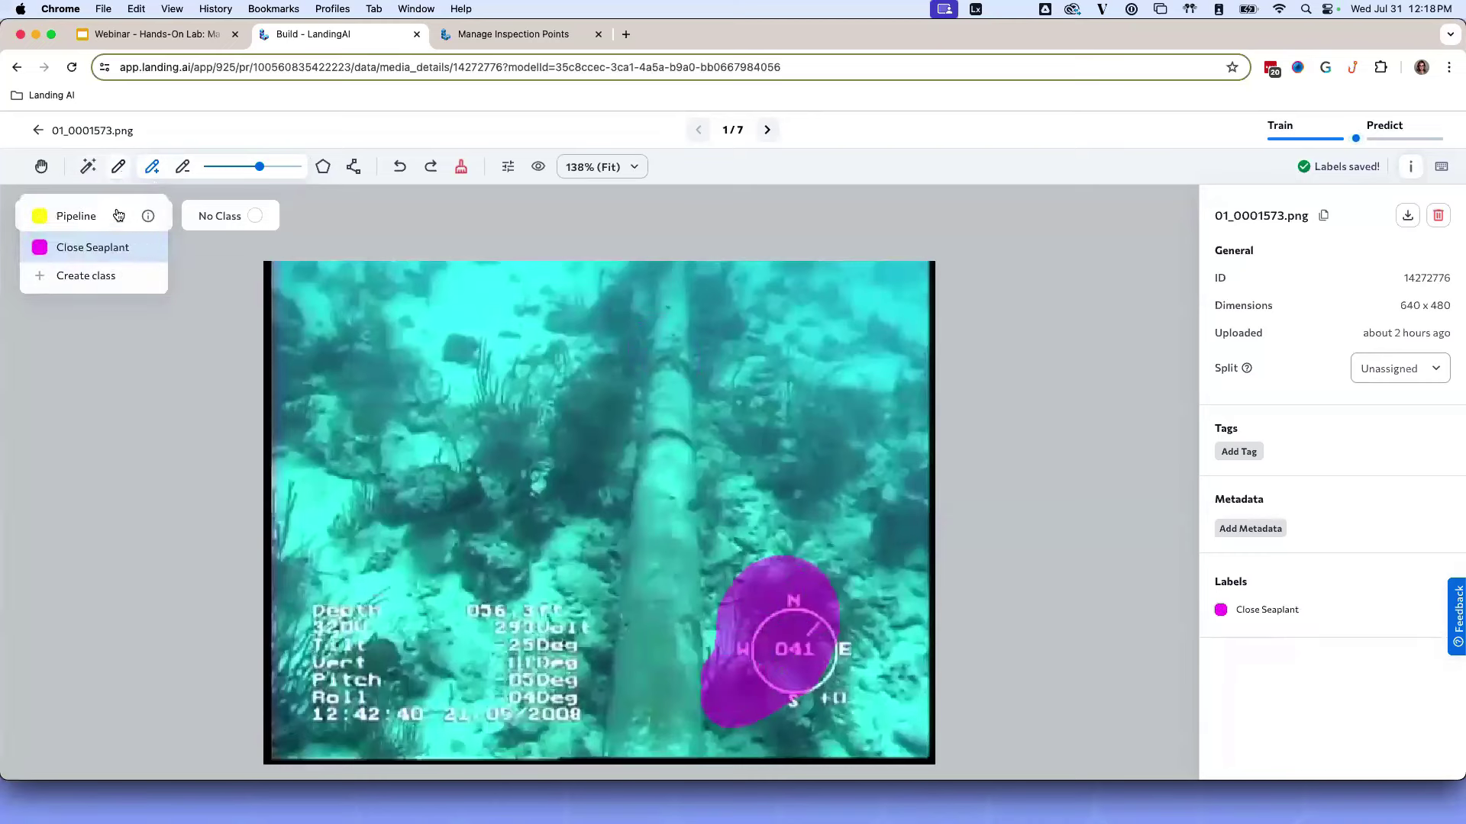
pyautogui.click(119, 215)
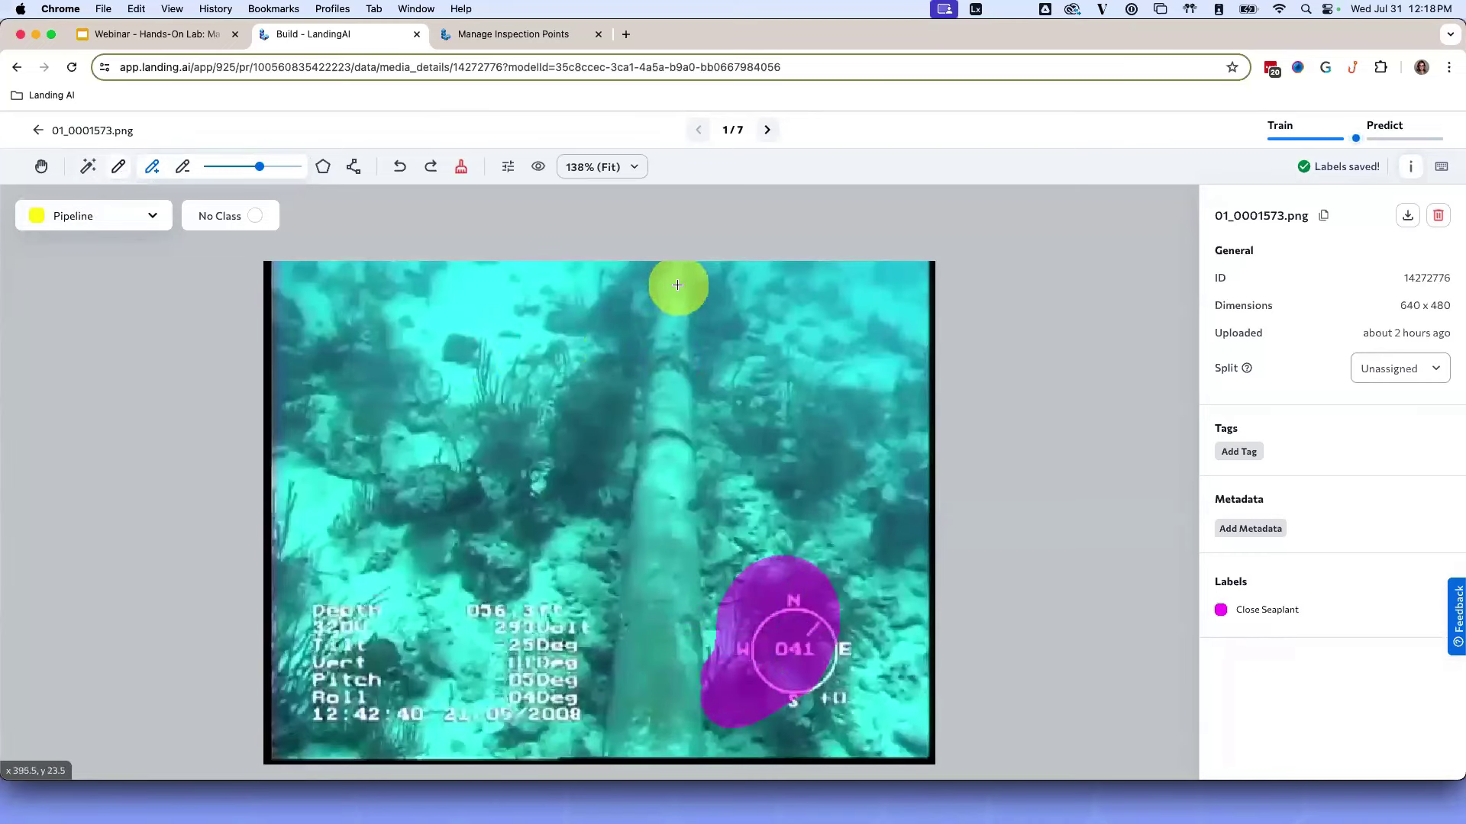
pyautogui.click(184, 167)
pyautogui.moveTo(260, 166)
pyautogui.mouseDown()
pyautogui.moveTo(217, 166)
pyautogui.moveTo(239, 164)
pyautogui.mouseUp()
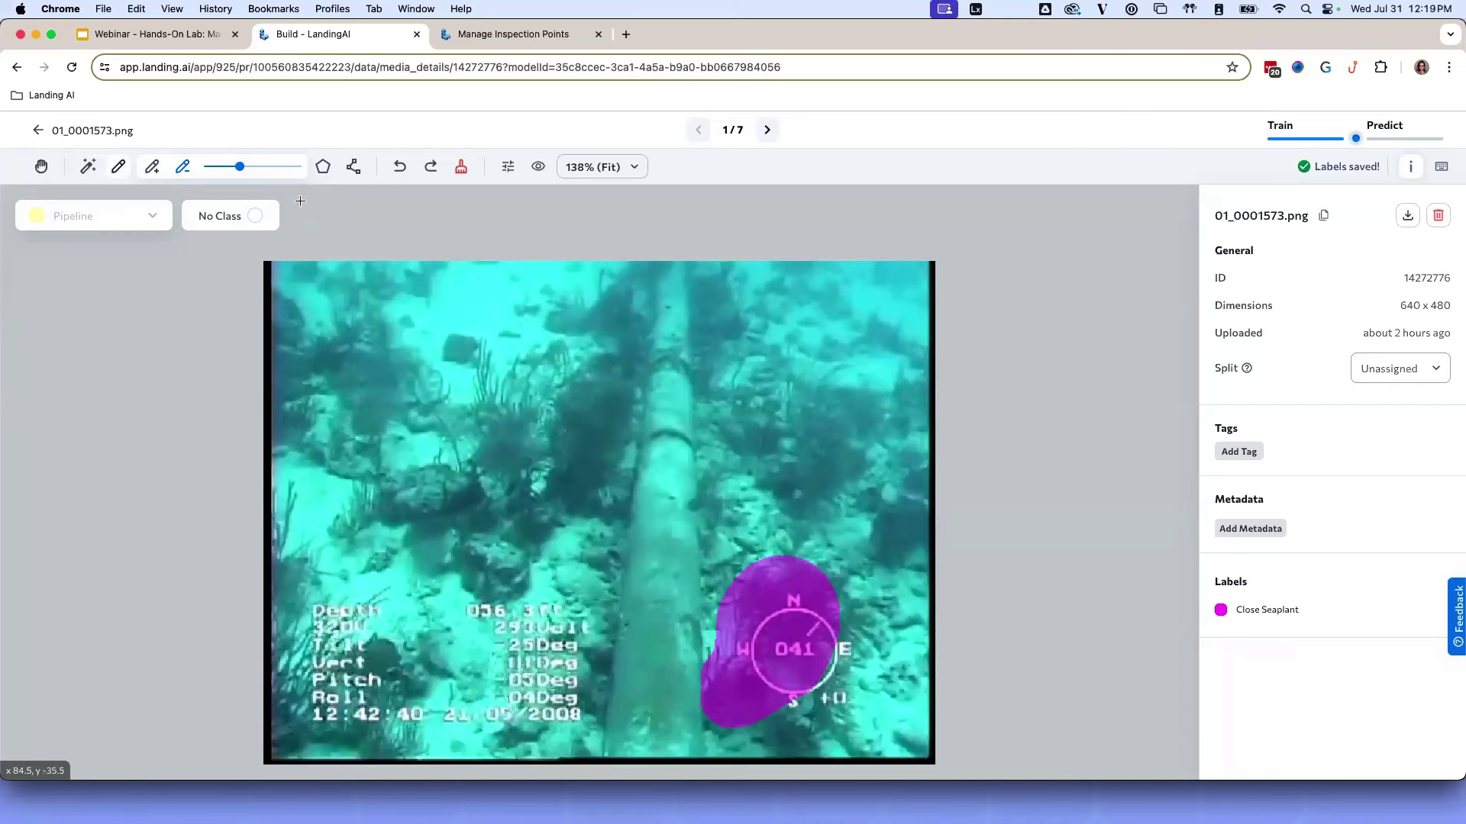
pyautogui.click(152, 166)
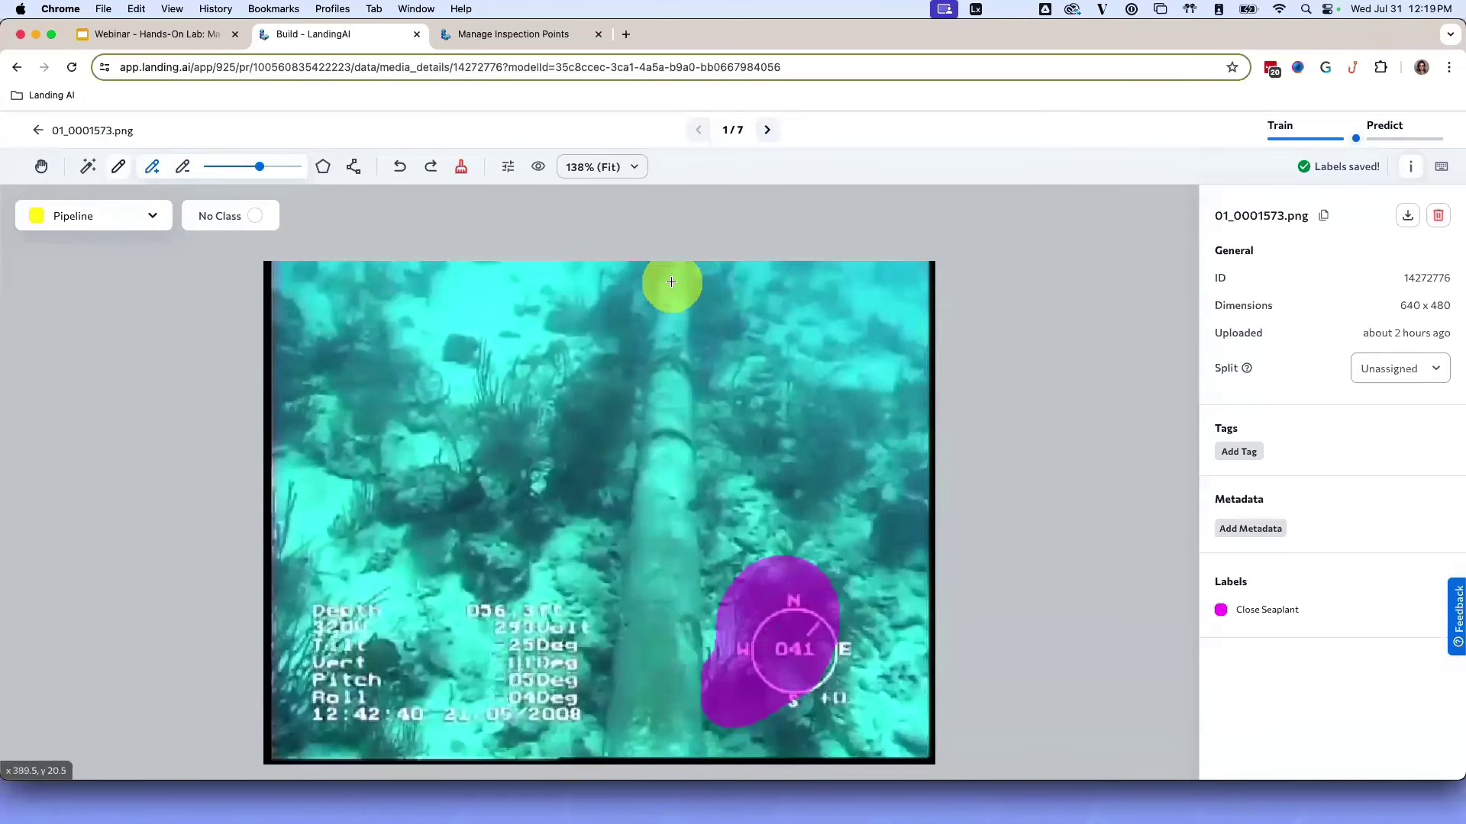
pyautogui.moveTo(671, 282)
pyautogui.mouseDown()
pyautogui.moveTo(625, 731)
pyautogui.moveTo(649, 738)
pyautogui.moveTo(687, 733)
pyautogui.moveTo(694, 413)
pyautogui.moveTo(671, 386)
pyautogui.mouseUp()
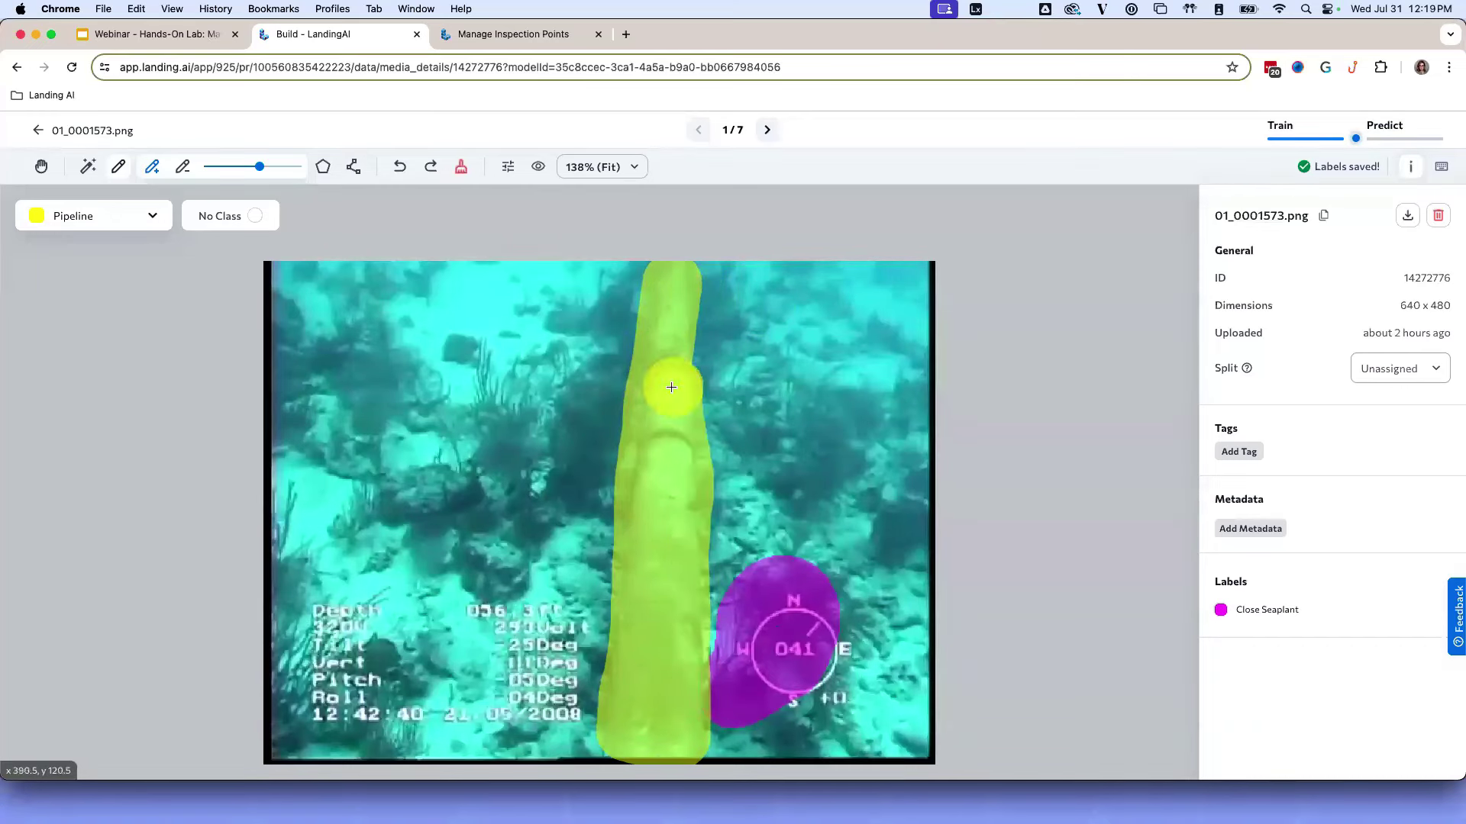
# - Go to the next unlabeled image, 01_0001574.png, and paint the whole pipe as Pipeline with a smaller brush
pyautogui.click(761, 130)
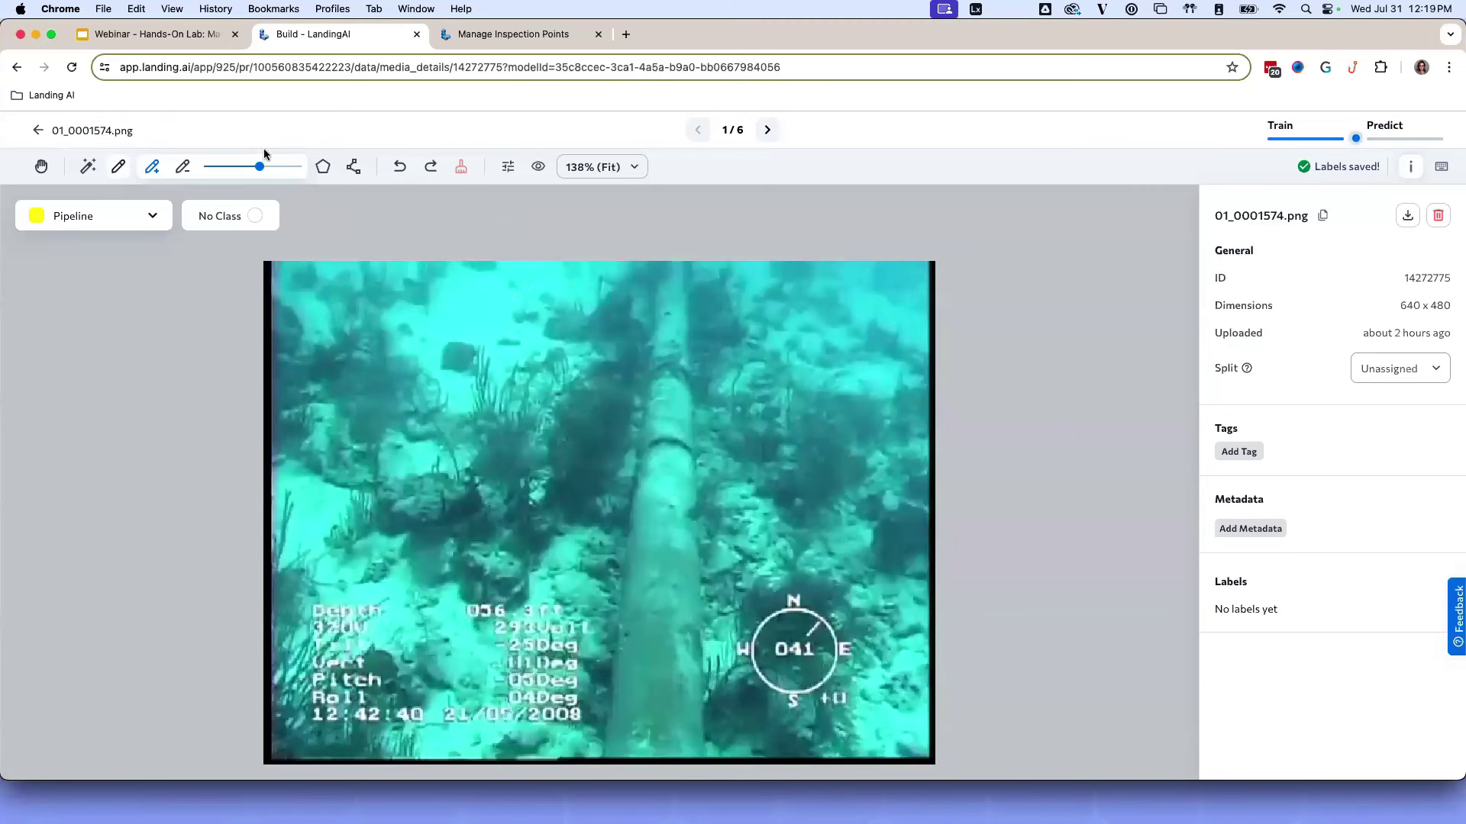
pyautogui.click(243, 166)
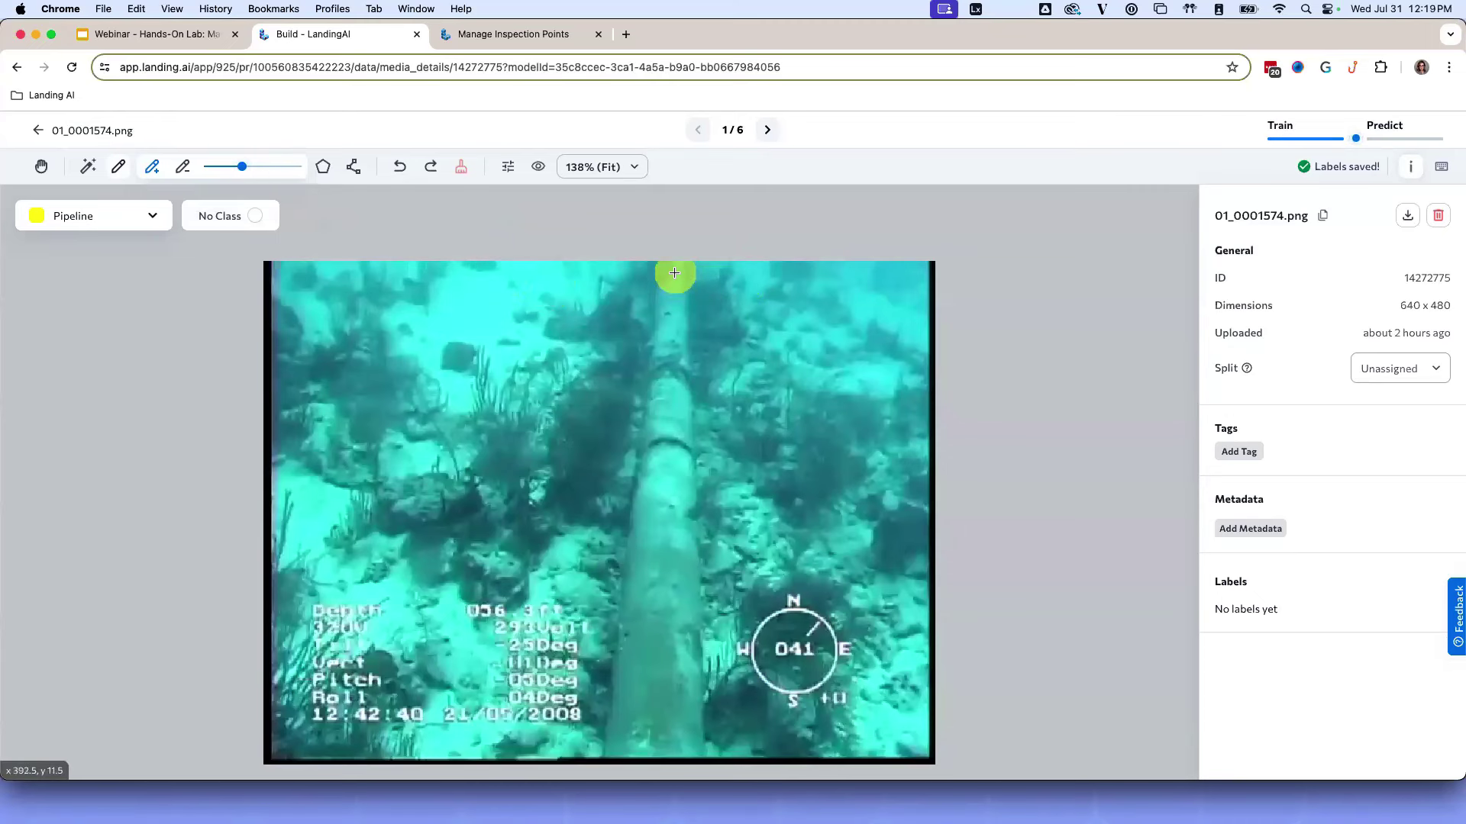
pyautogui.moveTo(673, 300)
pyautogui.mouseDown()
pyautogui.moveTo(622, 733)
pyautogui.moveTo(674, 737)
pyautogui.moveTo(691, 716)
pyautogui.moveTo(671, 406)
pyautogui.mouseUp()
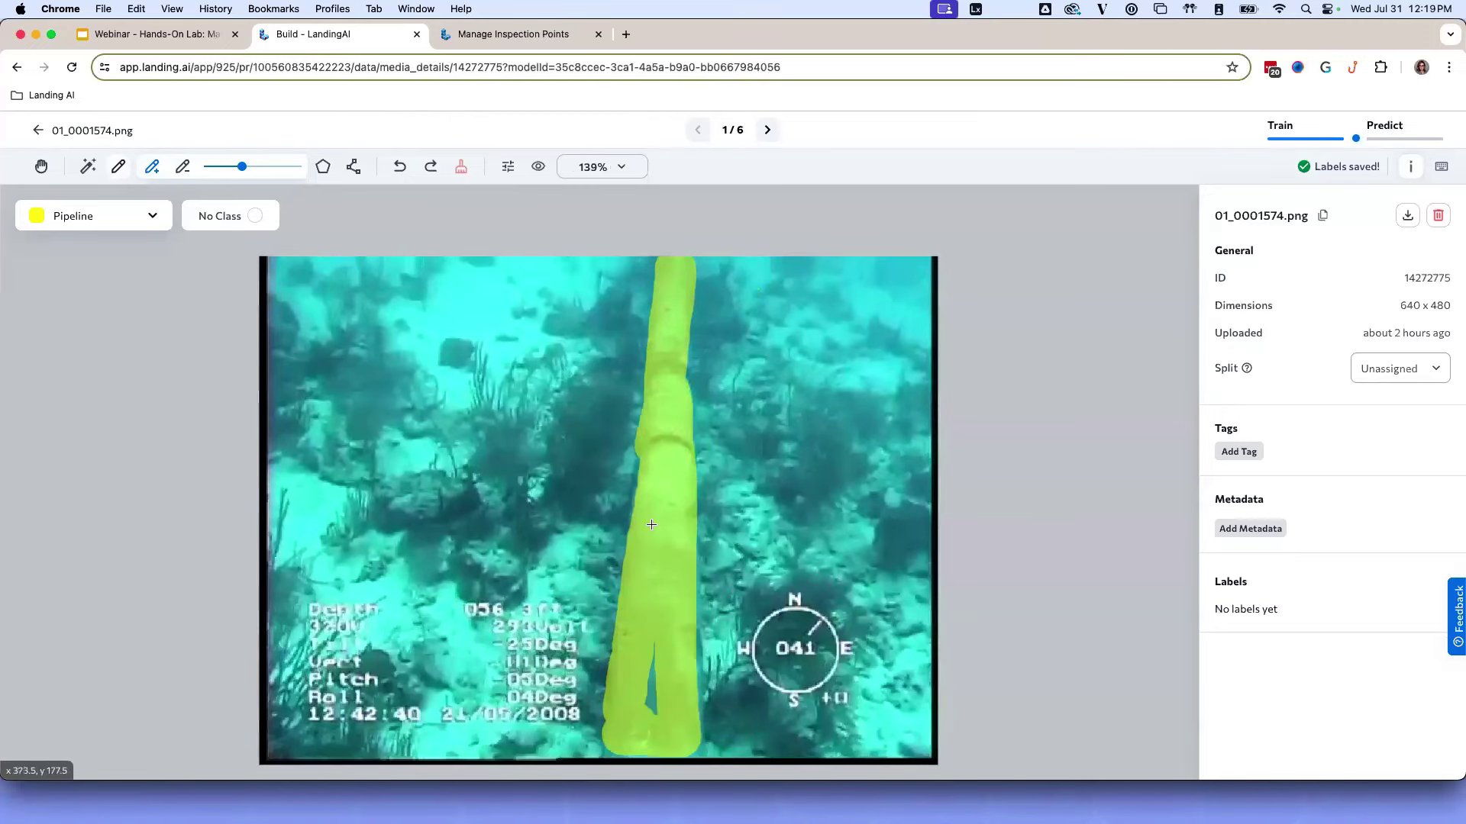
pyautogui.moveTo(651, 524); pyautogui.dragTo(644, 710)
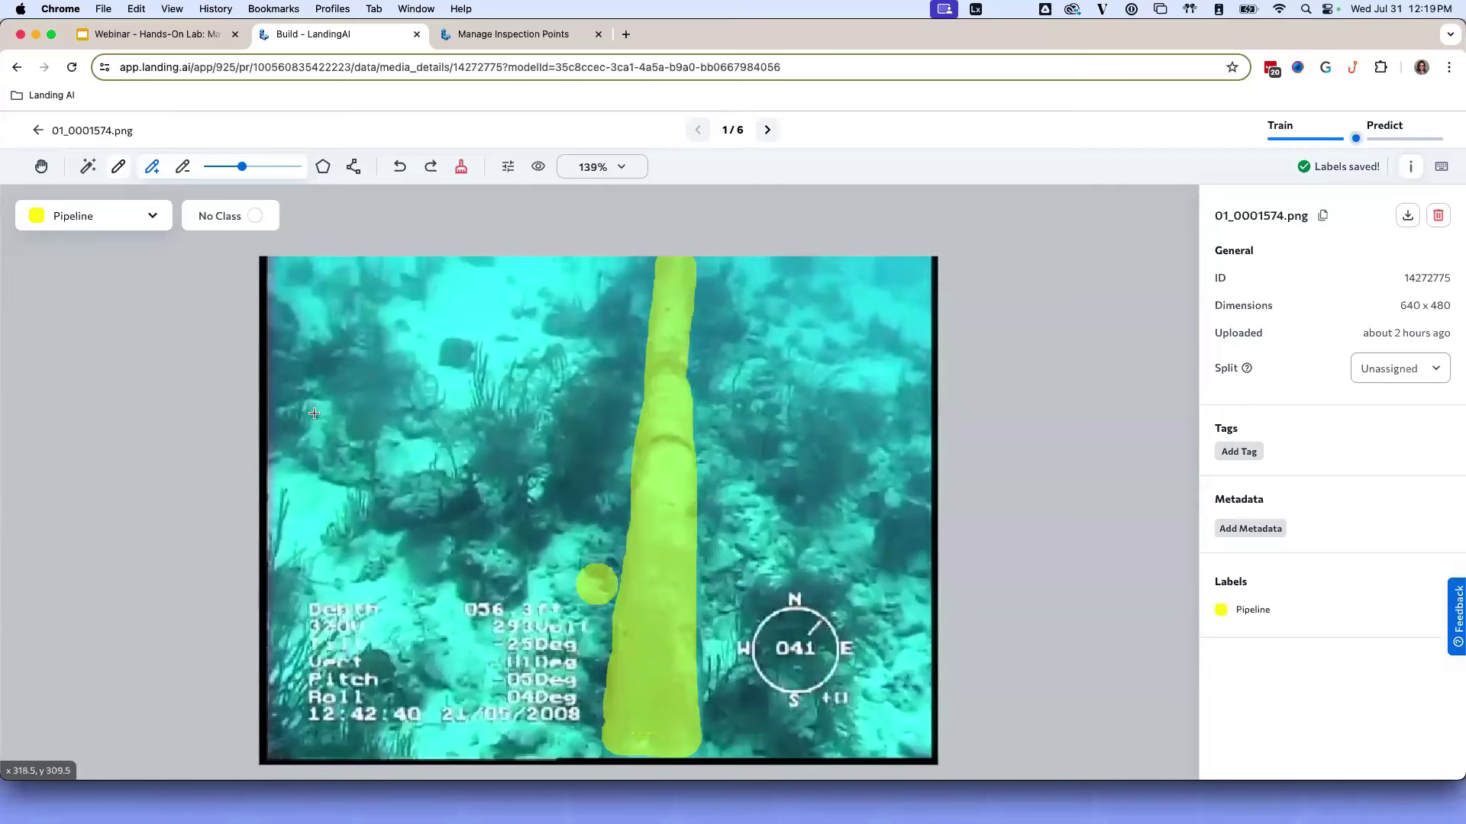
# - Paint the plant patch around the compass overlay in 01_0001574.png as Close Seaplant, and return to the Build image overview
pyautogui.click(145, 216)
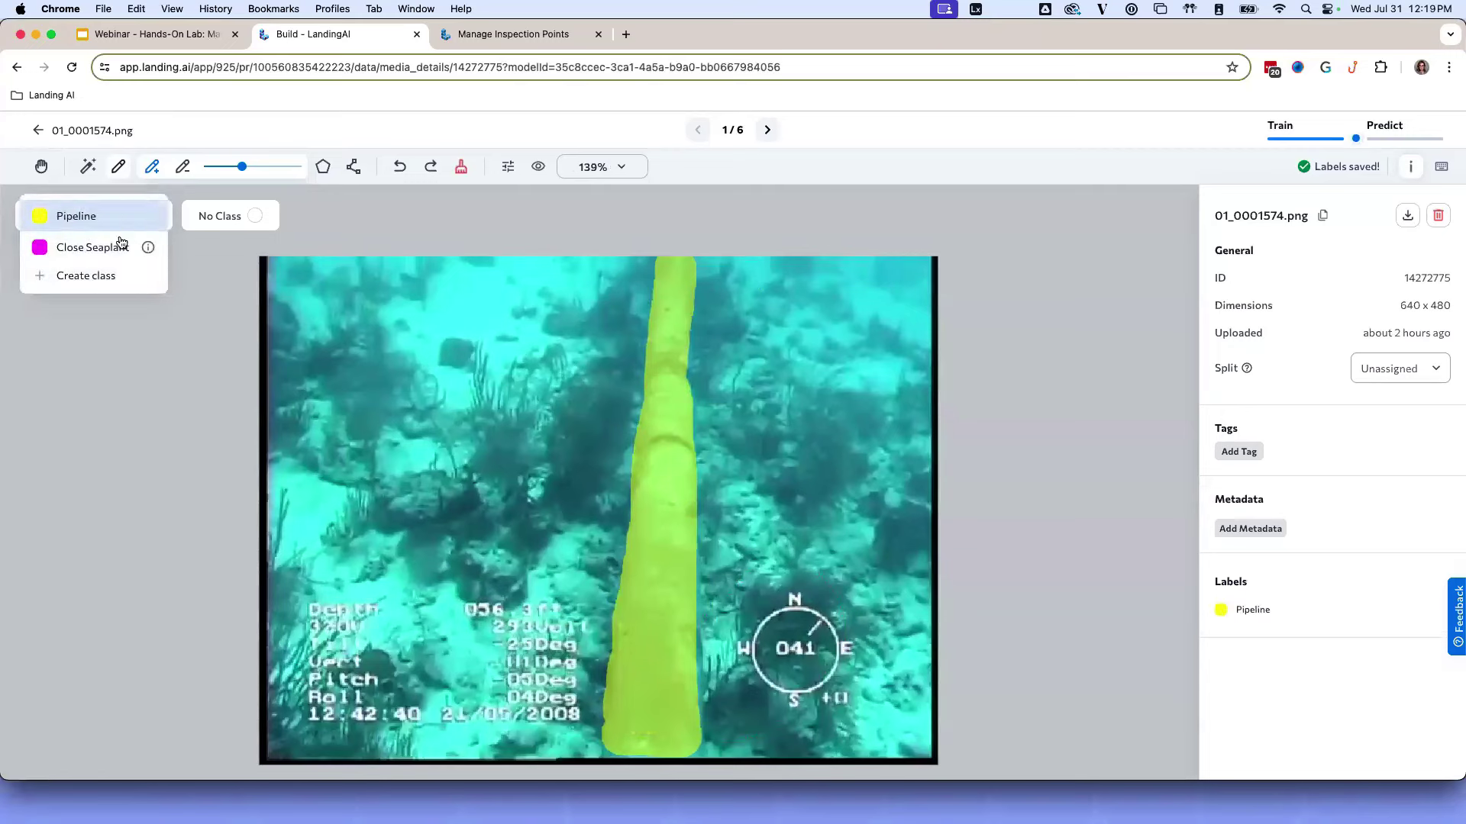
pyautogui.click(114, 245)
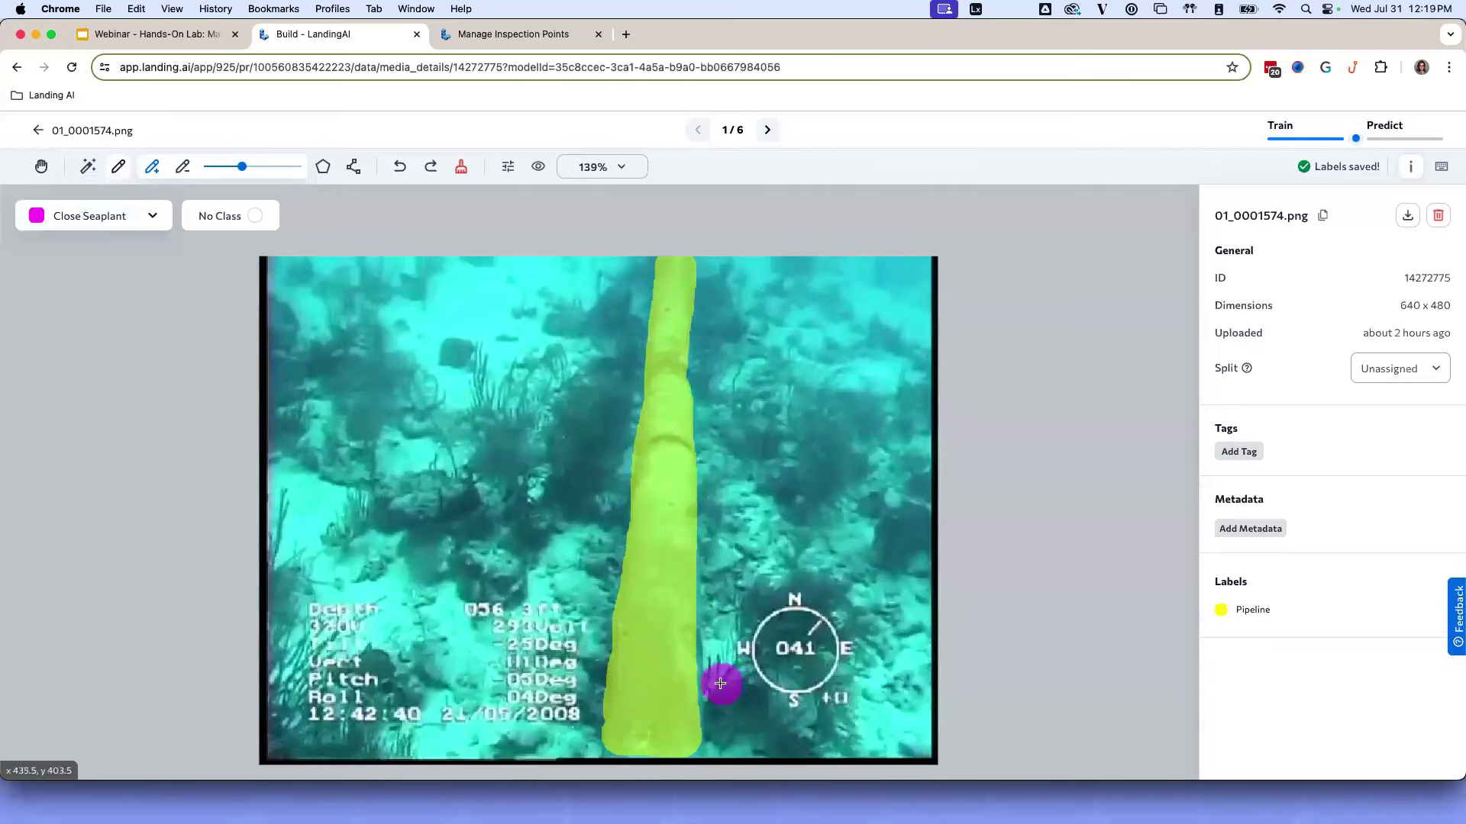
pyautogui.moveTo(720, 684)
pyautogui.mouseDown()
pyautogui.moveTo(739, 632)
pyautogui.moveTo(818, 603)
pyautogui.moveTo(797, 676)
pyautogui.moveTo(738, 703)
pyautogui.moveTo(793, 622)
pyautogui.mouseUp()
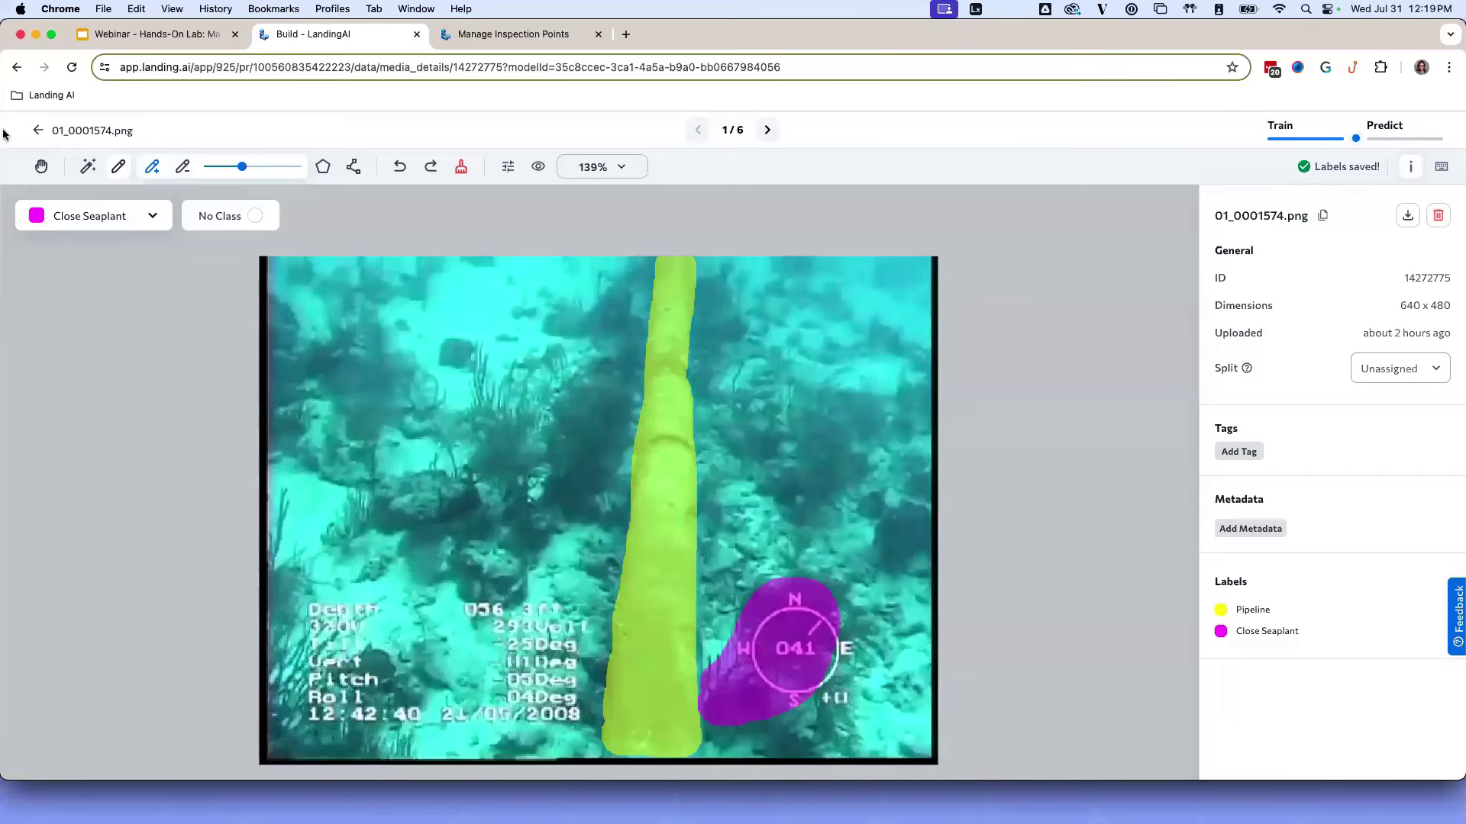
pyautogui.click(36, 130)
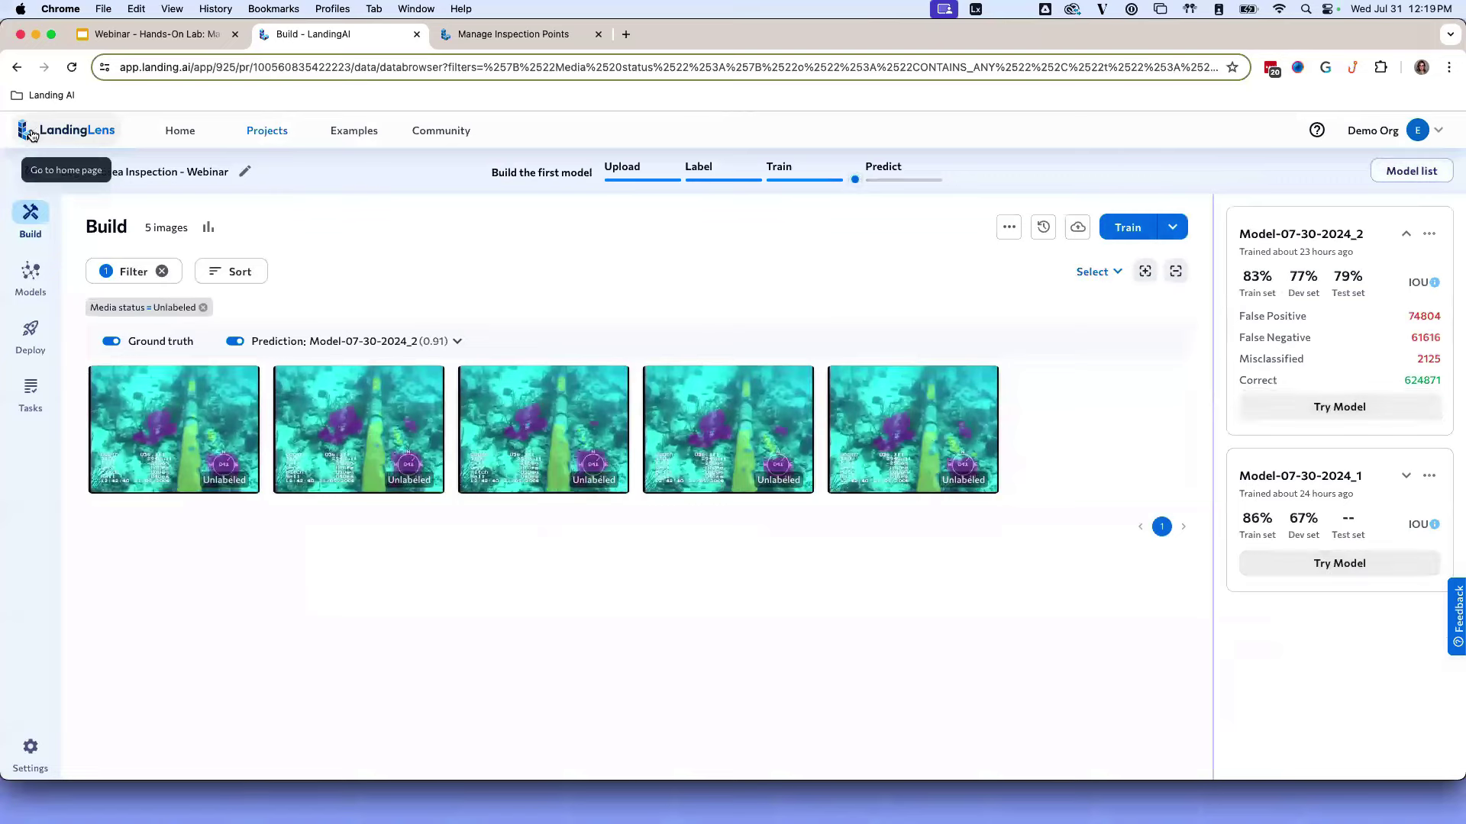
# - Remove the Unlabeled media status filter and open the custom training setup
pyautogui.click(203, 309)
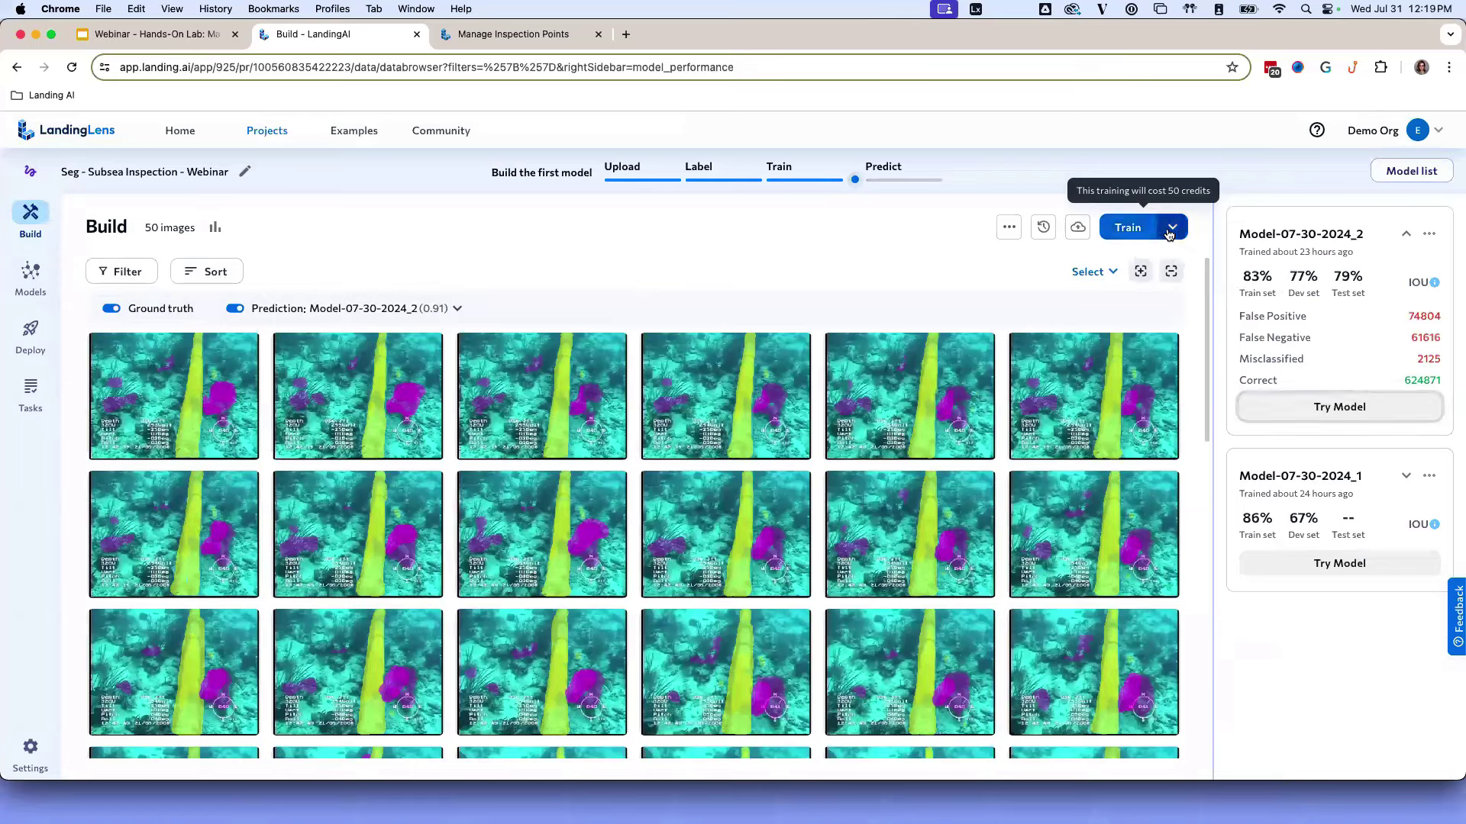
pyautogui.click(1172, 227)
pyautogui.click(1138, 299)
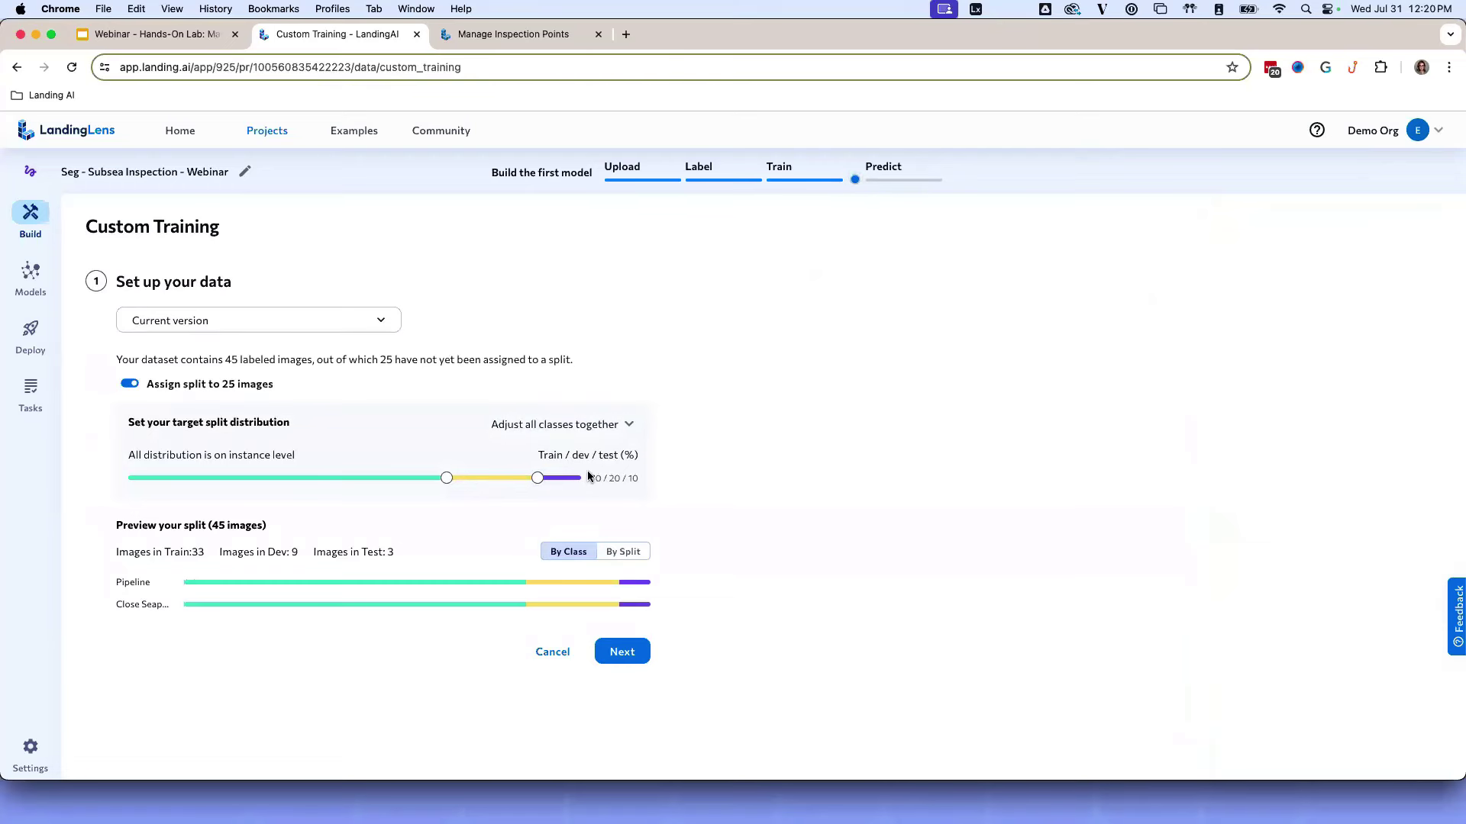
# - Examine the target split distribution options and compare the split preview by split and by class
pyautogui.click(629, 426)
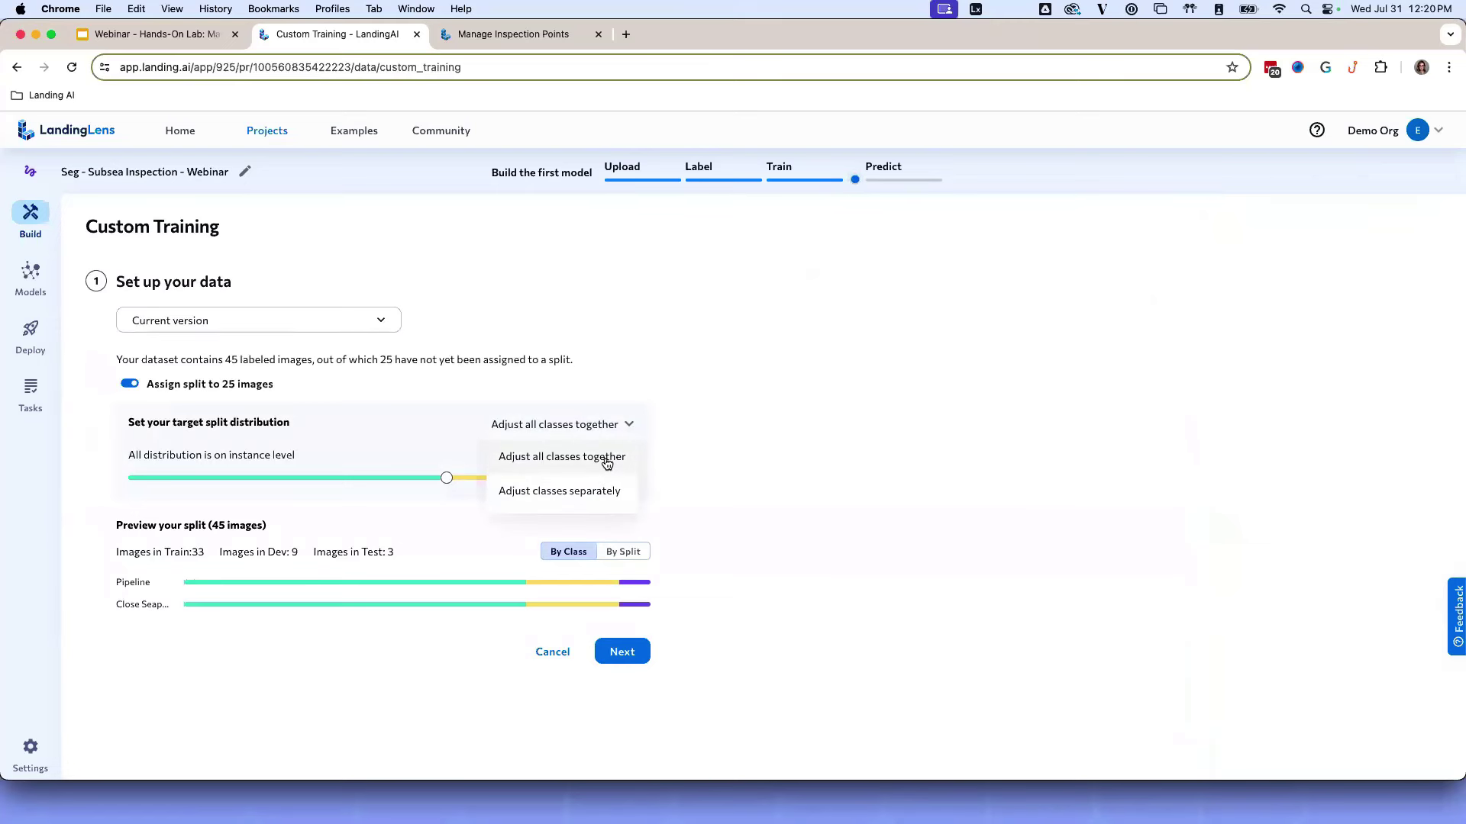
pyautogui.click(698, 455)
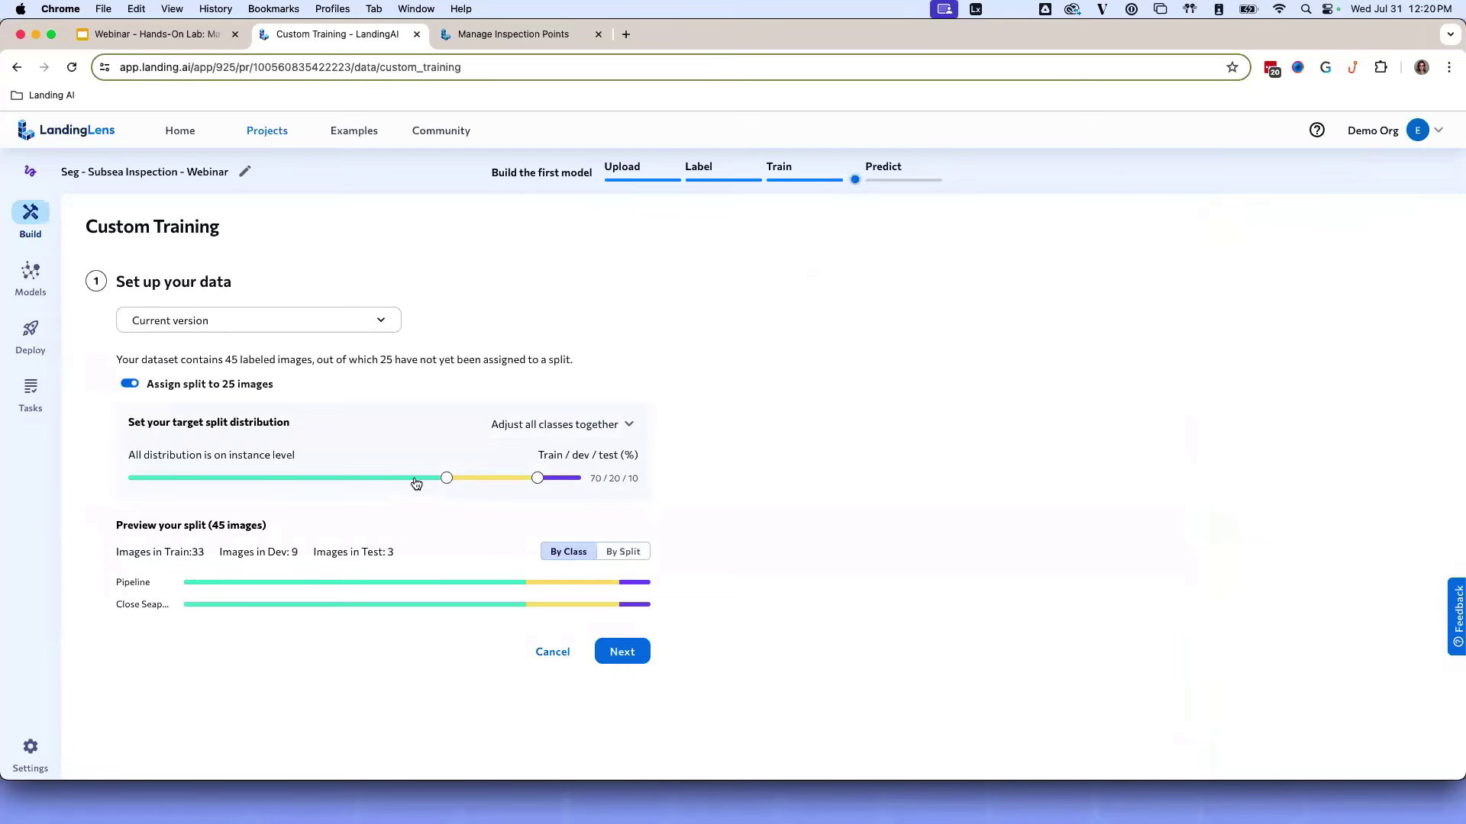
pyautogui.moveTo(446, 481)
pyautogui.mouseDown()
pyautogui.moveTo(434, 484)
pyautogui.moveTo(446, 482)
pyautogui.mouseUp()
pyautogui.click(622, 552)
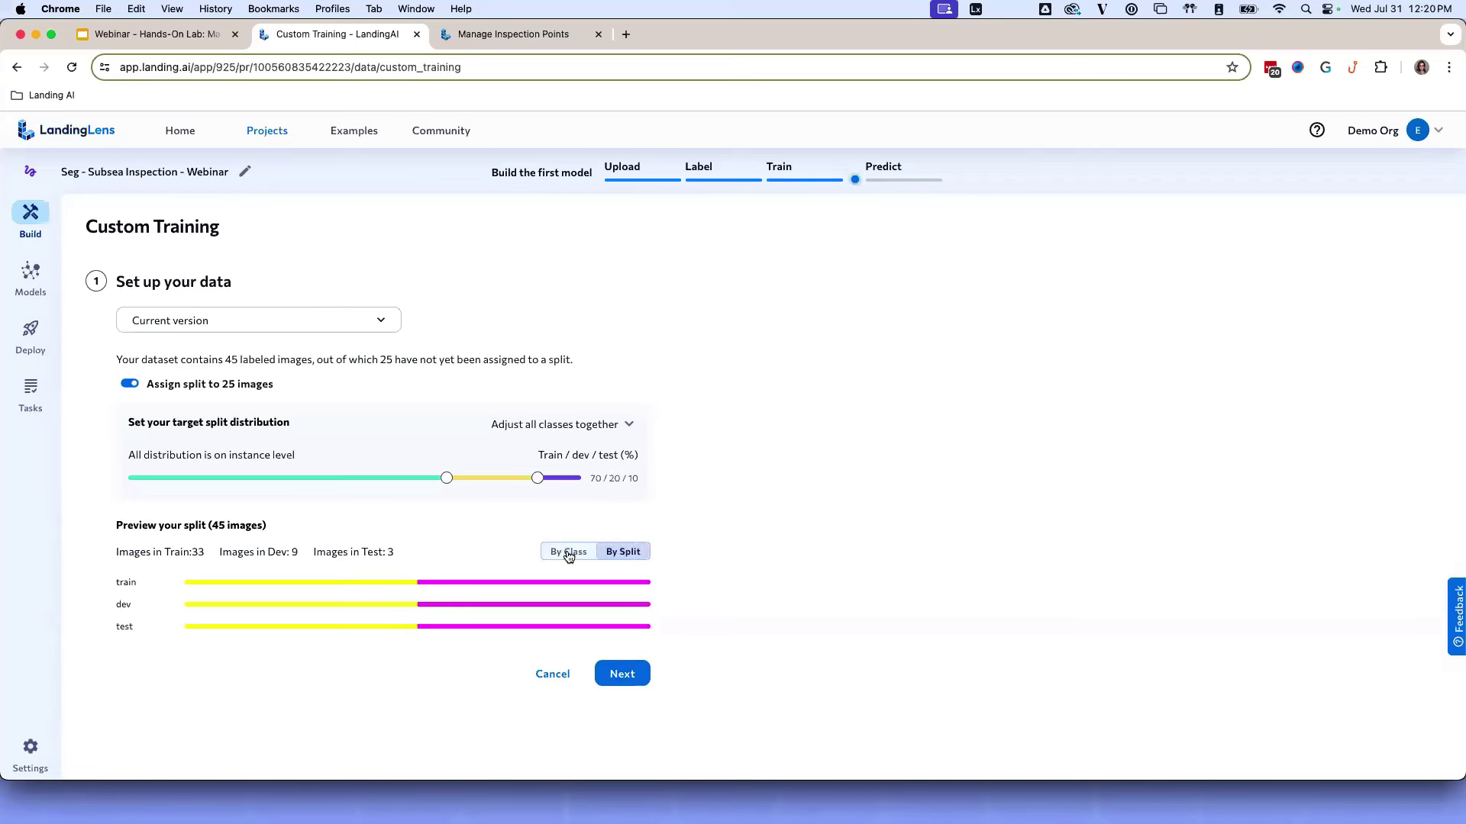
pyautogui.click(575, 554)
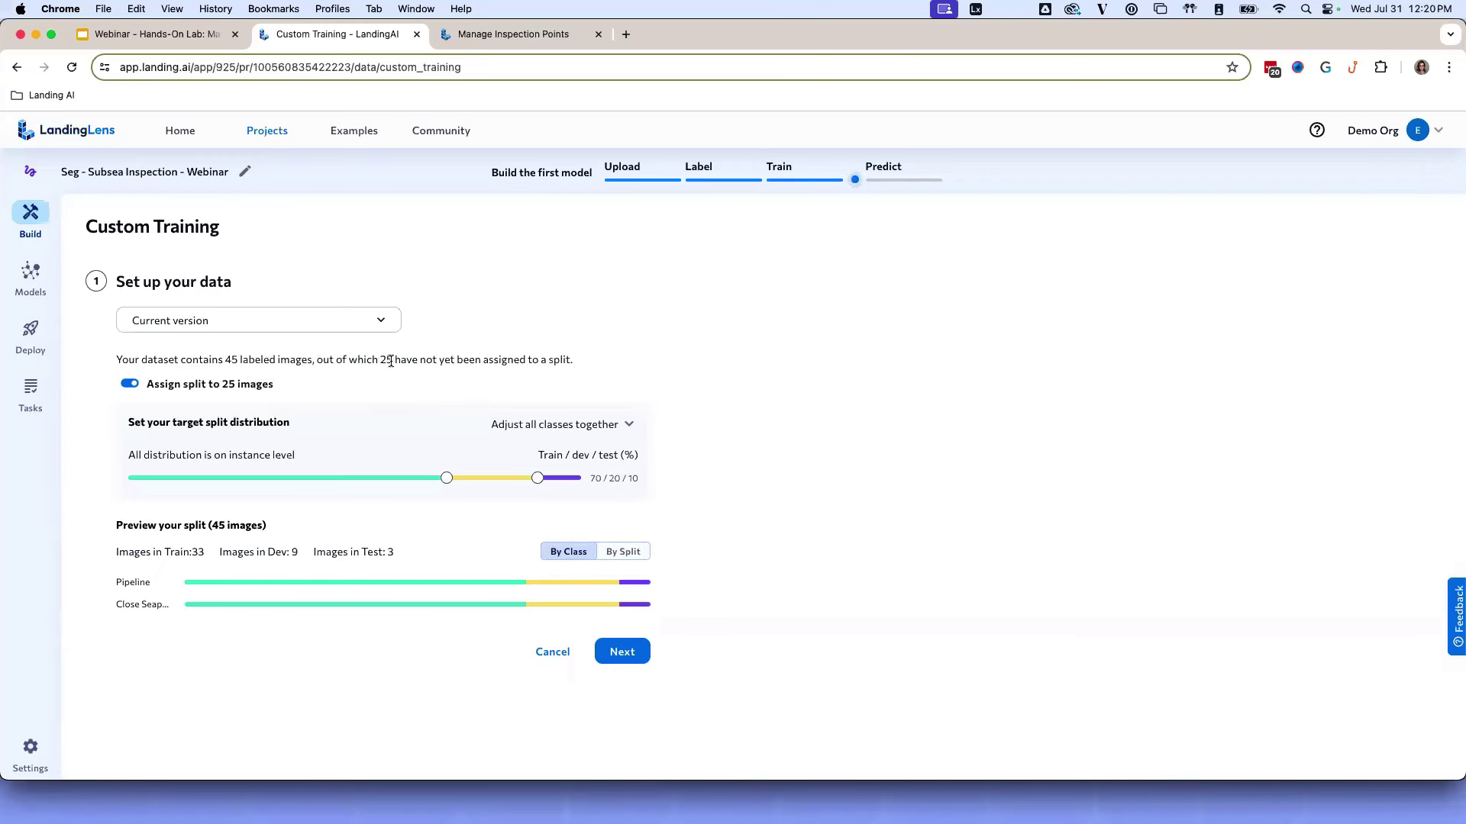
# - Continue to the model configuration with the 70/20/10 split and set the number of epochs to 20
pyautogui.moveTo(169, 390)
pyautogui.click(622, 655)
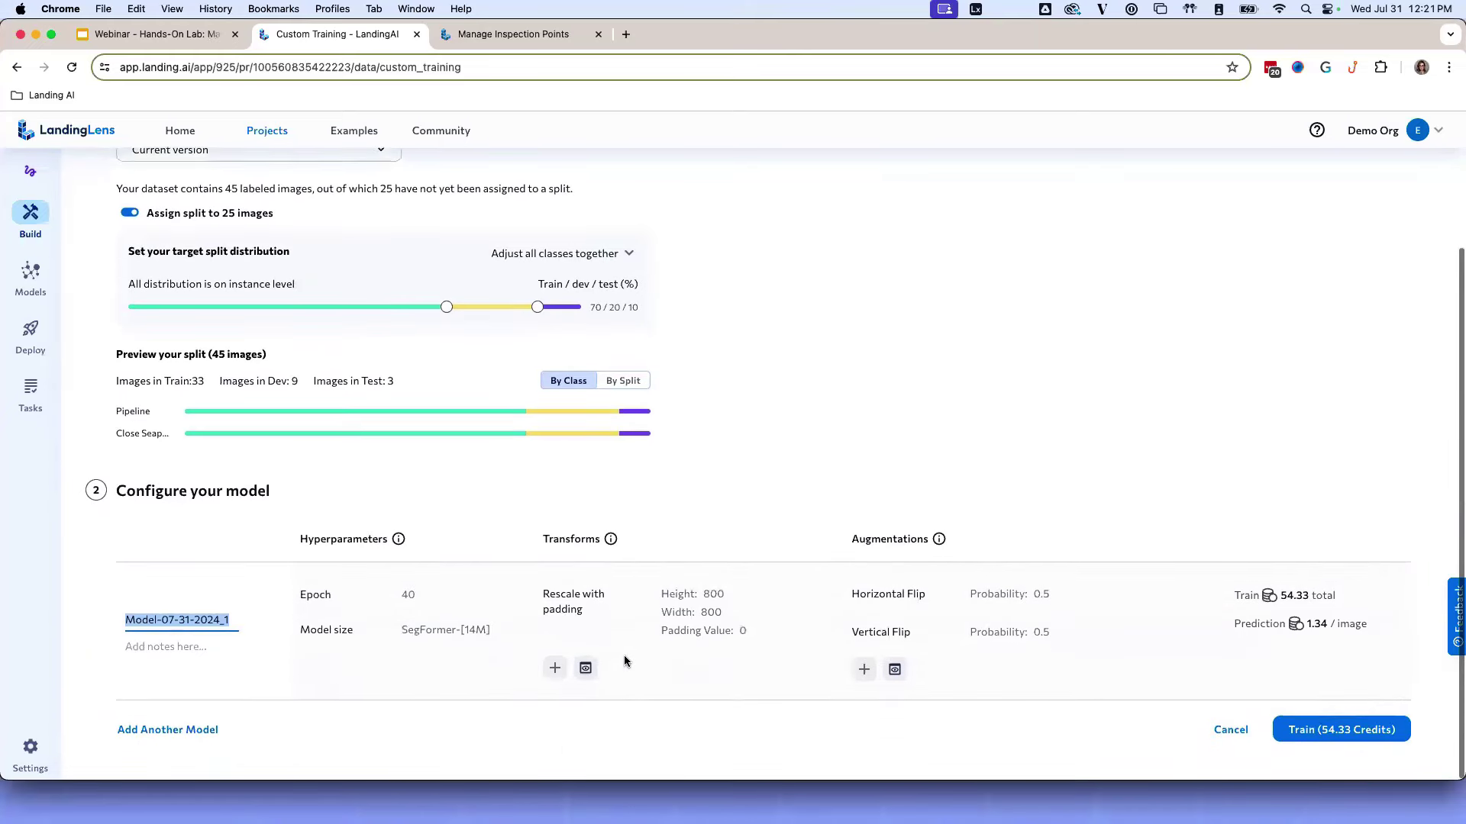
pyautogui.moveTo(624, 661)
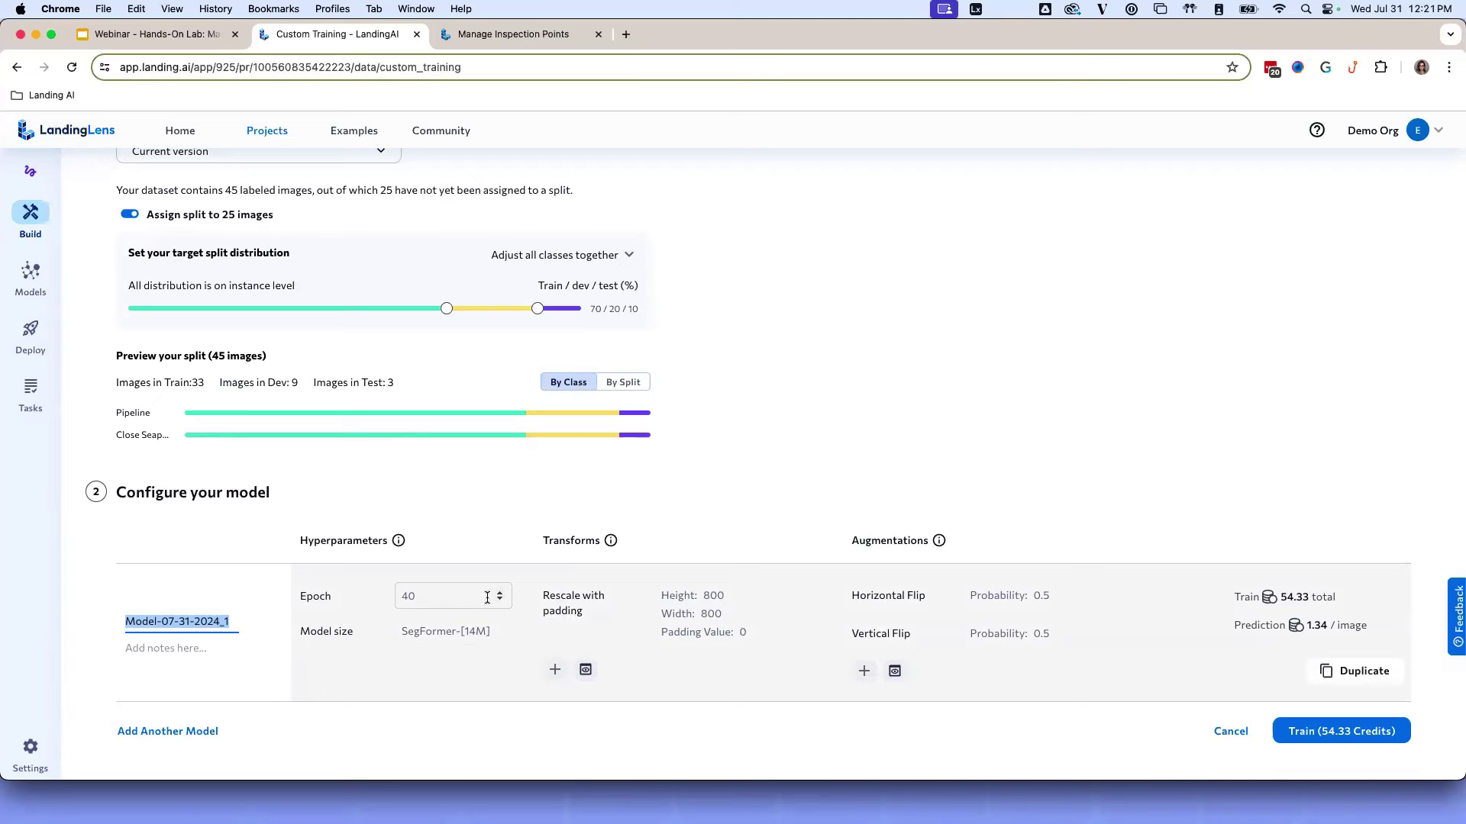
pyautogui.click(409, 596)
pyautogui.press('BackSpace')
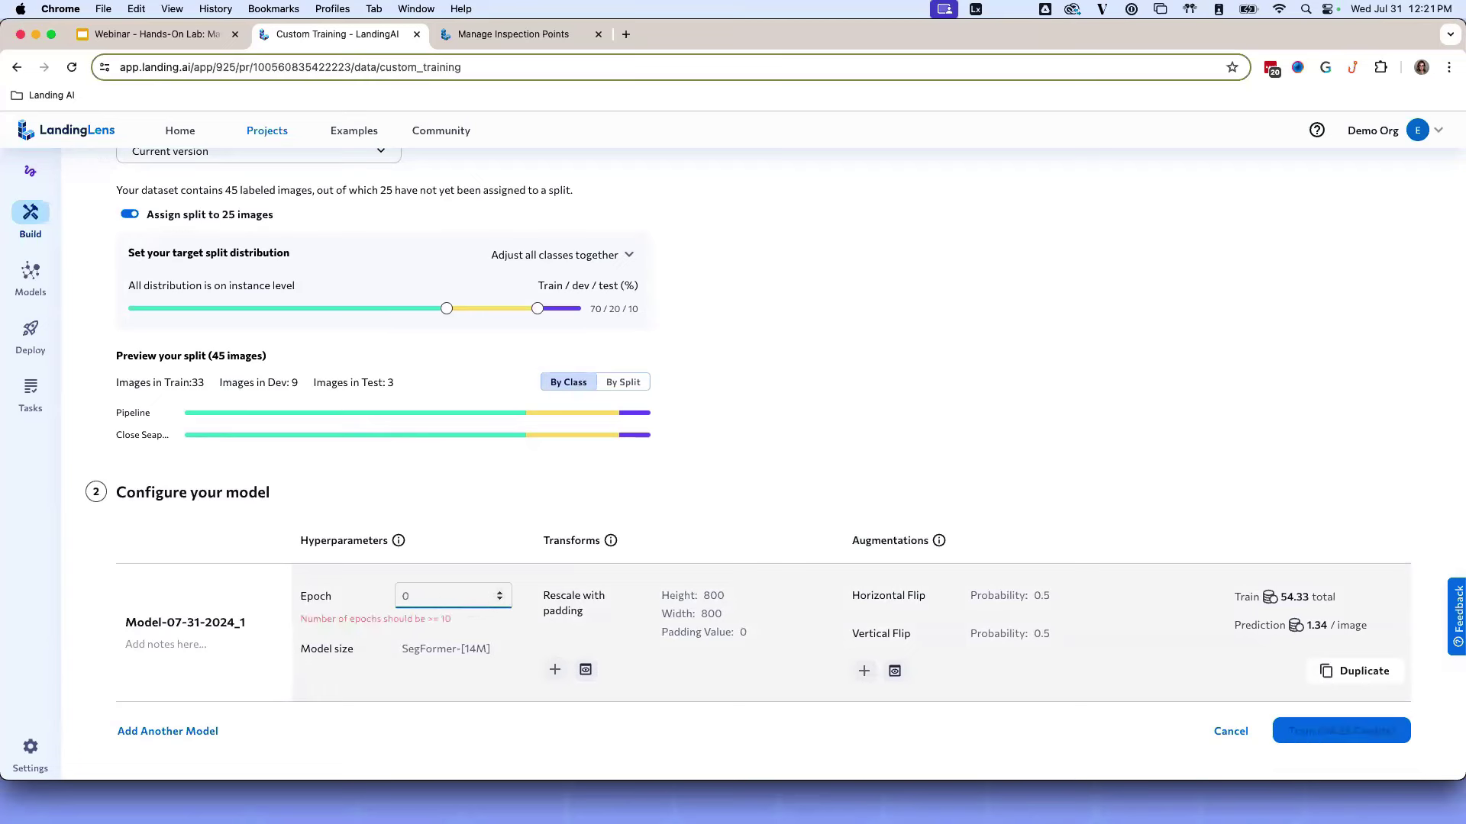
pyautogui.write('2')
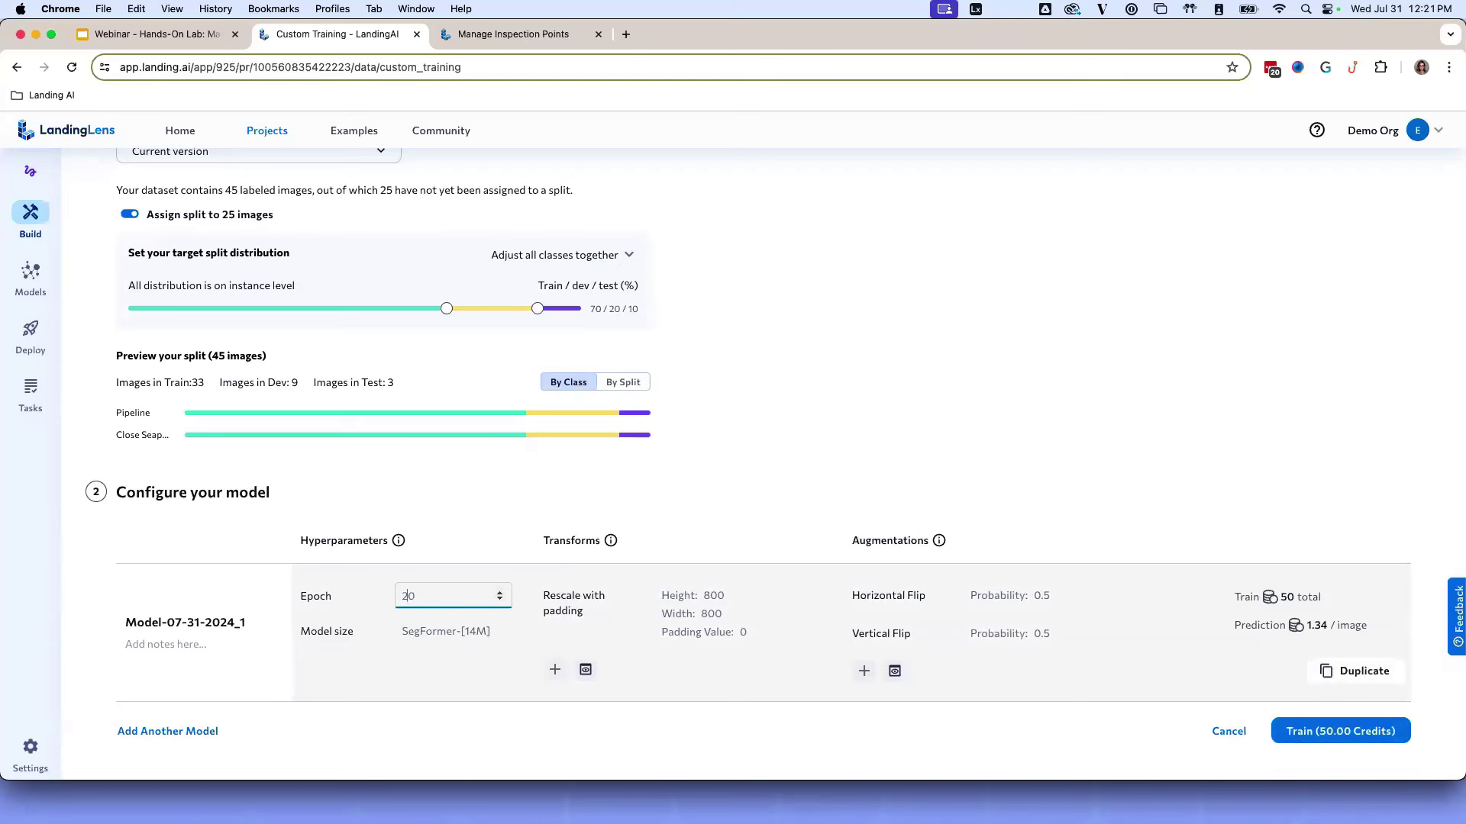
# - Add the note "epoch," to Model-07-31-2024_1 and check the available model sizes, keeping SegFormer-[14M]
pyautogui.click(203, 639)
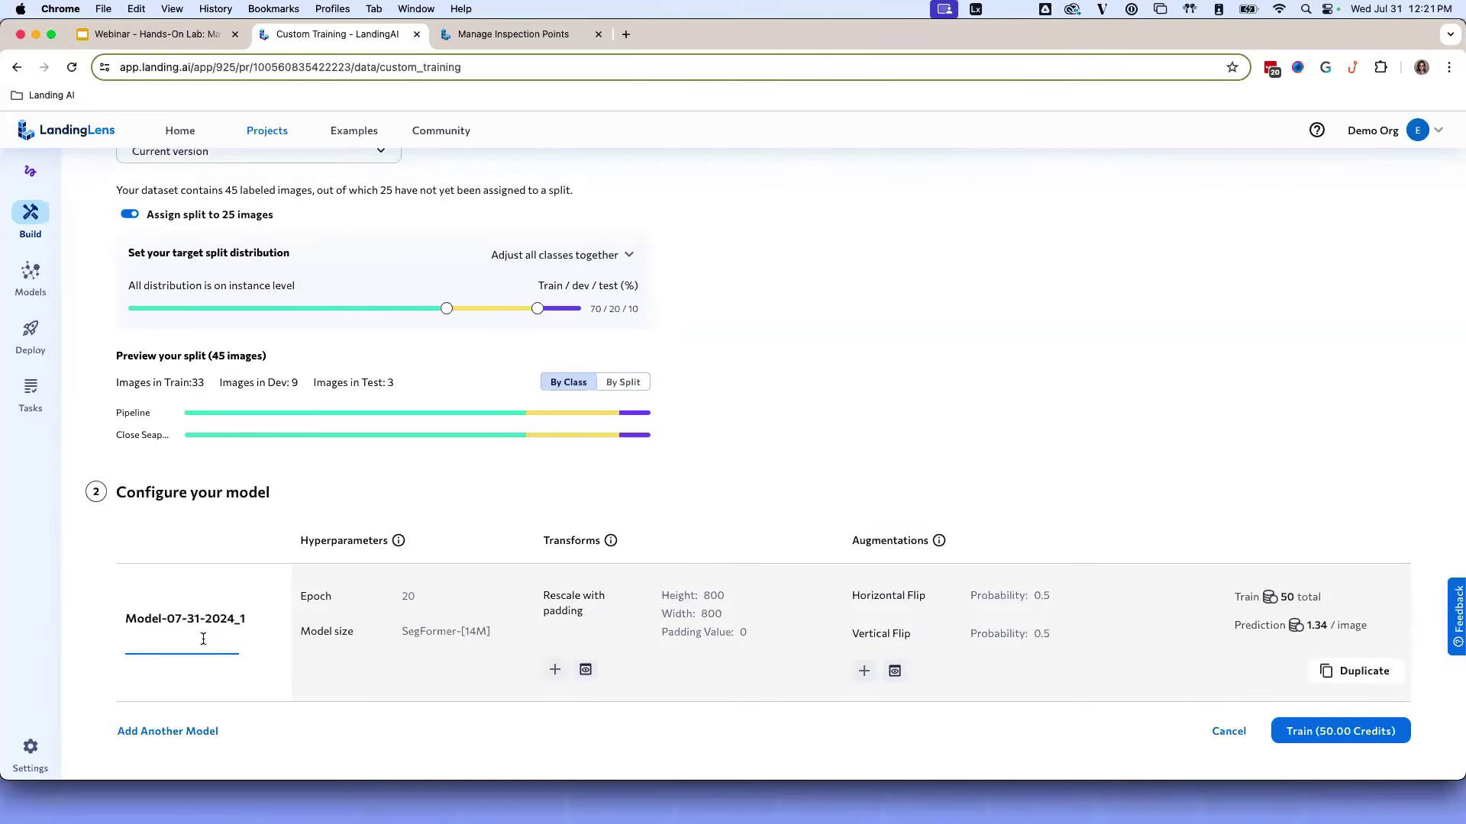
pyautogui.write('epoch,')
pyautogui.click(436, 638)
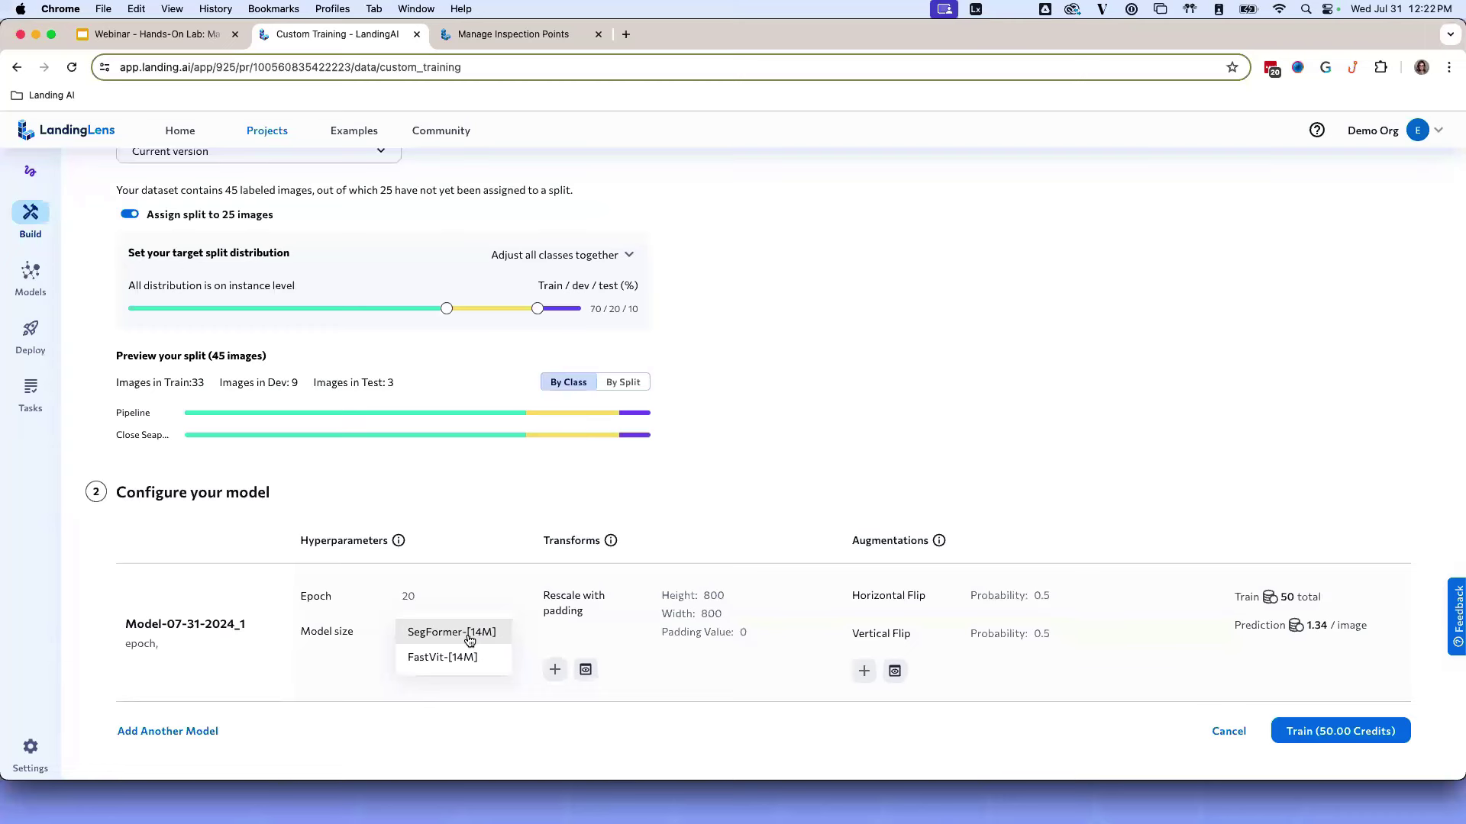
pyautogui.click(515, 690)
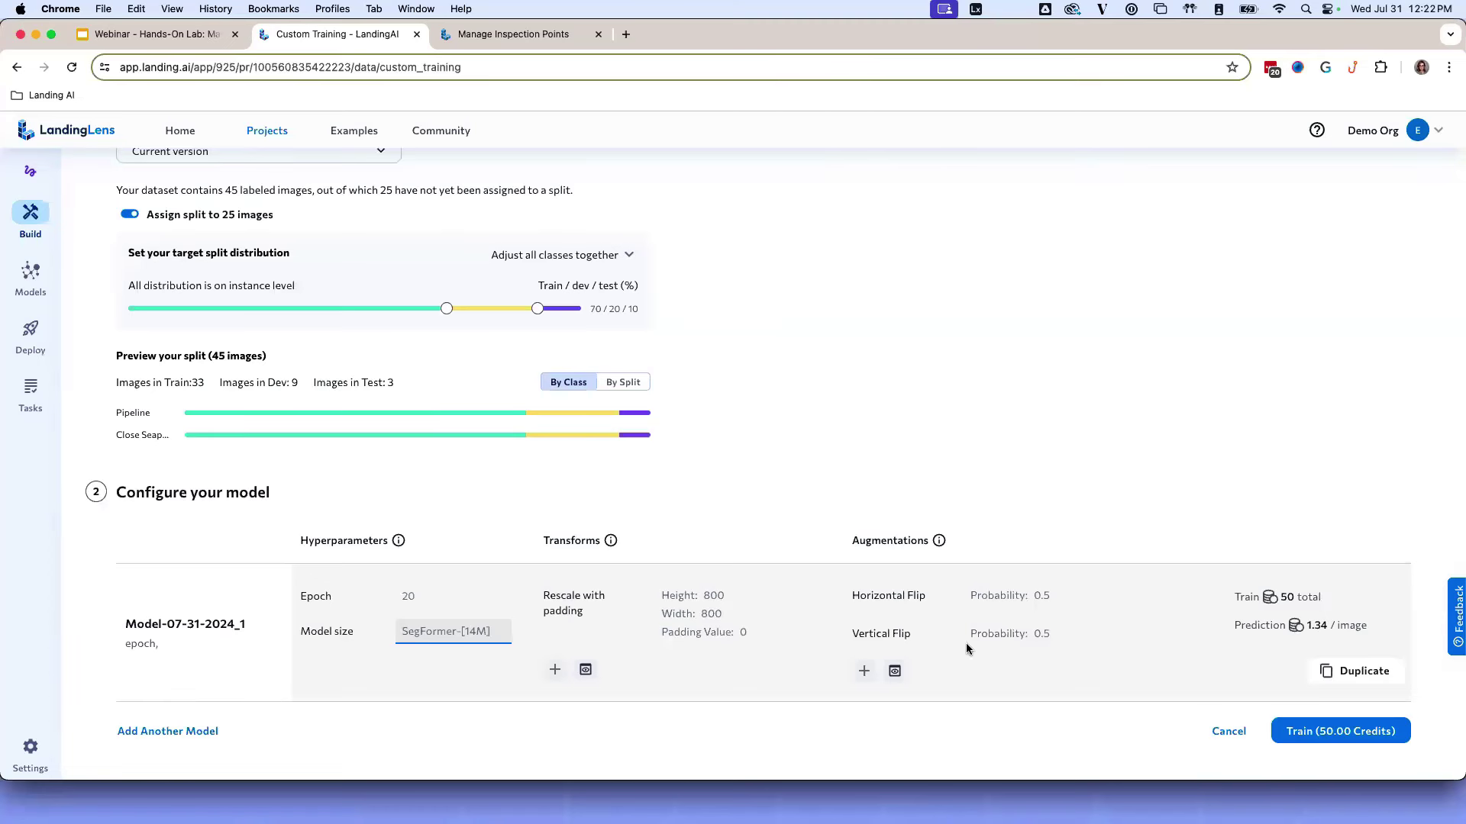
# - Examine which augmentations and transforms can be added to the model configuration
pyautogui.moveTo(972, 637)
pyautogui.click(864, 671)
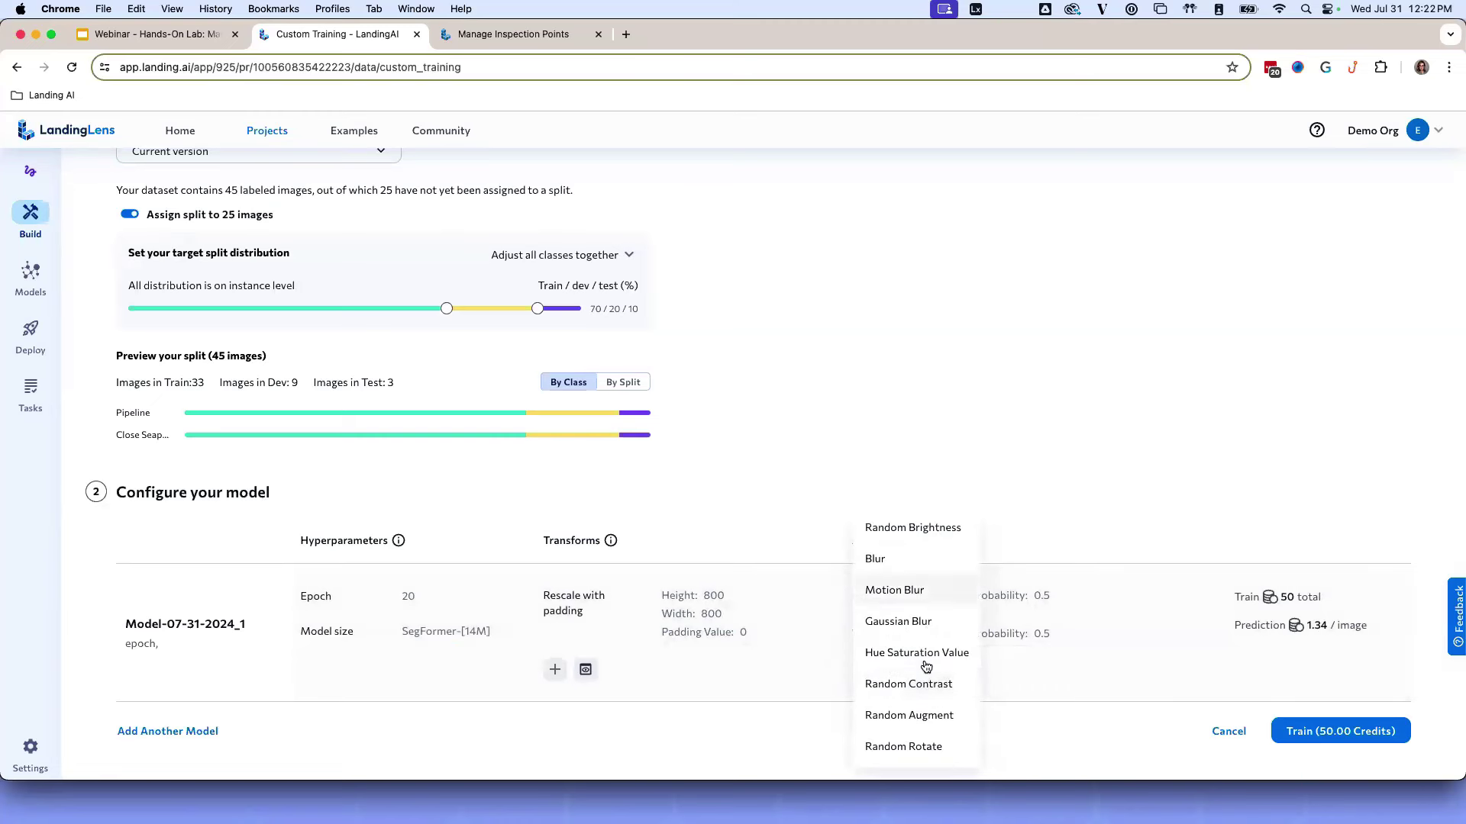
pyautogui.click(1020, 673)
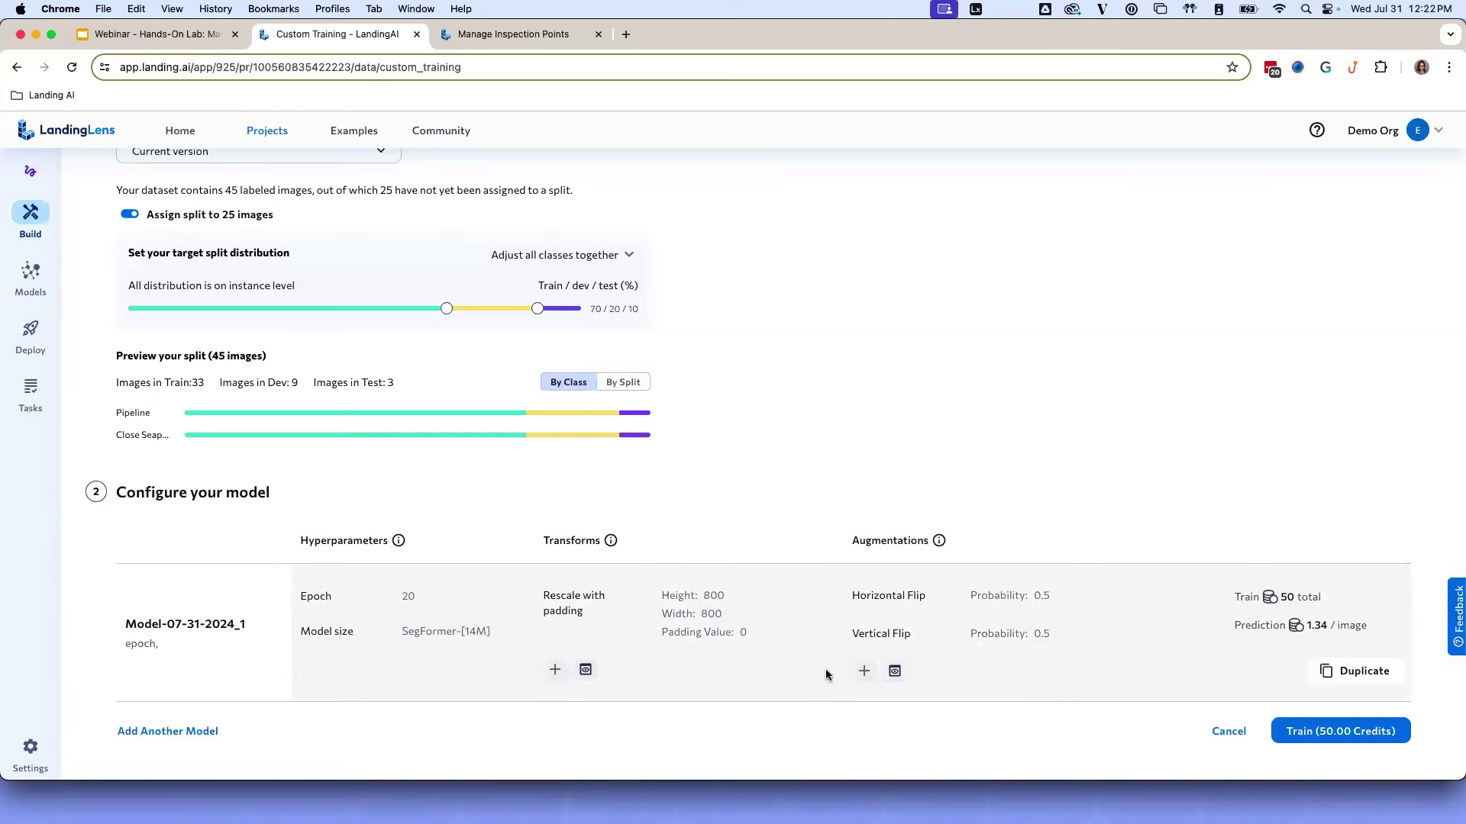
pyautogui.click(555, 671)
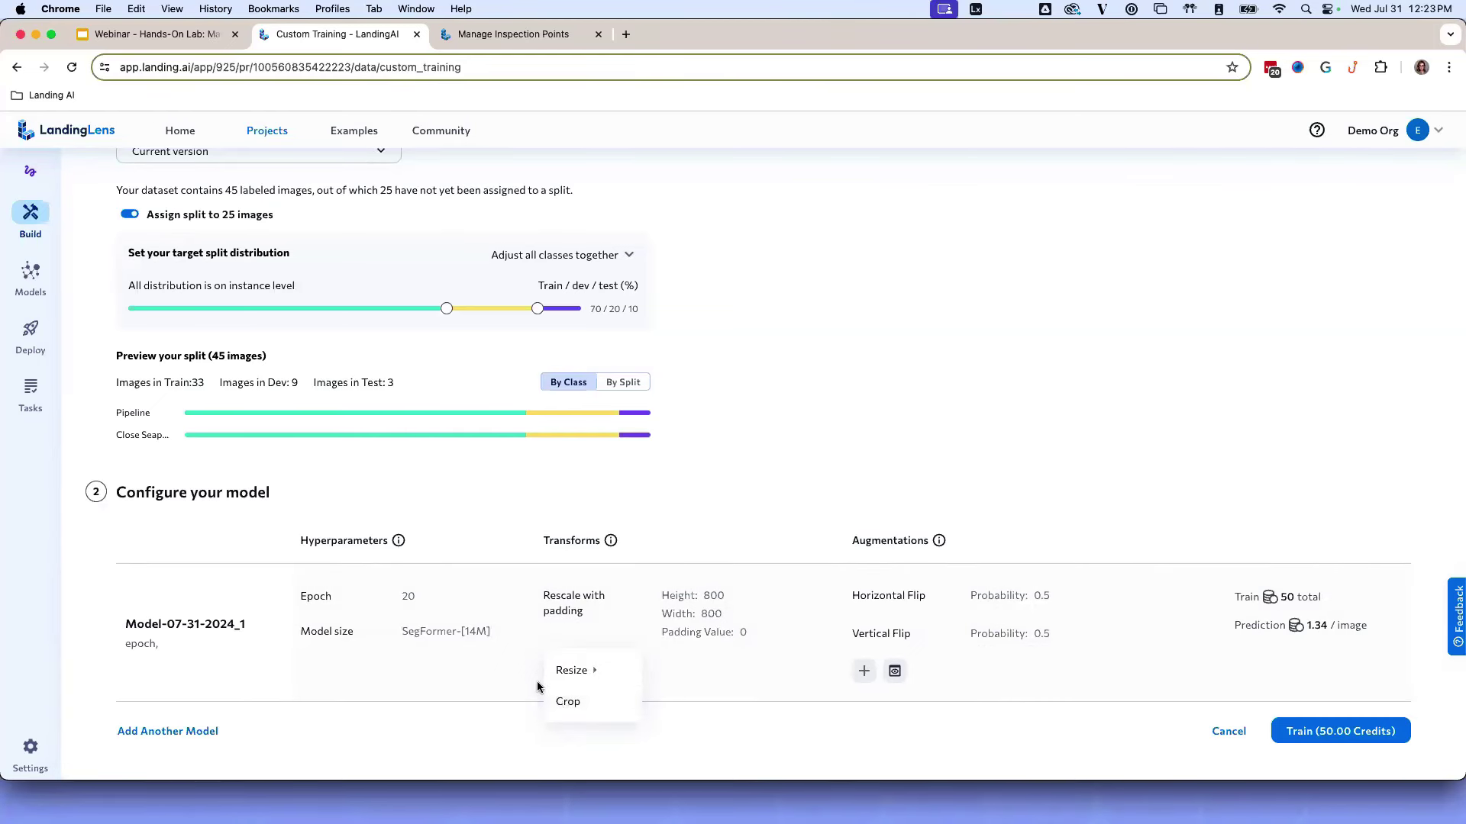
pyautogui.click(528, 685)
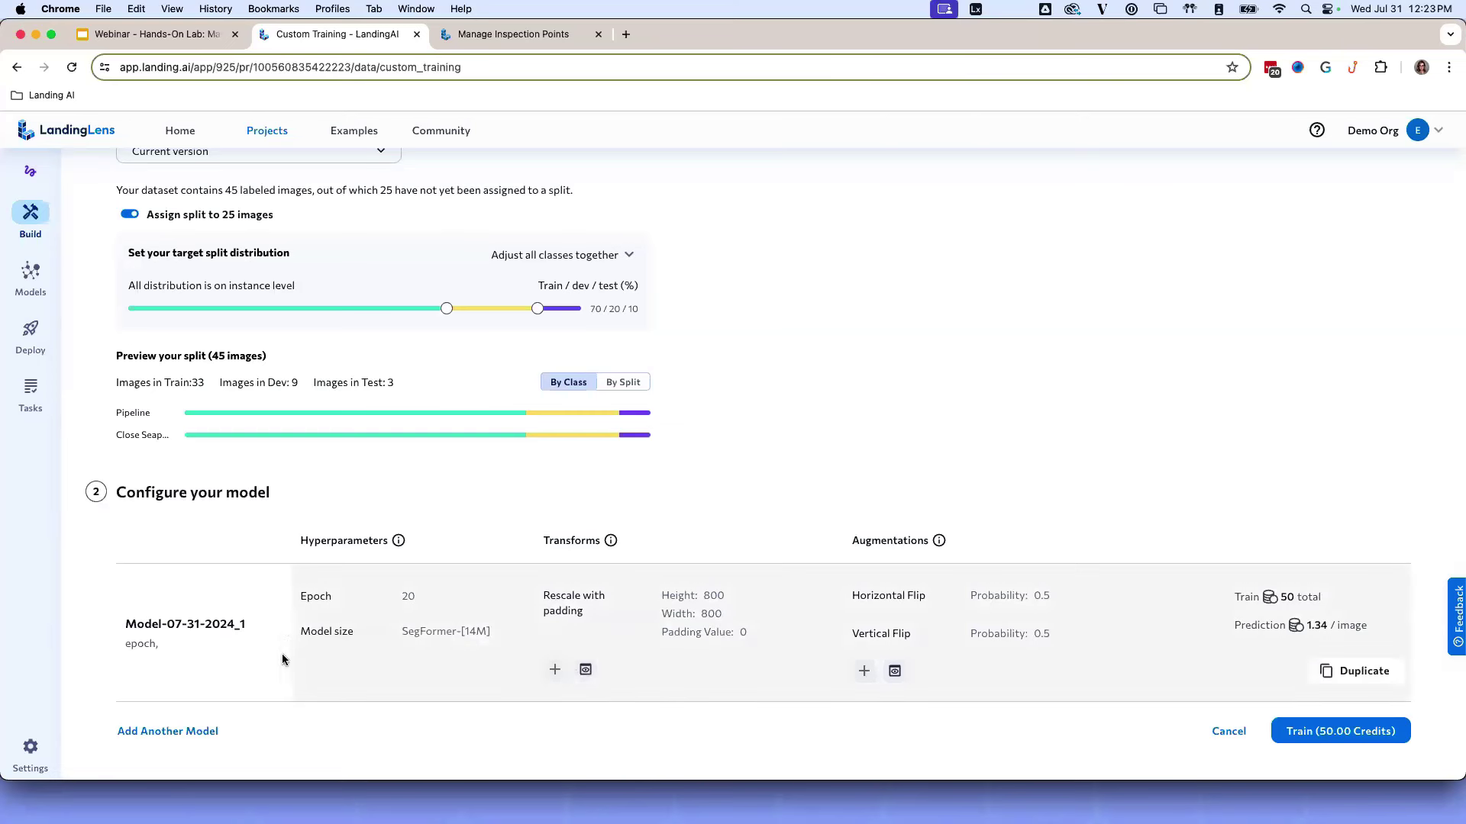
# - Extend the model note to "epoch, model size" and start the training run
pyautogui.click(182, 642)
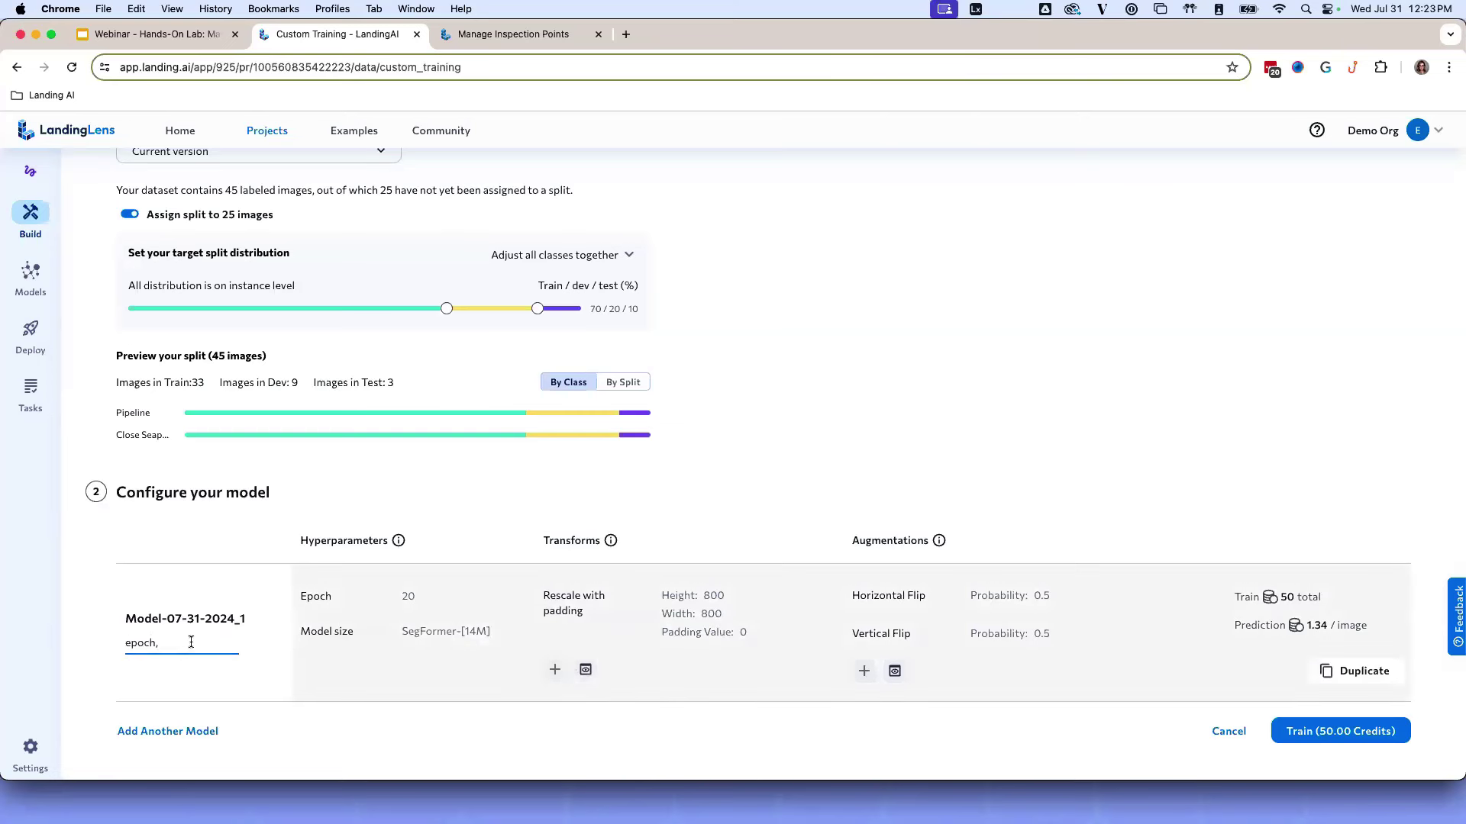
pyautogui.write('model size')
pyautogui.click(186, 676)
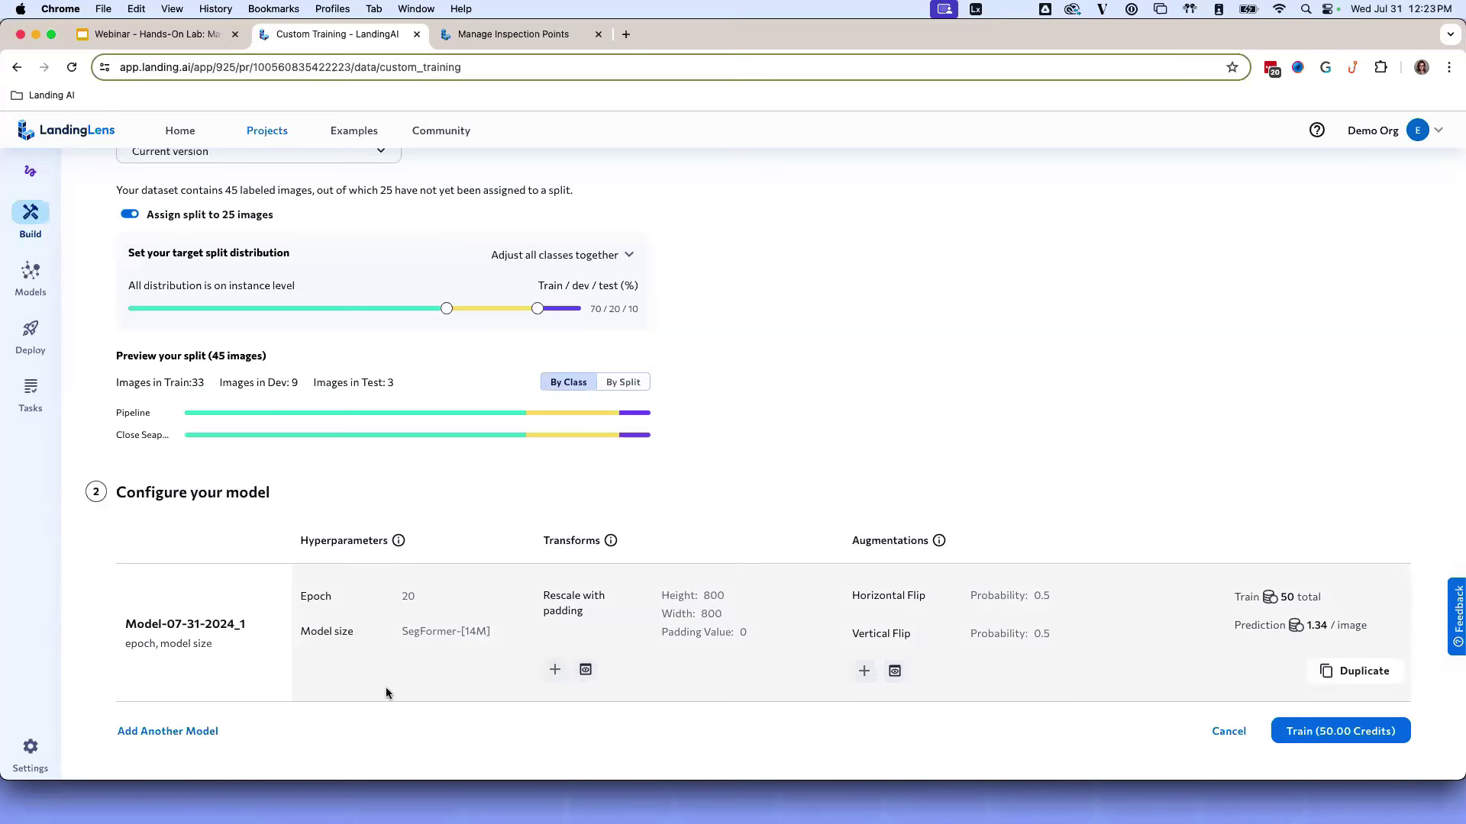
pyautogui.click(1341, 733)
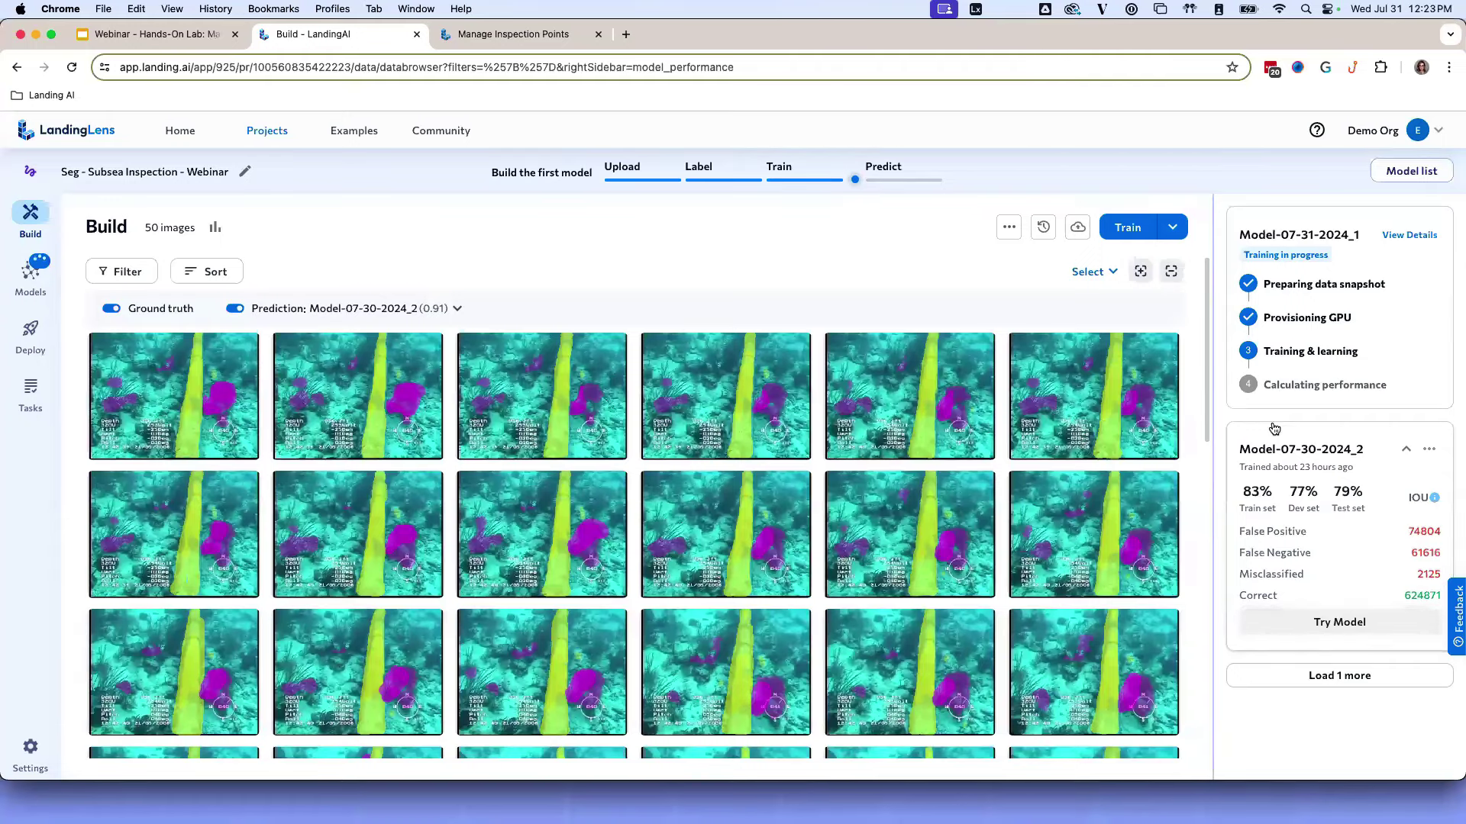
# - Open the training details of Model-07-31-2024_1 and review its loss chart and training configuration
pyautogui.click(1409, 235)
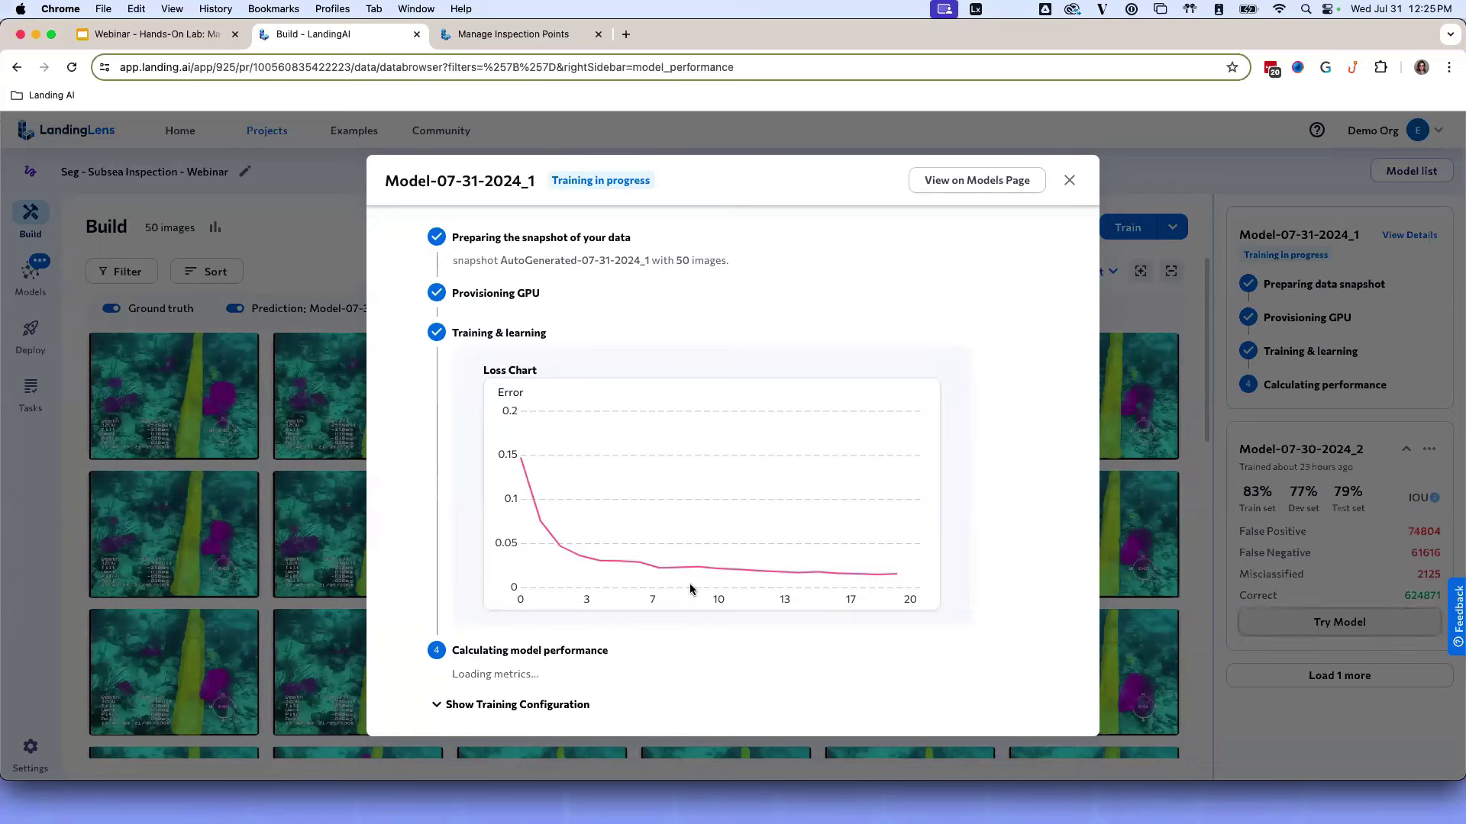
pyautogui.click(533, 707)
pyautogui.scroll(-5, 603, 675)
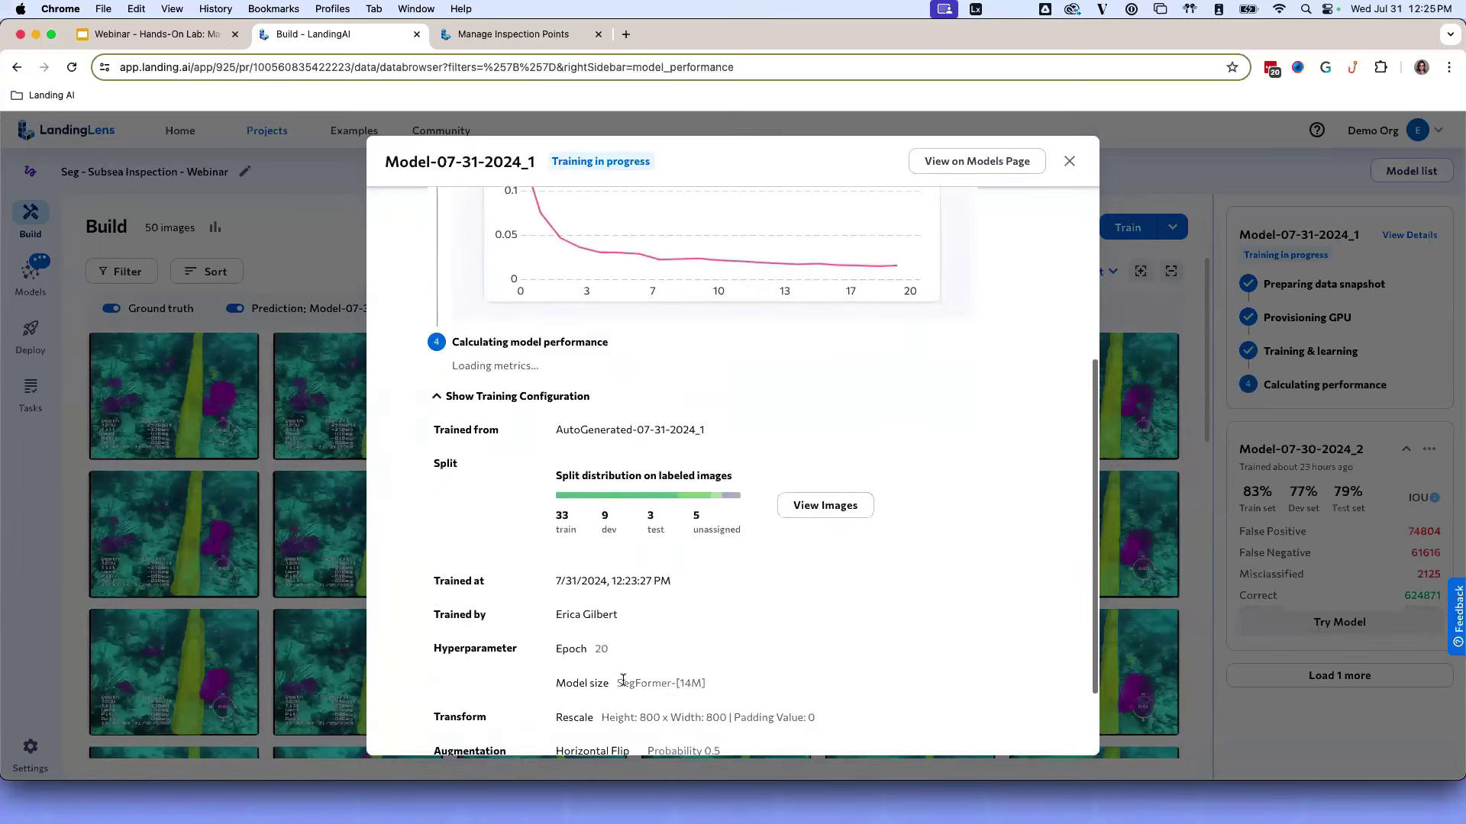
pyautogui.scroll(-2, 623, 679)
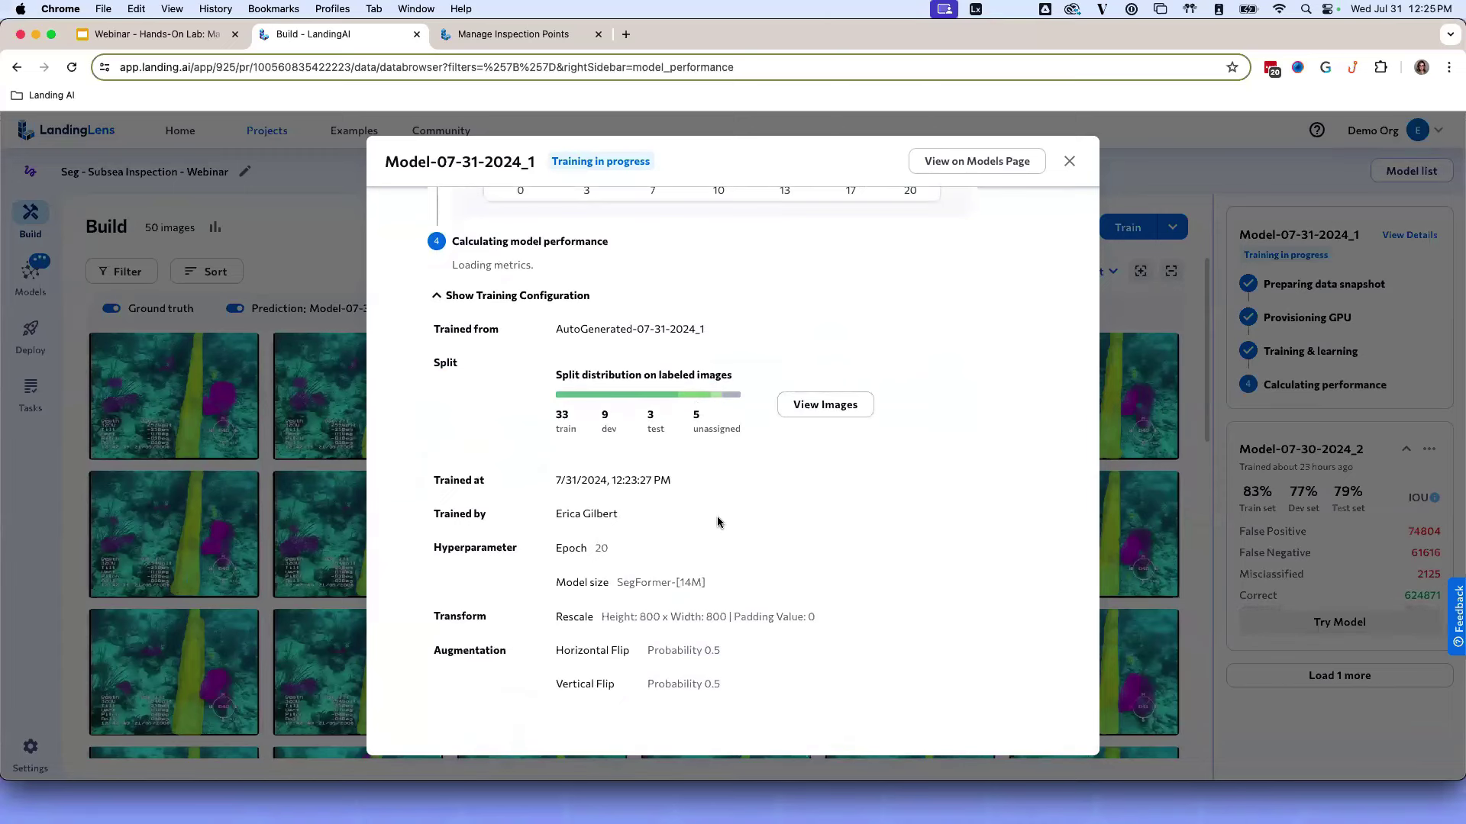
pyautogui.scroll(3, 717, 516)
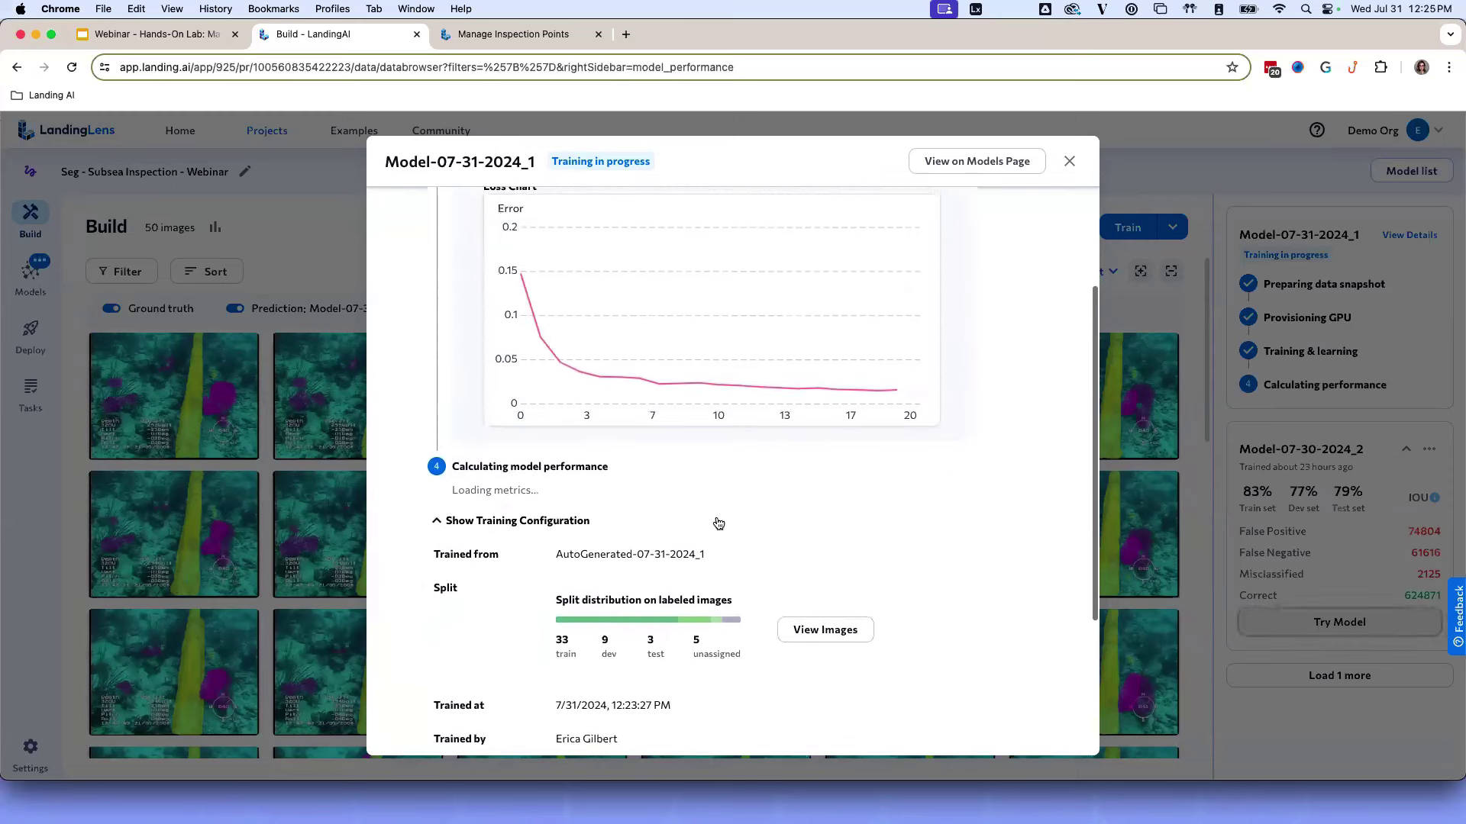
pyautogui.scroll(2, 717, 523)
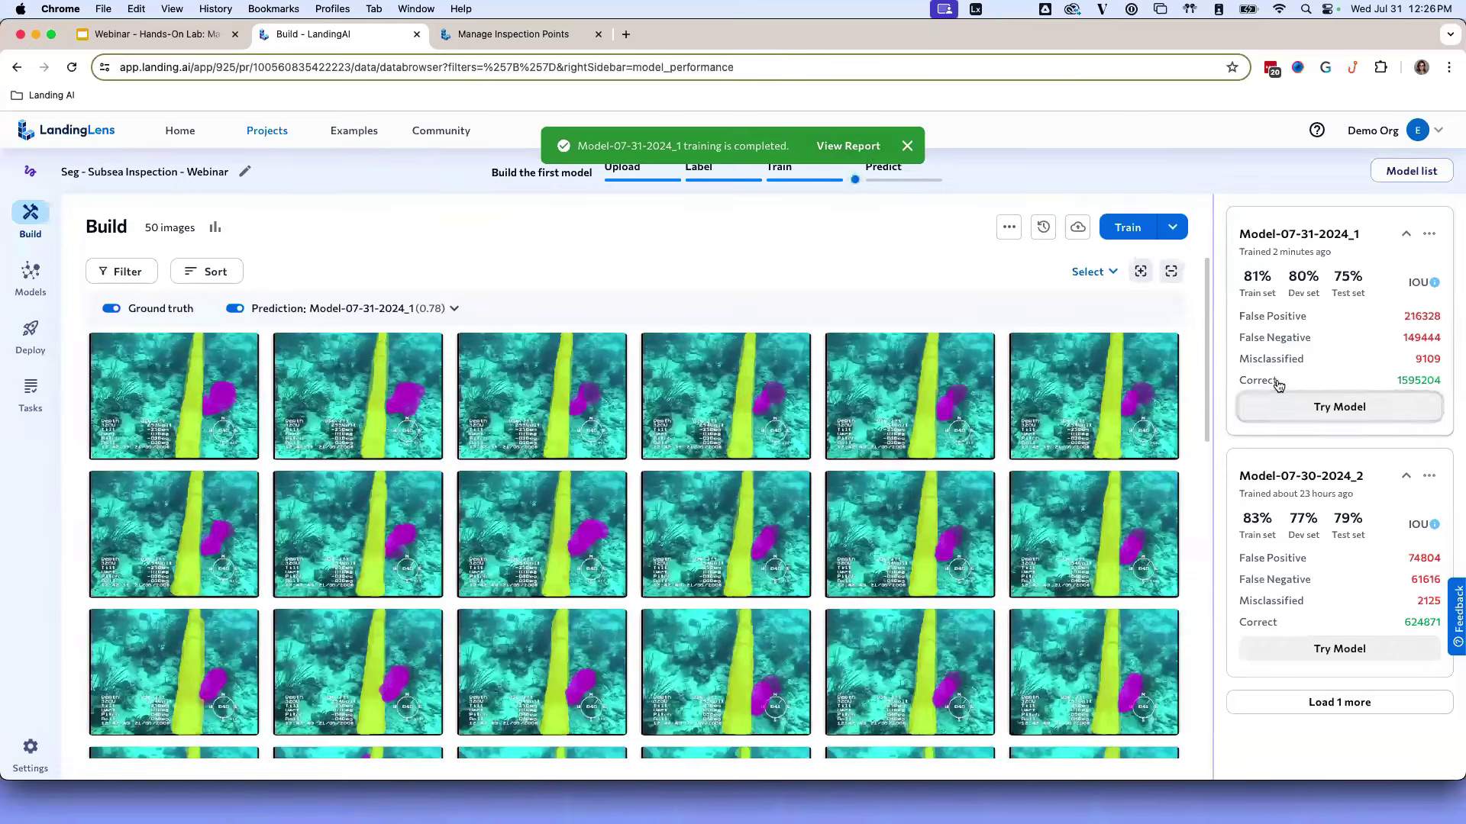
# - Show all trained models with expanded results for Model-07-30-2024_1, and compare their train, dev and test performance
pyautogui.click(1293, 706)
pyautogui.scroll(-2, 1285, 558)
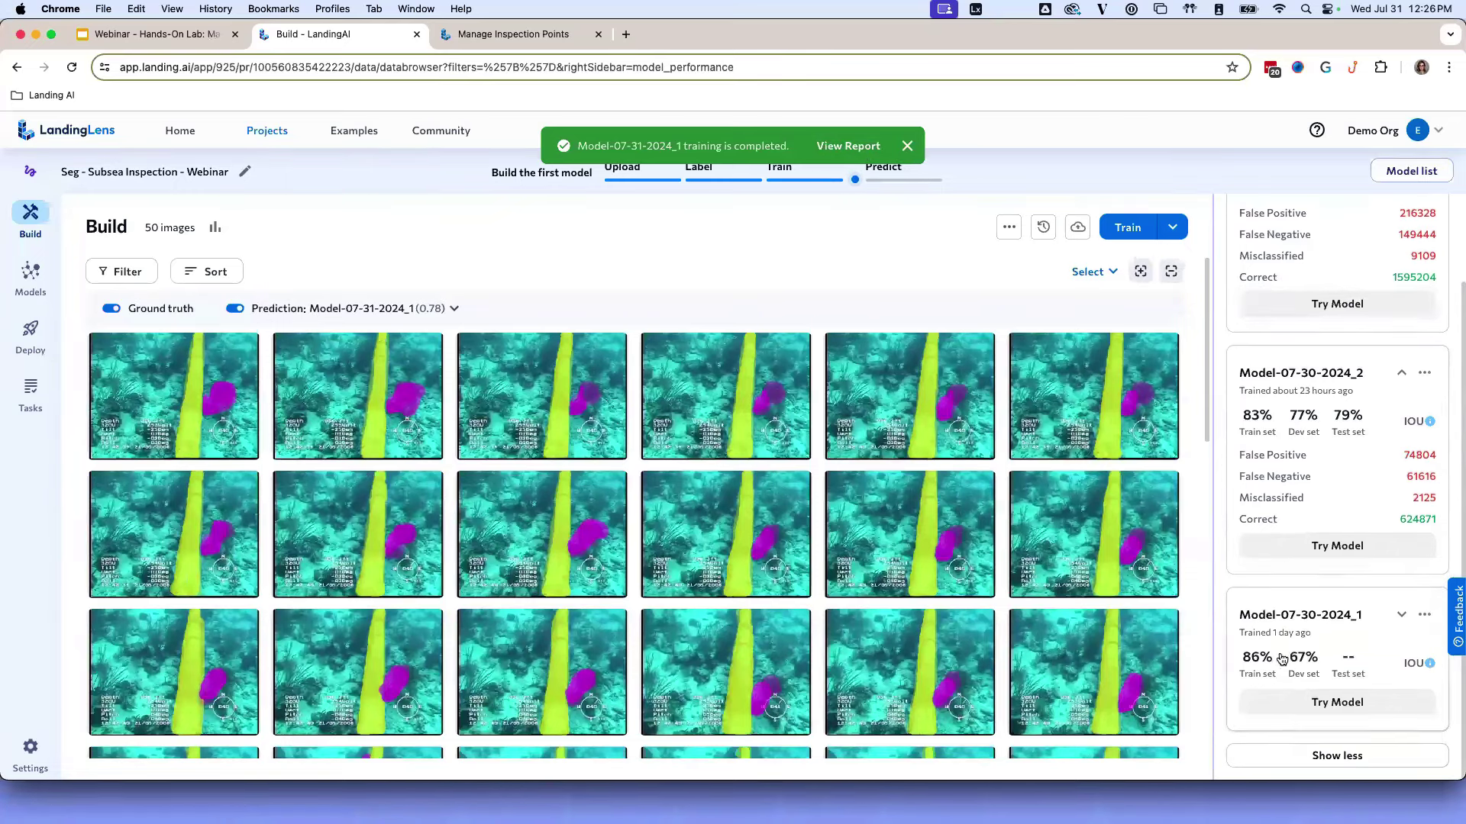
pyautogui.scroll(2, 1287, 558)
pyautogui.scroll(-3, 1301, 519)
pyautogui.click(1400, 618)
pyautogui.scroll(-2, 1398, 627)
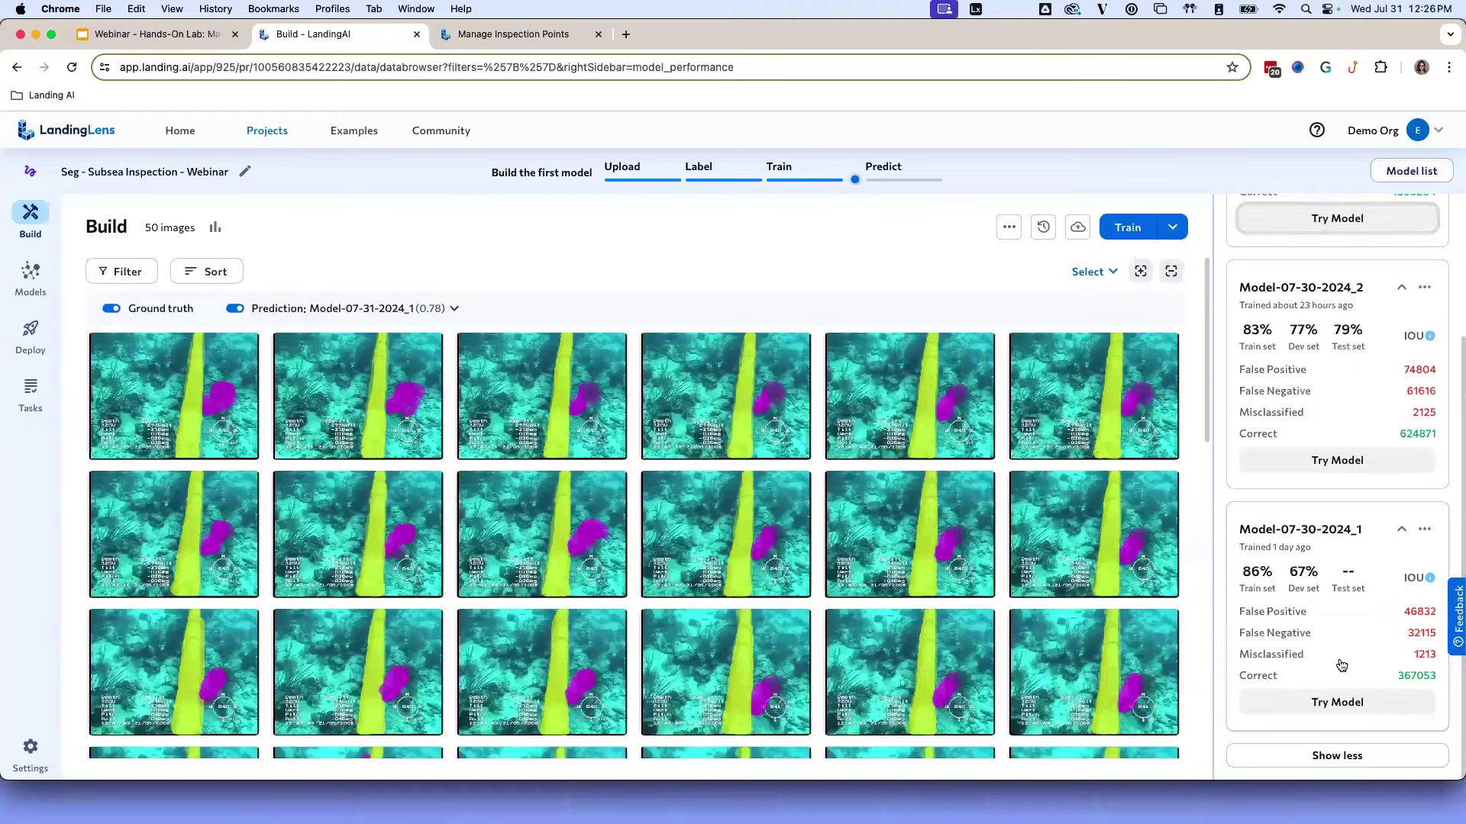
pyautogui.scroll(2, 1309, 561)
pyautogui.scroll(2, 1310, 555)
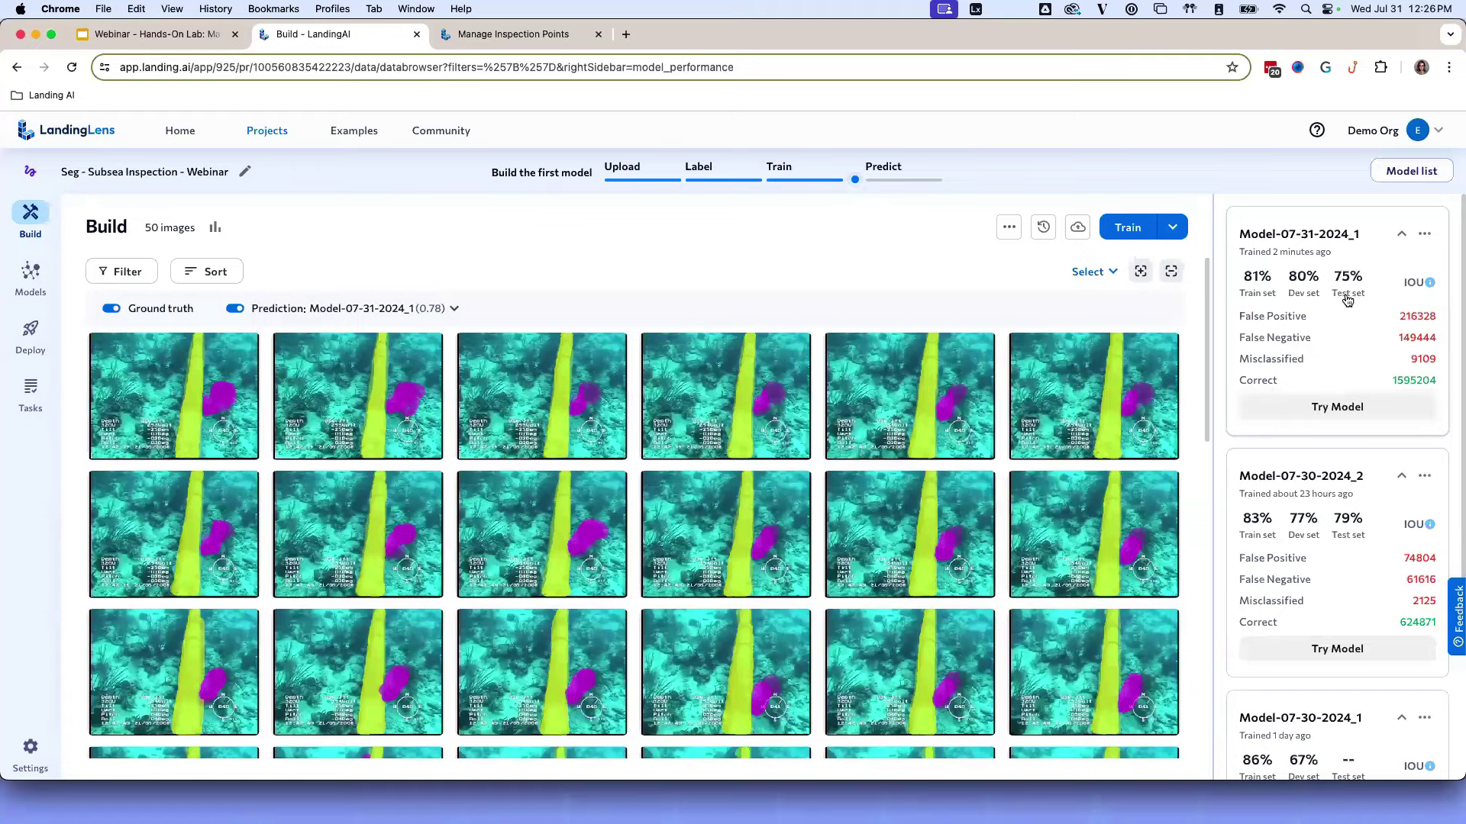
# - View Model-07-31-2024_1 on the Models page and mark Model-07-30-2024_2 as a favorite
pyautogui.click(1362, 397)
pyautogui.click(1424, 234)
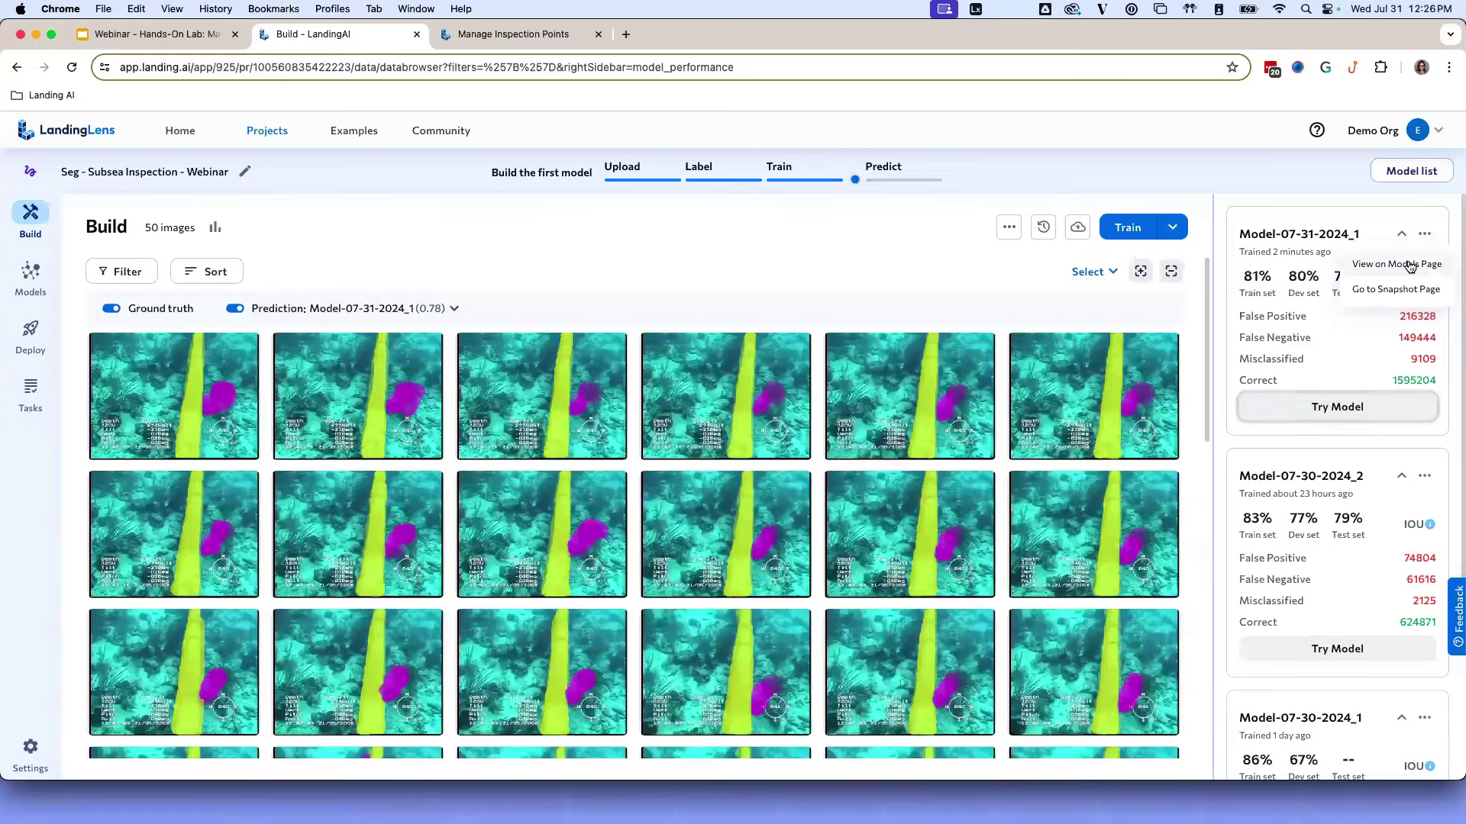
pyautogui.click(1408, 265)
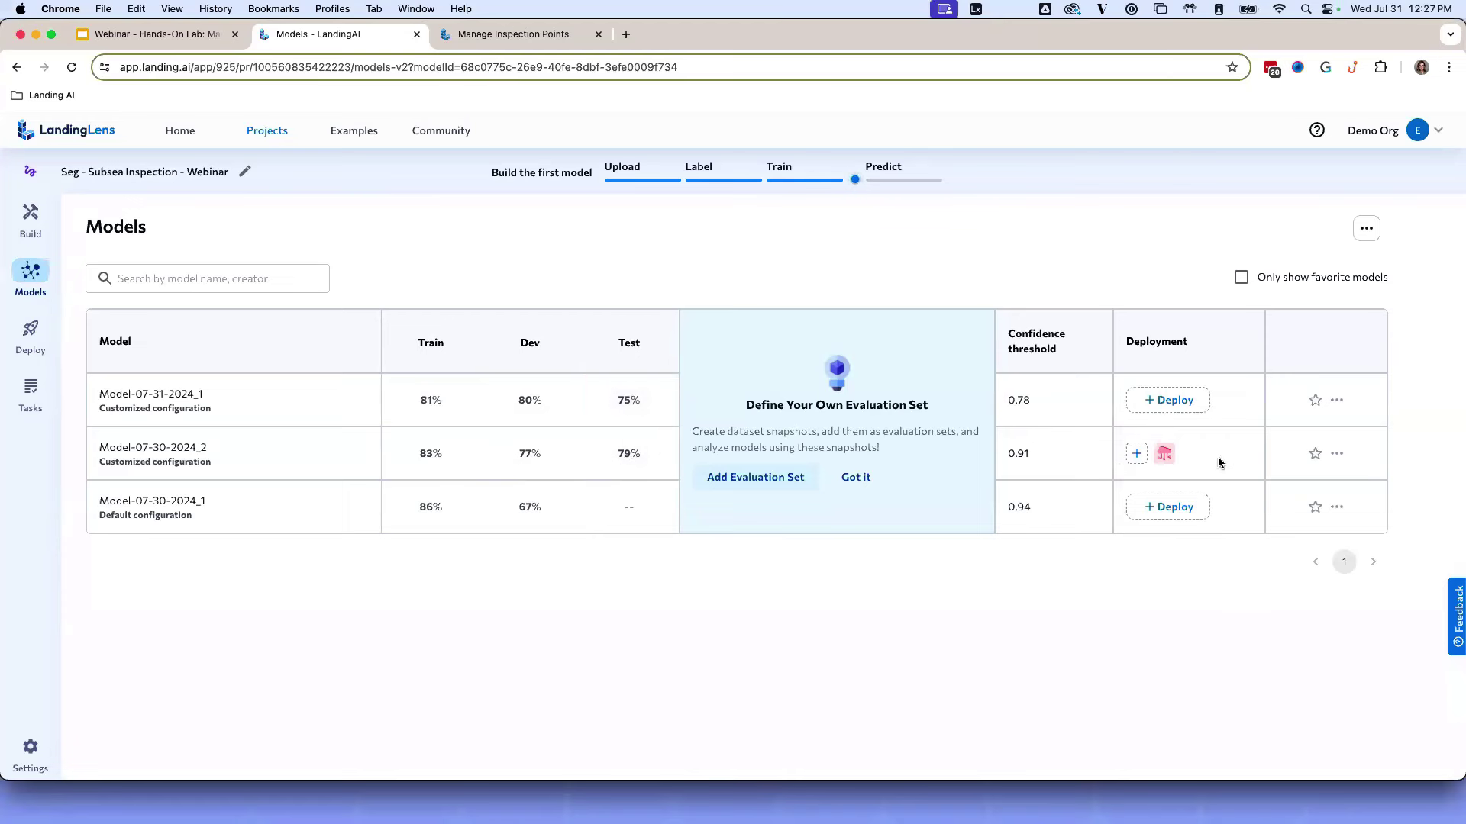
pyautogui.click(1314, 456)
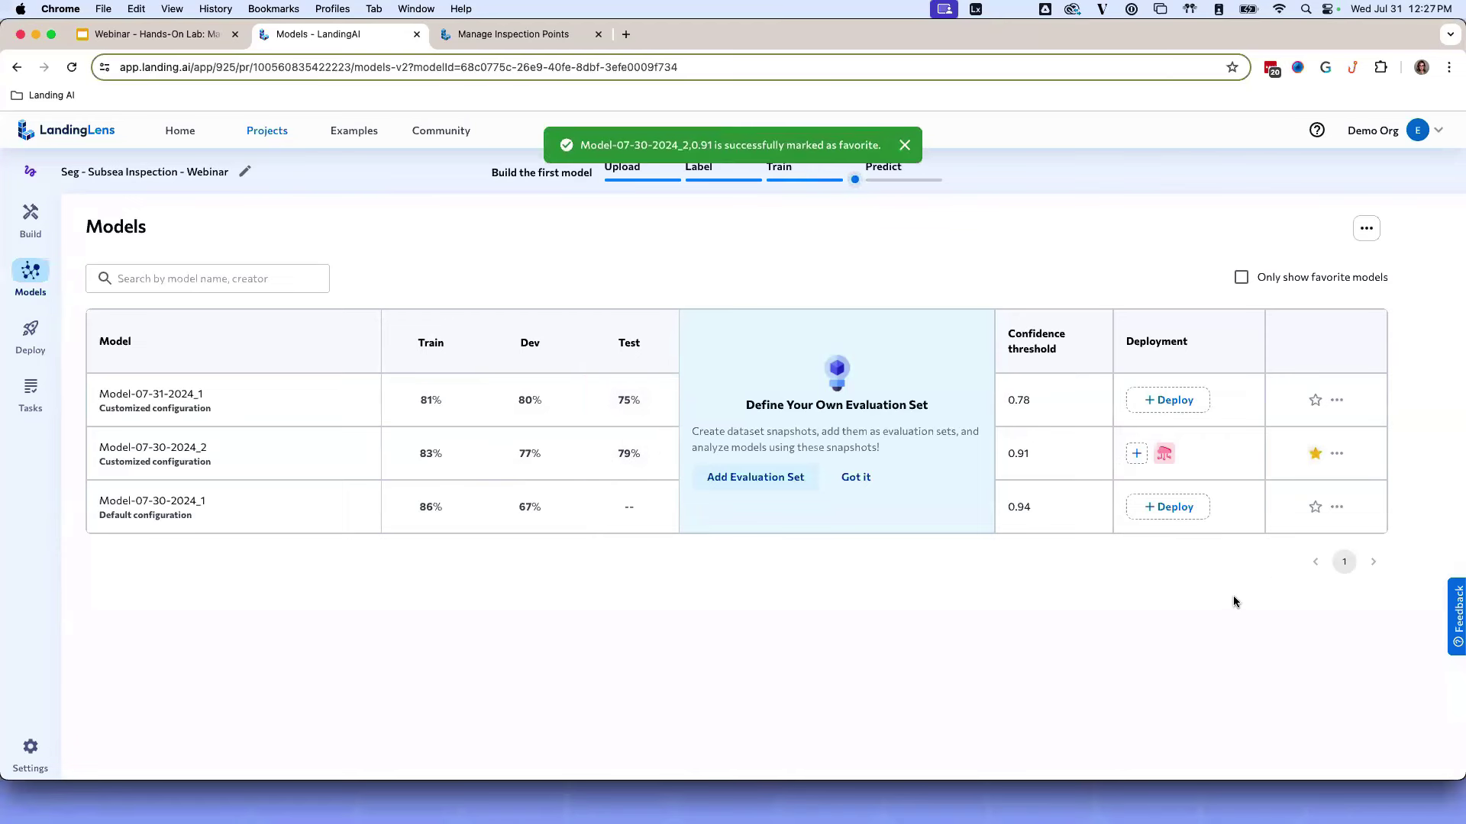
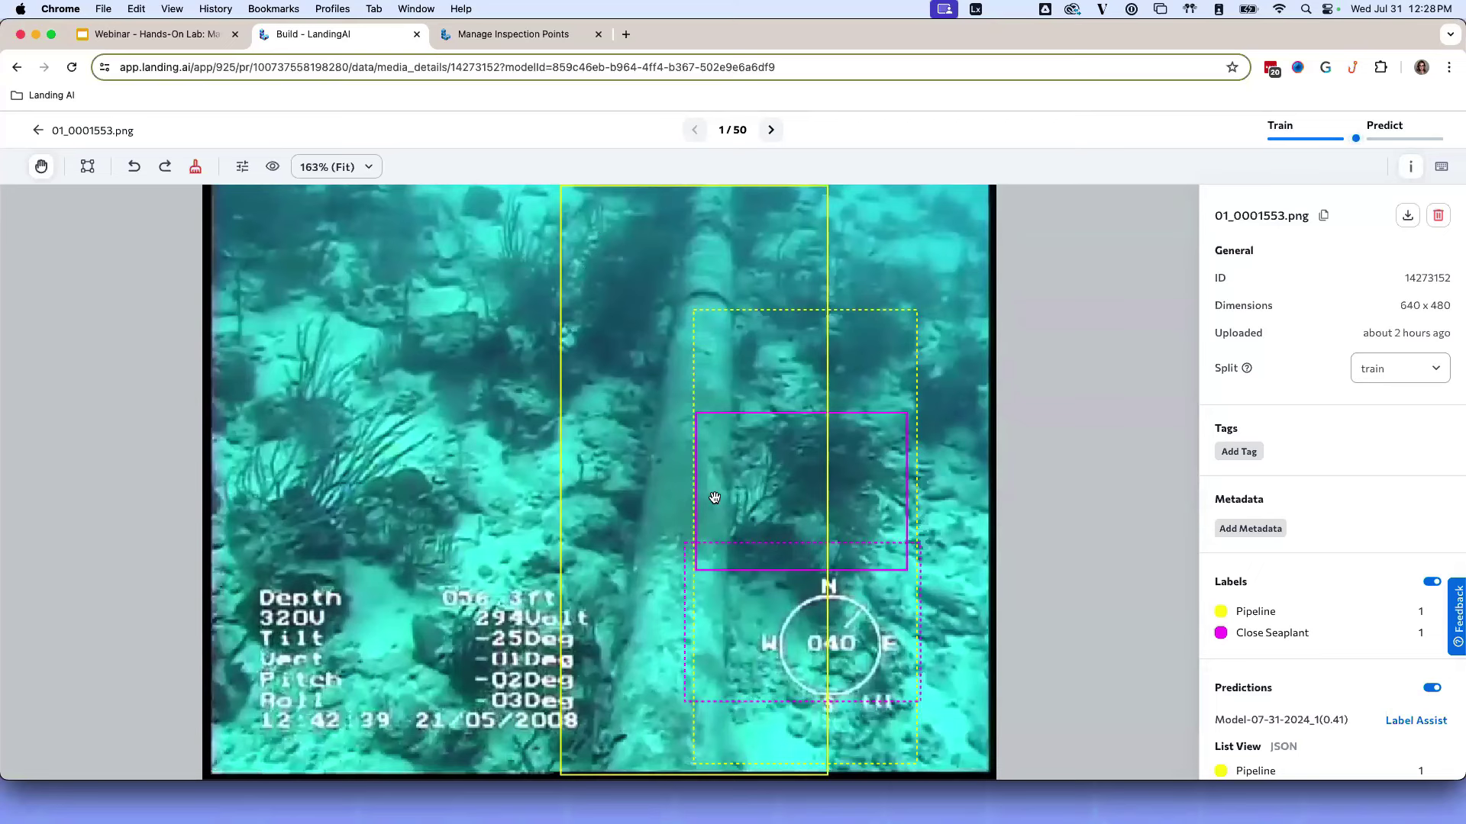
# - Return to the Build overview of the OD Subsea Inspection project and filter the images by Unlabeled media status
pyautogui.click(32, 134)
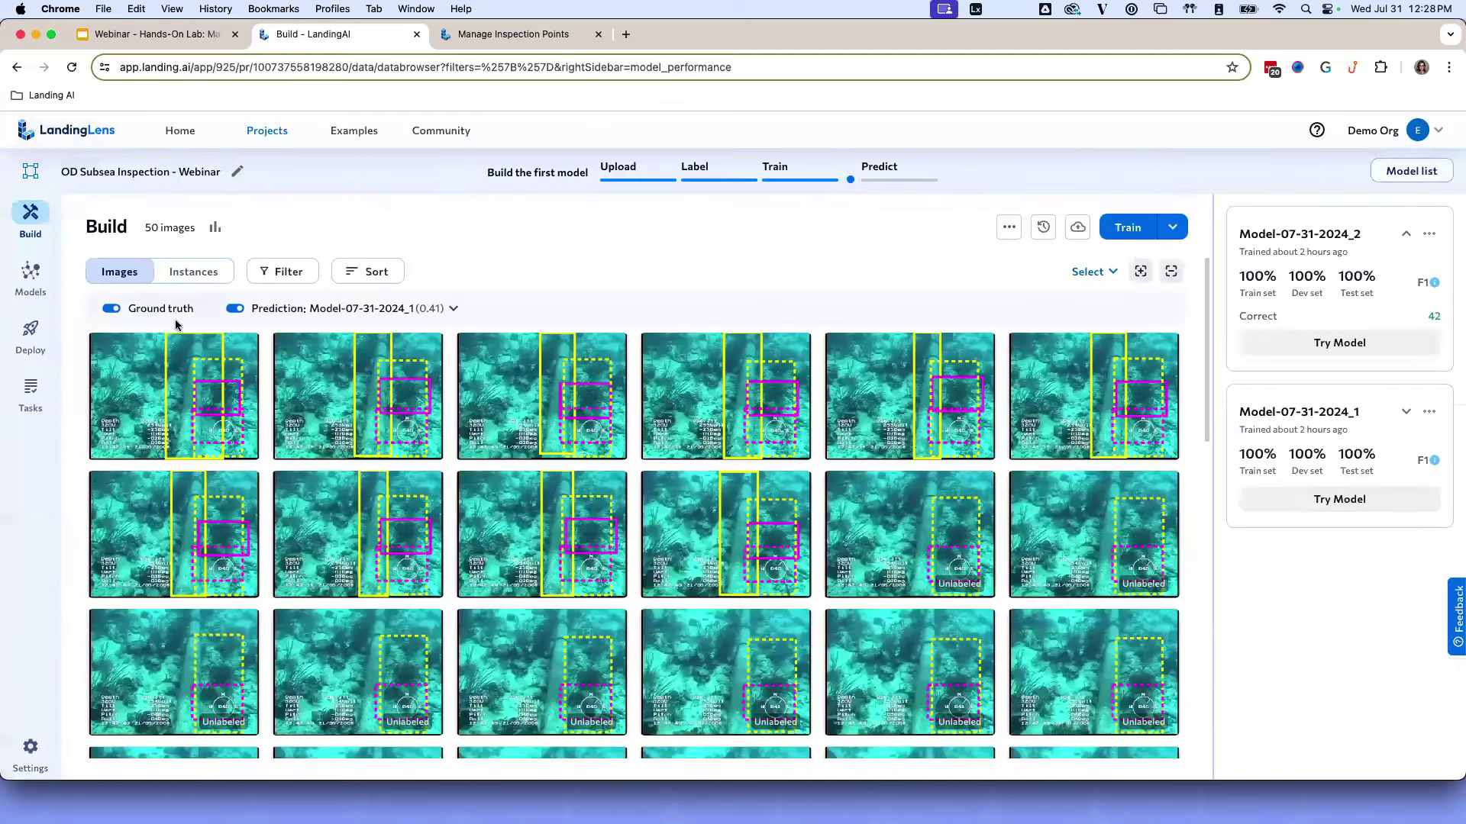
pyautogui.click(262, 274)
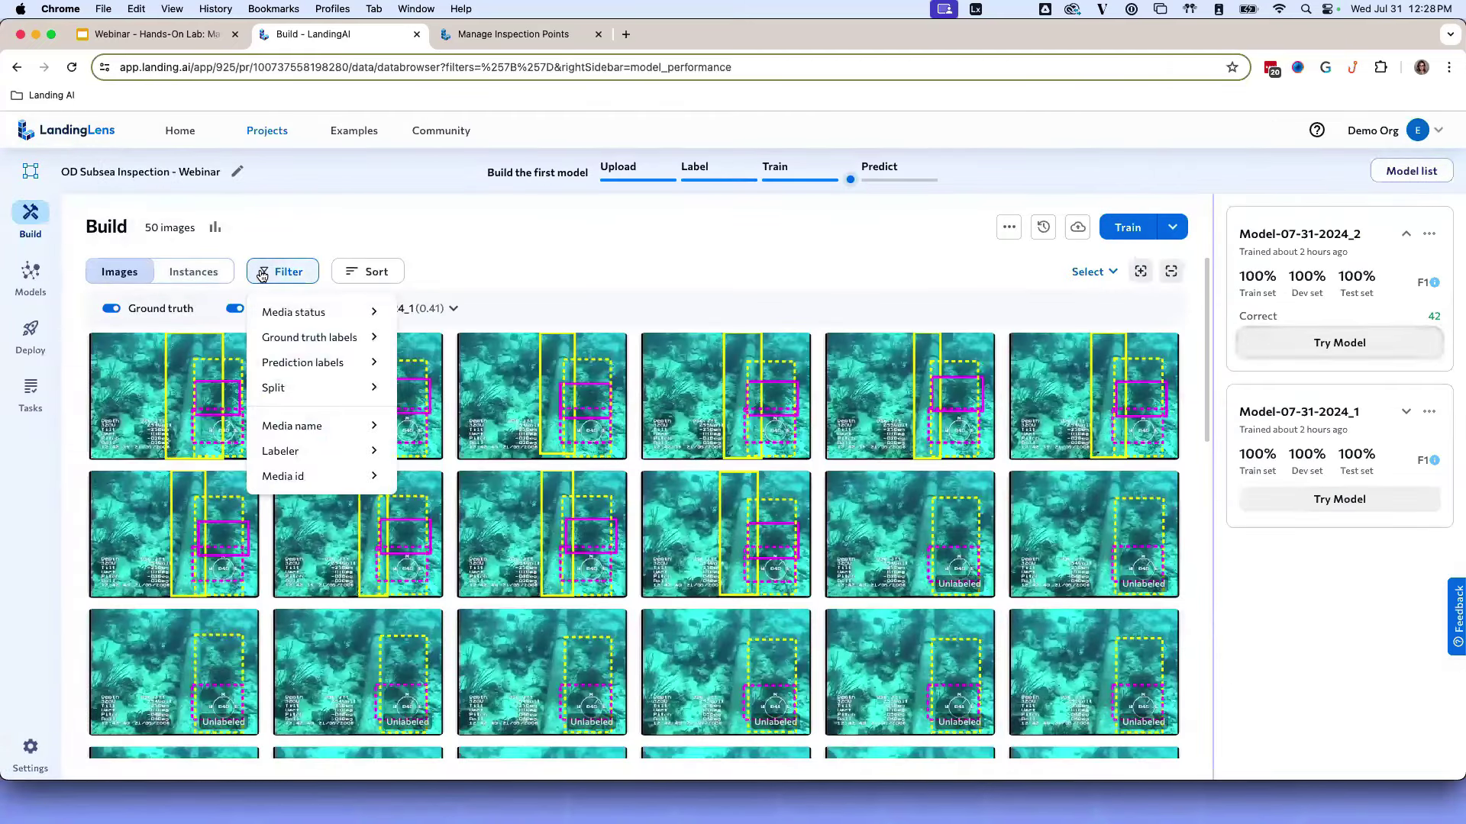
pyautogui.moveTo(363, 315)
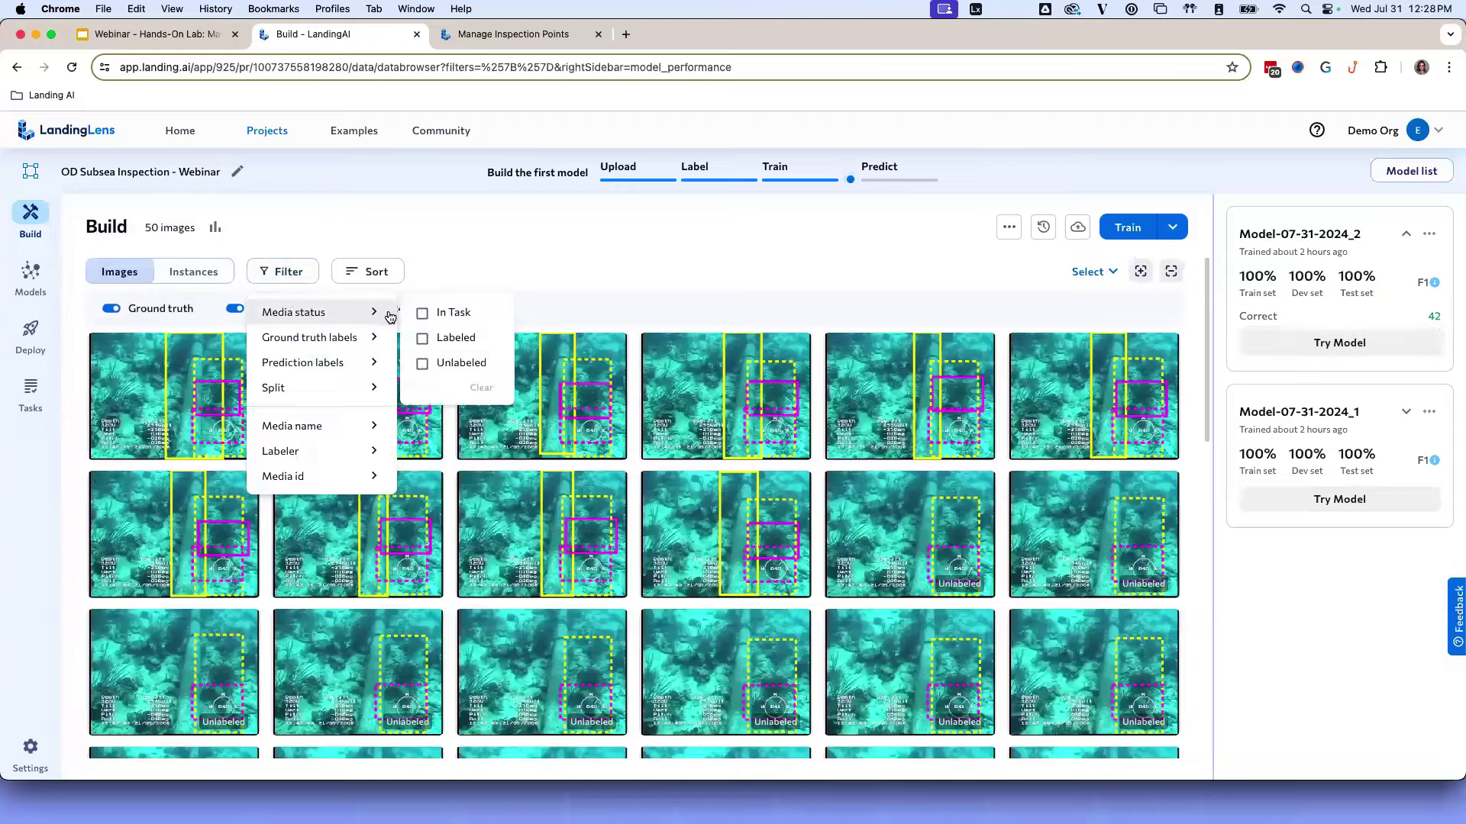
pyautogui.click(435, 365)
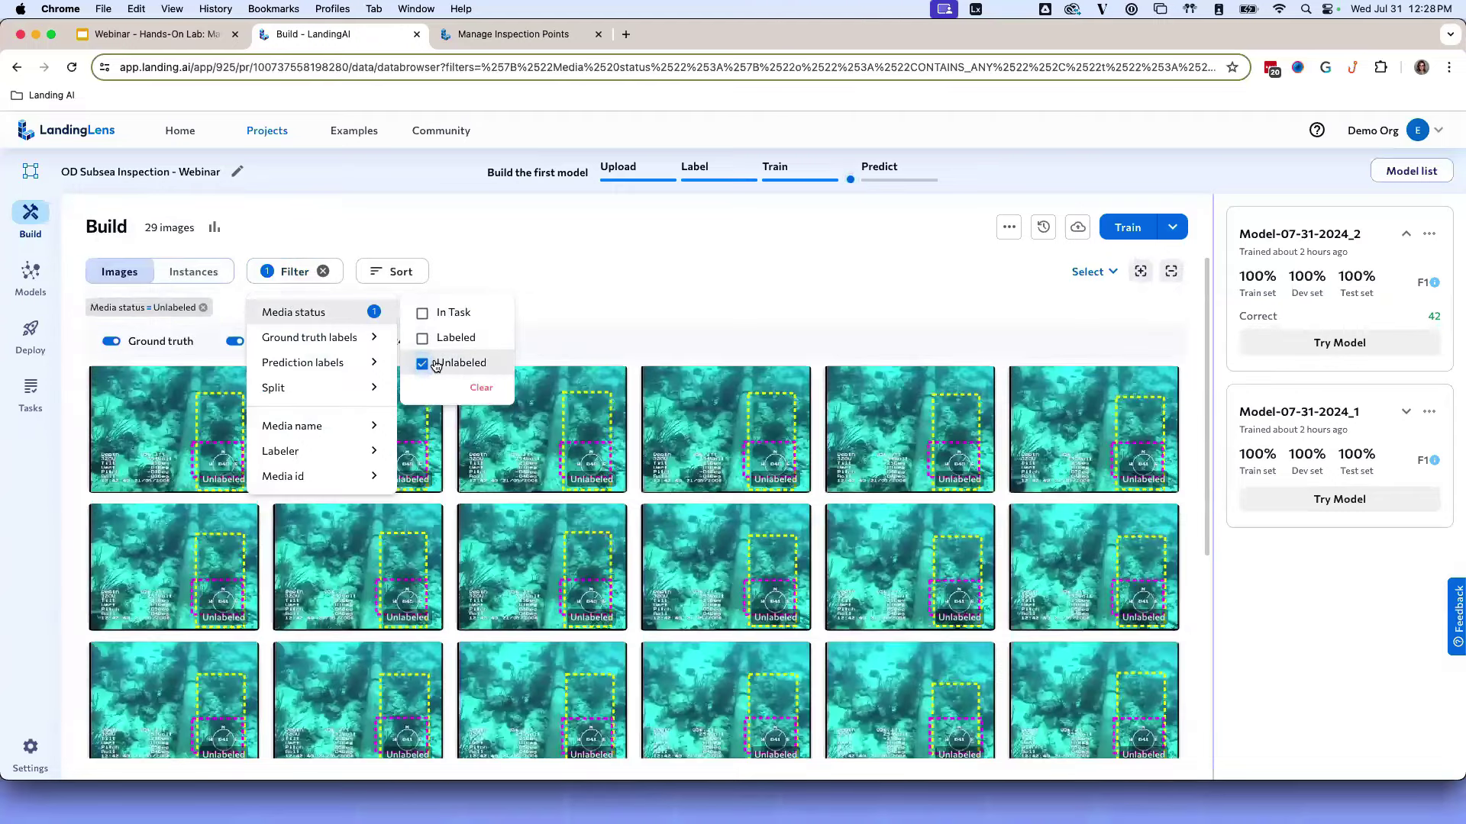
pyautogui.click(643, 308)
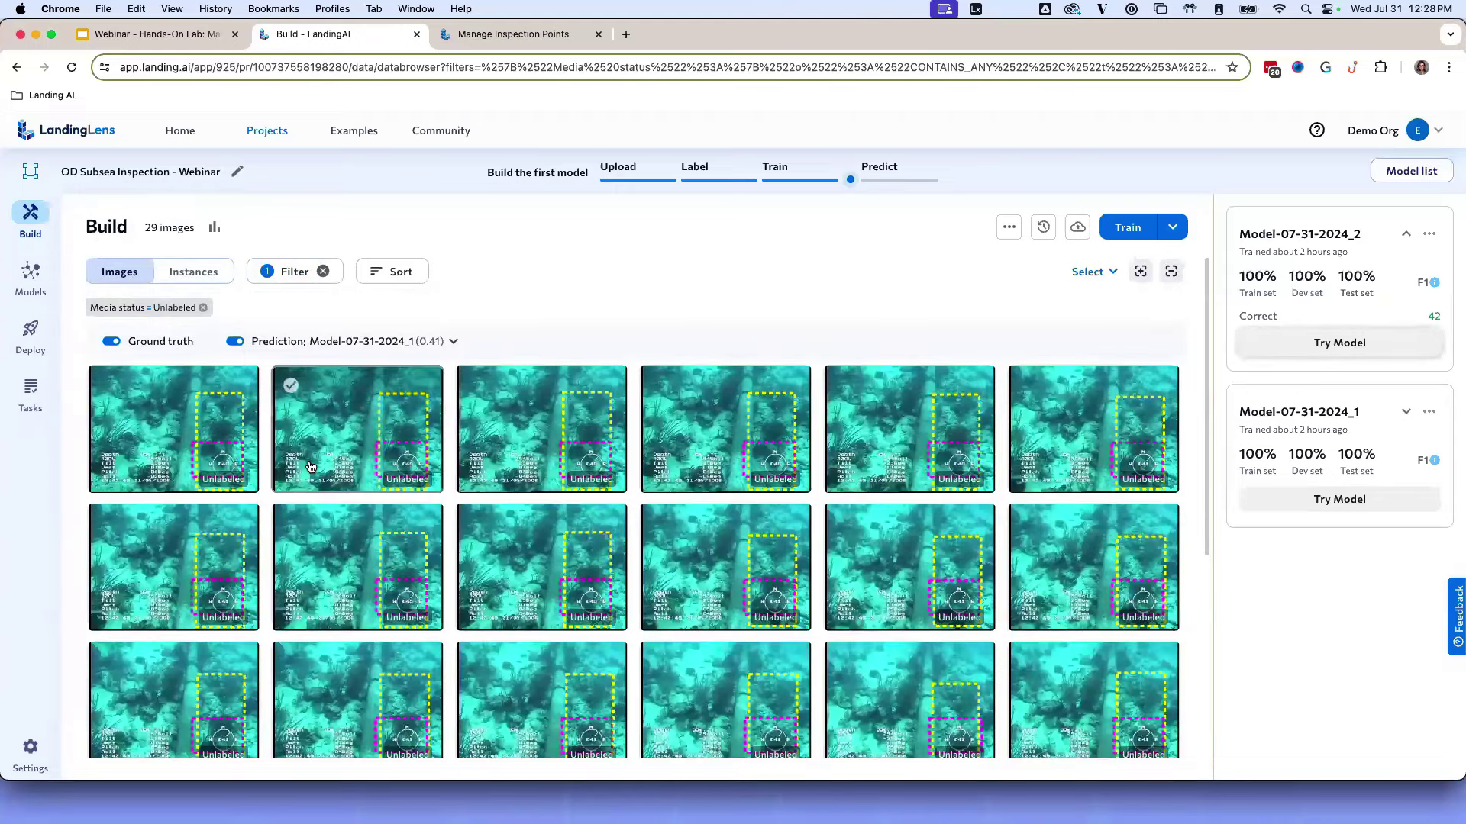
# - Open the unlabeled image 01_0001575.png, enable Label Assist and accept all suggested labels at the 0.41 confidence threshold
pyautogui.scroll(-5, 311, 458)
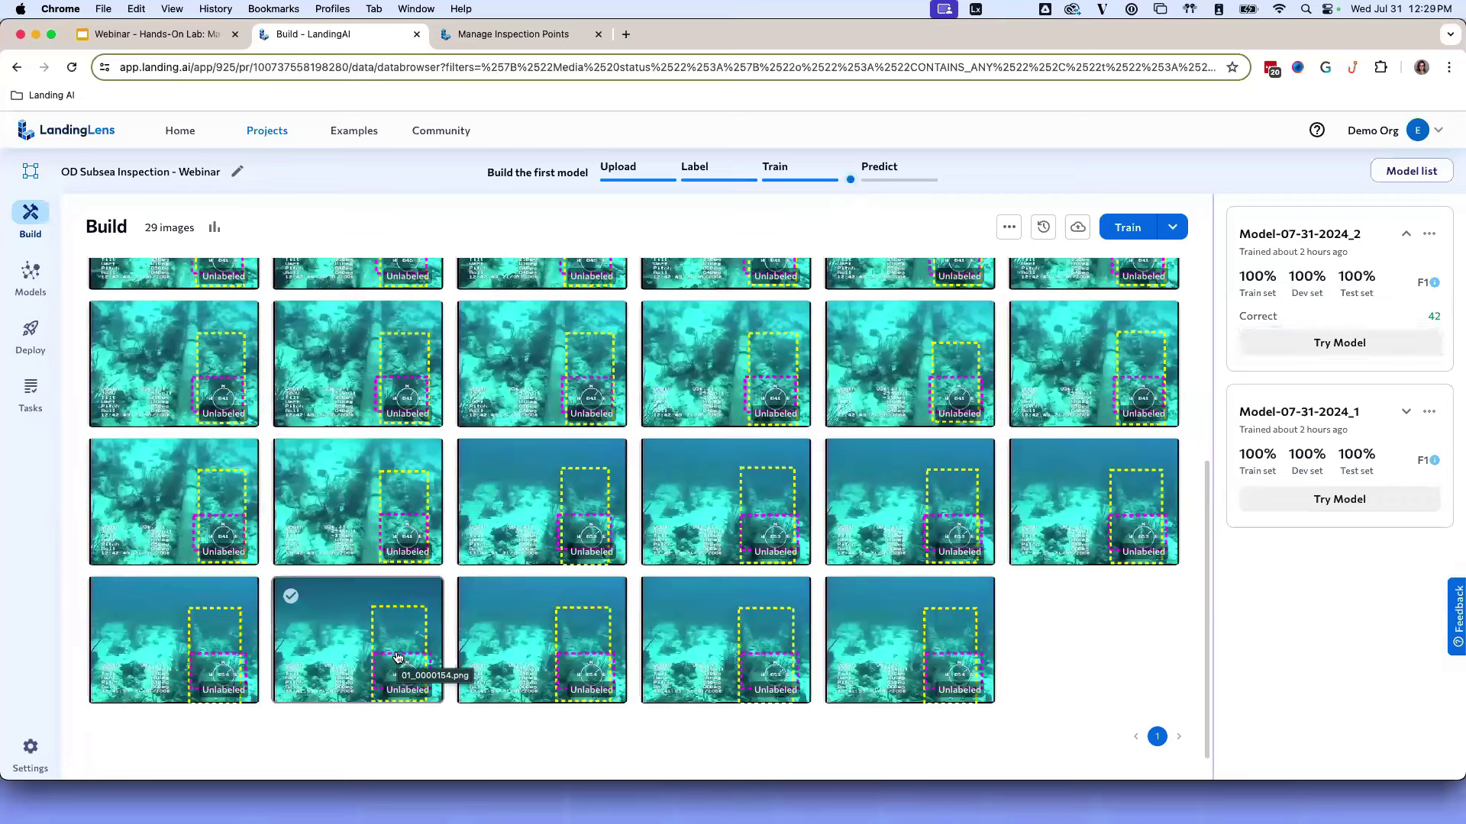
pyautogui.click(183, 486)
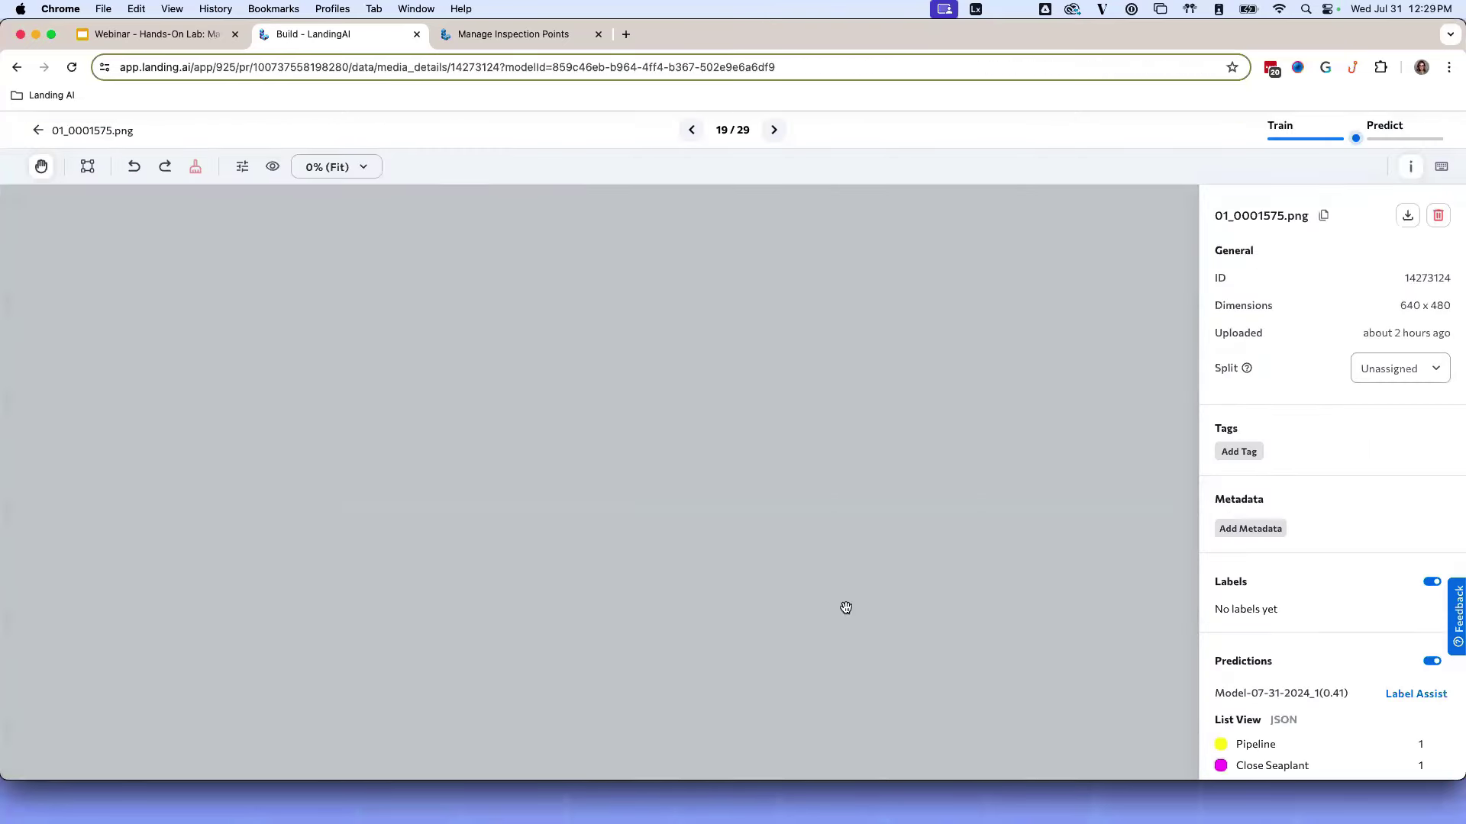
pyautogui.scroll(-1, 1398, 712)
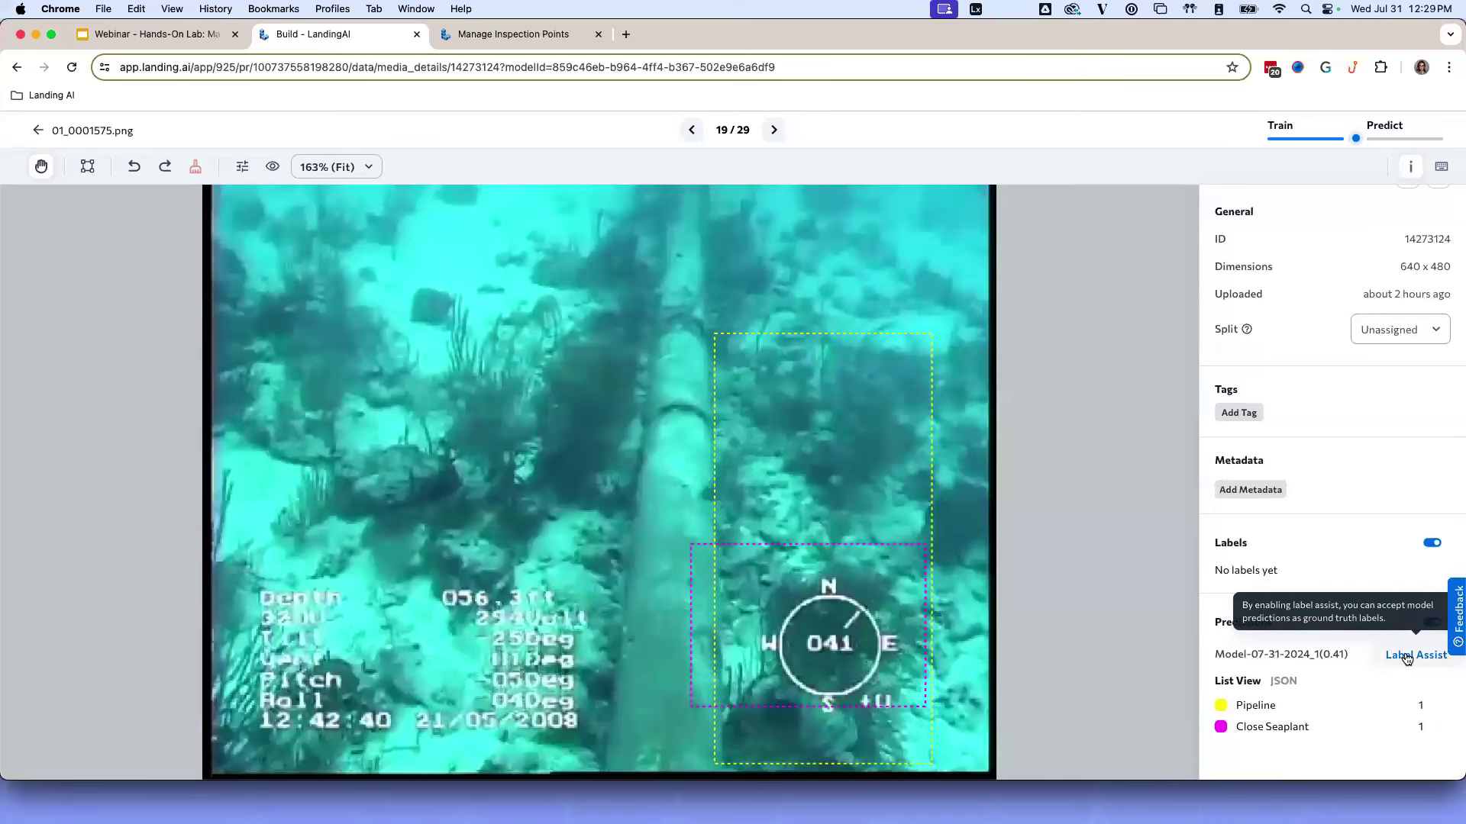
pyautogui.click(1410, 654)
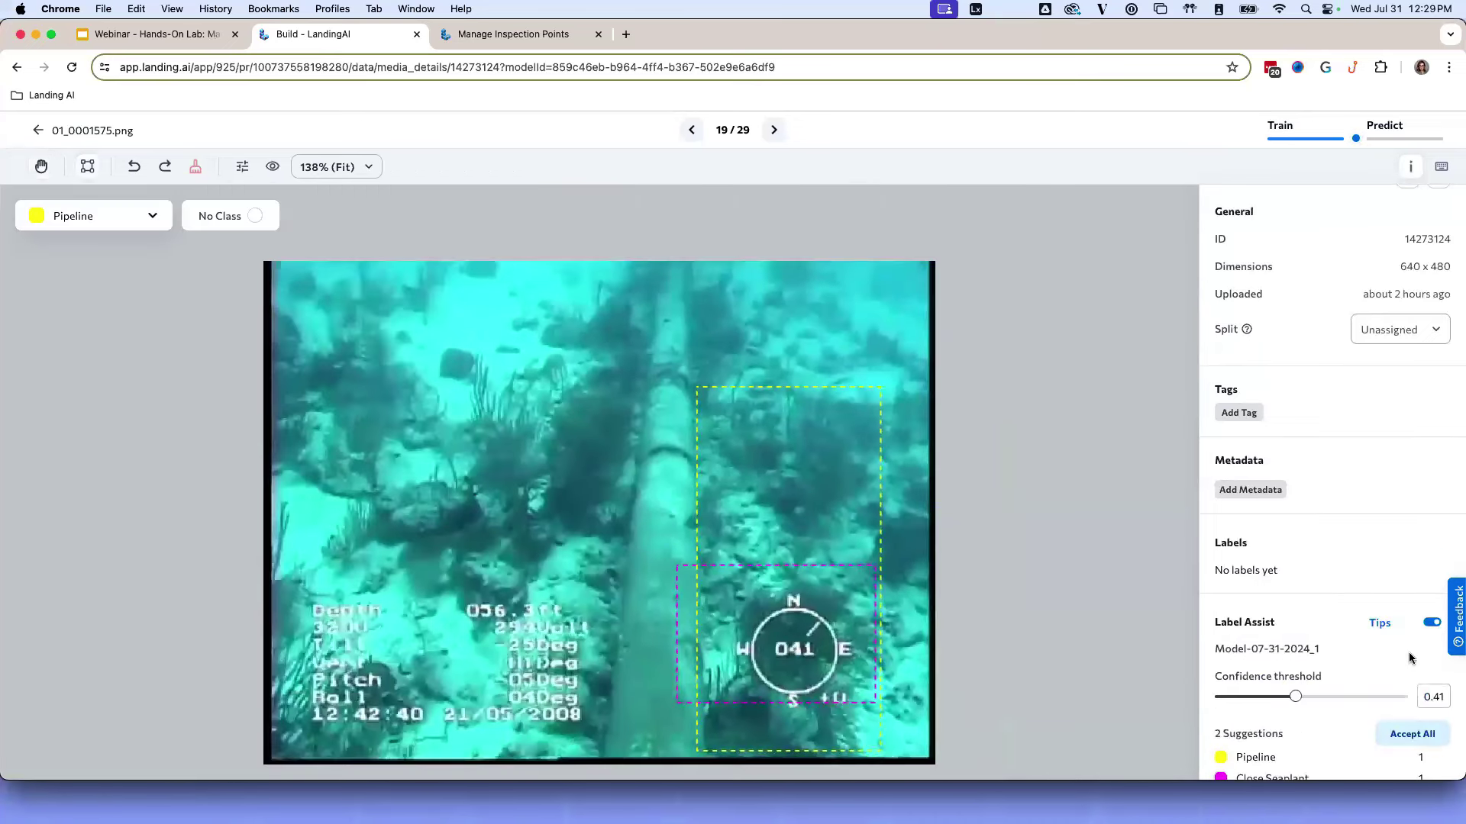
pyautogui.scroll(-1, 1356, 685)
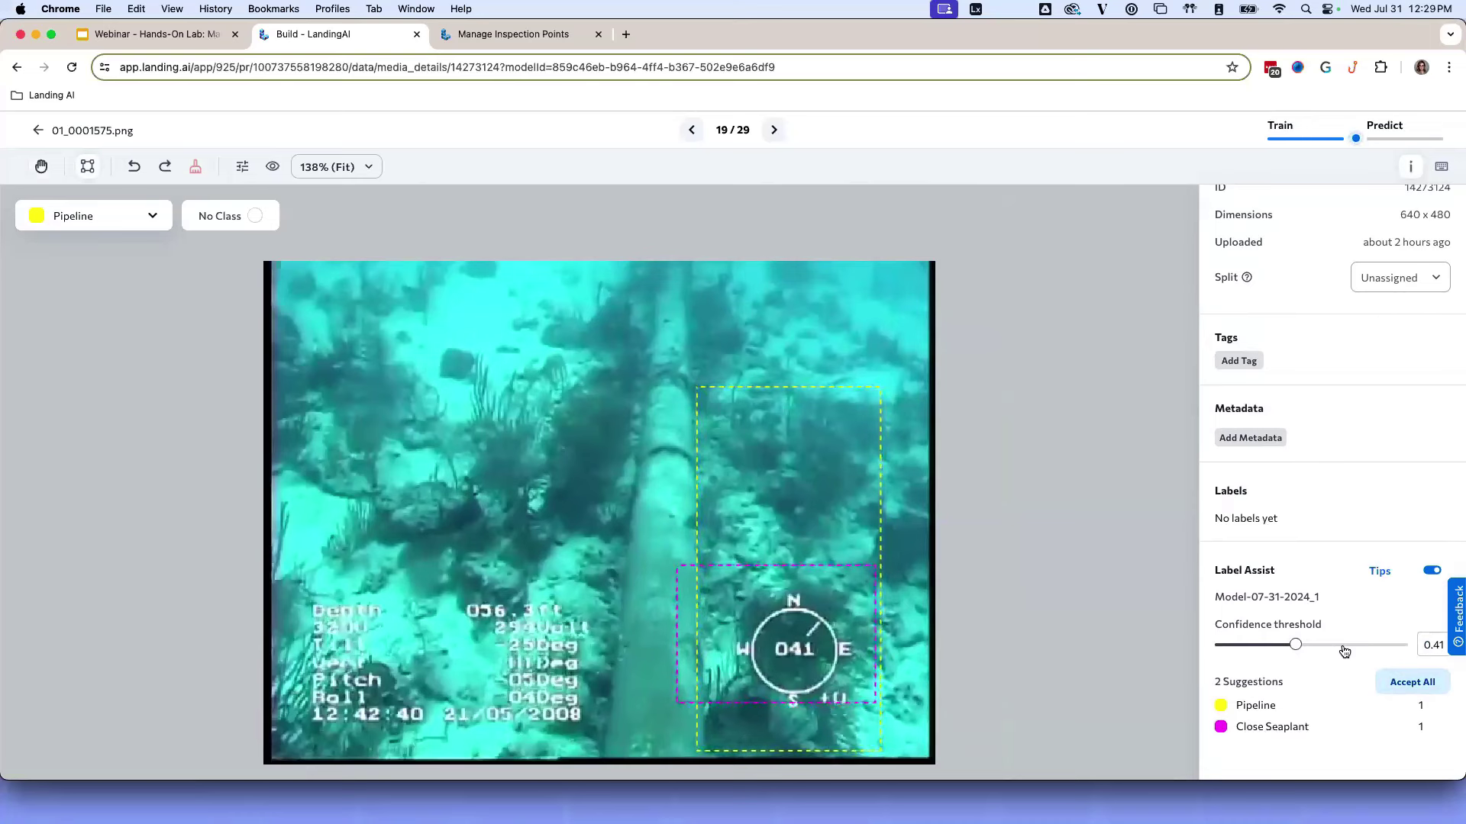
pyautogui.click(1408, 682)
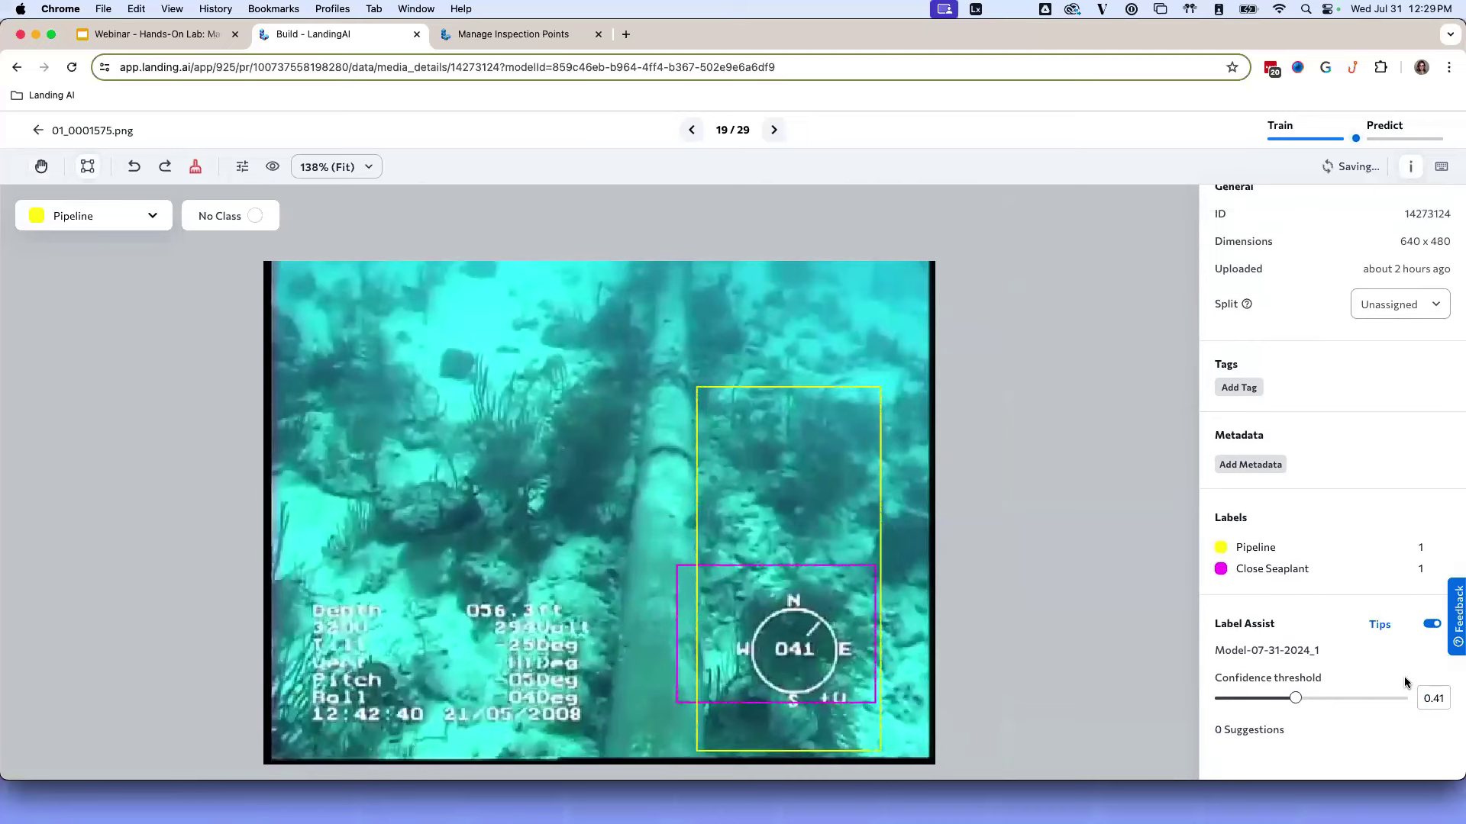
# - Resize the Pipeline bounding box so it encloses the pipe from the image's upper edge downward
pyautogui.moveTo(707, 386); pyautogui.dragTo(609, 265)
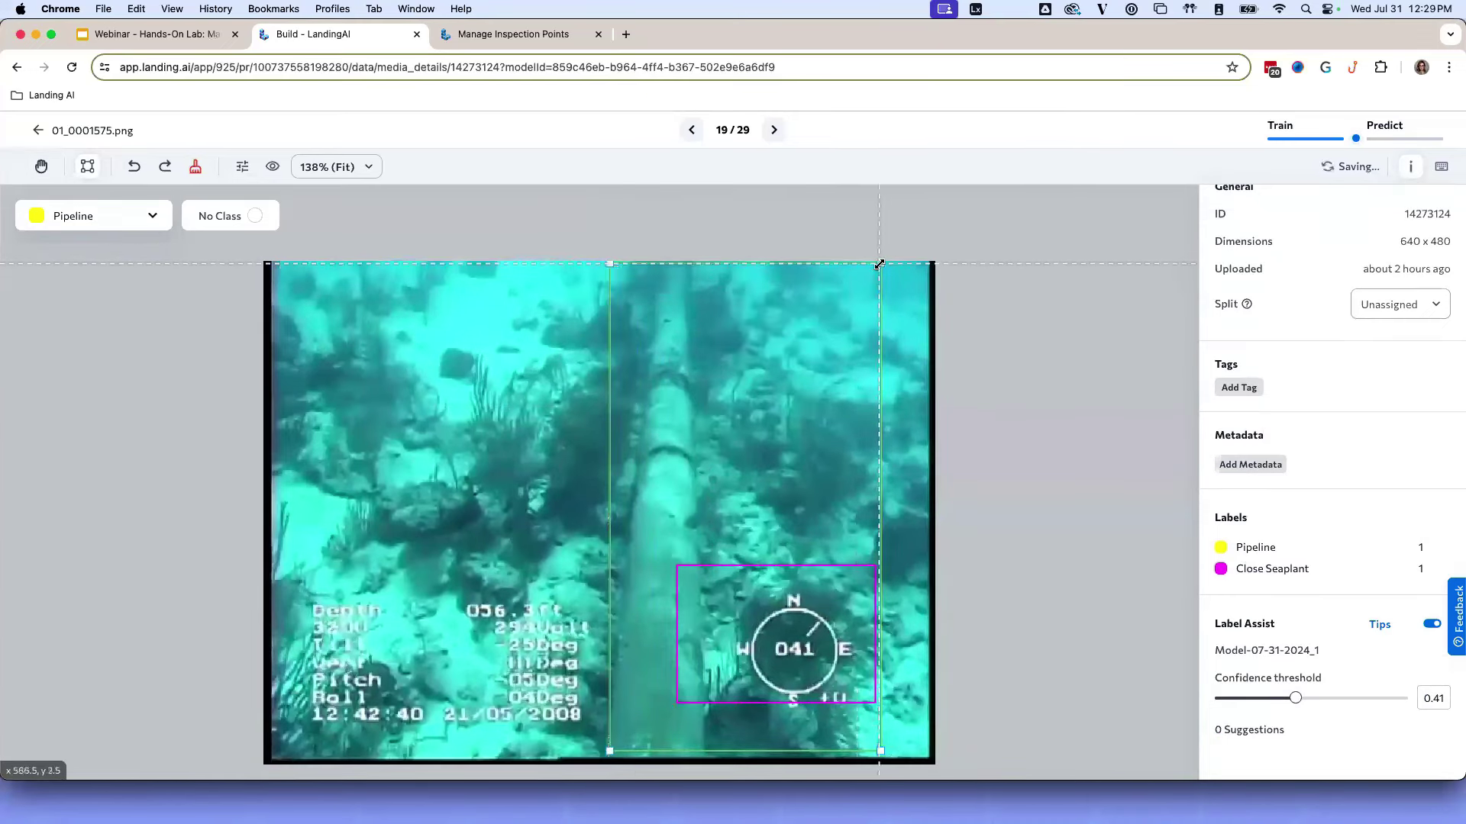
pyautogui.moveTo(876, 263); pyautogui.dragTo(703, 261)
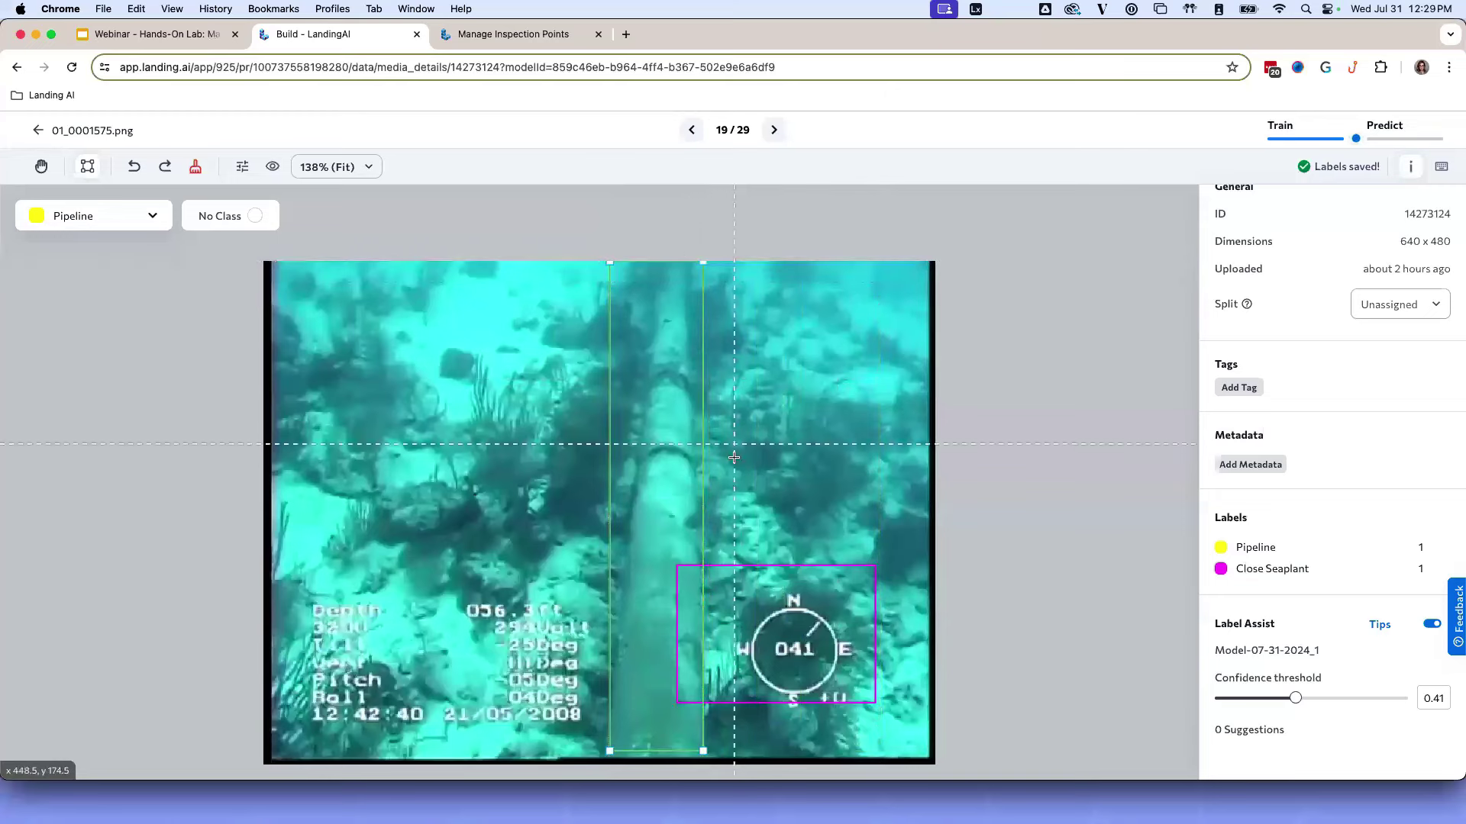
# - Move the Close Seaplant bounding box in 01_0001575.png slightly downward over the compass overlay
pyautogui.click(758, 566)
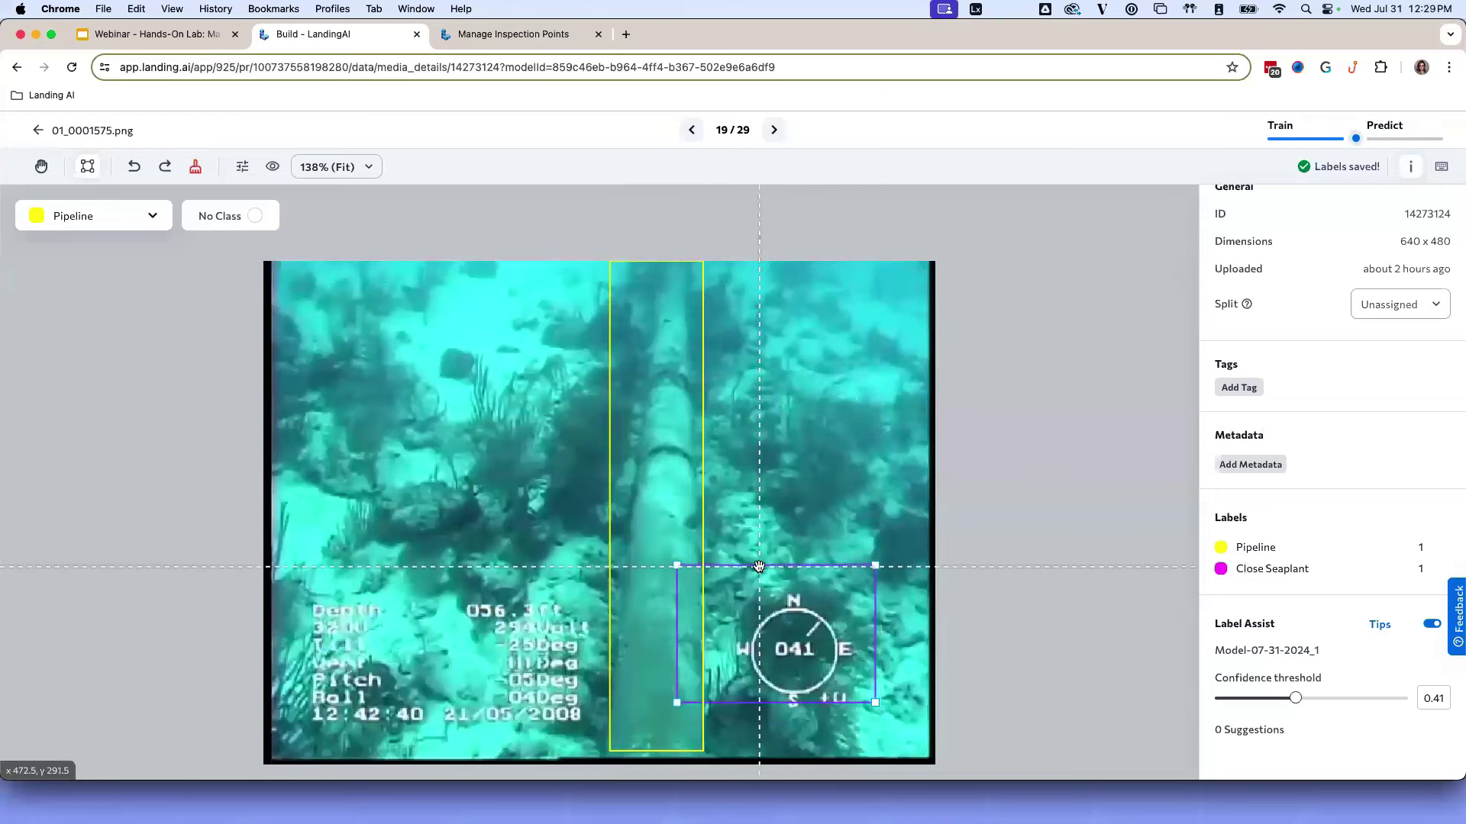
pyautogui.moveTo(758, 566); pyautogui.dragTo(761, 590)
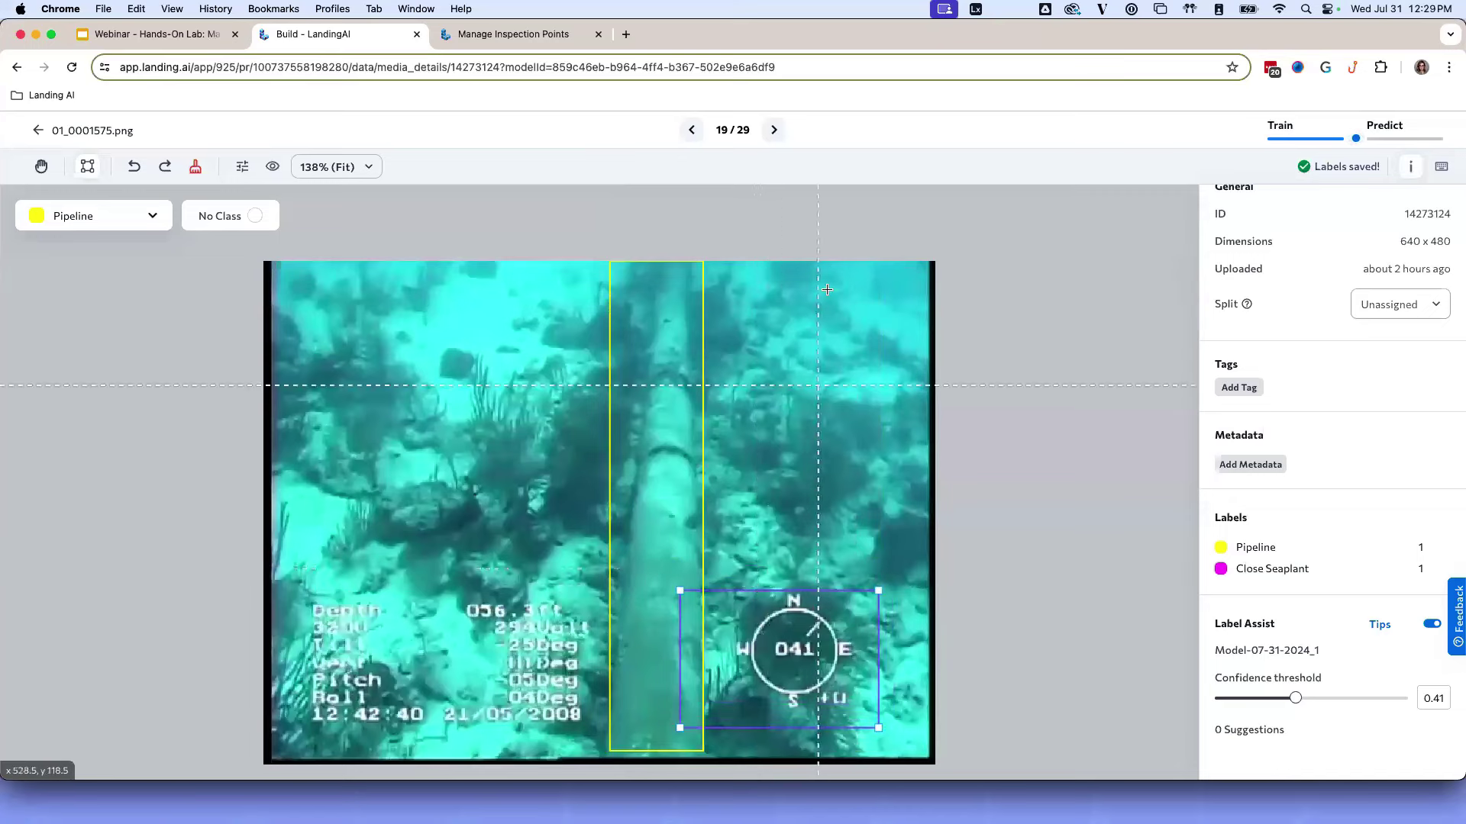
# - Go to the next unlabeled image, 01_0001579.png, and accept all Label Assist suggestions
pyautogui.click(774, 132)
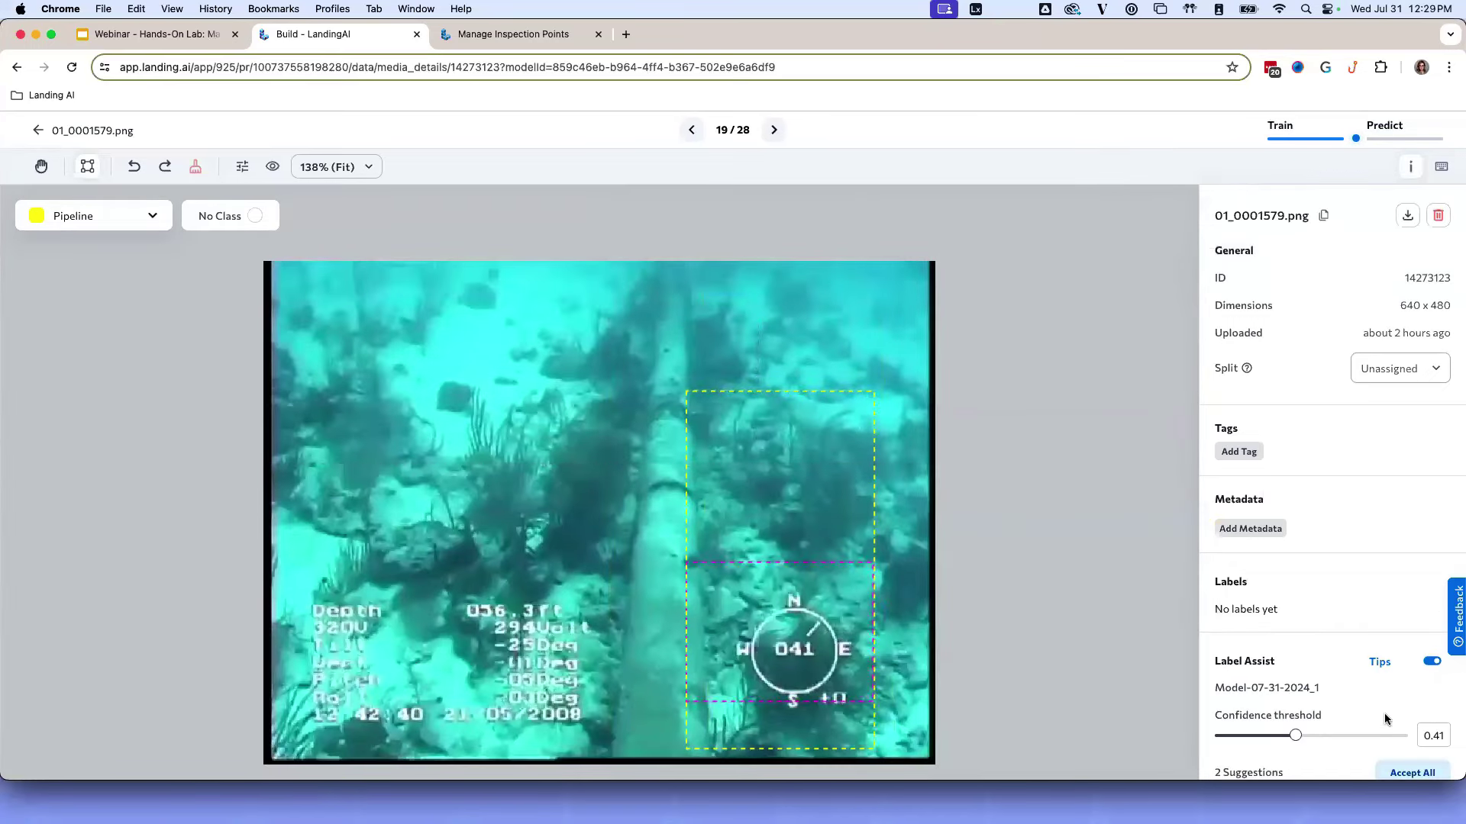
pyautogui.scroll(-2, 1420, 664)
pyautogui.click(1409, 683)
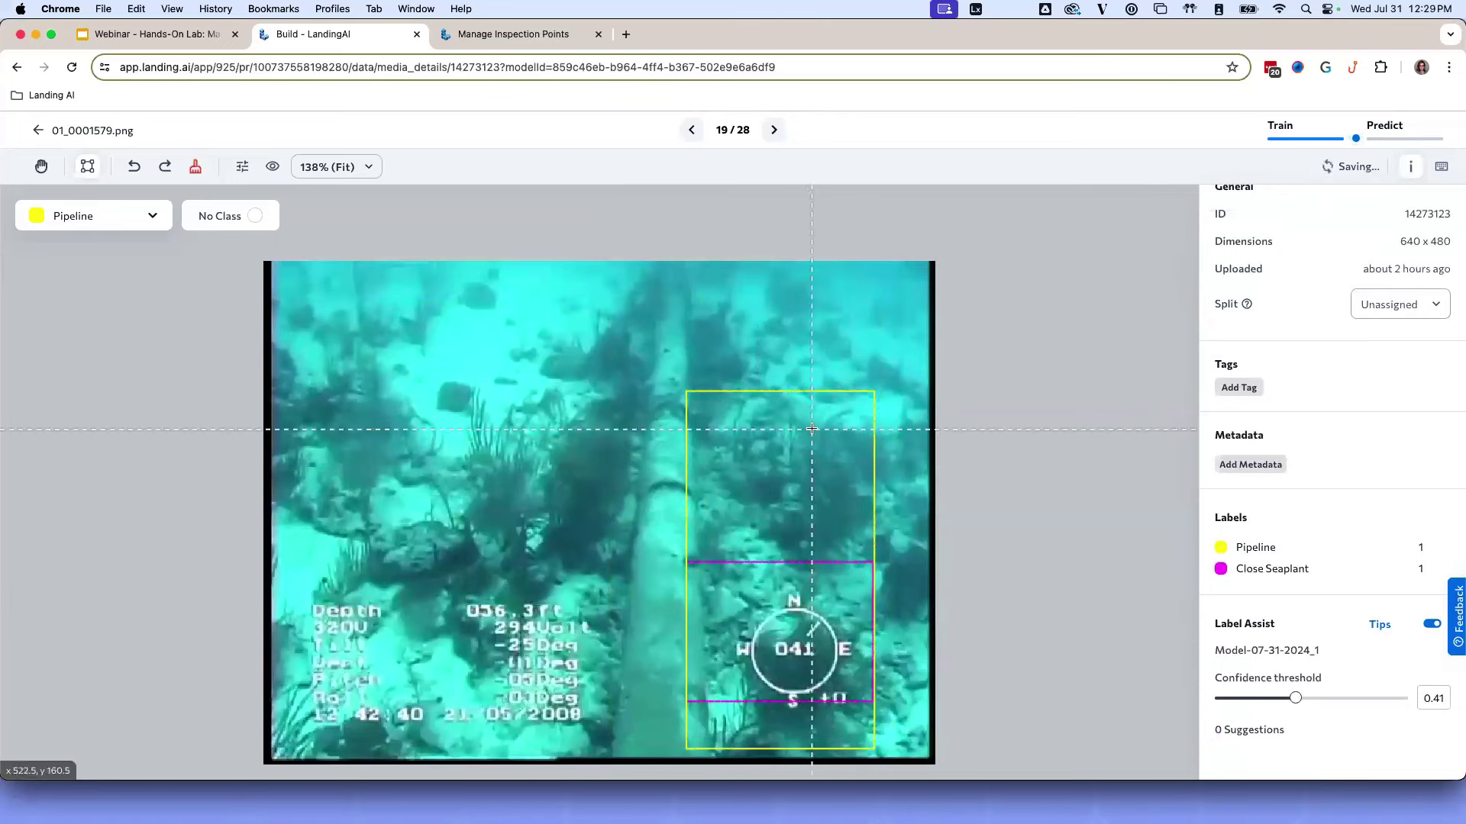
# - Resize the Pipeline box to enclose the pipe up to the image's upper edge, and move the Close Seaplant box downward
pyautogui.moveTo(687, 391); pyautogui.dragTo(609, 264)
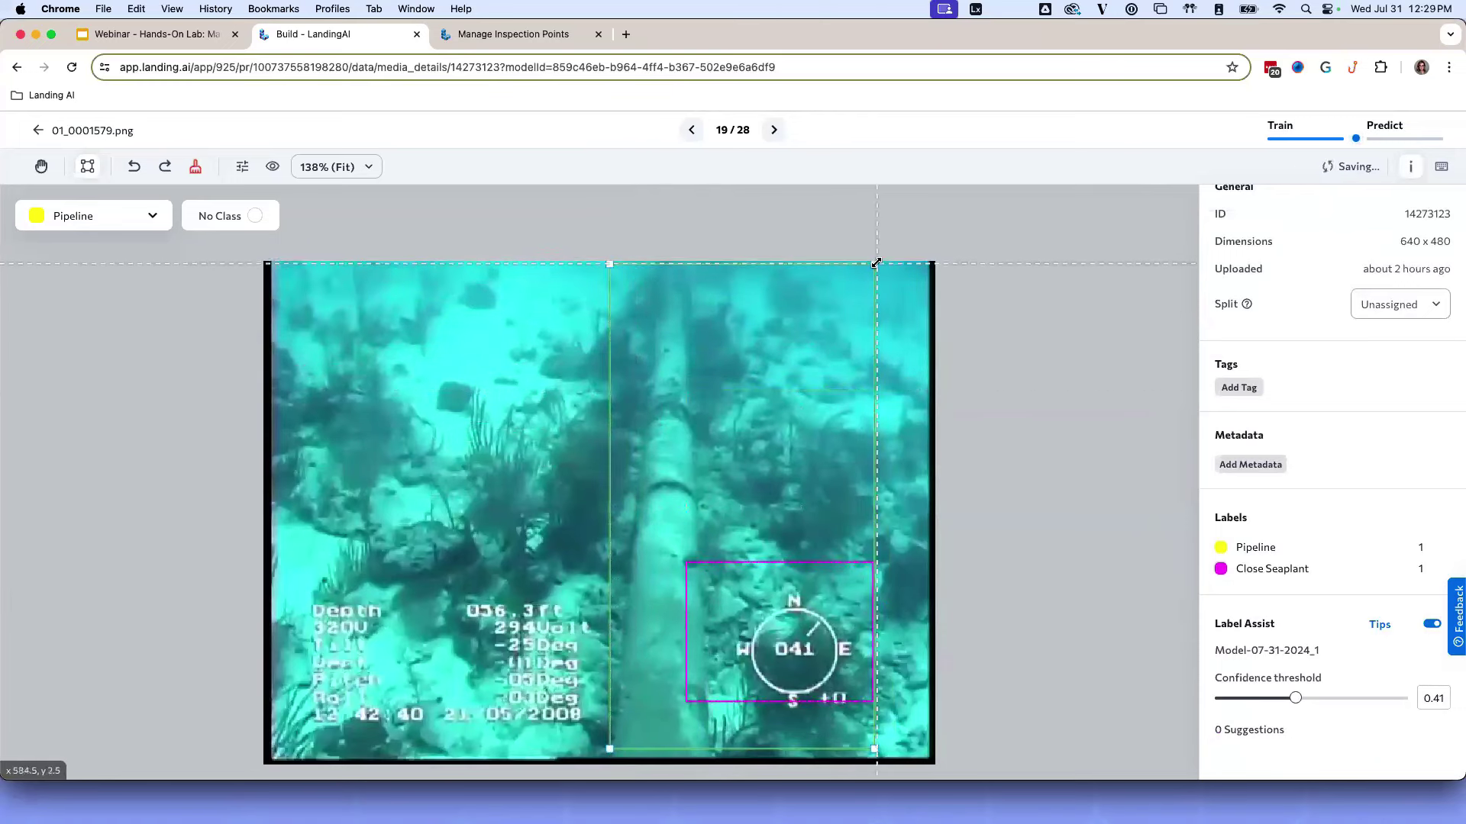
pyautogui.moveTo(874, 263); pyautogui.dragTo(707, 264)
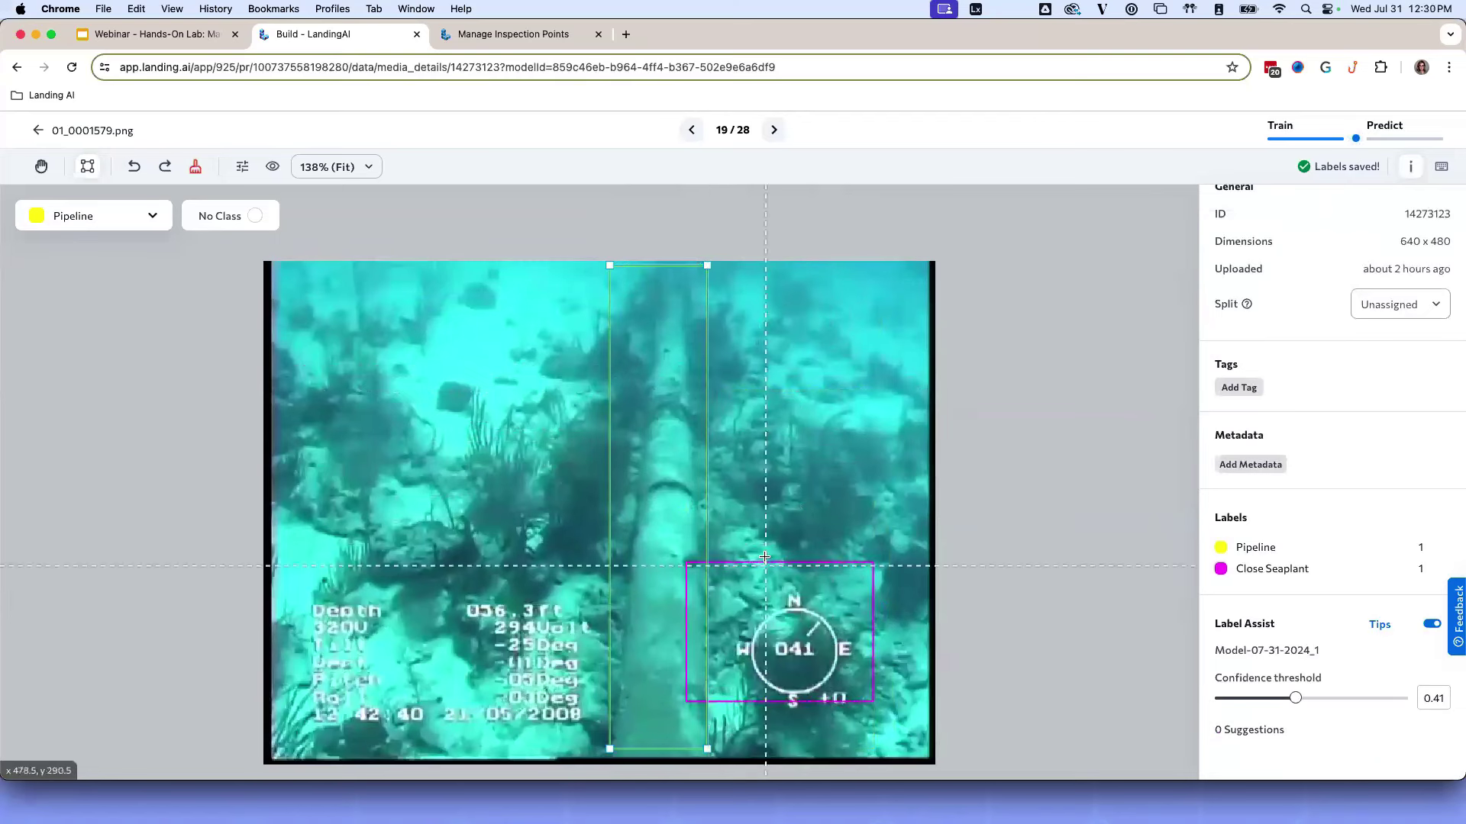
pyautogui.click(784, 563)
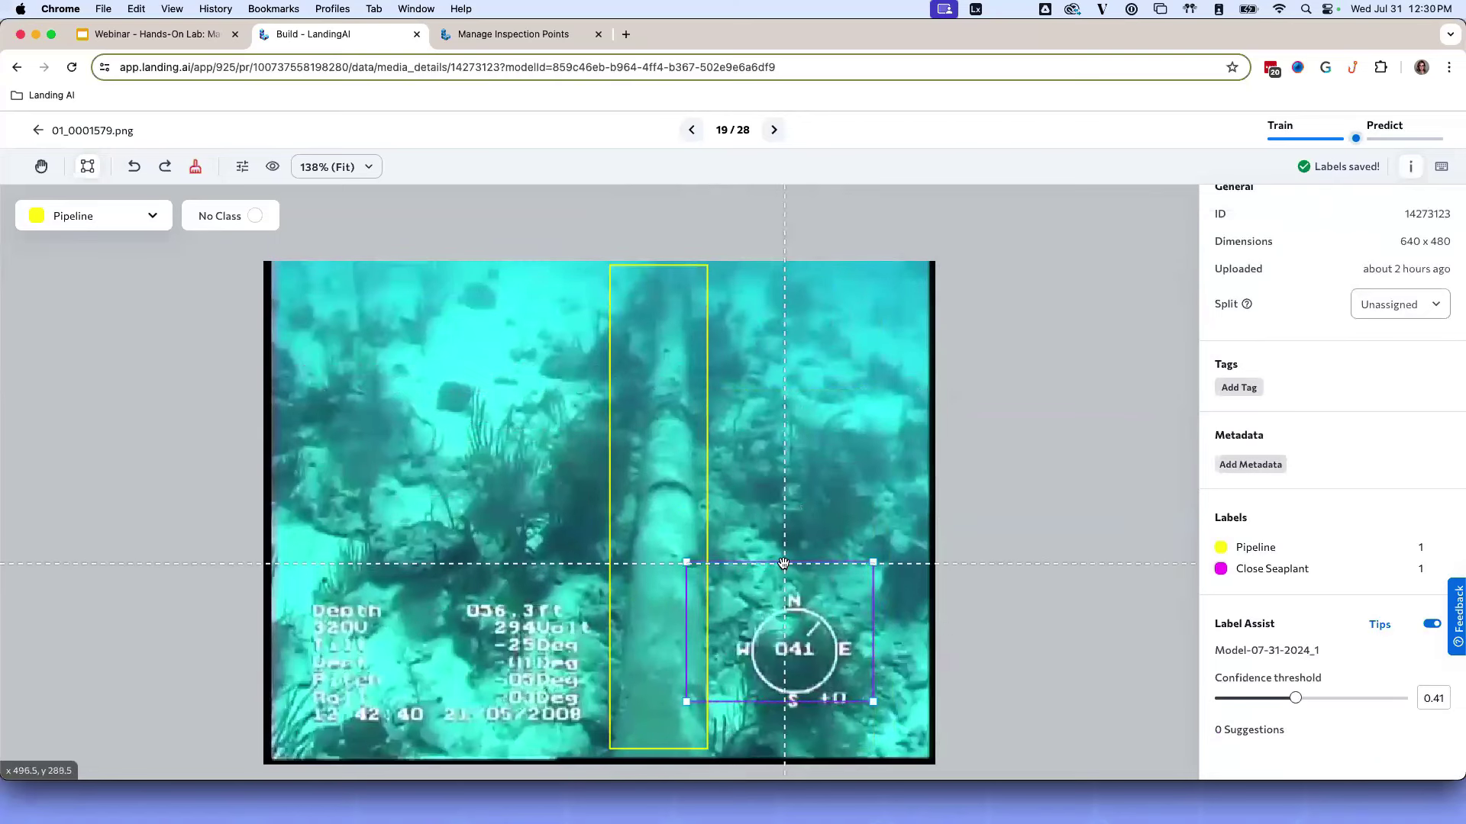
pyautogui.moveTo(783, 569); pyautogui.dragTo(779, 623)
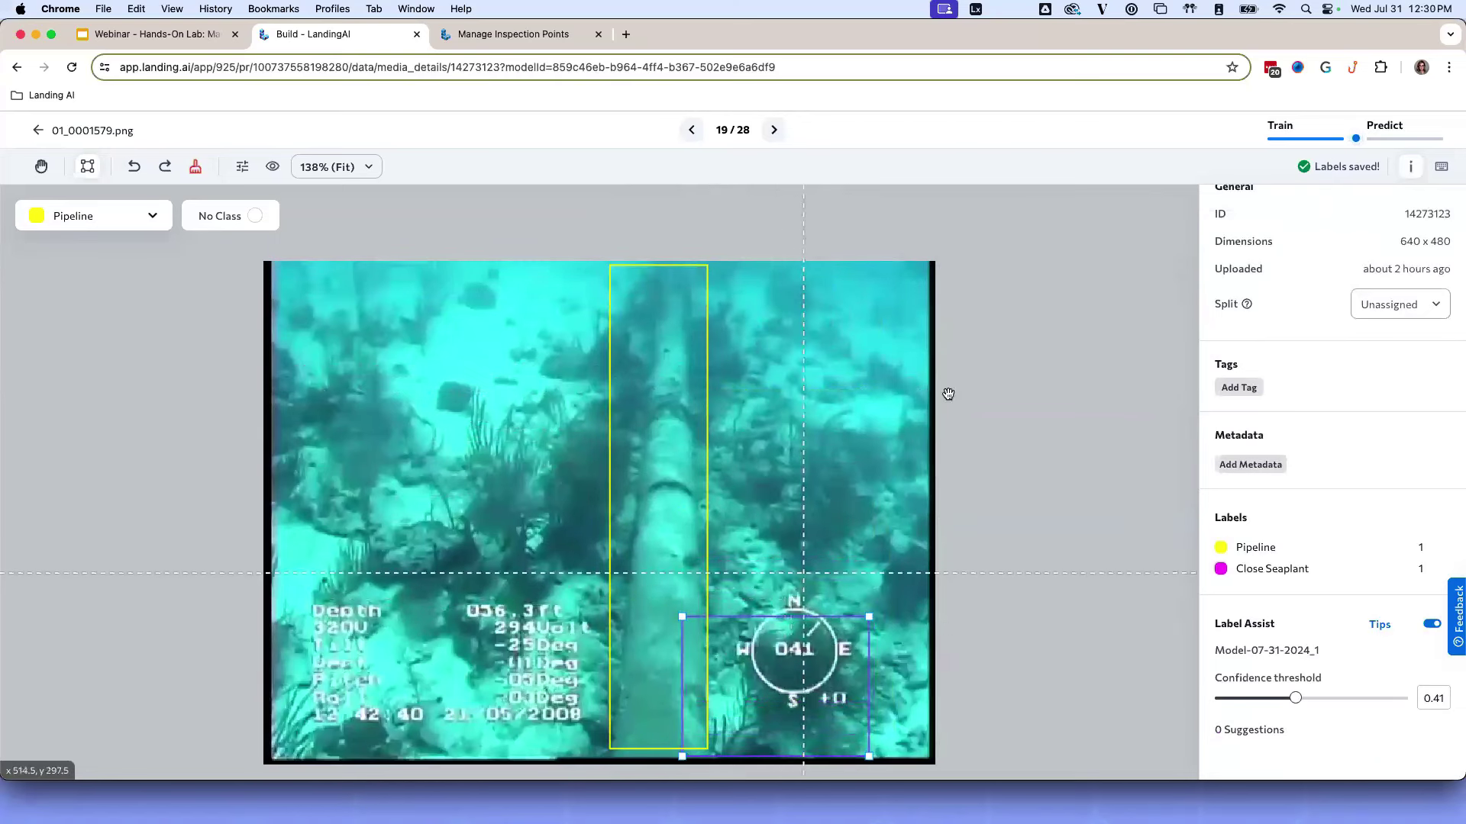
# - Go to image 01_0000159.png, accept all suggested labels and raise the Pipeline box's lower edge slightly
pyautogui.click(780, 130)
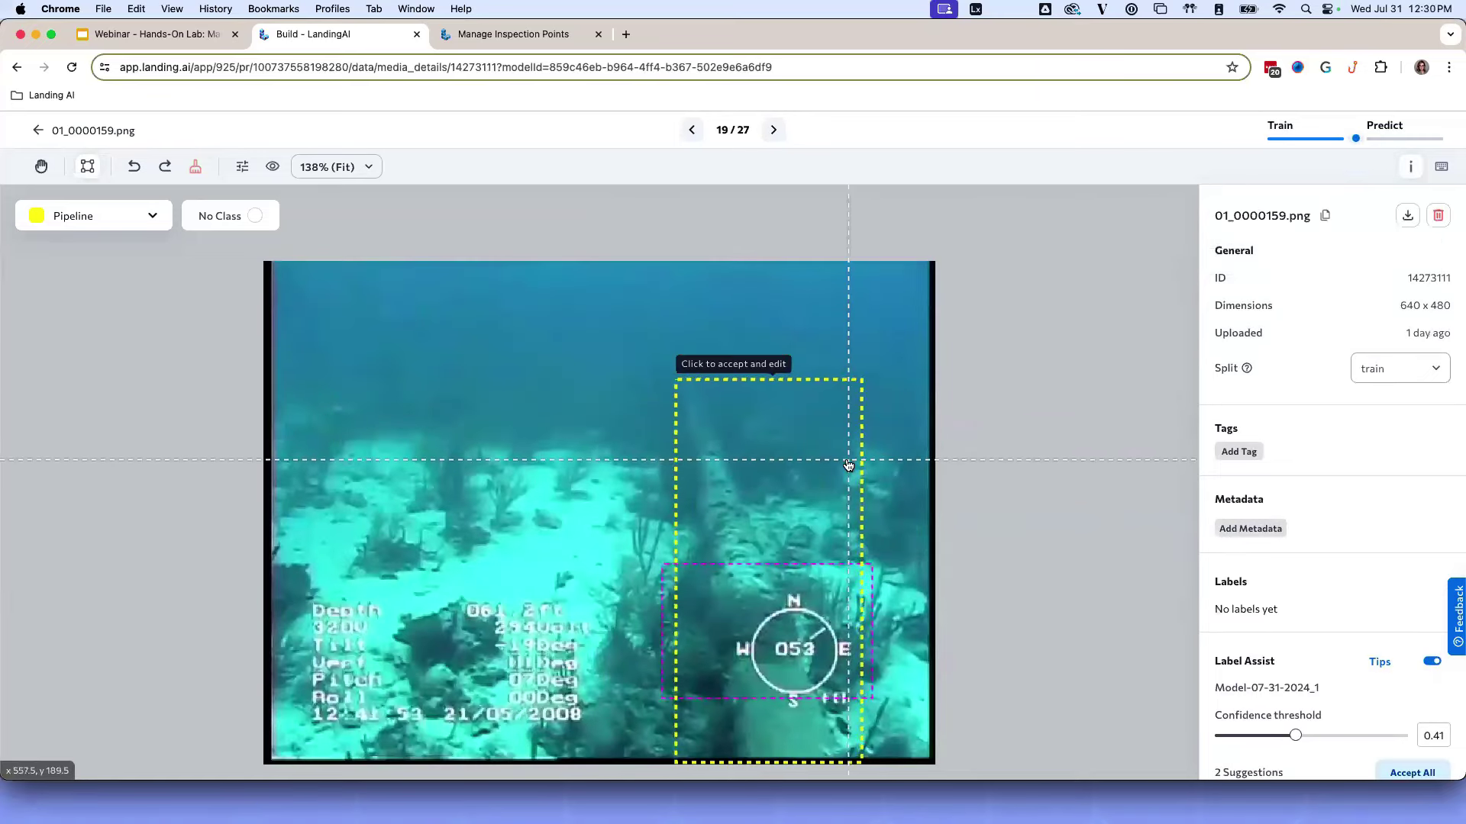
pyautogui.scroll(-2, 1367, 671)
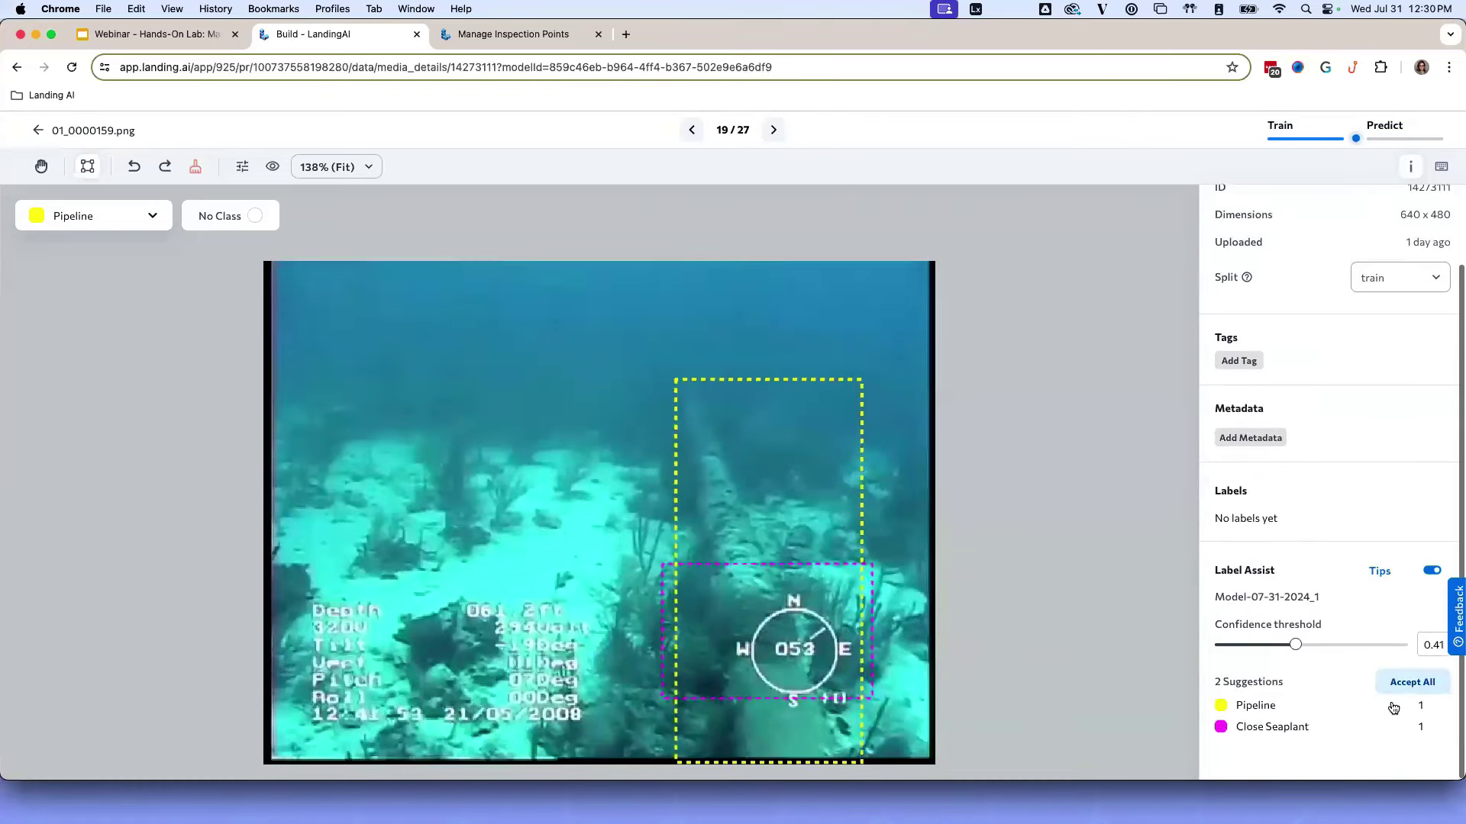
pyautogui.click(1408, 649)
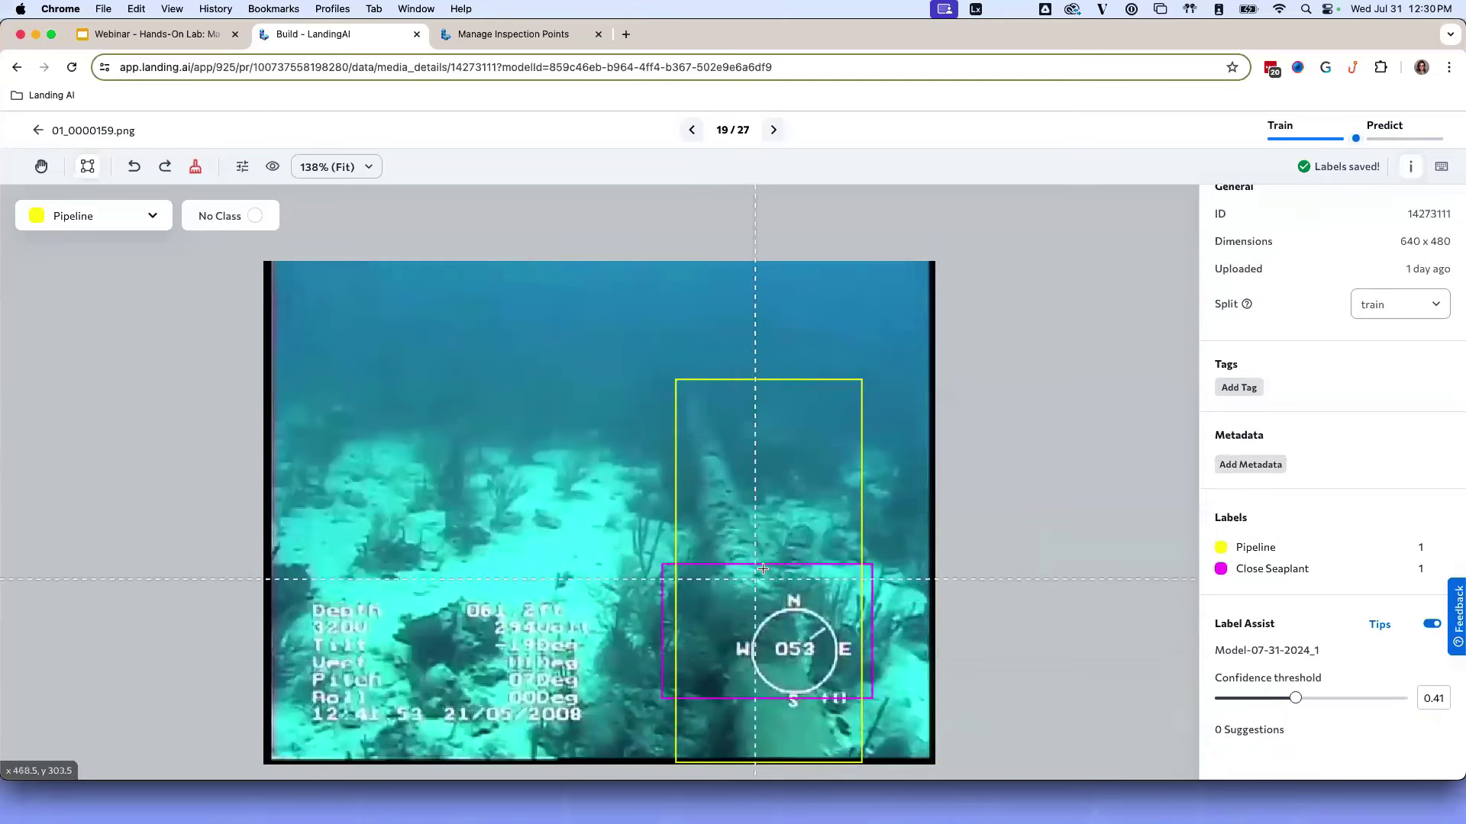
pyautogui.click(858, 742)
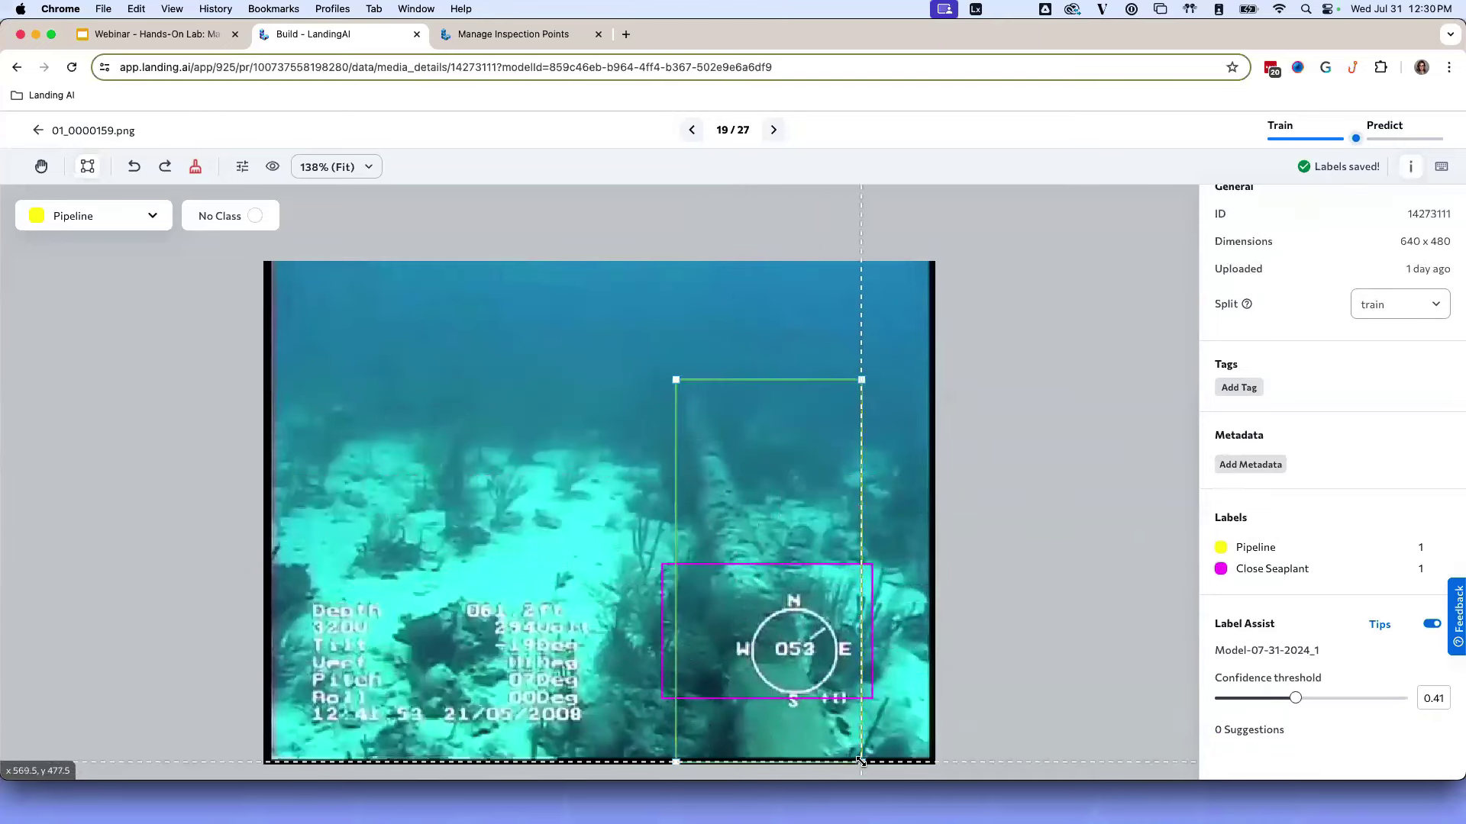
pyautogui.moveTo(860, 756); pyautogui.dragTo(861, 756)
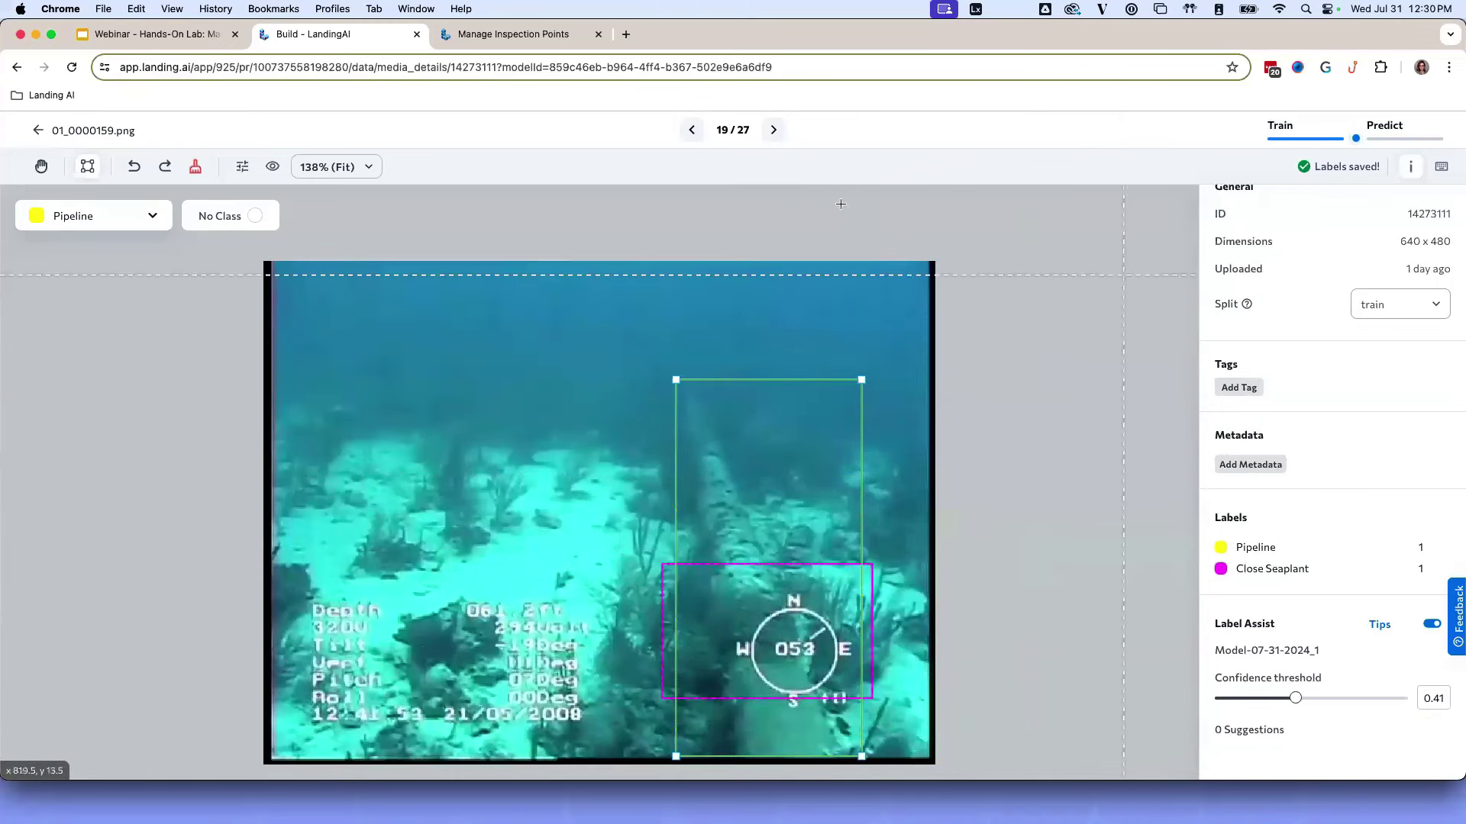
# - Go to image 01_0000155.png, accept all suggested labels and narrow the Pipeline box from its right side
pyautogui.click(774, 131)
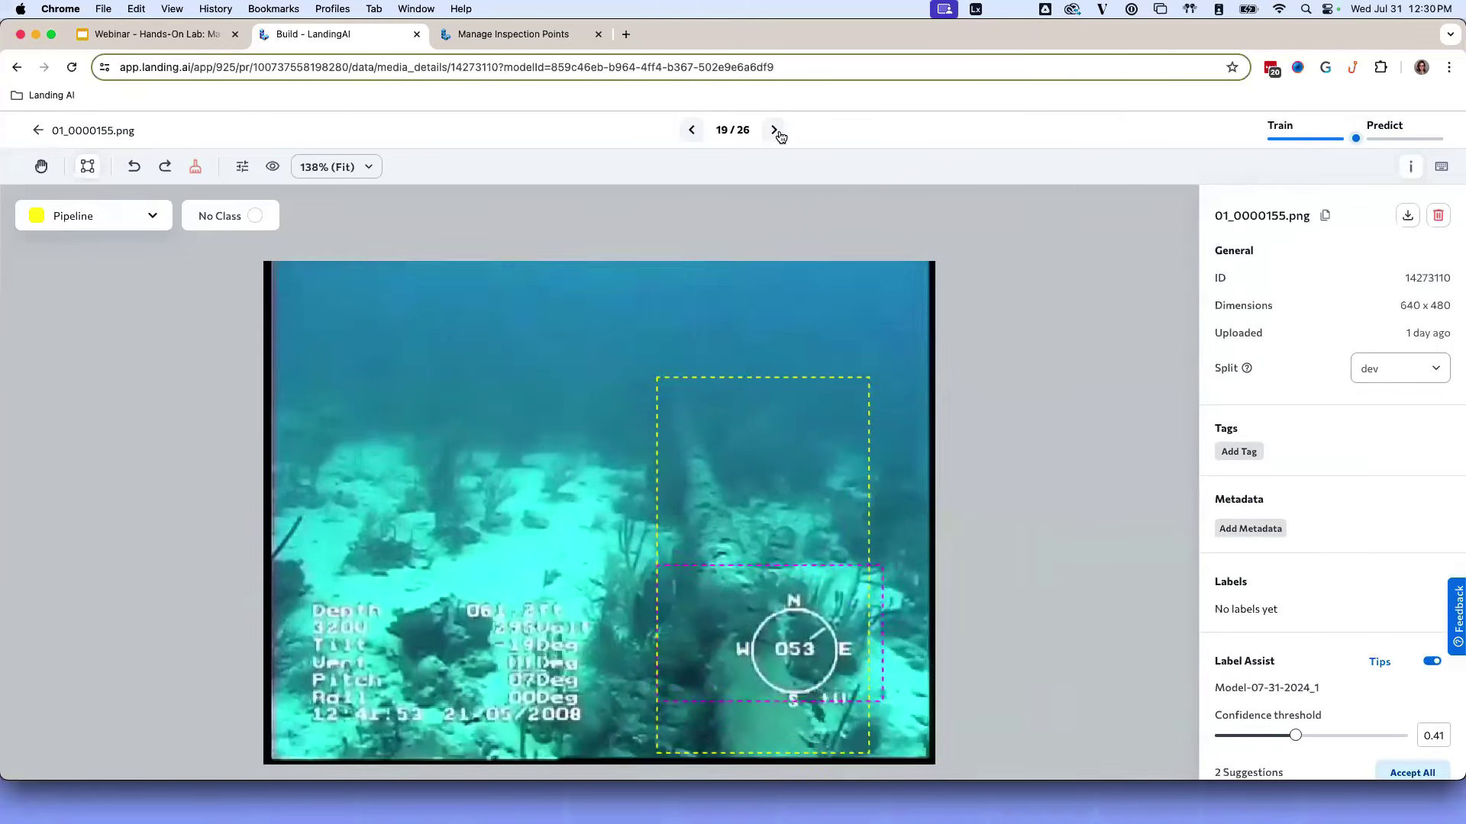
pyautogui.click(1412, 772)
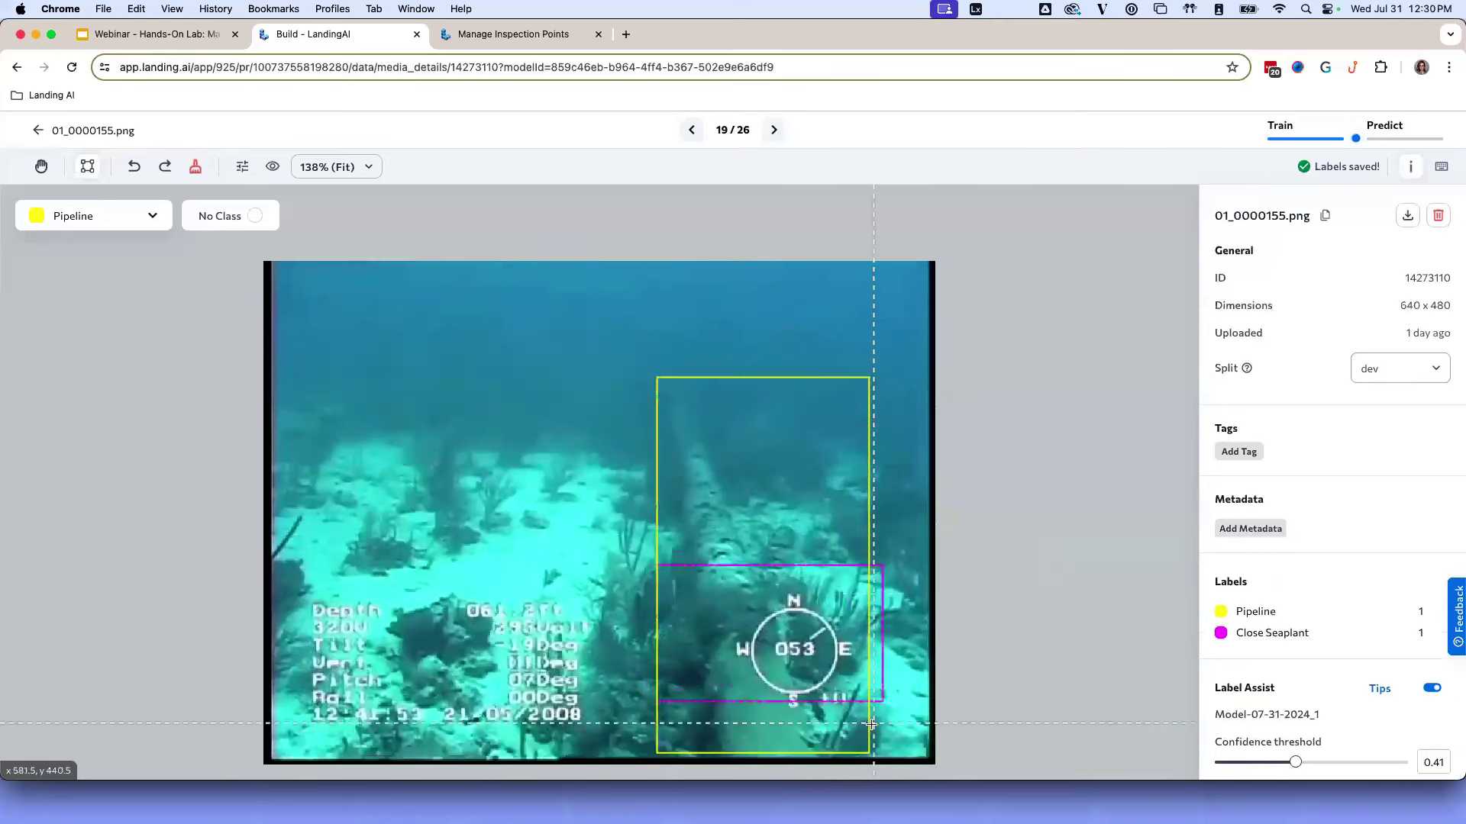
pyautogui.click(869, 580)
pyautogui.moveTo(863, 752); pyautogui.dragTo(819, 758)
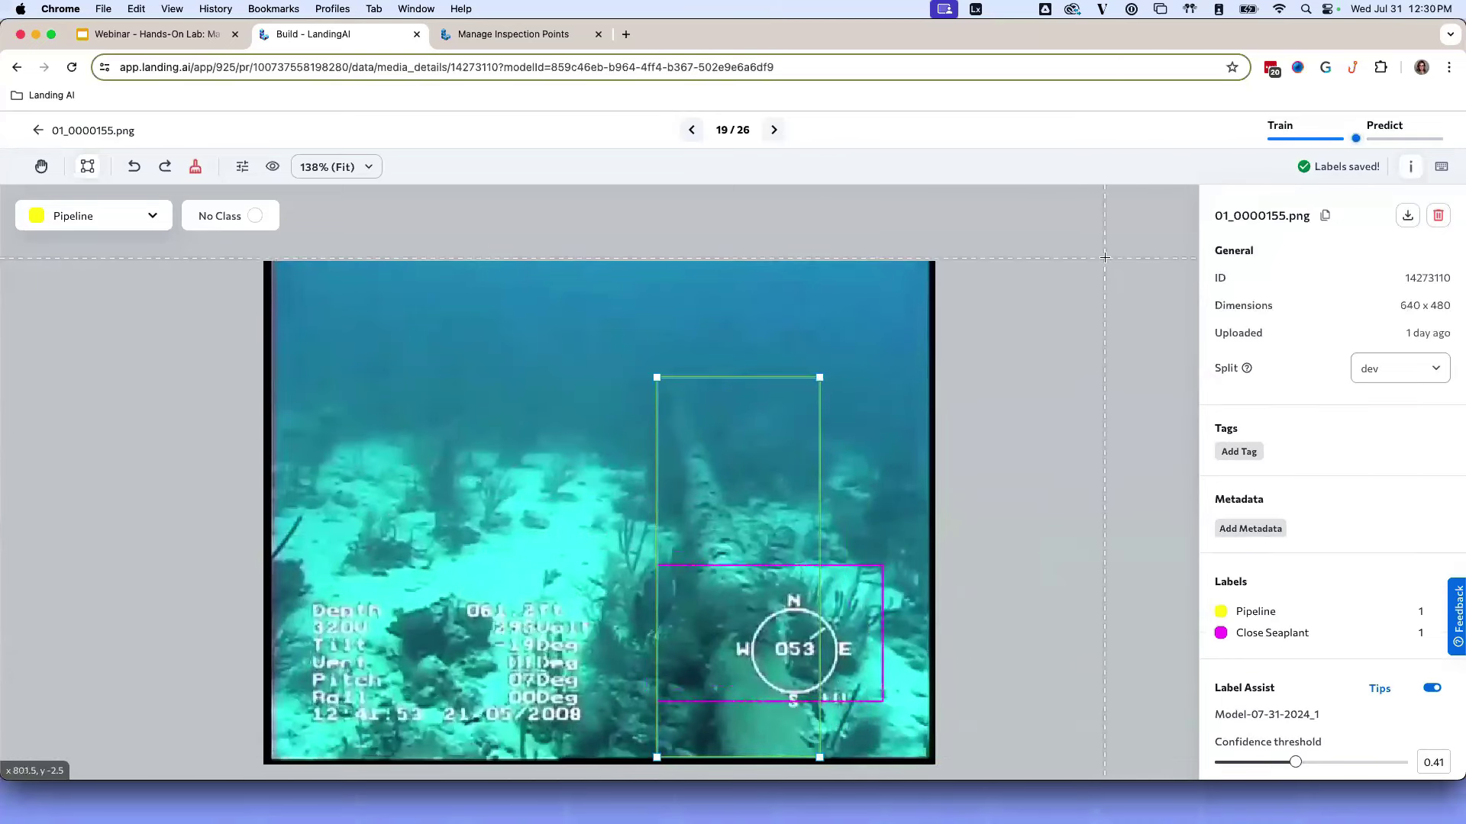
pyautogui.click(1005, 202)
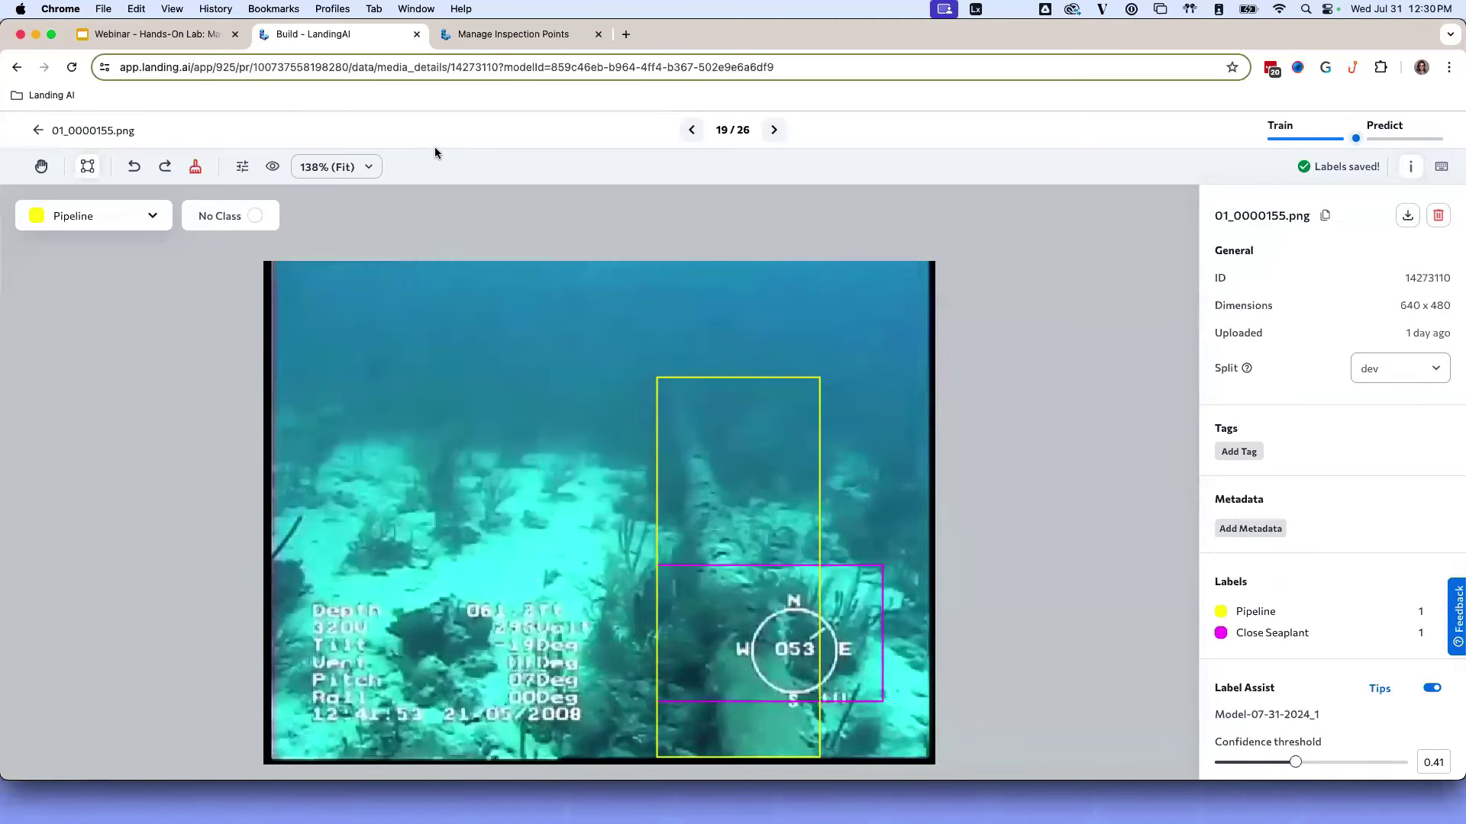
# - Clear the Unlabeled filter in the Build overview and open the Seg - Subsea Inspection - Webinar project
pyautogui.click(50, 135)
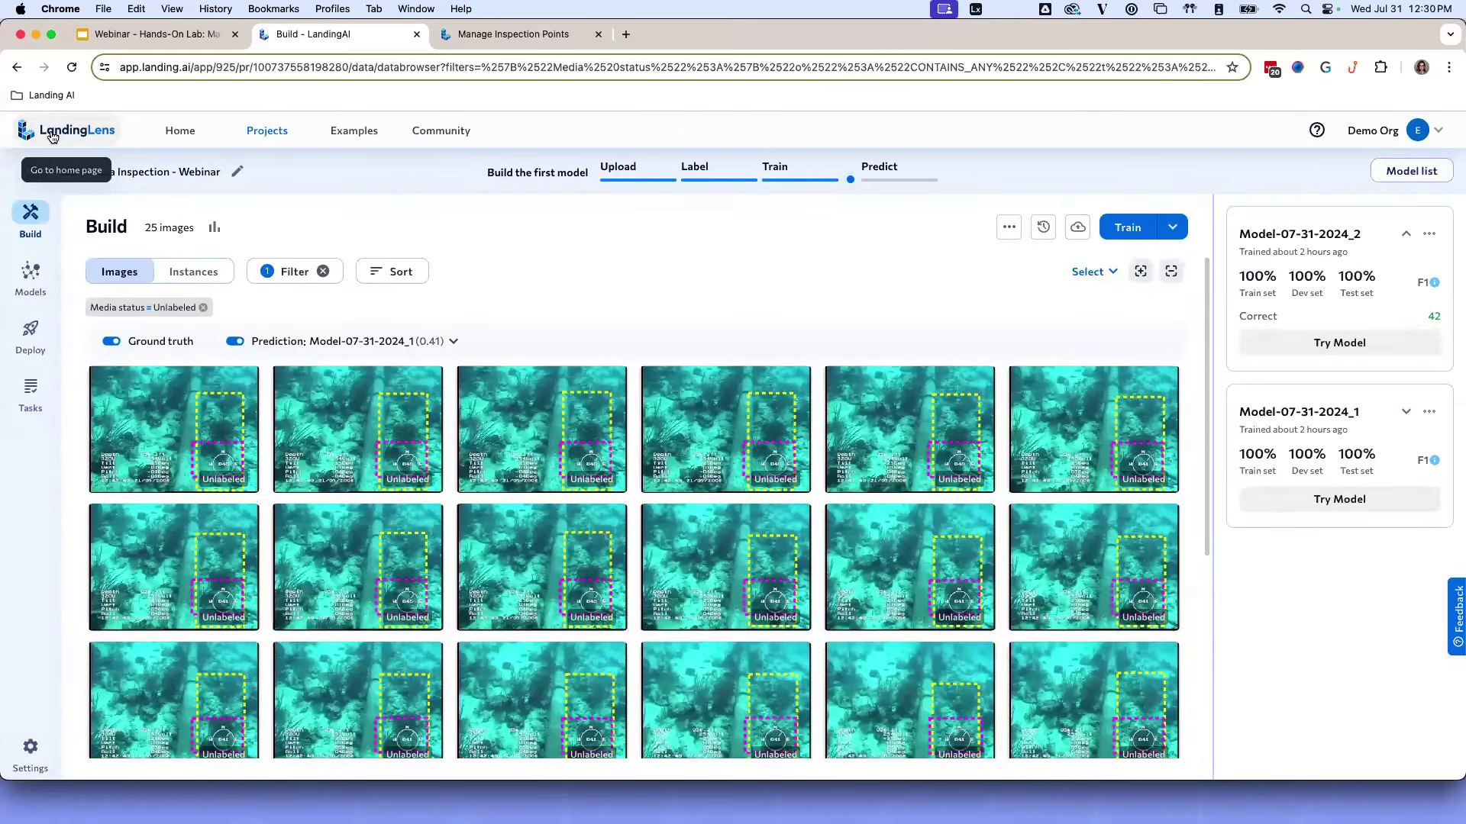
pyautogui.click(324, 273)
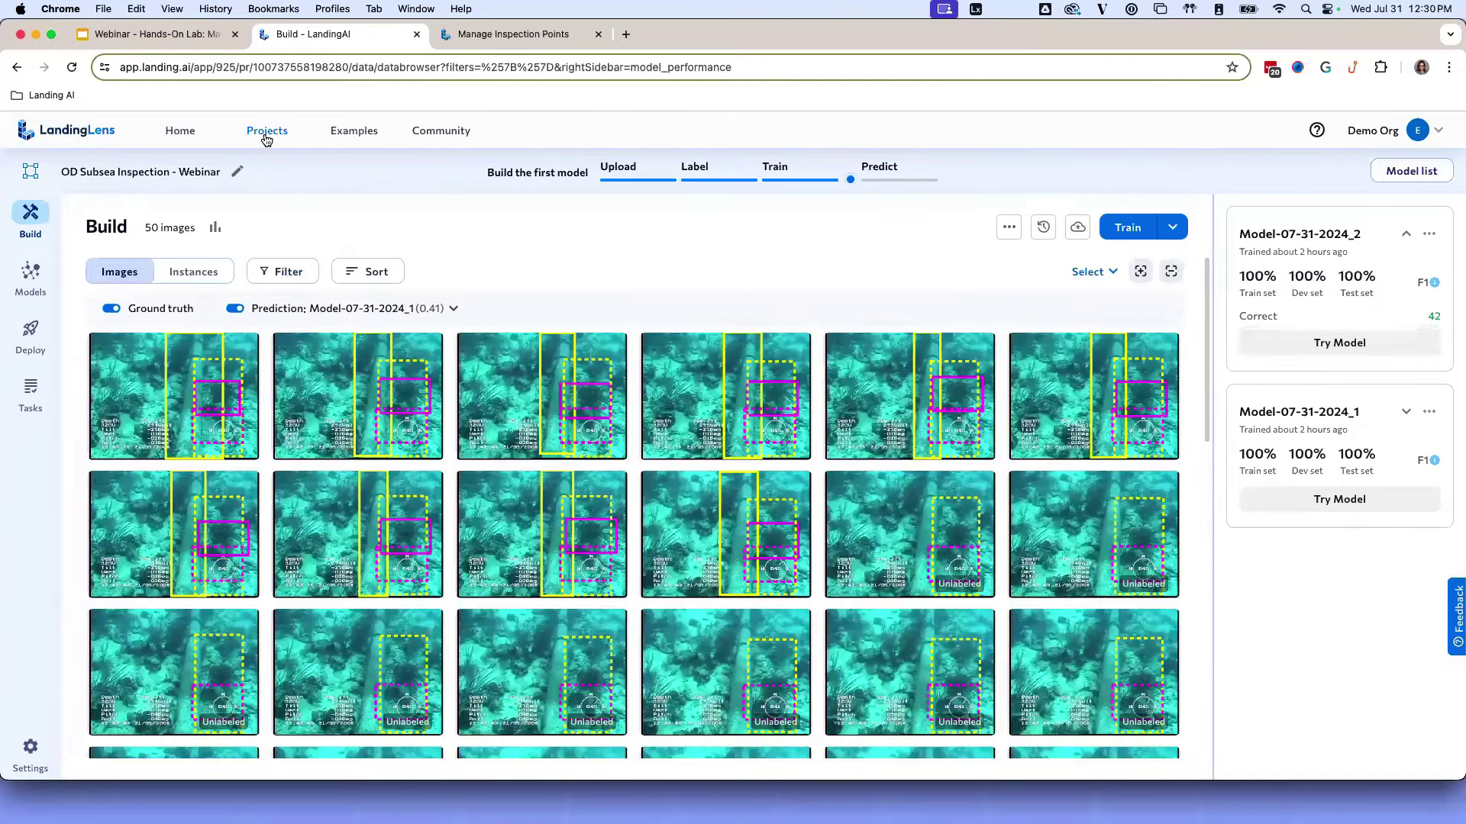
pyautogui.click(267, 133)
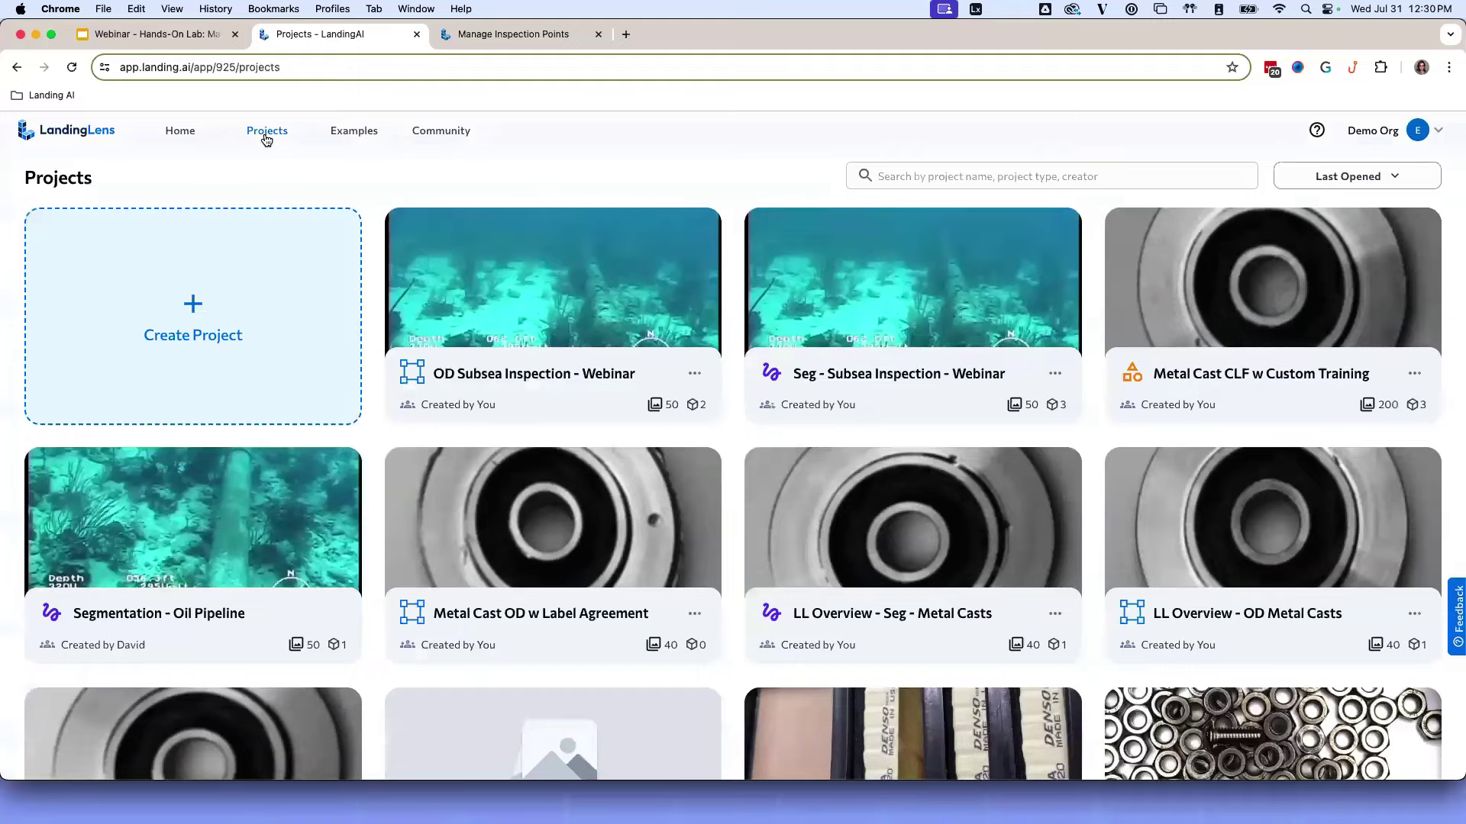
pyautogui.click(857, 324)
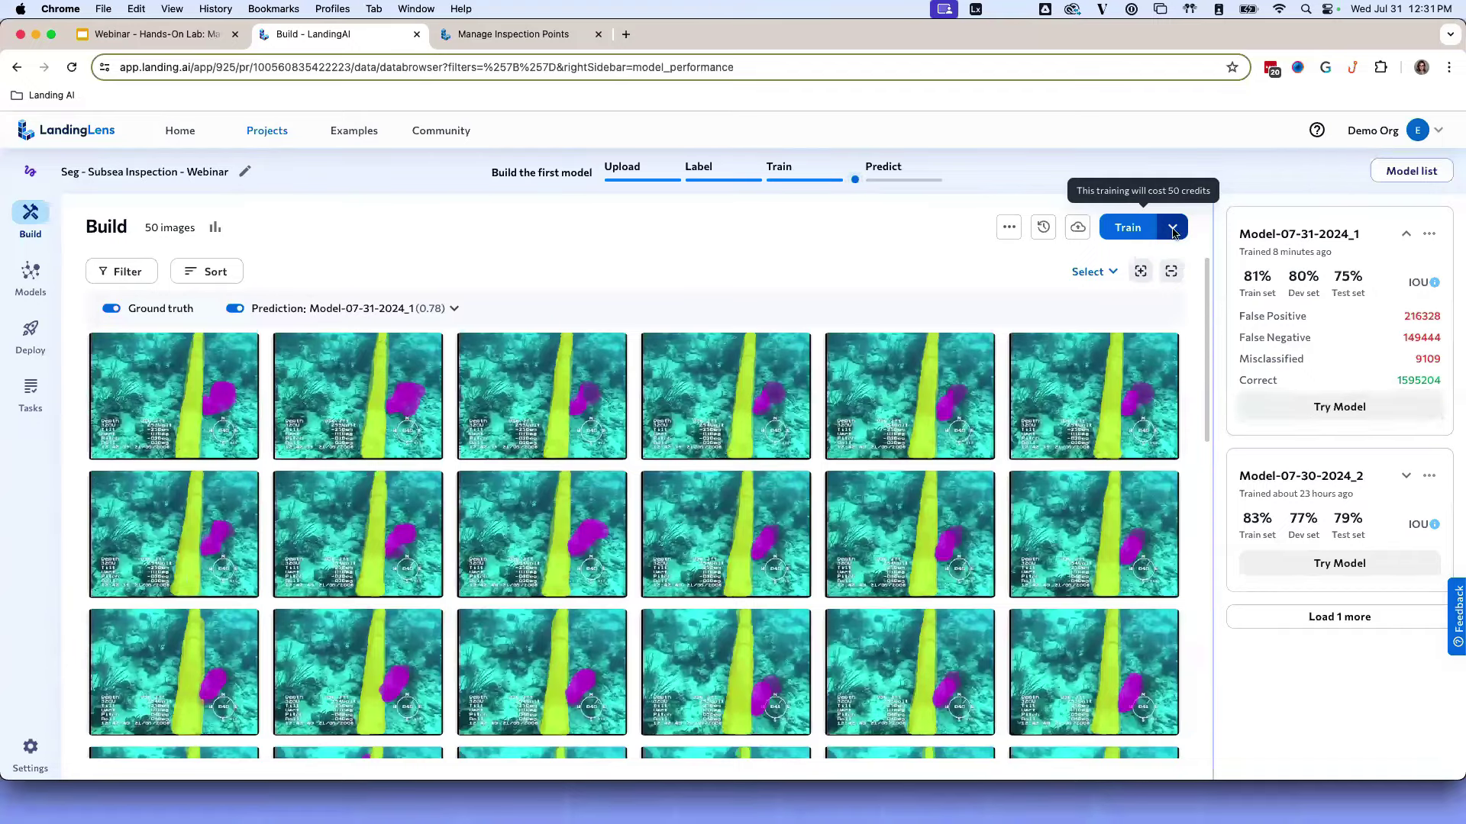
# - Open the performance summary of Model-07-31-2024_1 and review its confusion matrix
pyautogui.click(1322, 317)
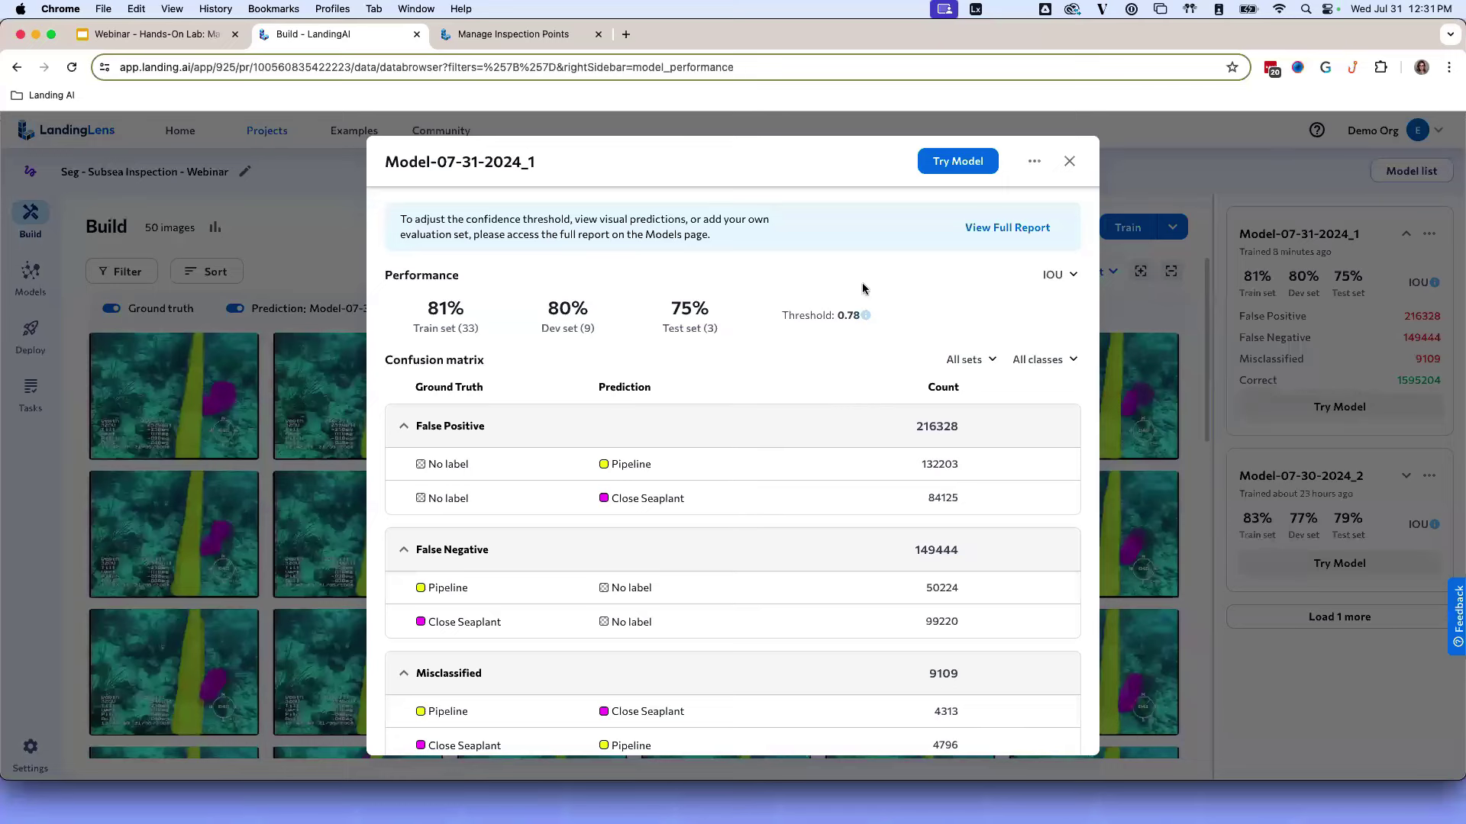
pyautogui.scroll(-4, 738, 359)
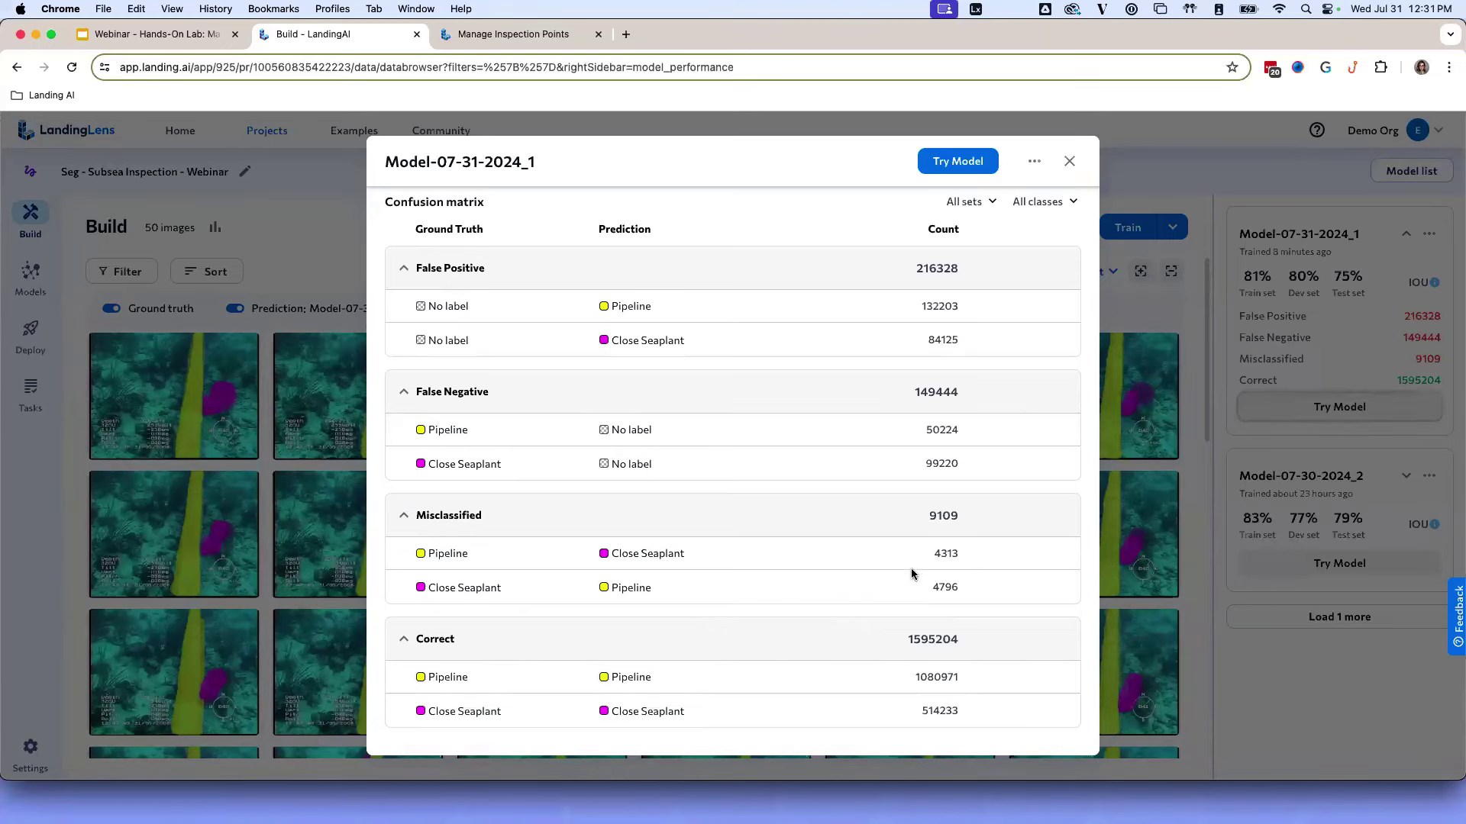
pyautogui.scroll(3, 909, 519)
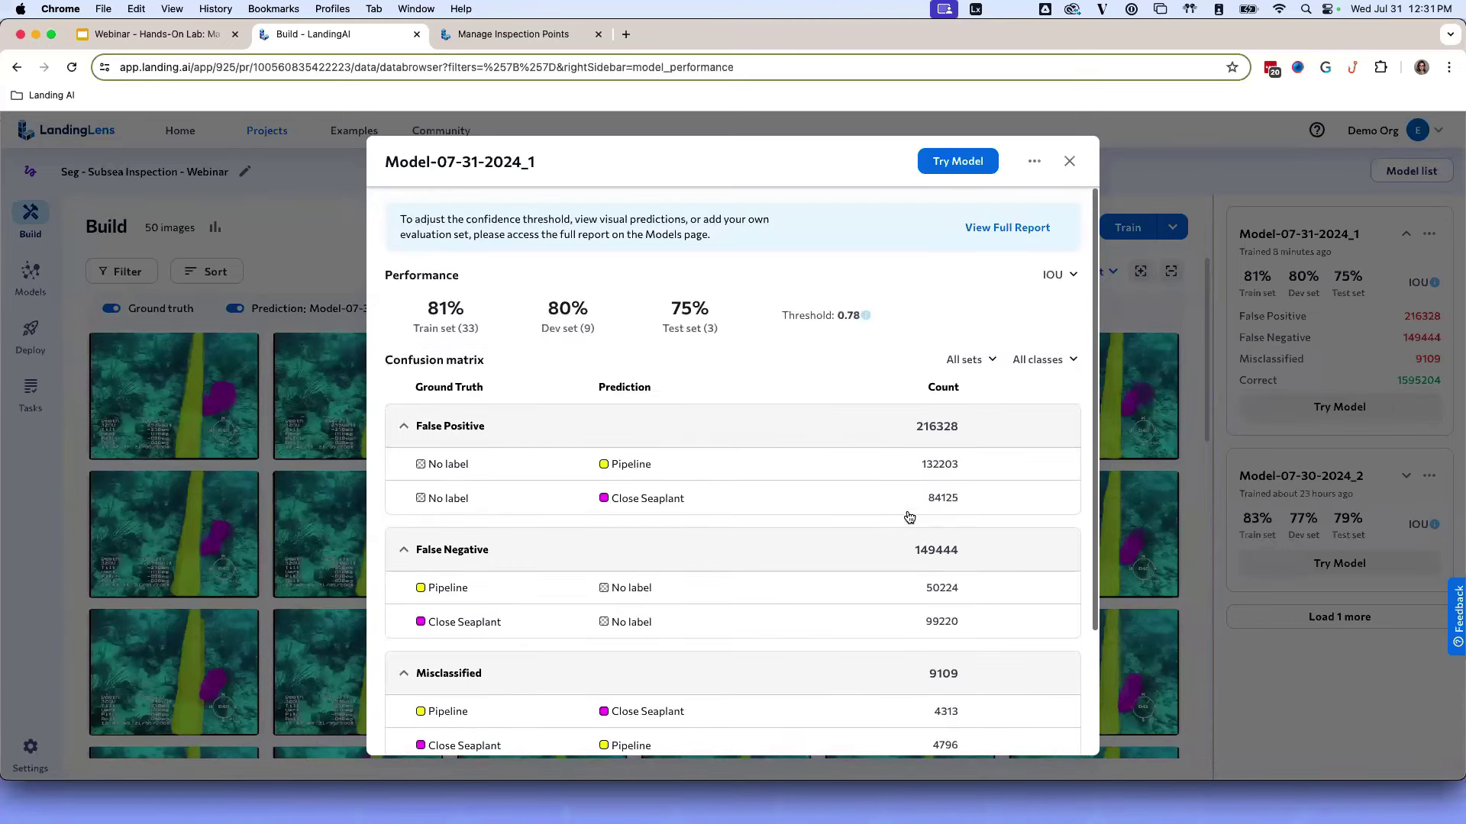
# - Limit the confusion matrix to the Test set and view the performance scores as Precision and as Recall
pyautogui.click(974, 359)
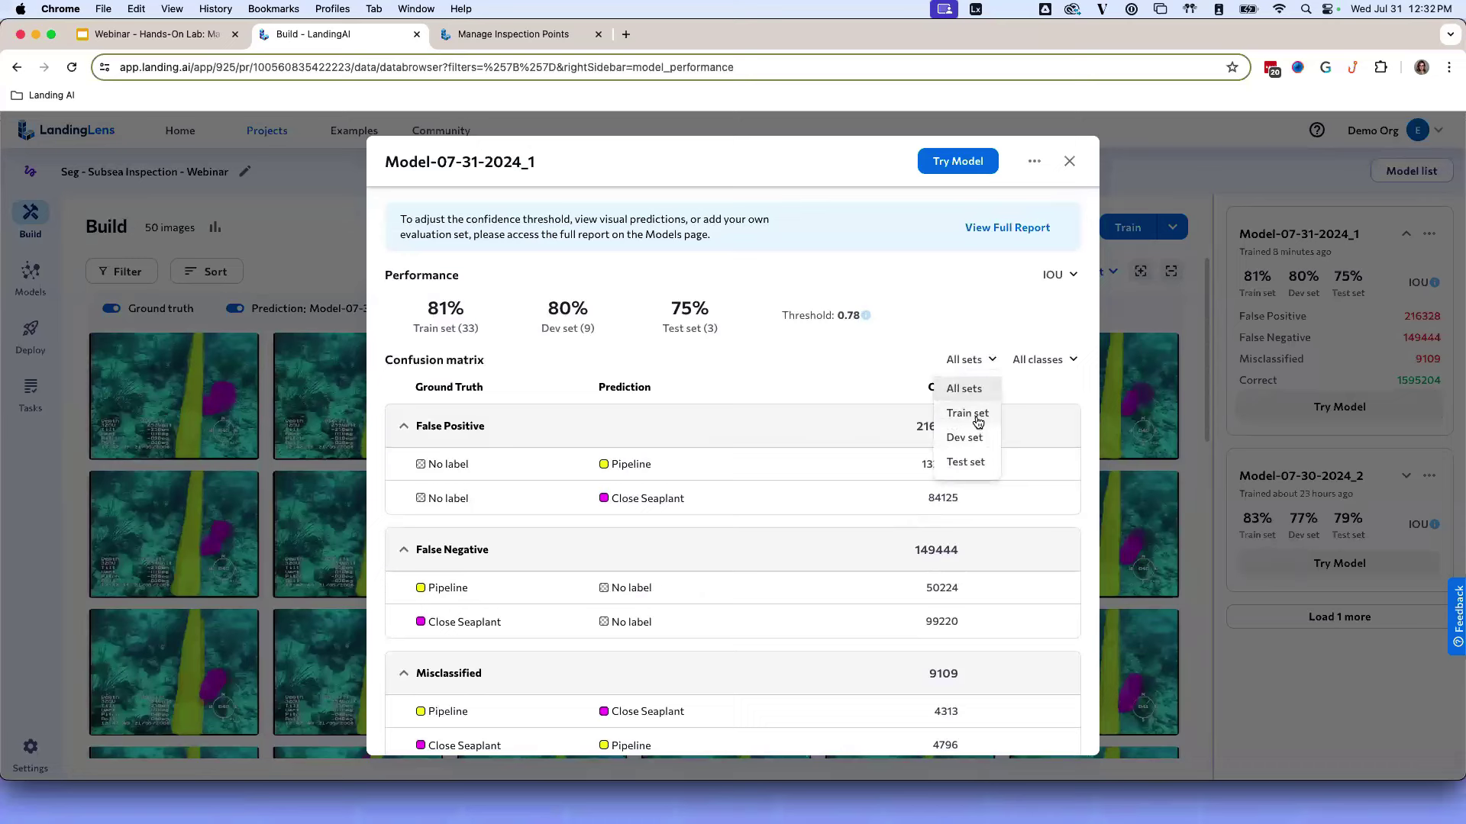
pyautogui.click(975, 464)
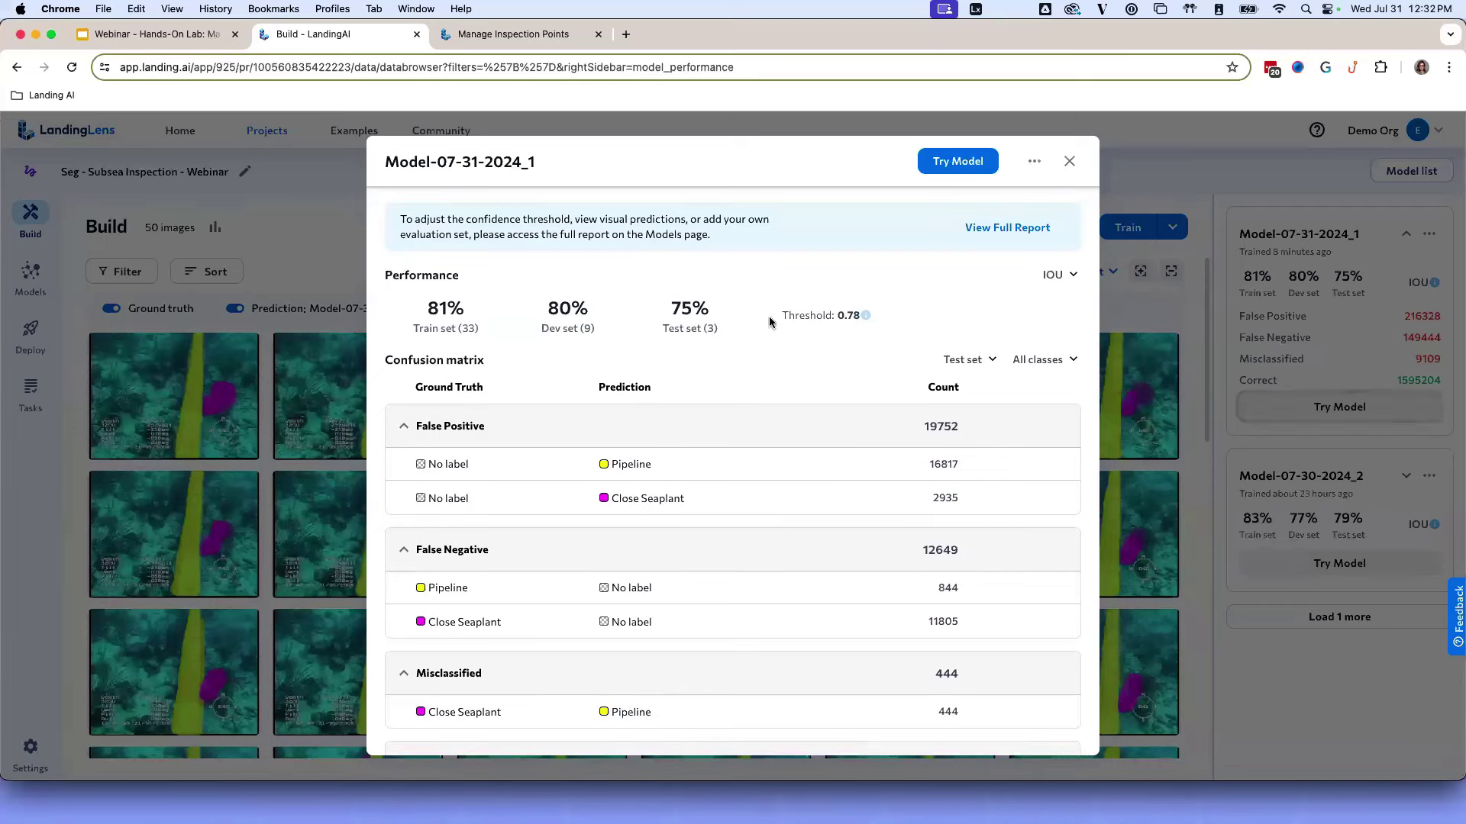
pyautogui.click(1068, 275)
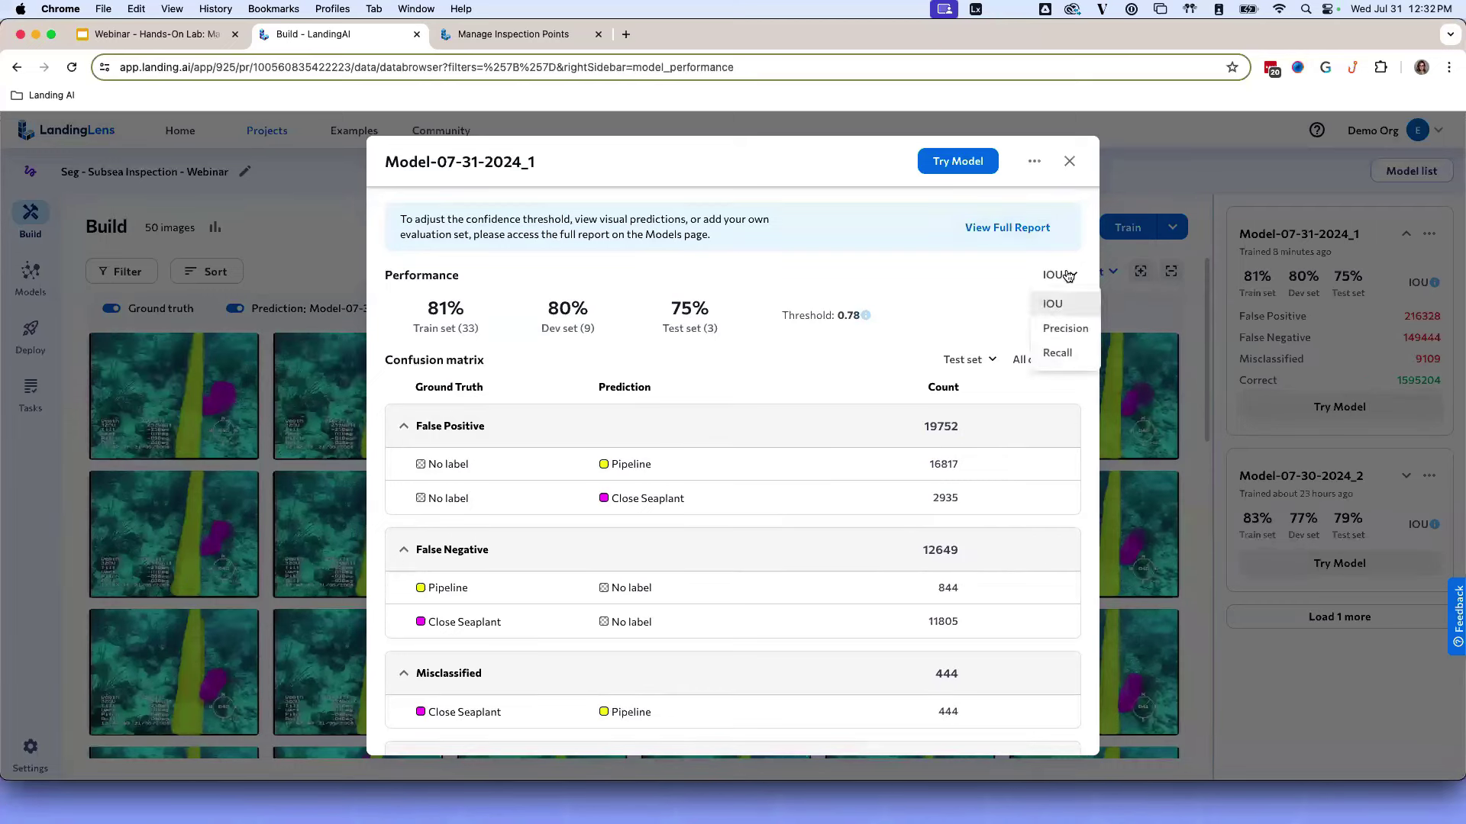
pyautogui.click(1055, 332)
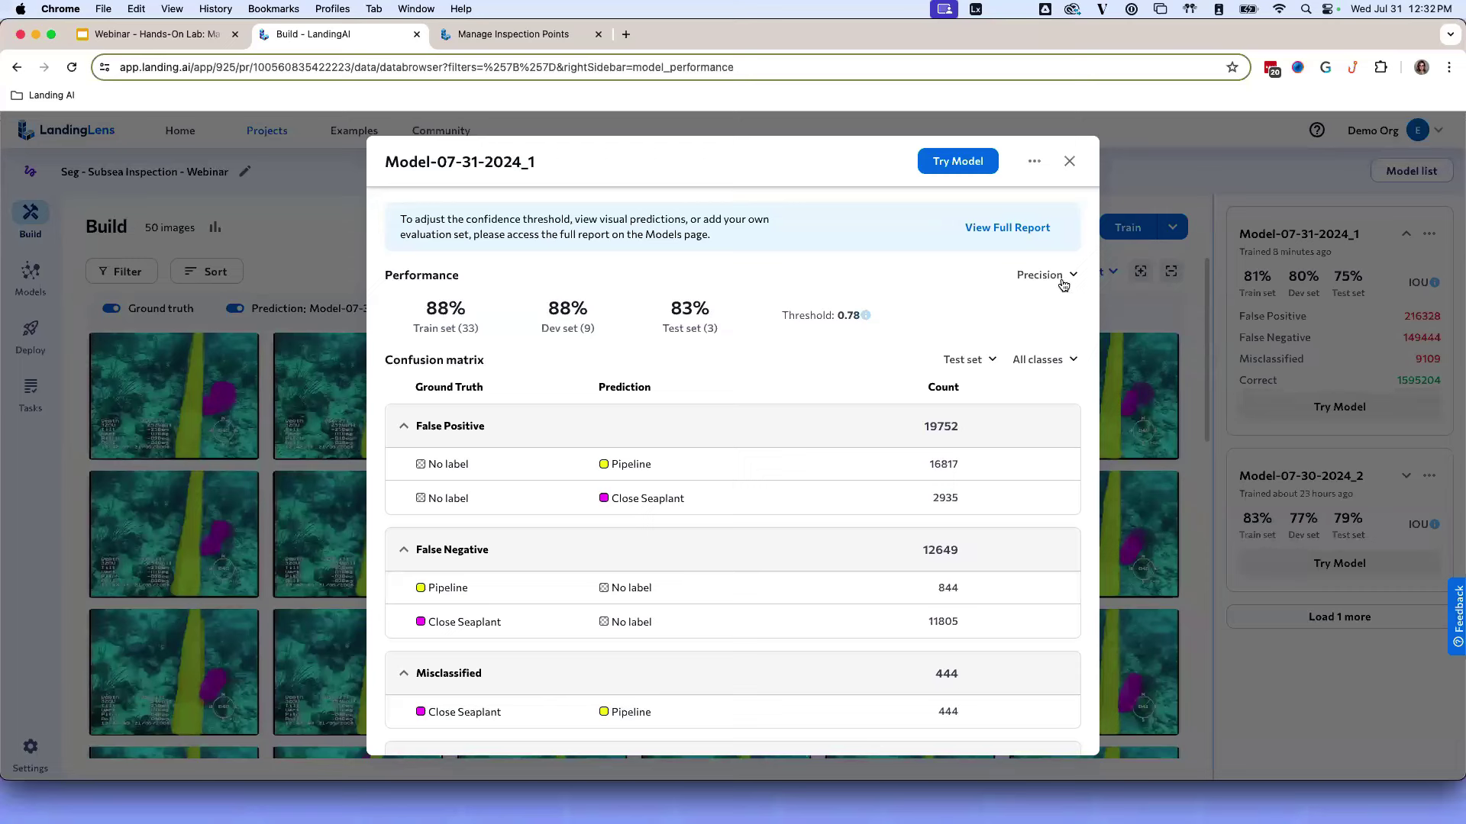
pyautogui.click(1064, 284)
pyautogui.click(1042, 349)
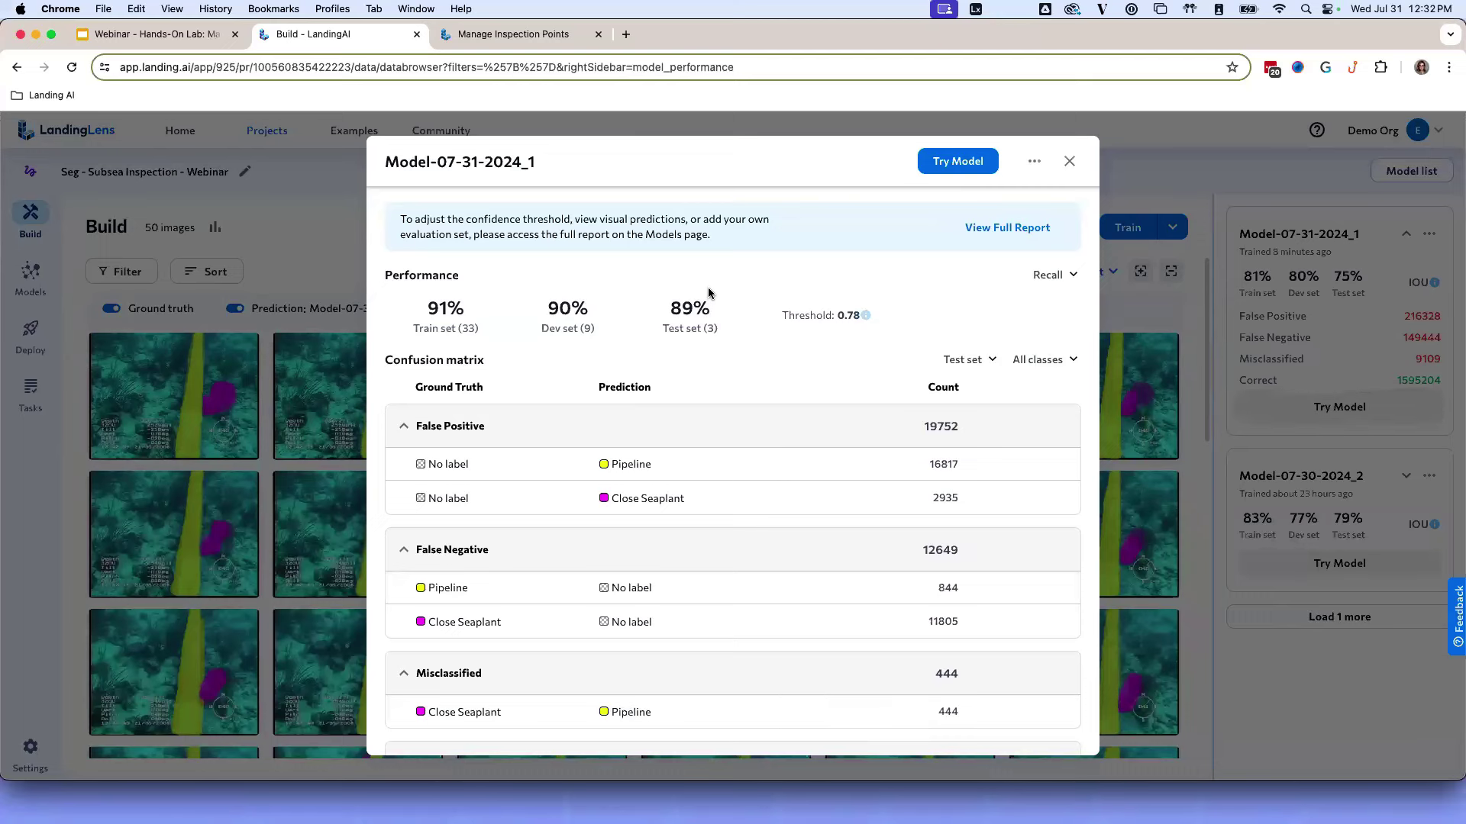
# - Open the full report of Model-07-31-2024_1 and review its training information, including the loss and validation charts
pyautogui.click(977, 229)
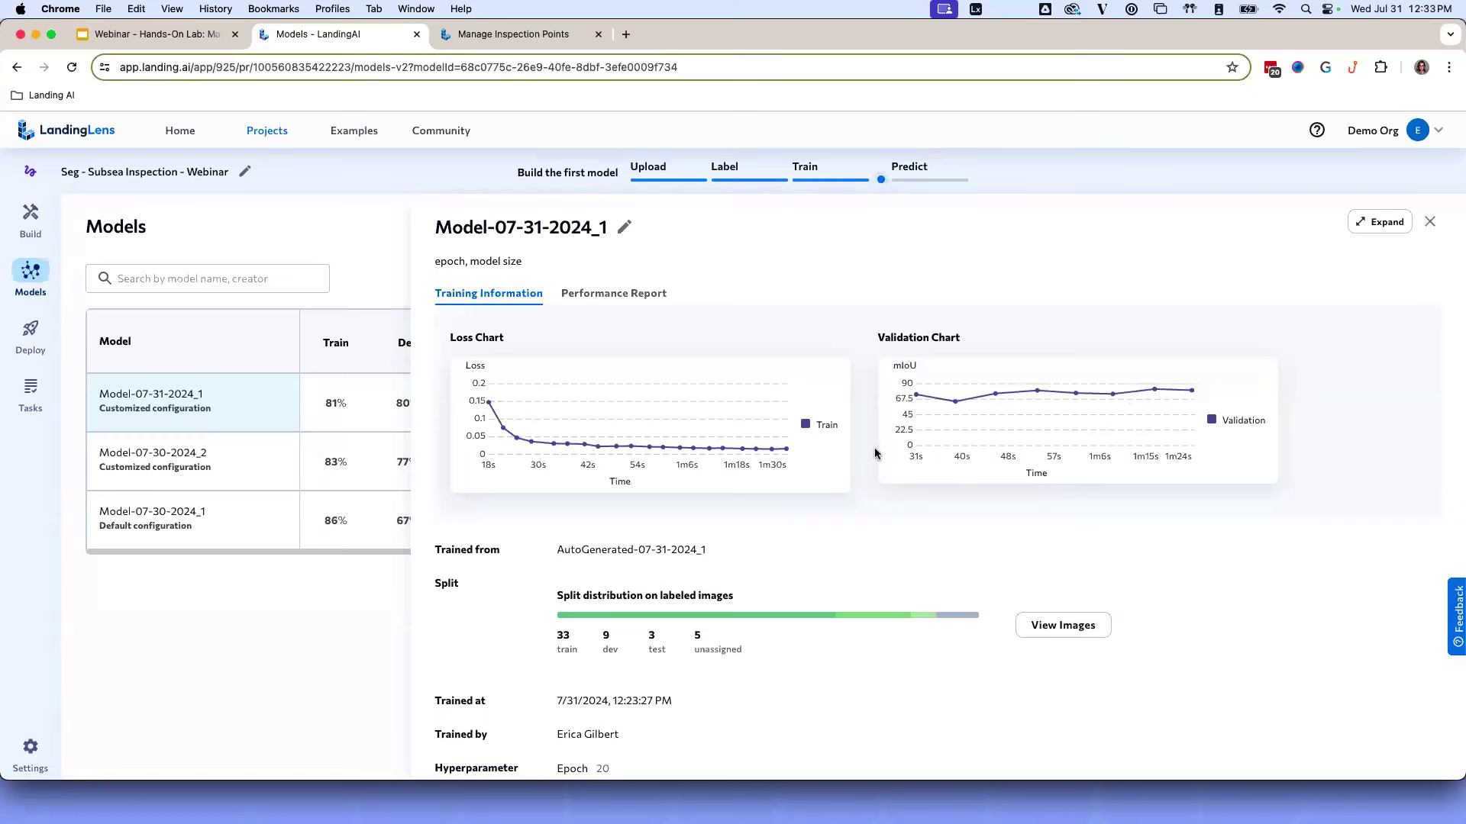
pyautogui.scroll(-5, 765, 624)
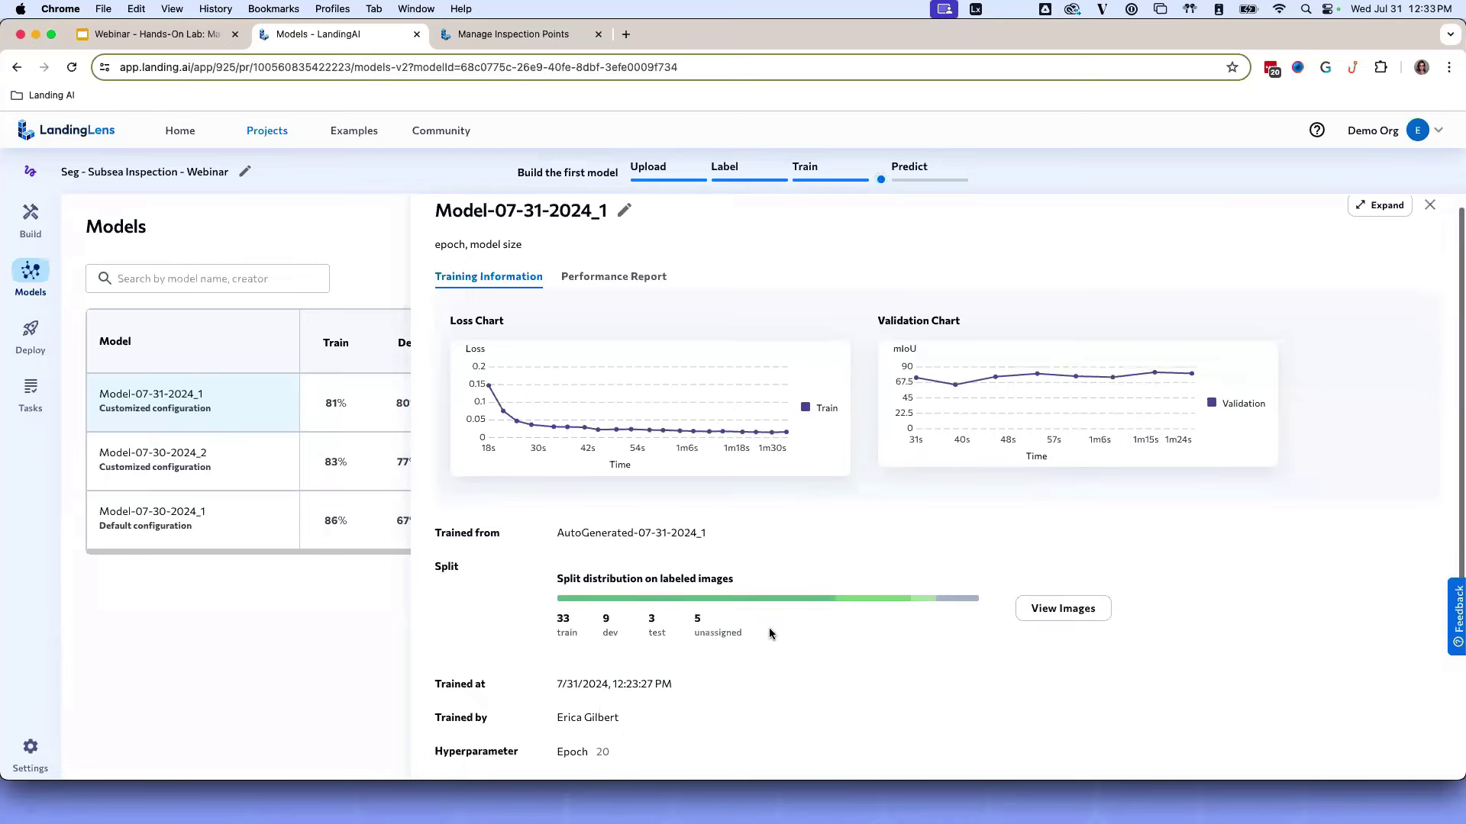
pyautogui.scroll(5, 718, 634)
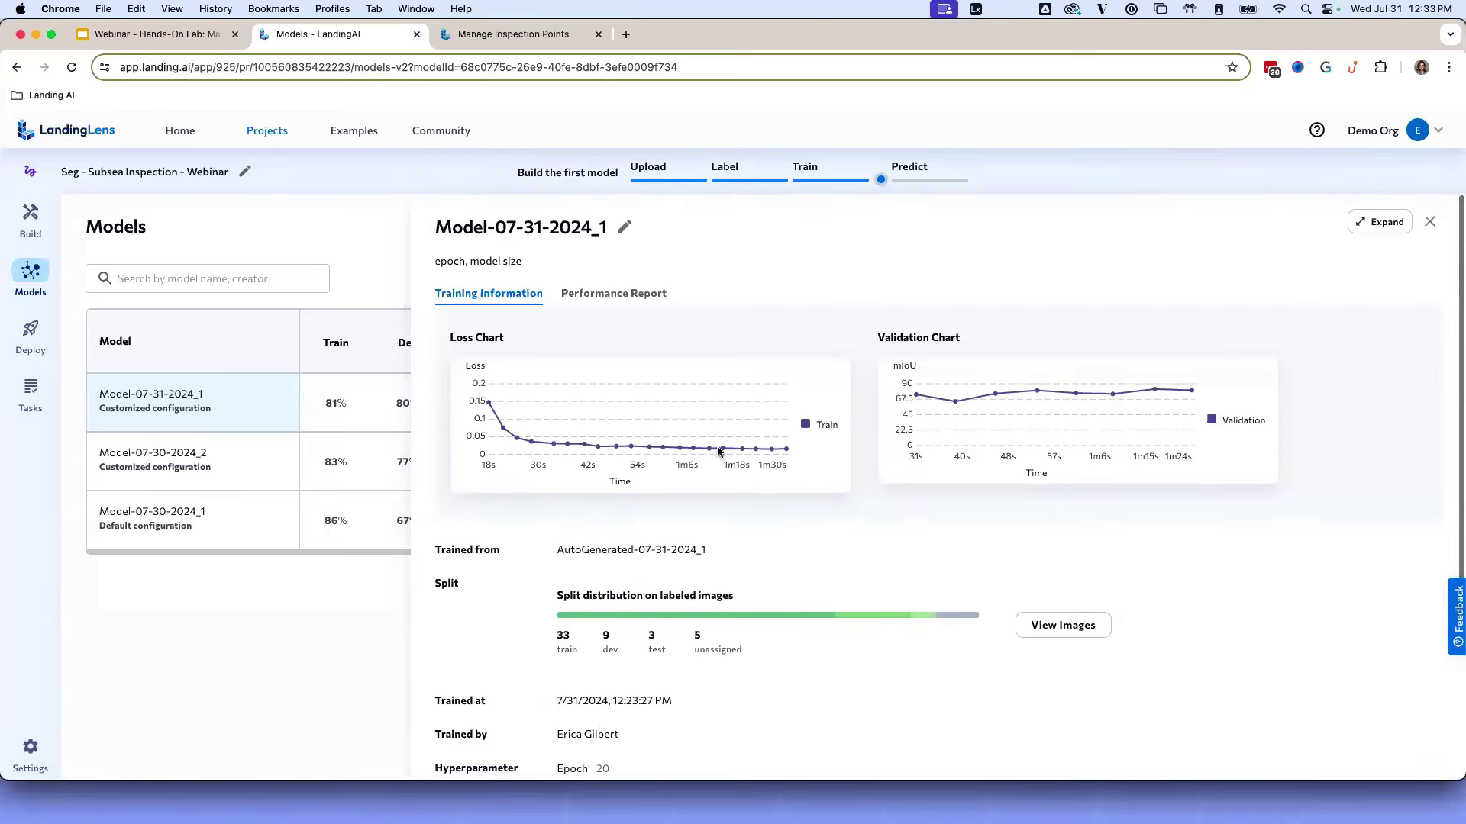
# - View the model's Performance Report with the evaluation set switched to Test set
pyautogui.click(616, 298)
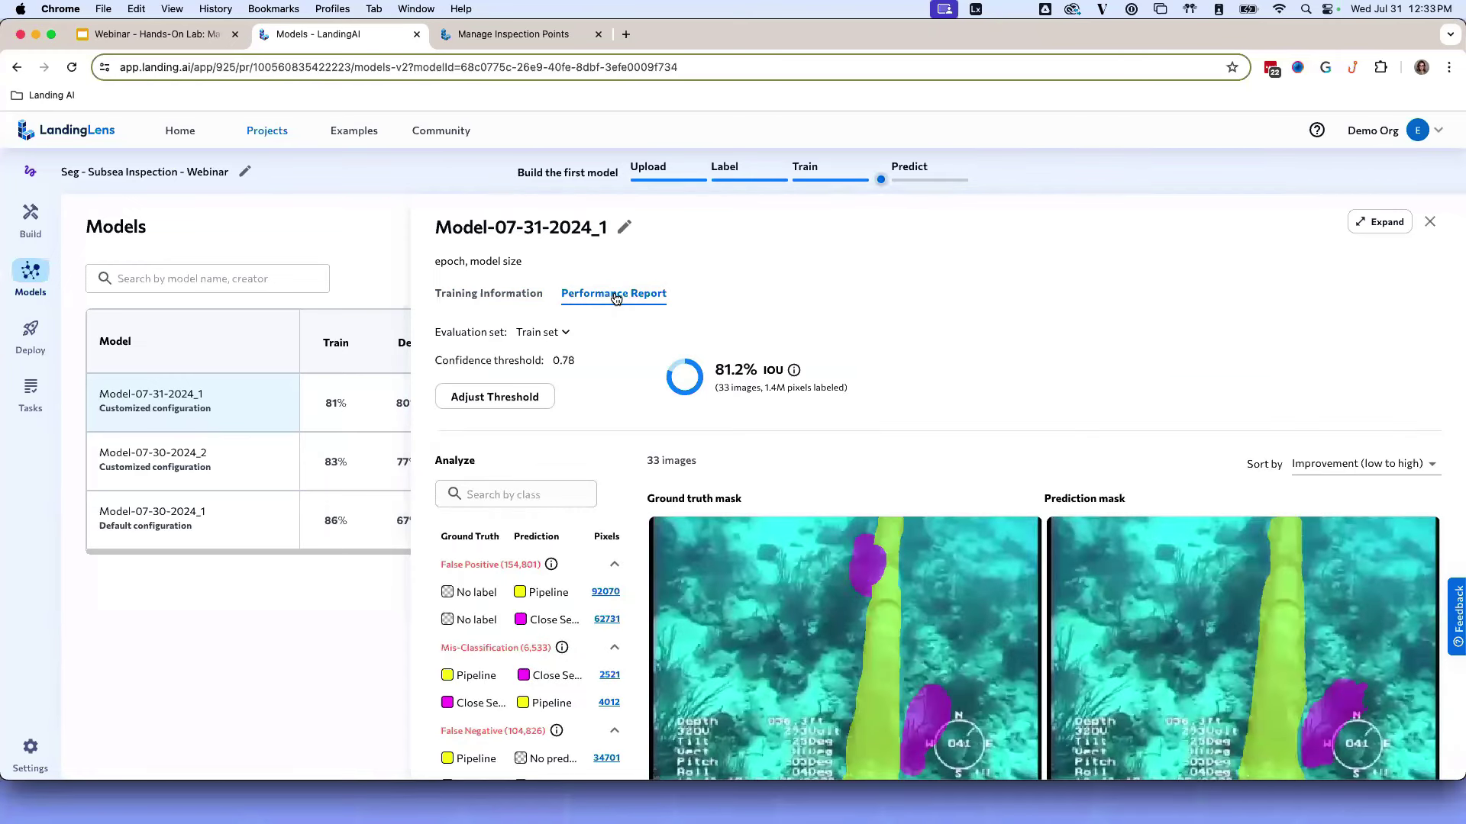
pyautogui.click(552, 337)
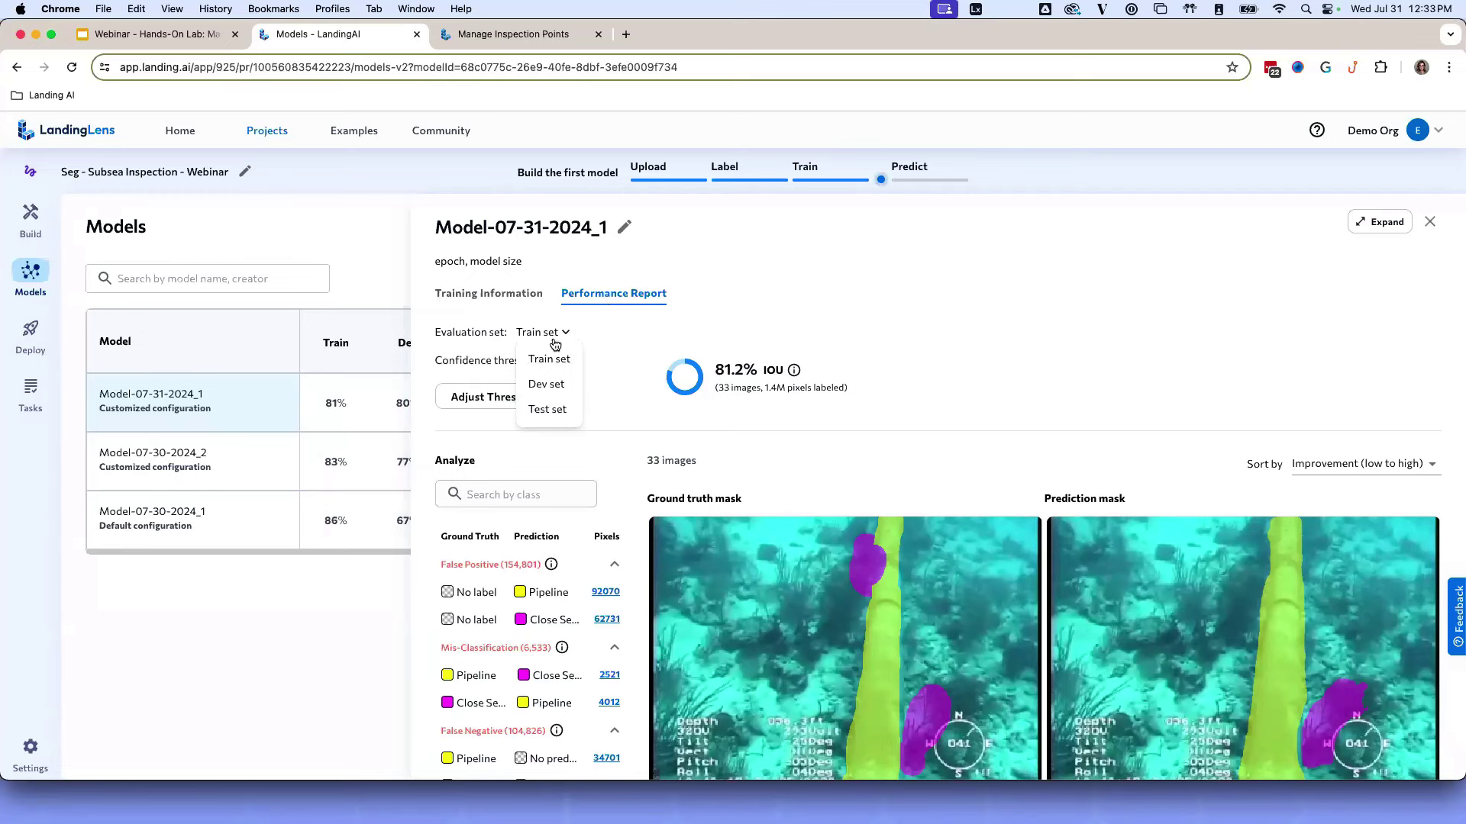
pyautogui.click(561, 411)
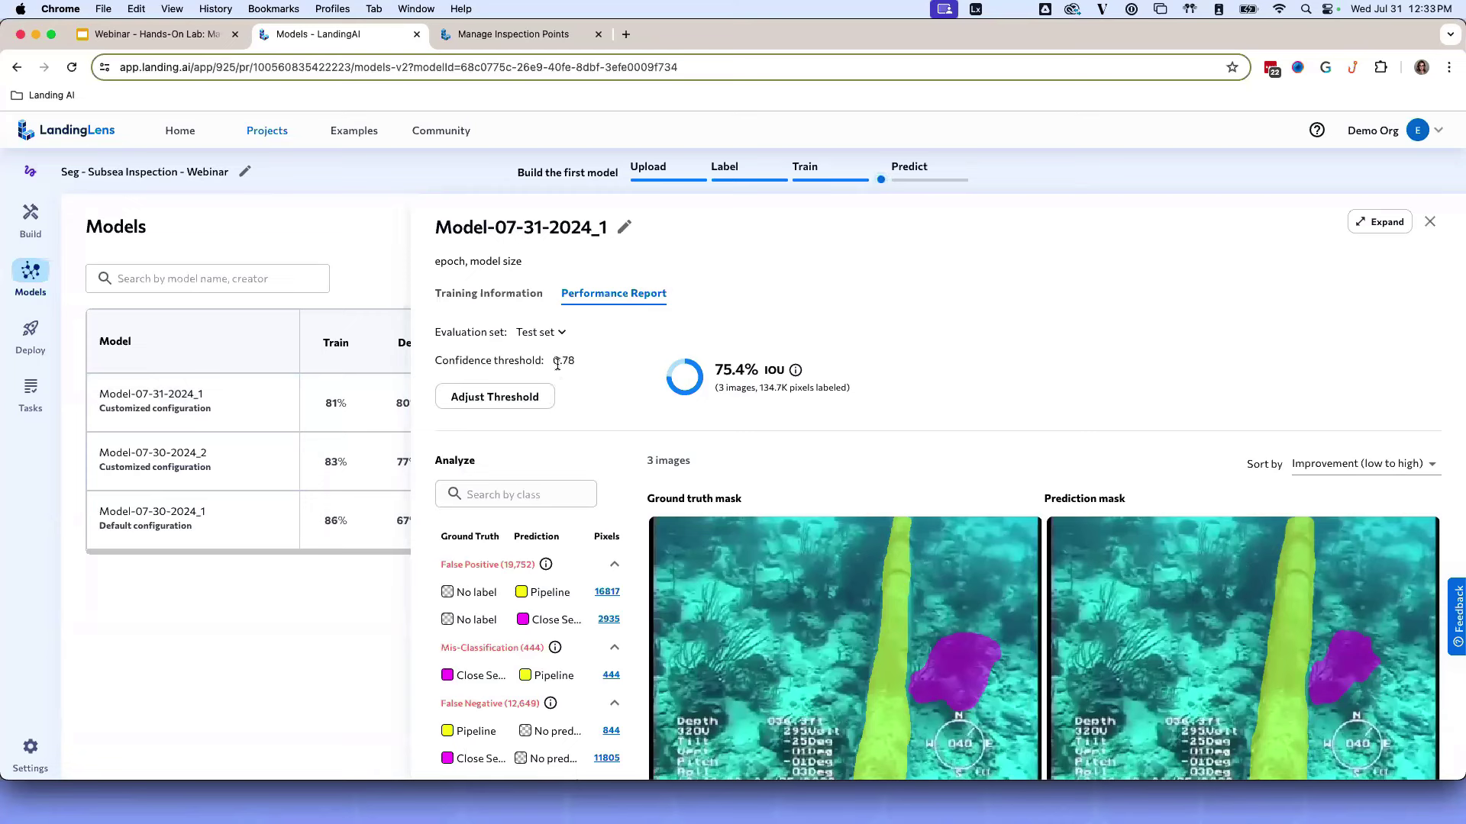
# - Inspect the confidence threshold chart without changing it and filter the masks to Close Seaplant pixels misclassified as Pipeline
pyautogui.click(535, 401)
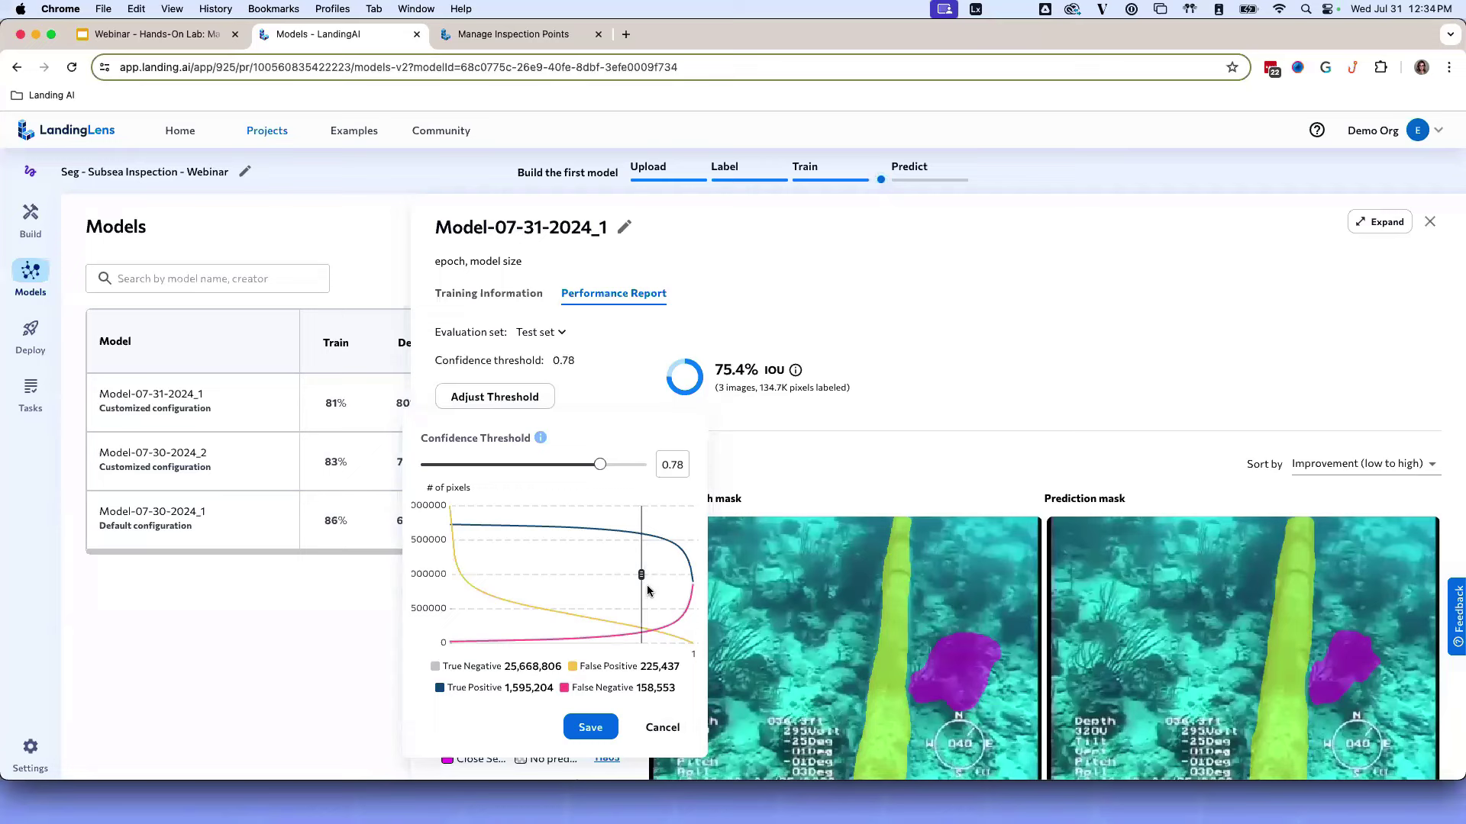
pyautogui.click(723, 427)
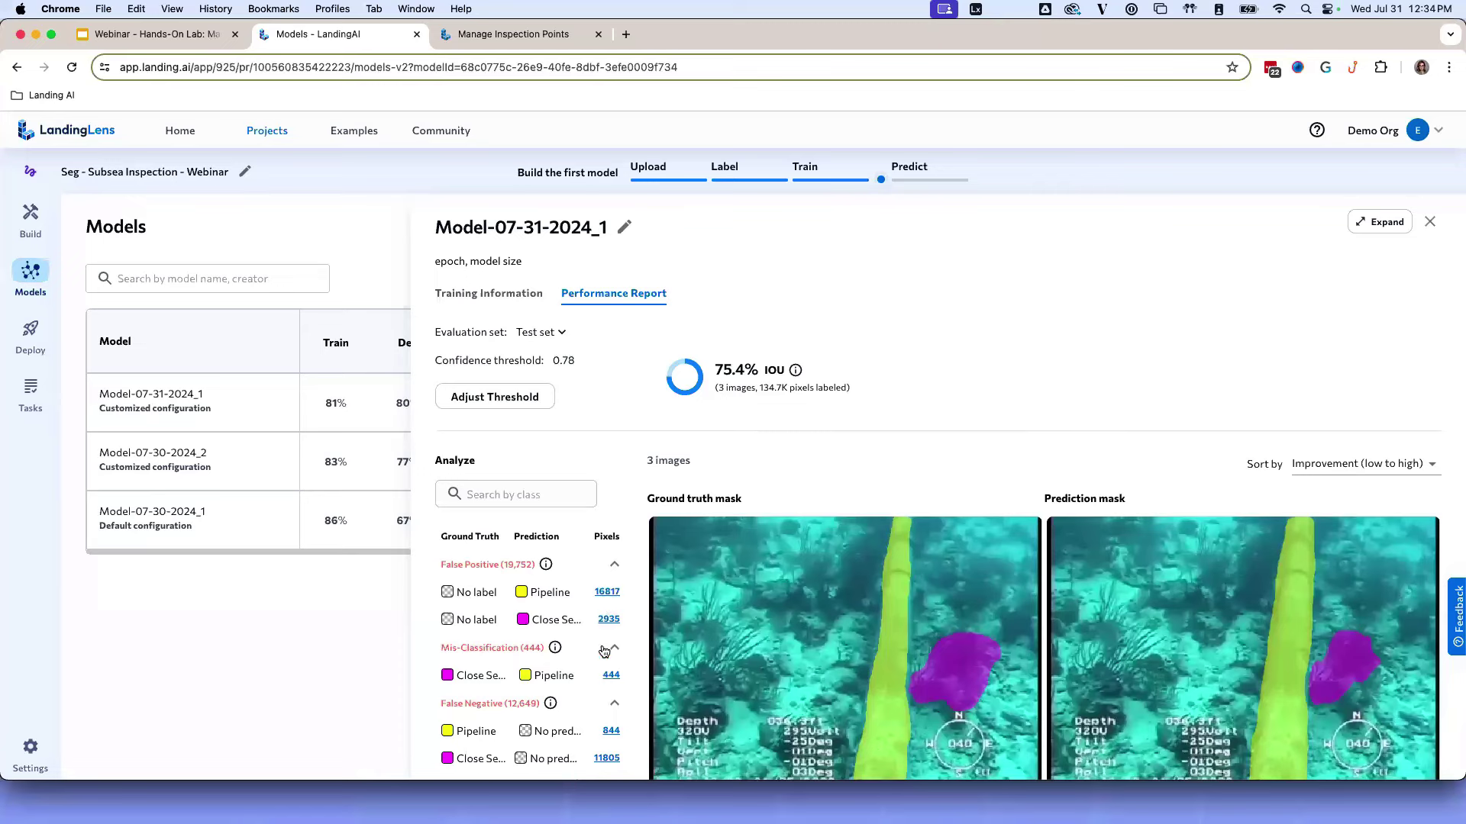
pyautogui.scroll(-3, 611, 590)
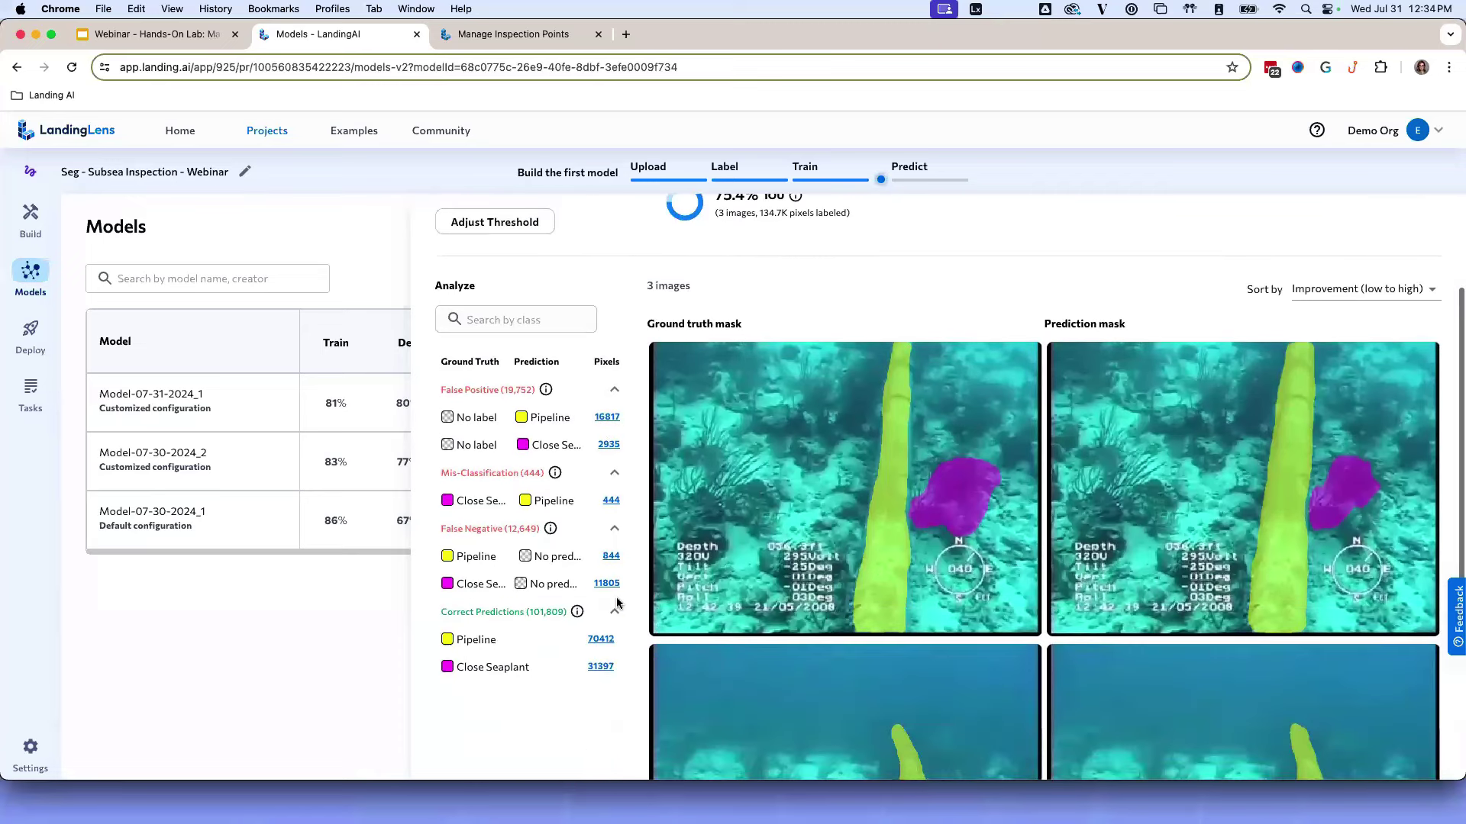
pyautogui.click(610, 501)
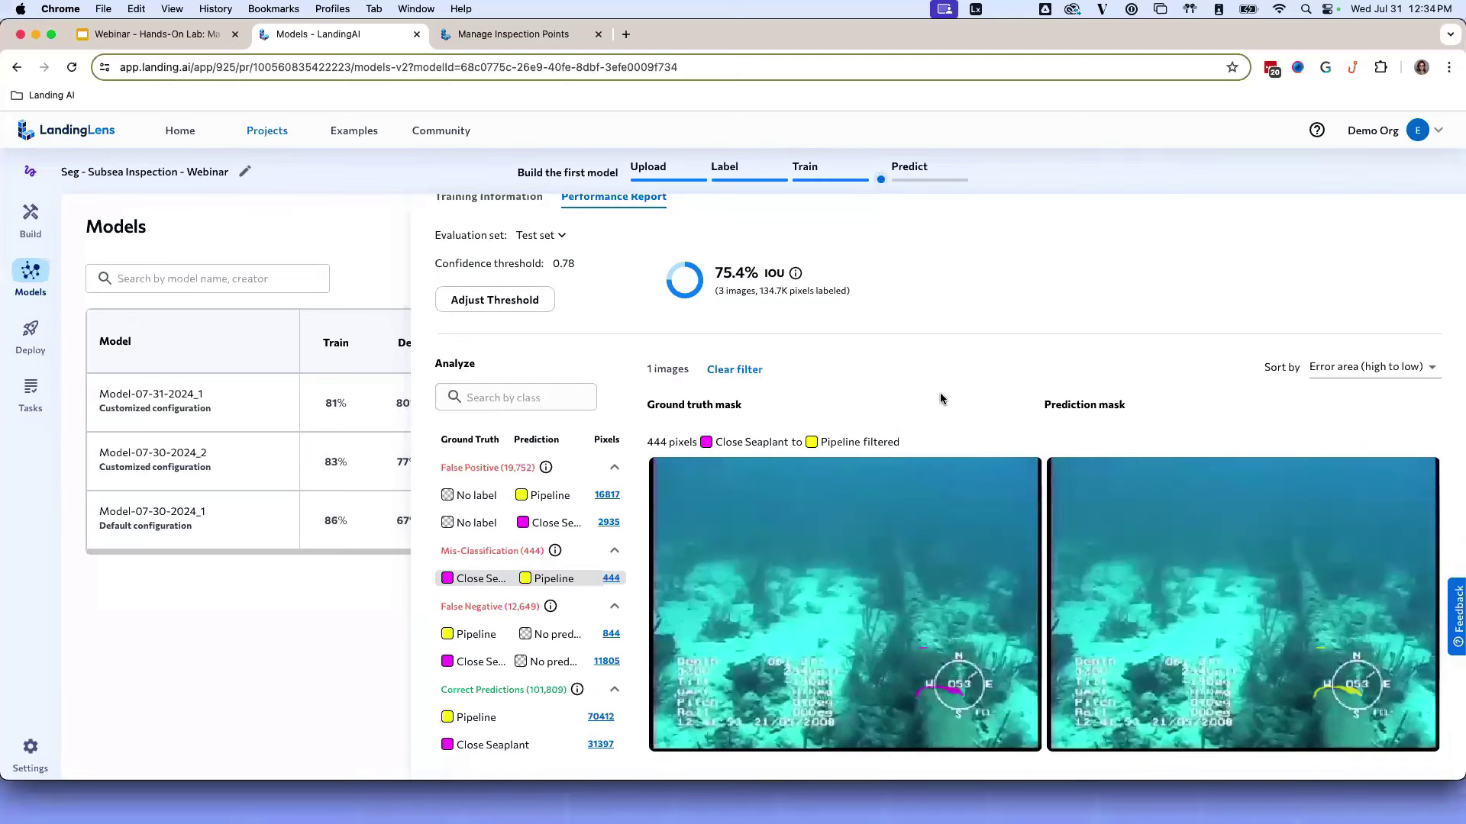
pyautogui.moveTo(891, 550)
pyautogui.moveTo(927, 614)
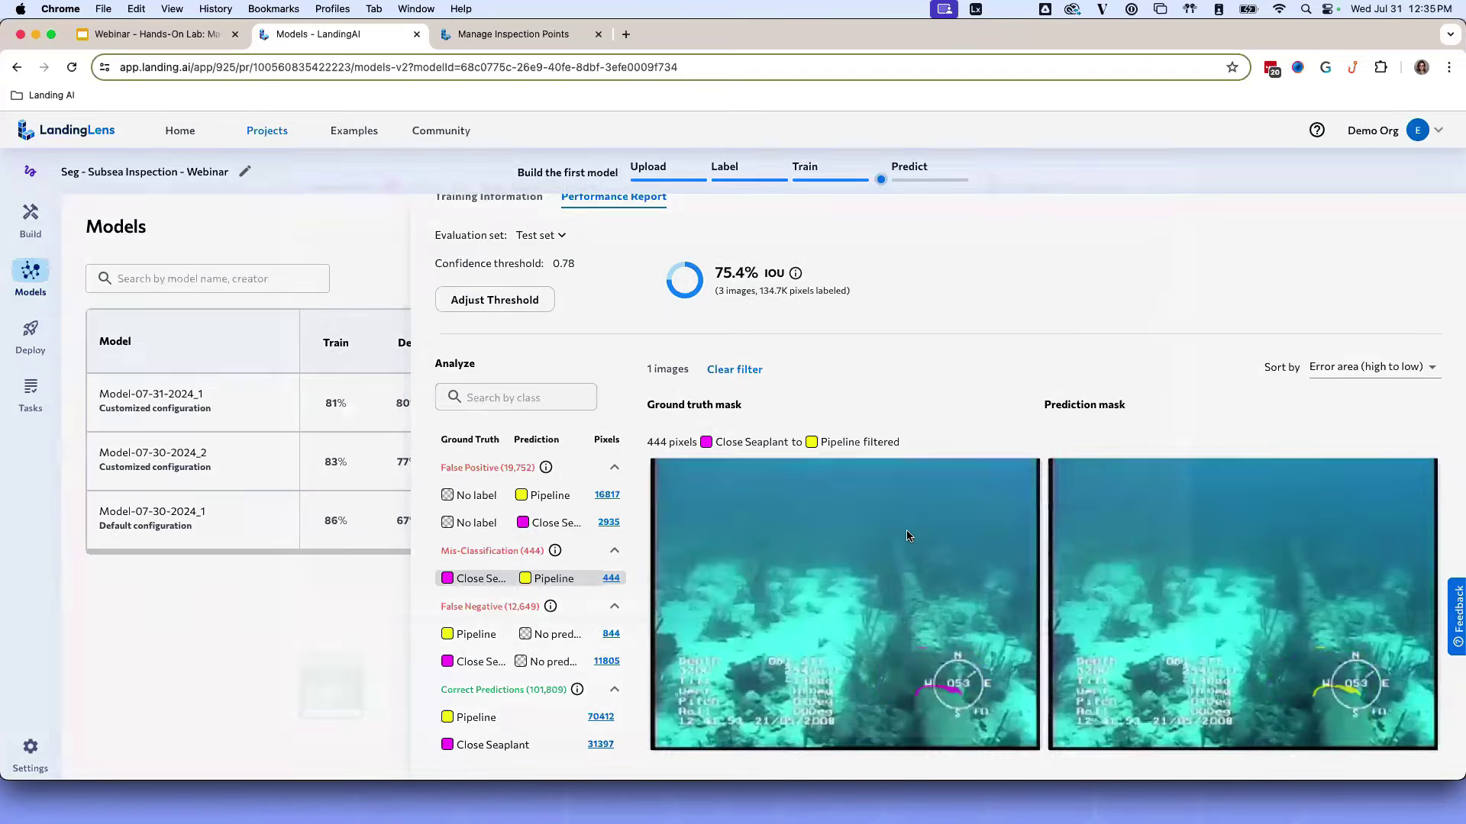
# - Enlarge the filtered image's mask comparison, view the image's current version, and return to the report to close the comparison
pyautogui.click(907, 536)
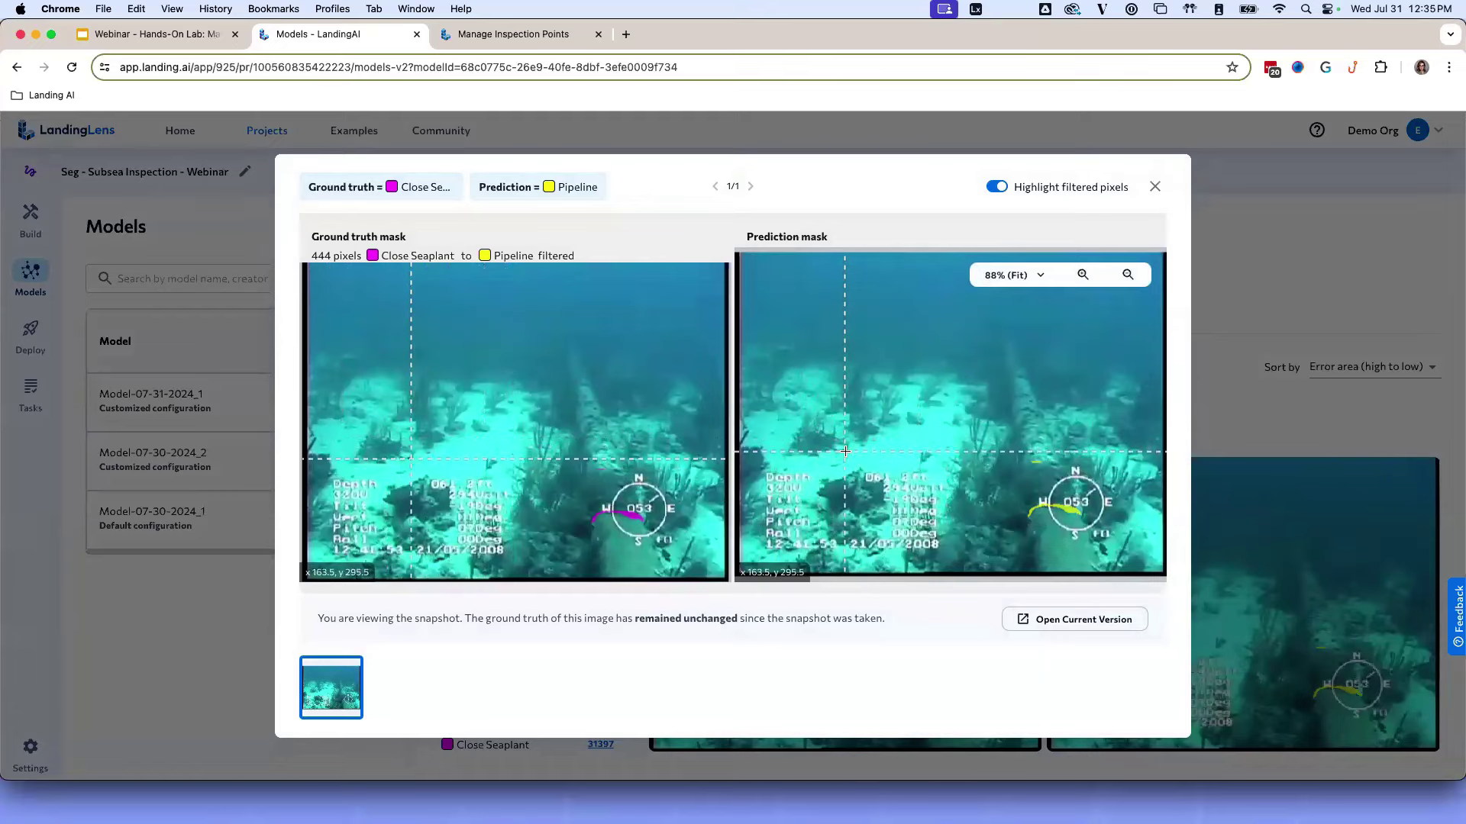
pyautogui.click(1122, 619)
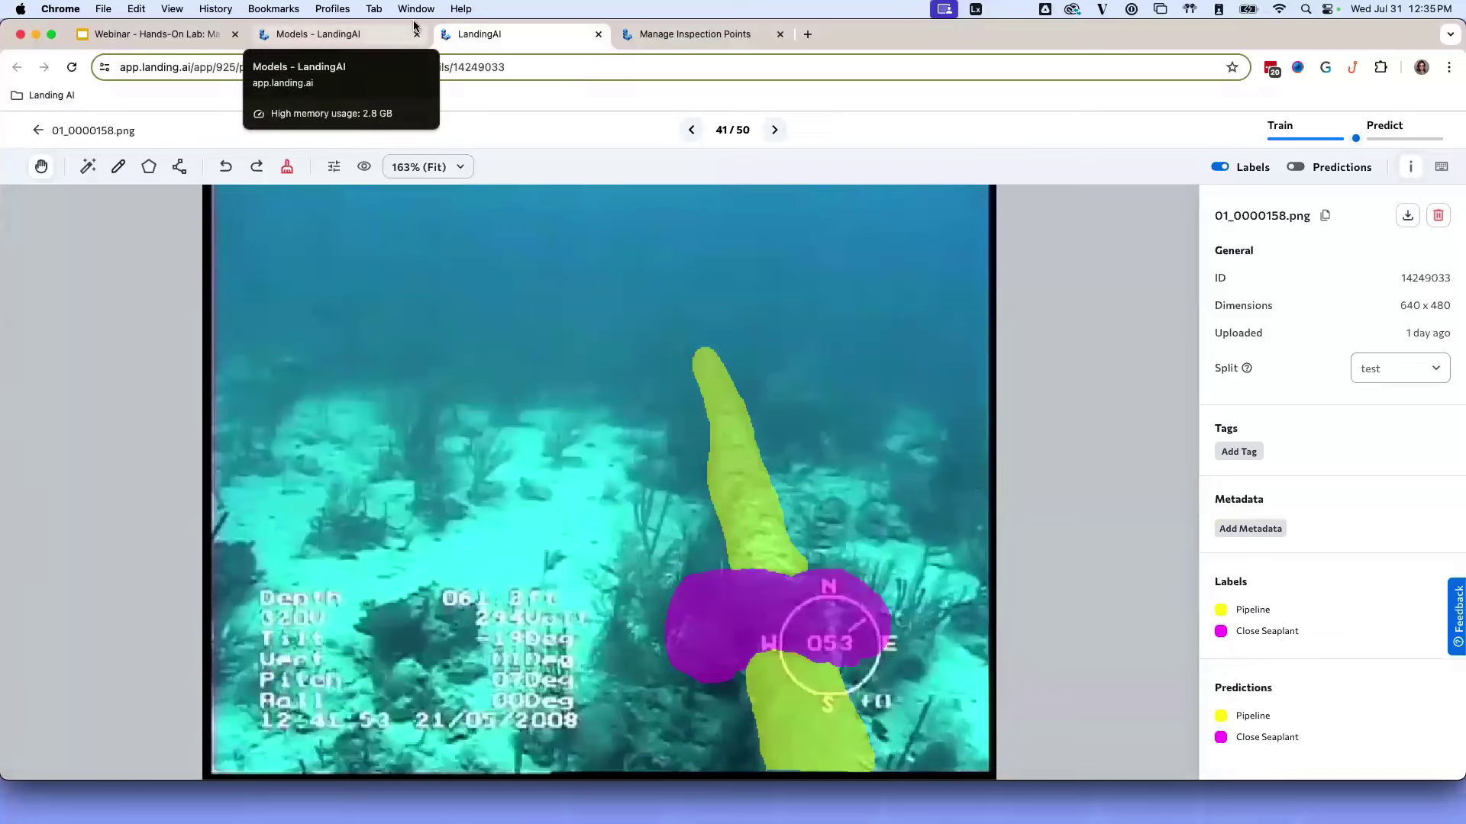
pyautogui.click(391, 38)
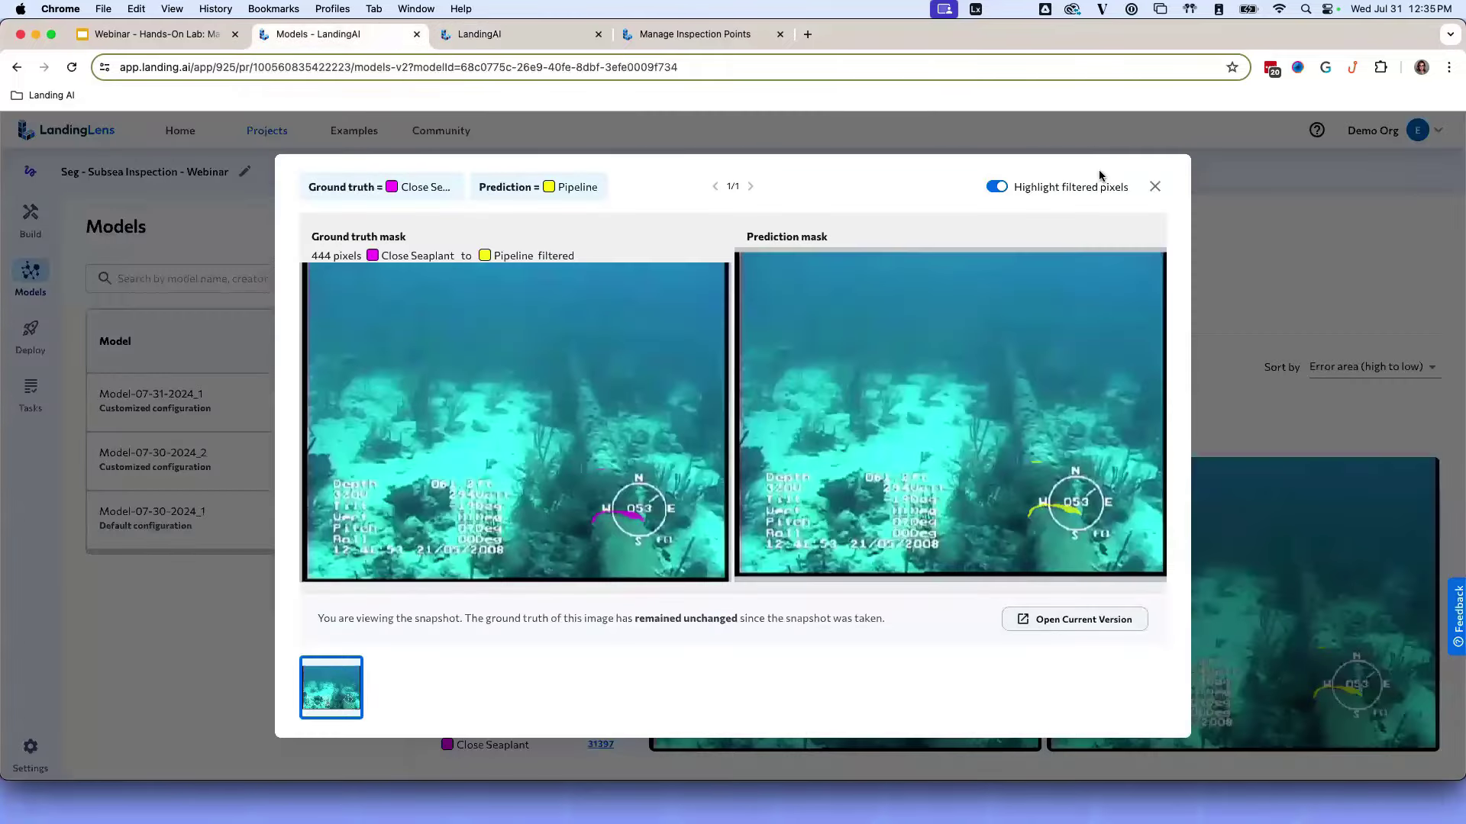
pyautogui.click(1156, 188)
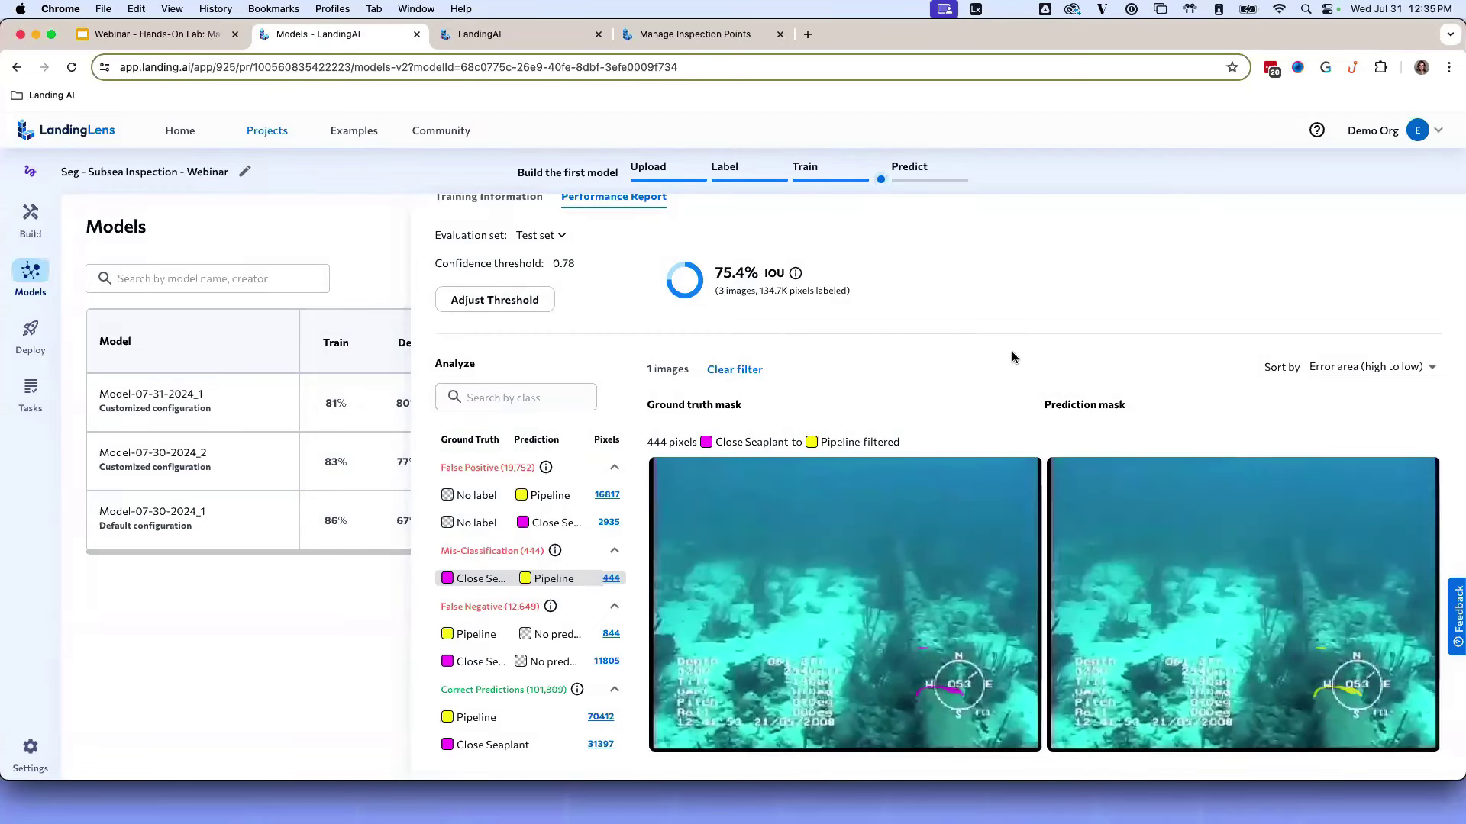
# - Check the sort options for the filtered masks and close the full report of Model-07-31-2024_1
pyautogui.click(1347, 368)
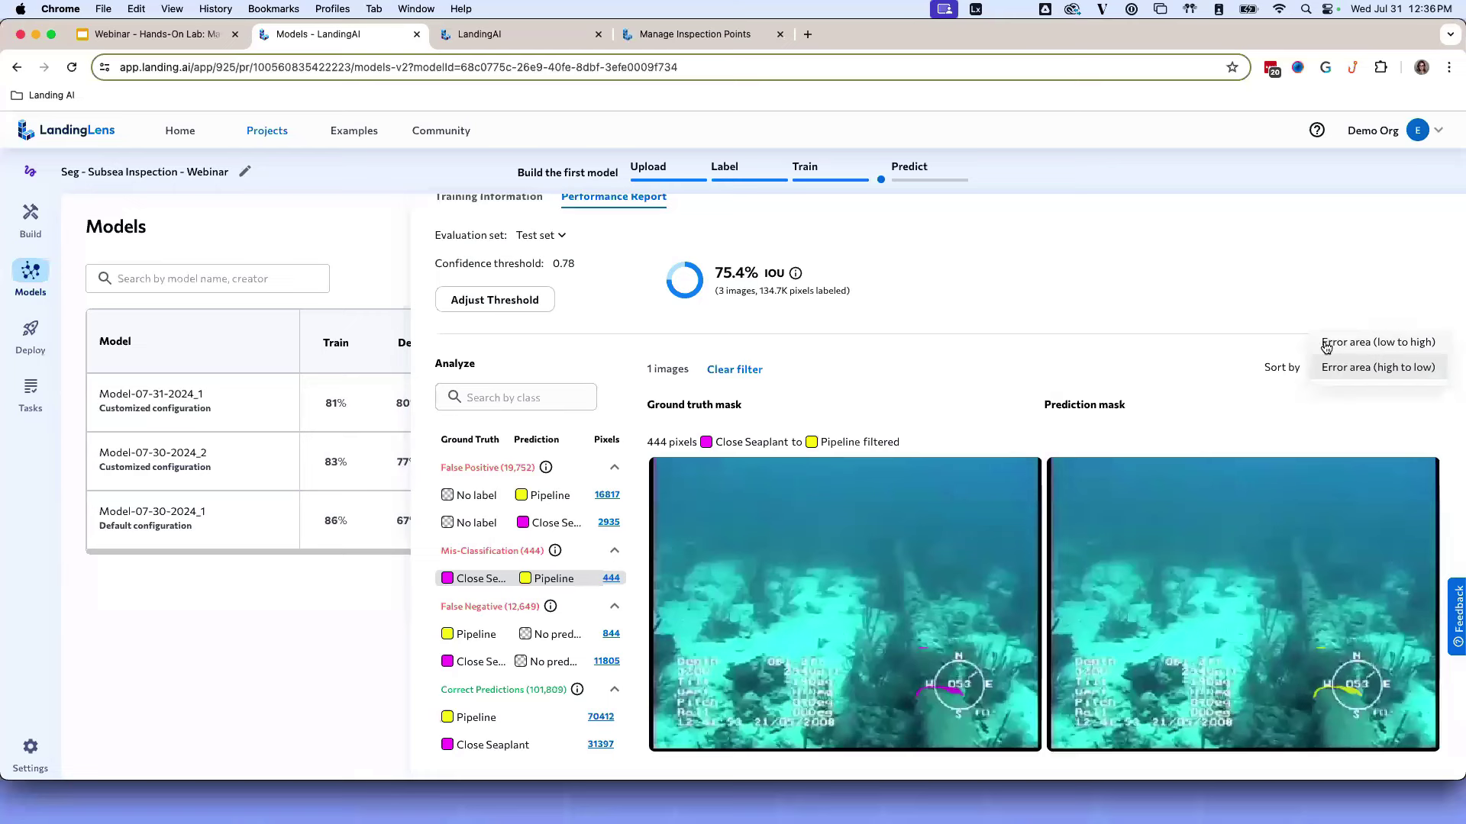
pyautogui.click(1170, 348)
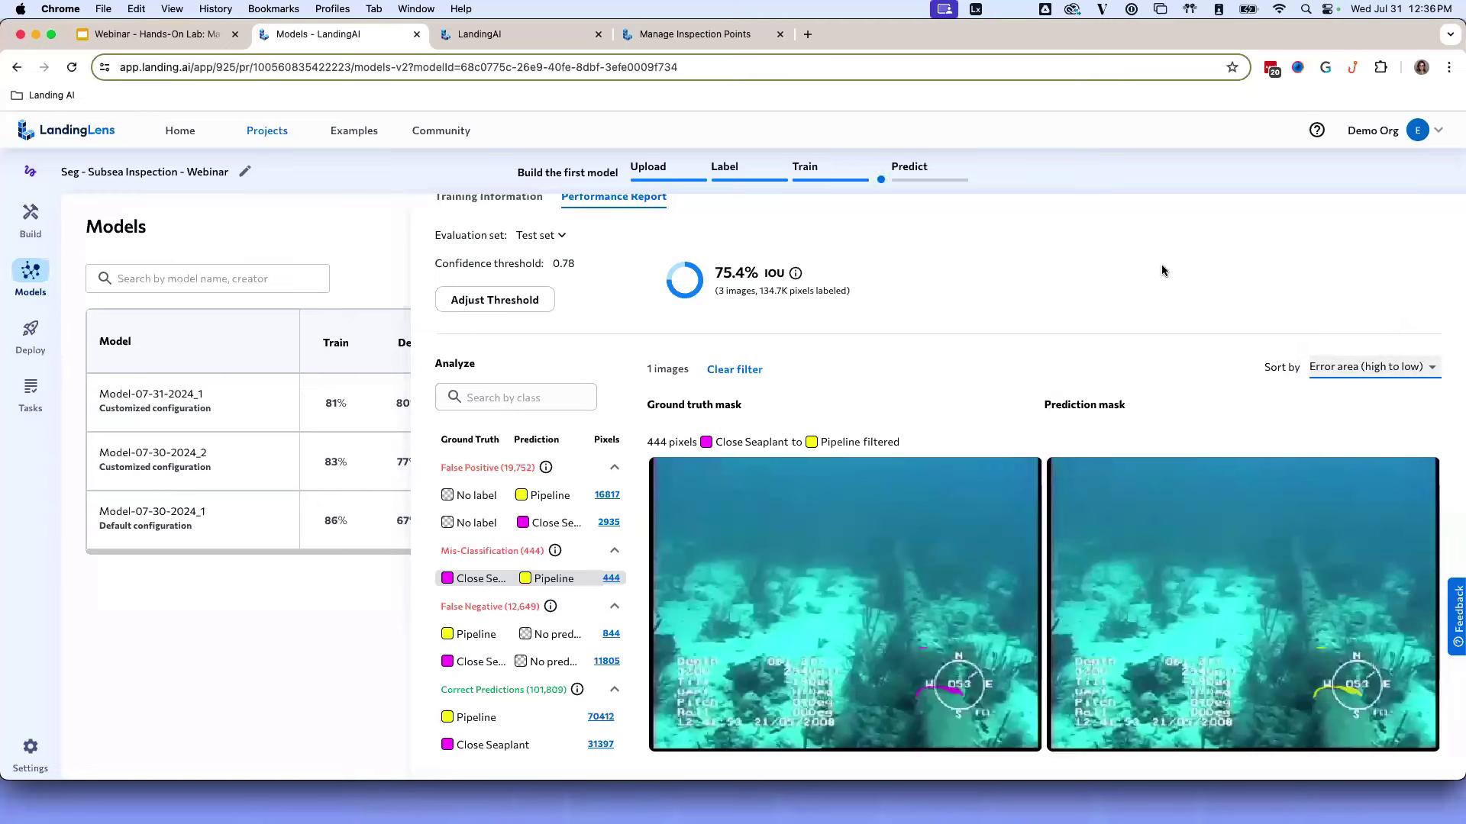
pyautogui.scroll(2, 1102, 280)
pyautogui.scroll(1, 1103, 279)
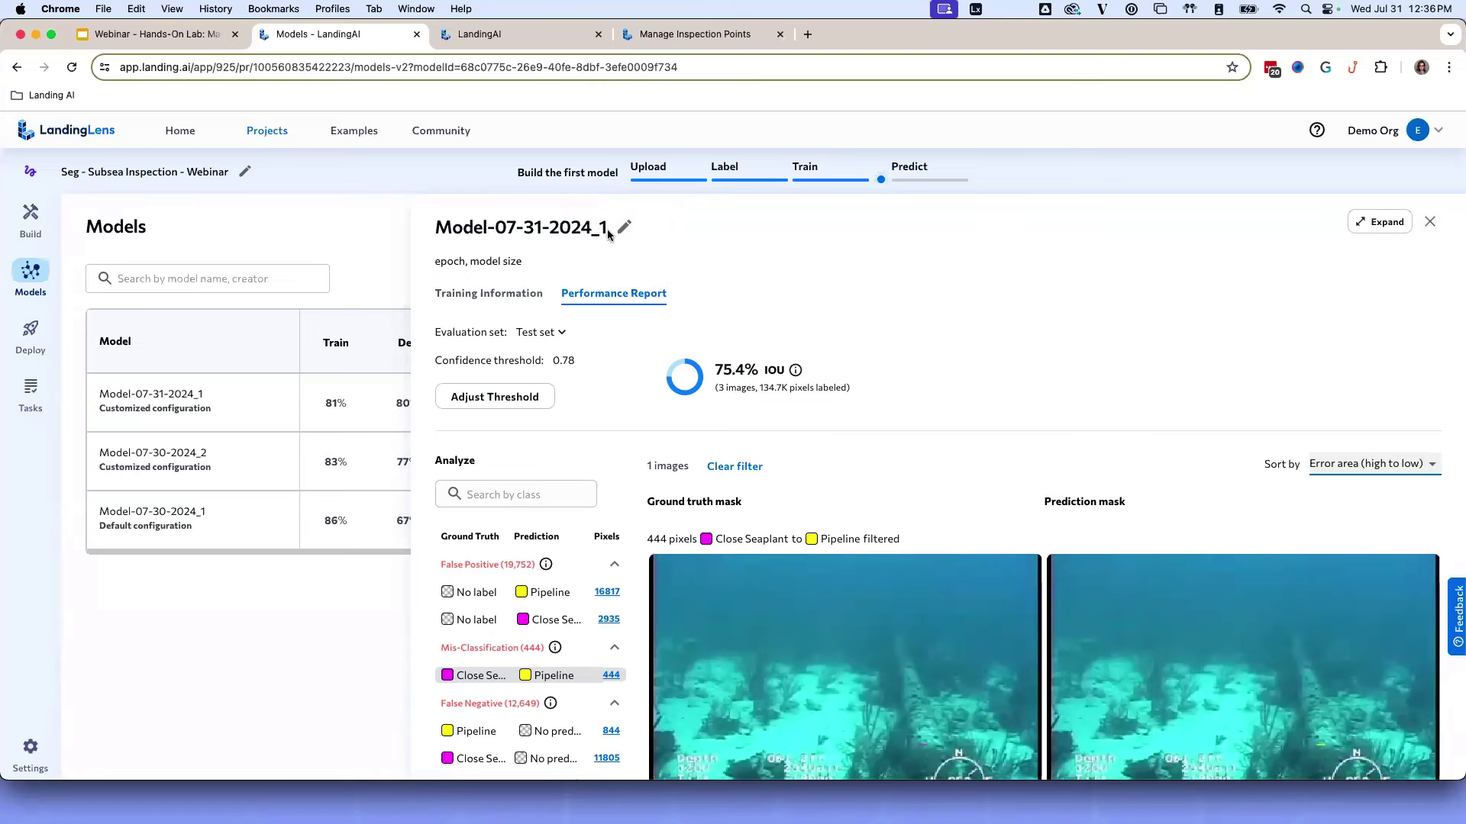
pyautogui.click(373, 245)
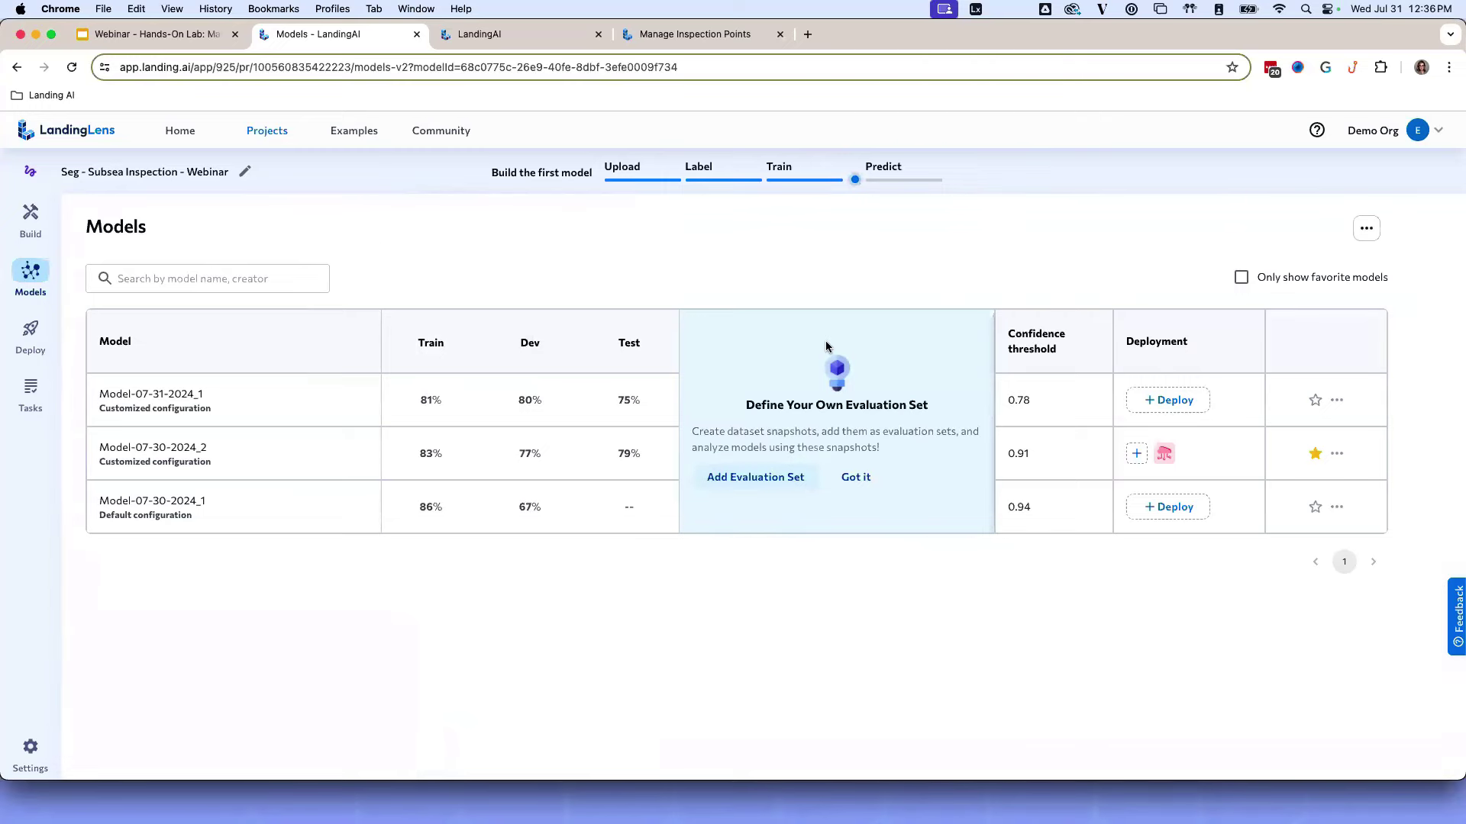
# - In the project's Build view, filter the images to those tagged Golden Test Set
pyautogui.click(27, 225)
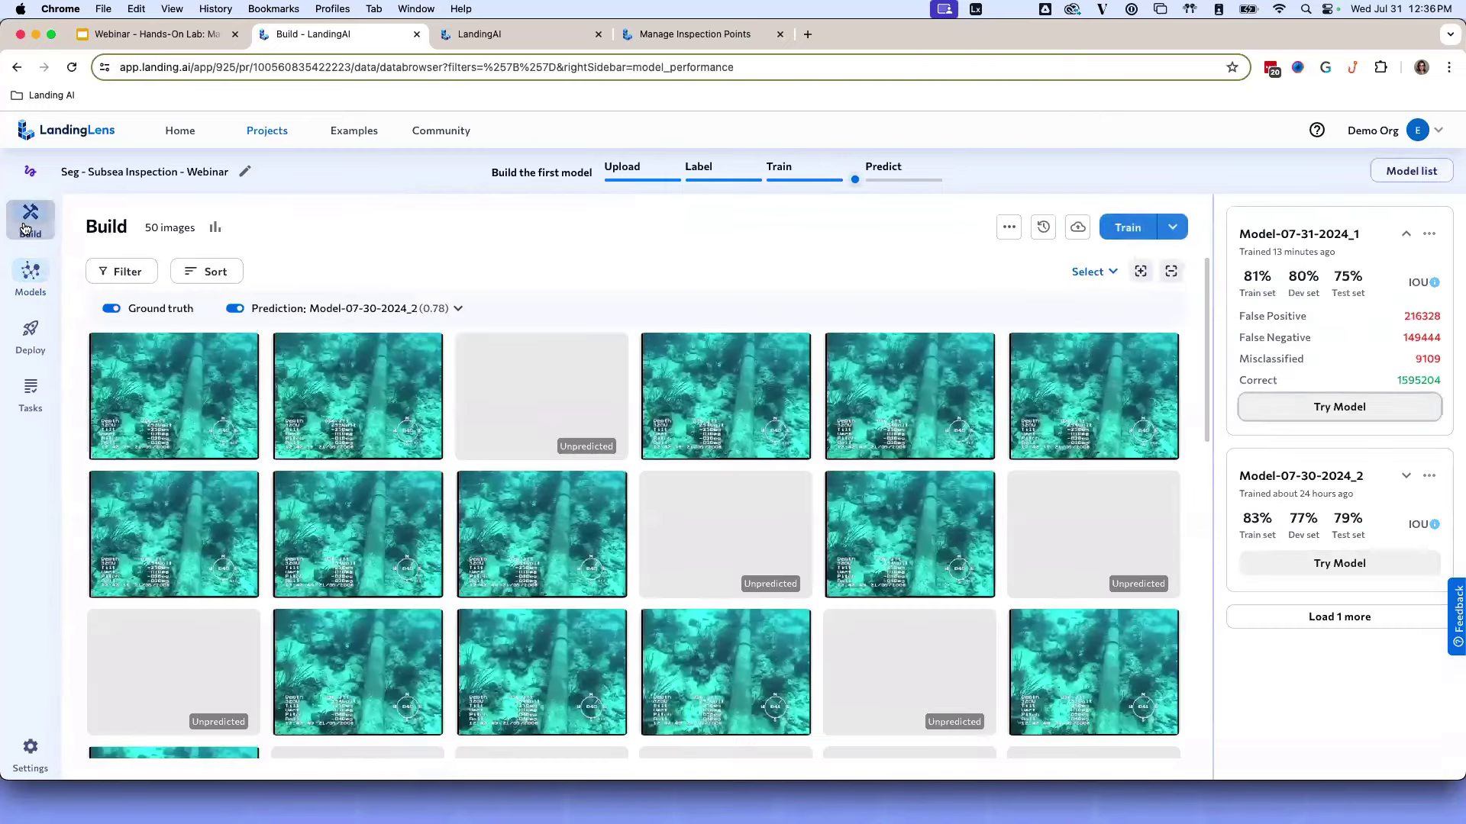
pyautogui.click(126, 271)
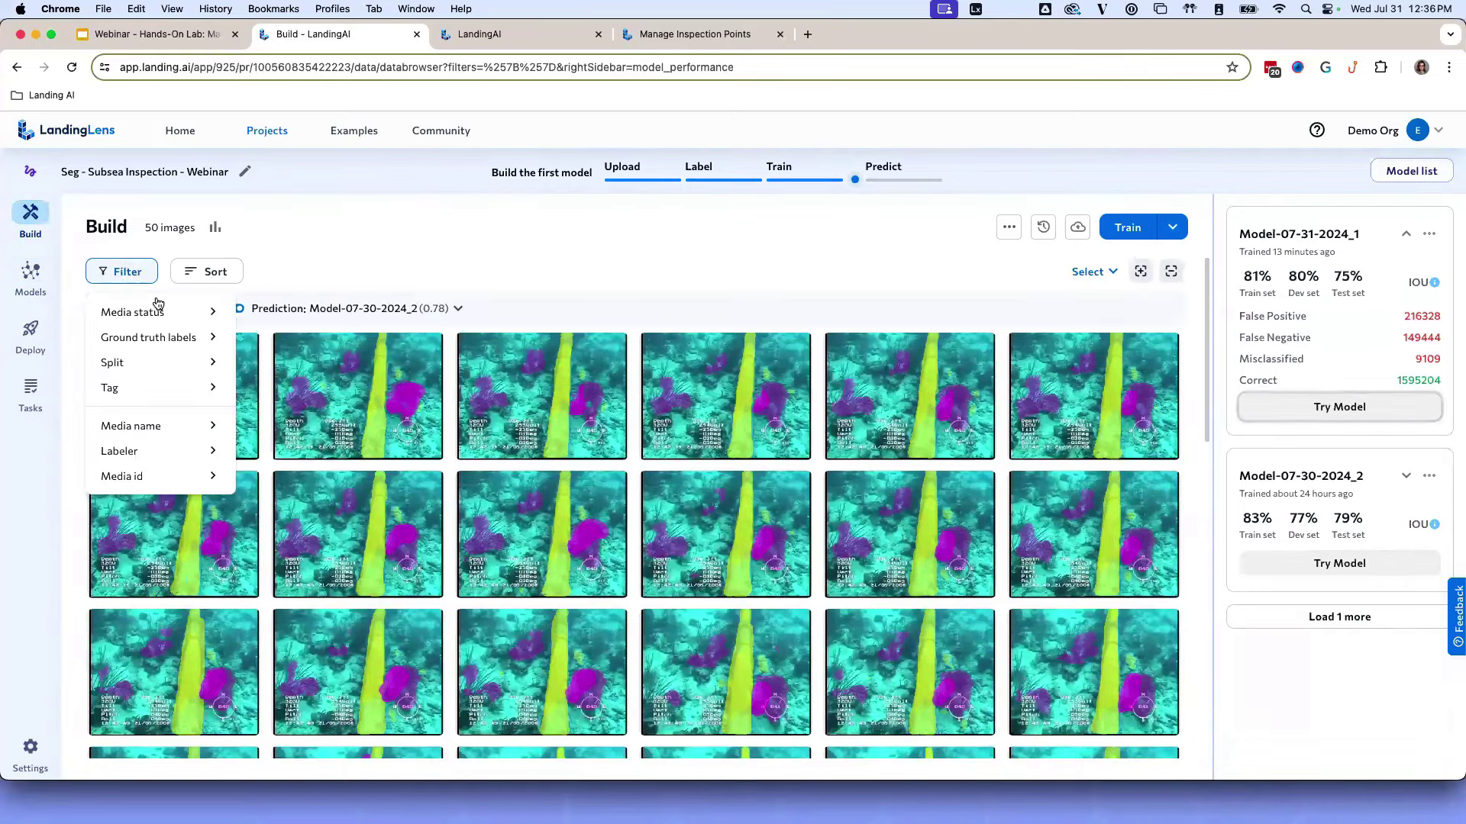
pyautogui.click(211, 389)
pyautogui.click(261, 389)
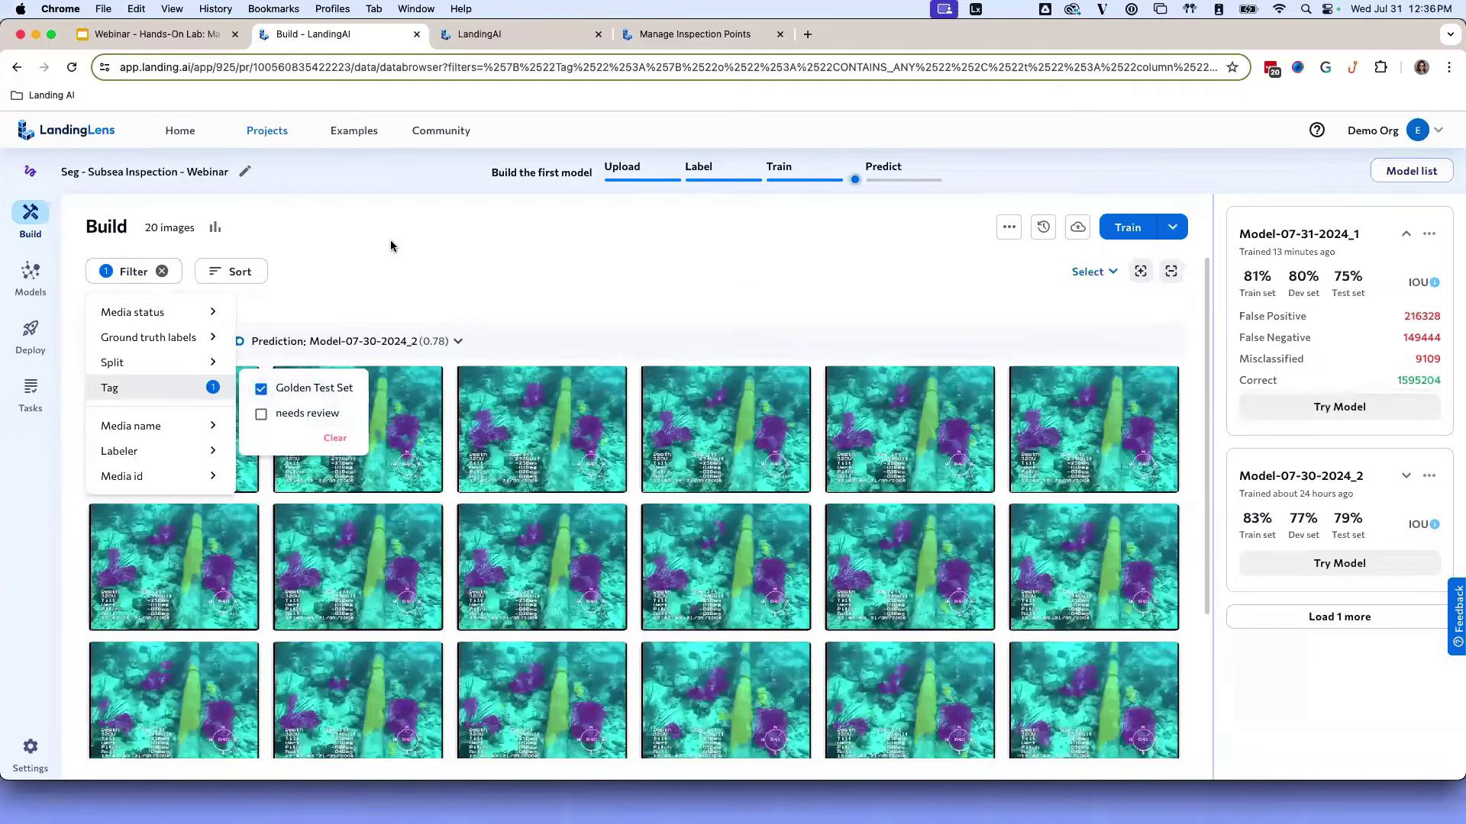
pyautogui.click(394, 241)
# - Select all the Golden Test Set images, check the options offered for the selection, and clear the tag filter
pyautogui.click(1106, 275)
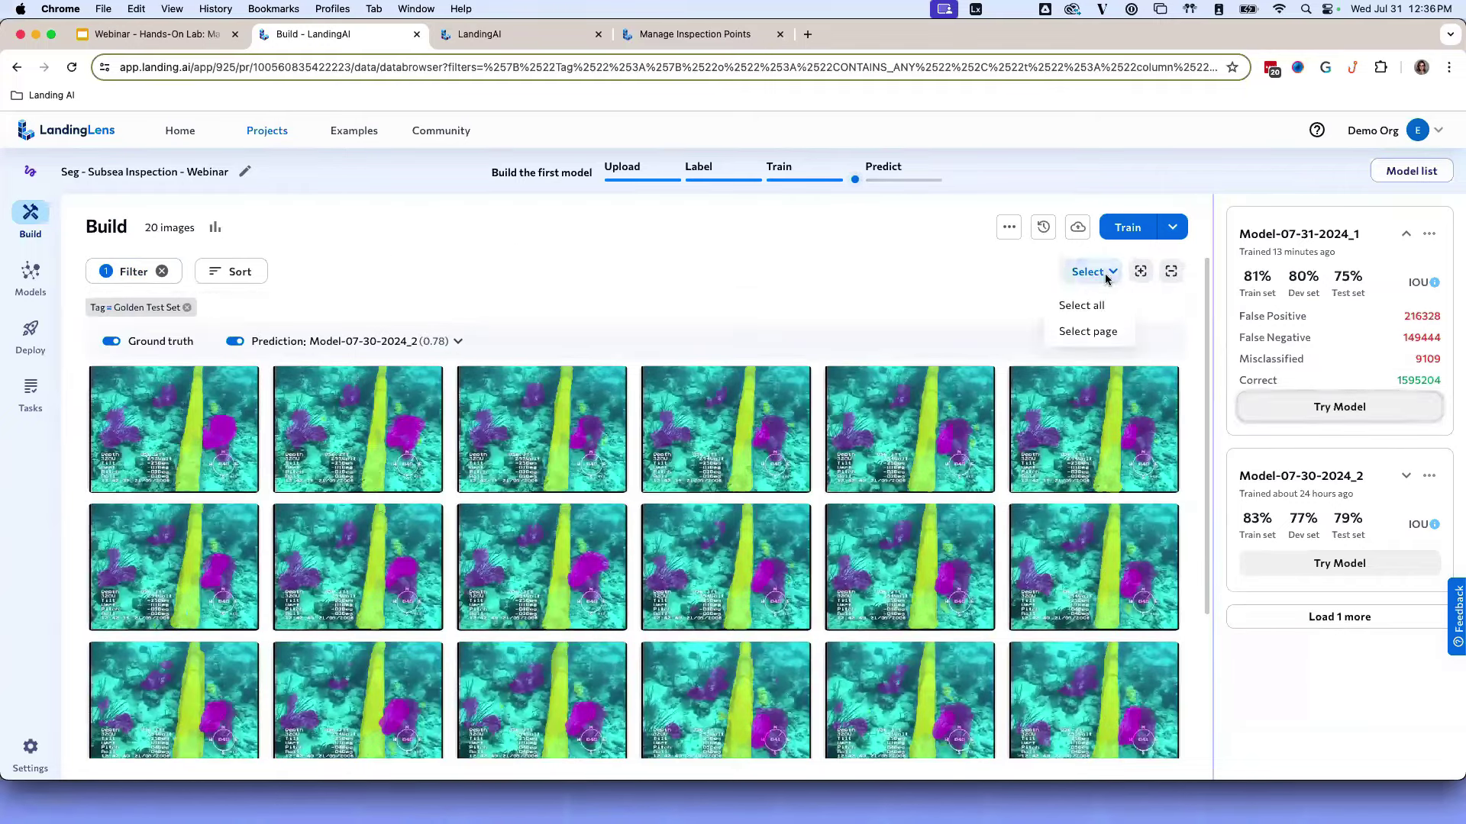
pyautogui.click(1083, 312)
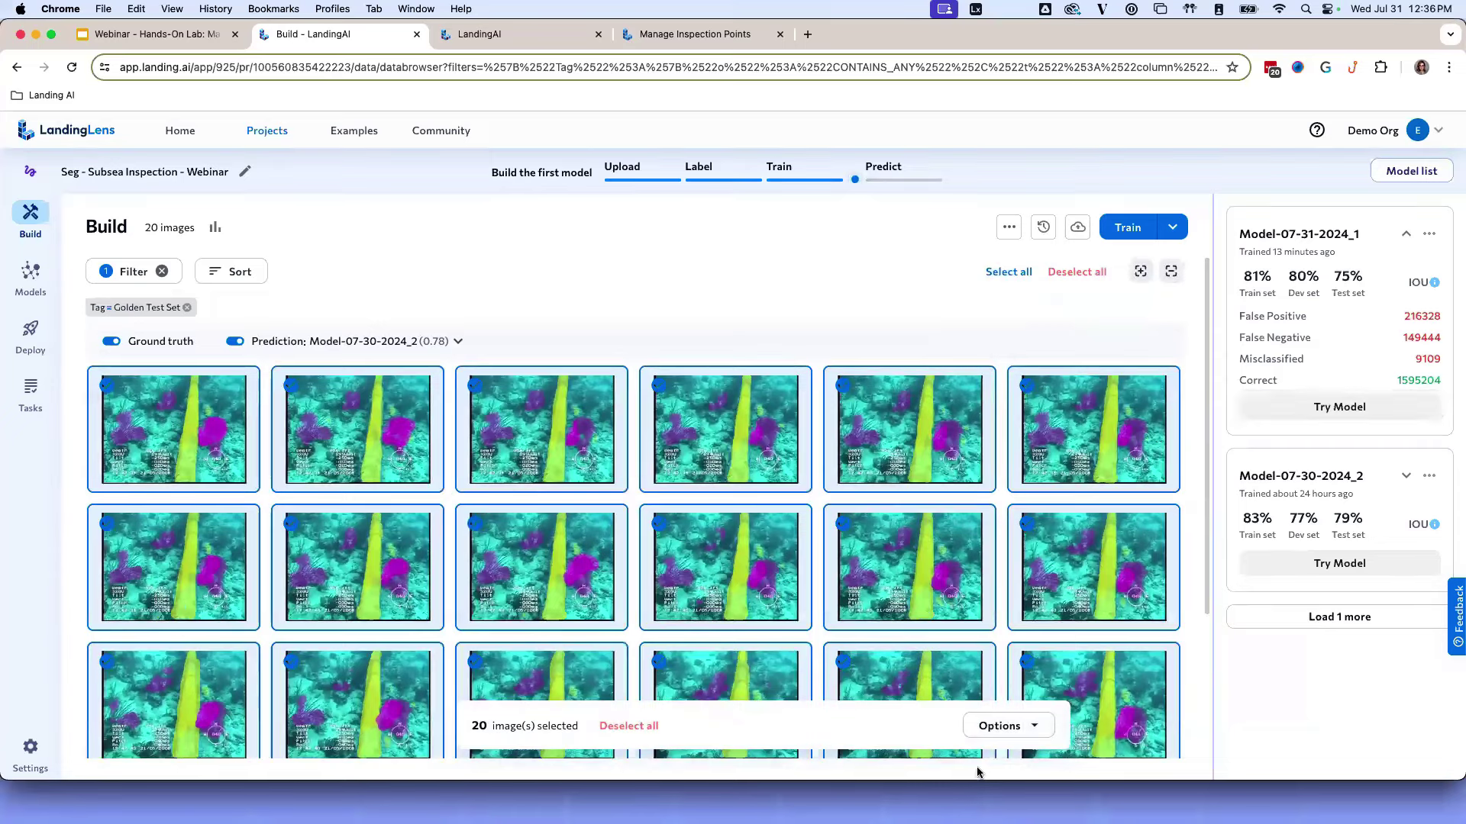
pyautogui.click(991, 731)
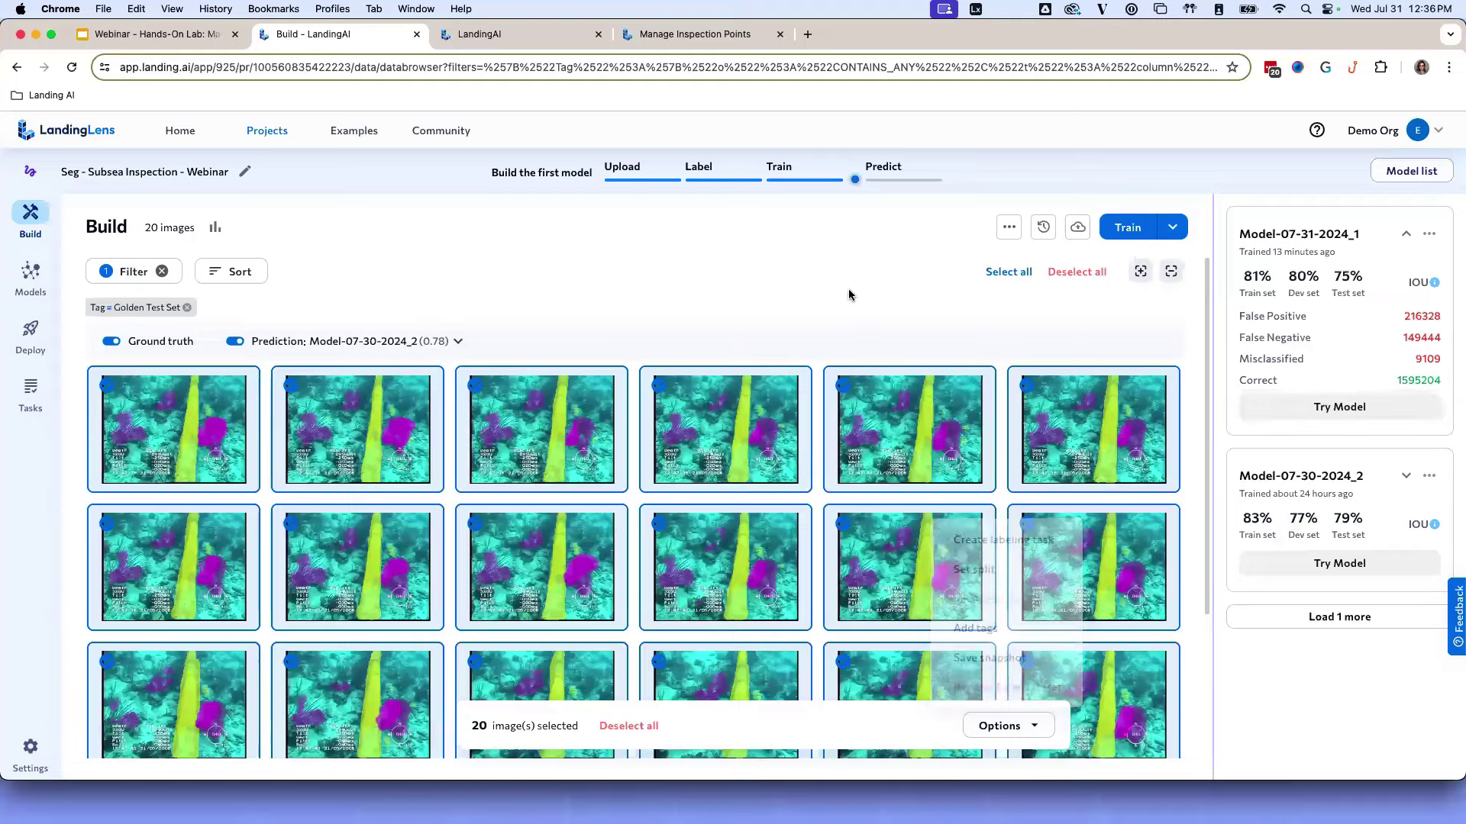
pyautogui.click(186, 308)
# - Add the Golden Test Set snapshot with all its images to the models table as an evaluation set
pyautogui.click(32, 279)
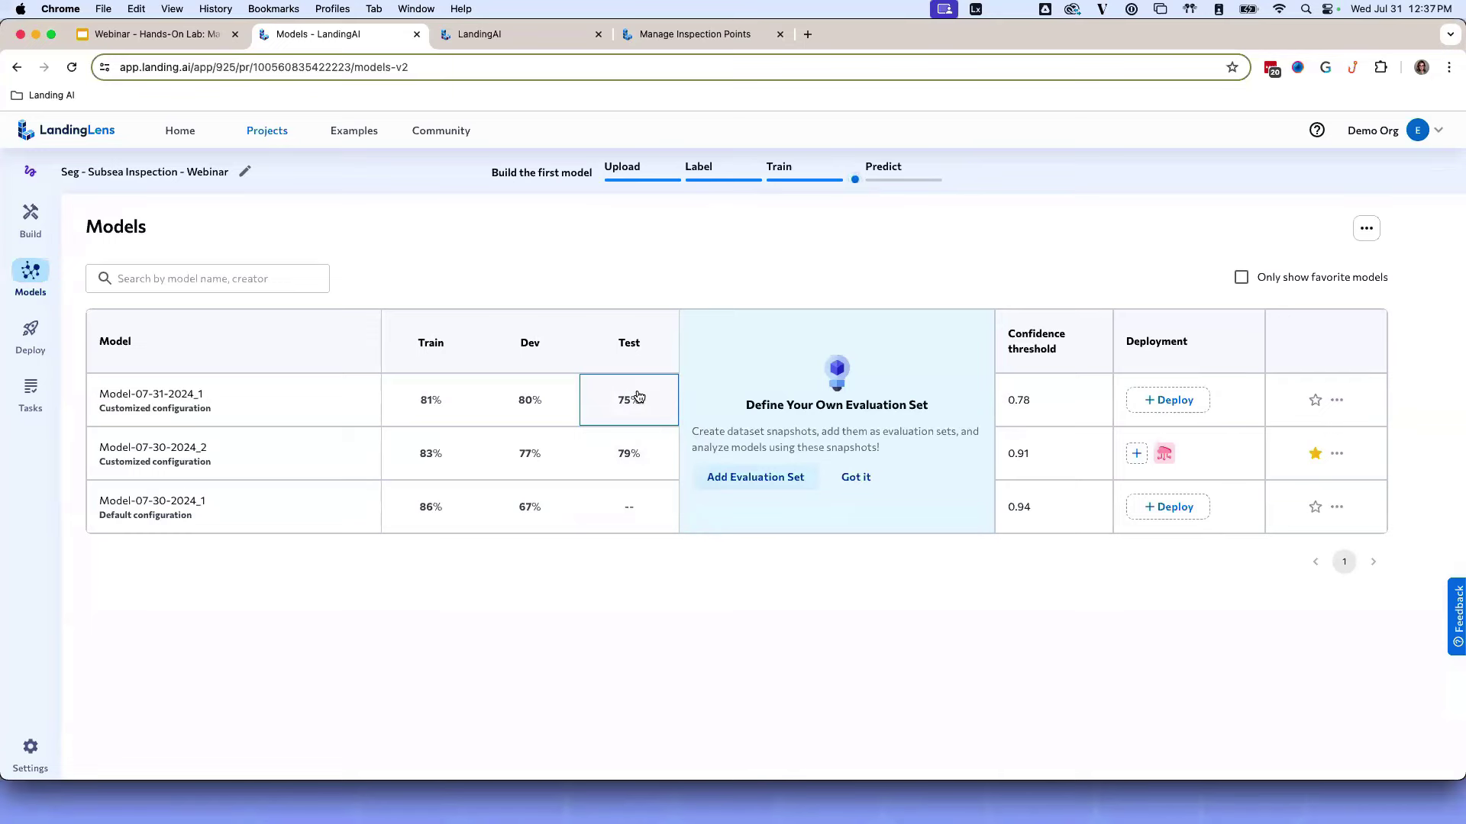
pyautogui.click(761, 479)
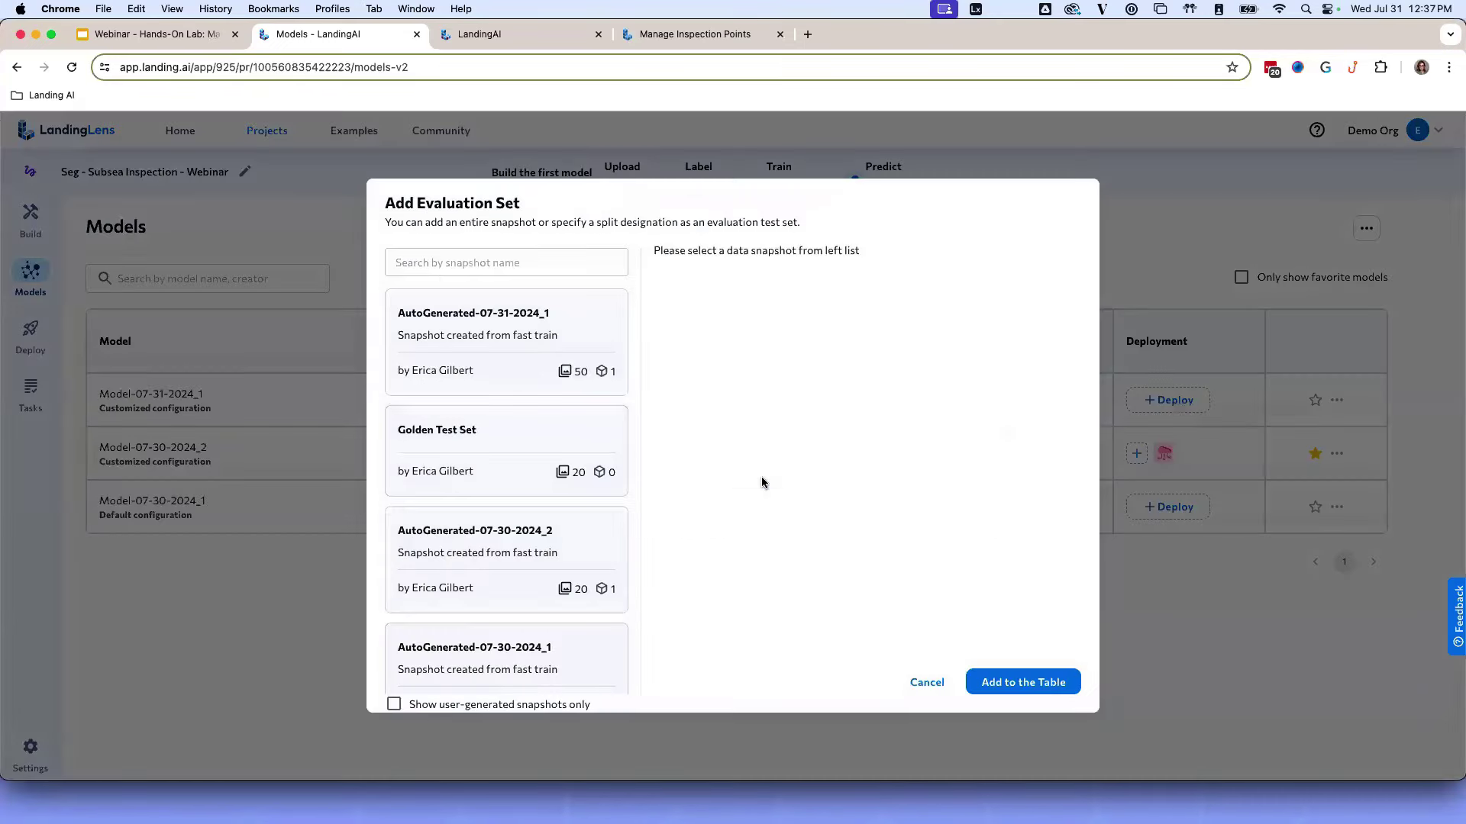
pyautogui.click(524, 454)
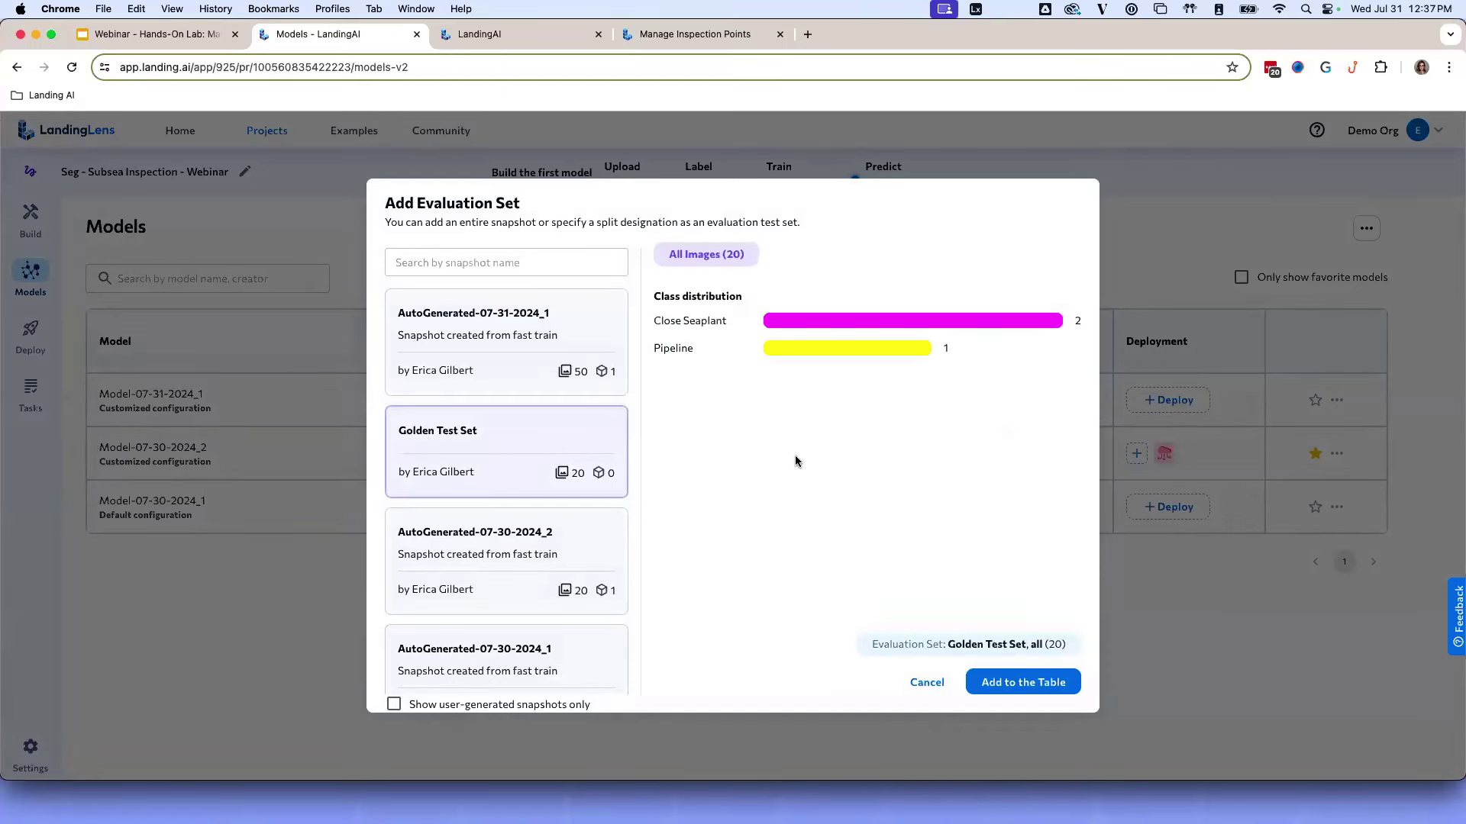
pyautogui.click(1052, 690)
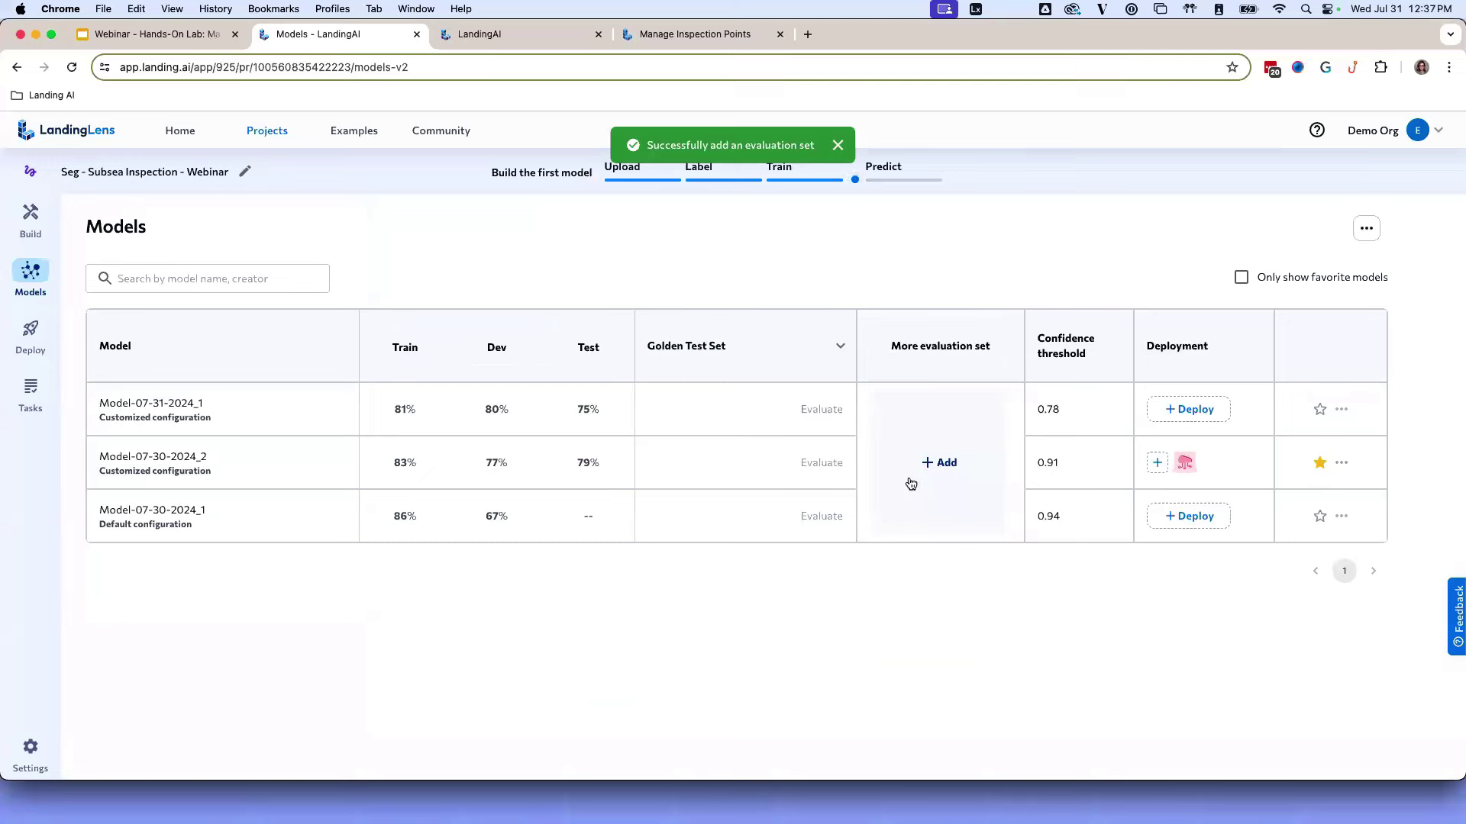
# - Evaluate Model-07-31-2024_1, Model-07-30-2024_2 and Model-07-30-2024_1 on the Golden Test Set
pyautogui.click(836, 414)
pyautogui.click(831, 469)
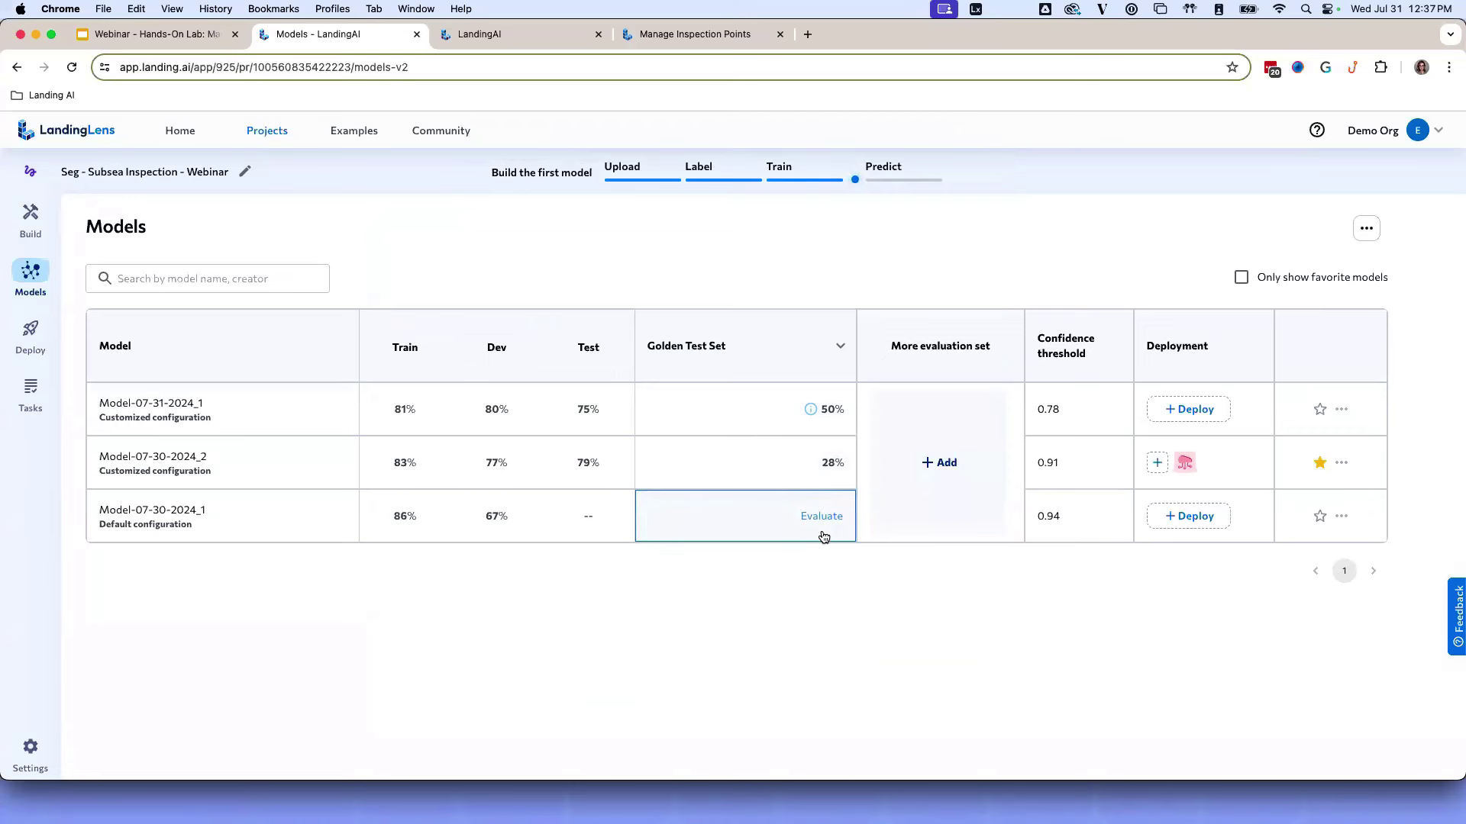
pyautogui.click(823, 519)
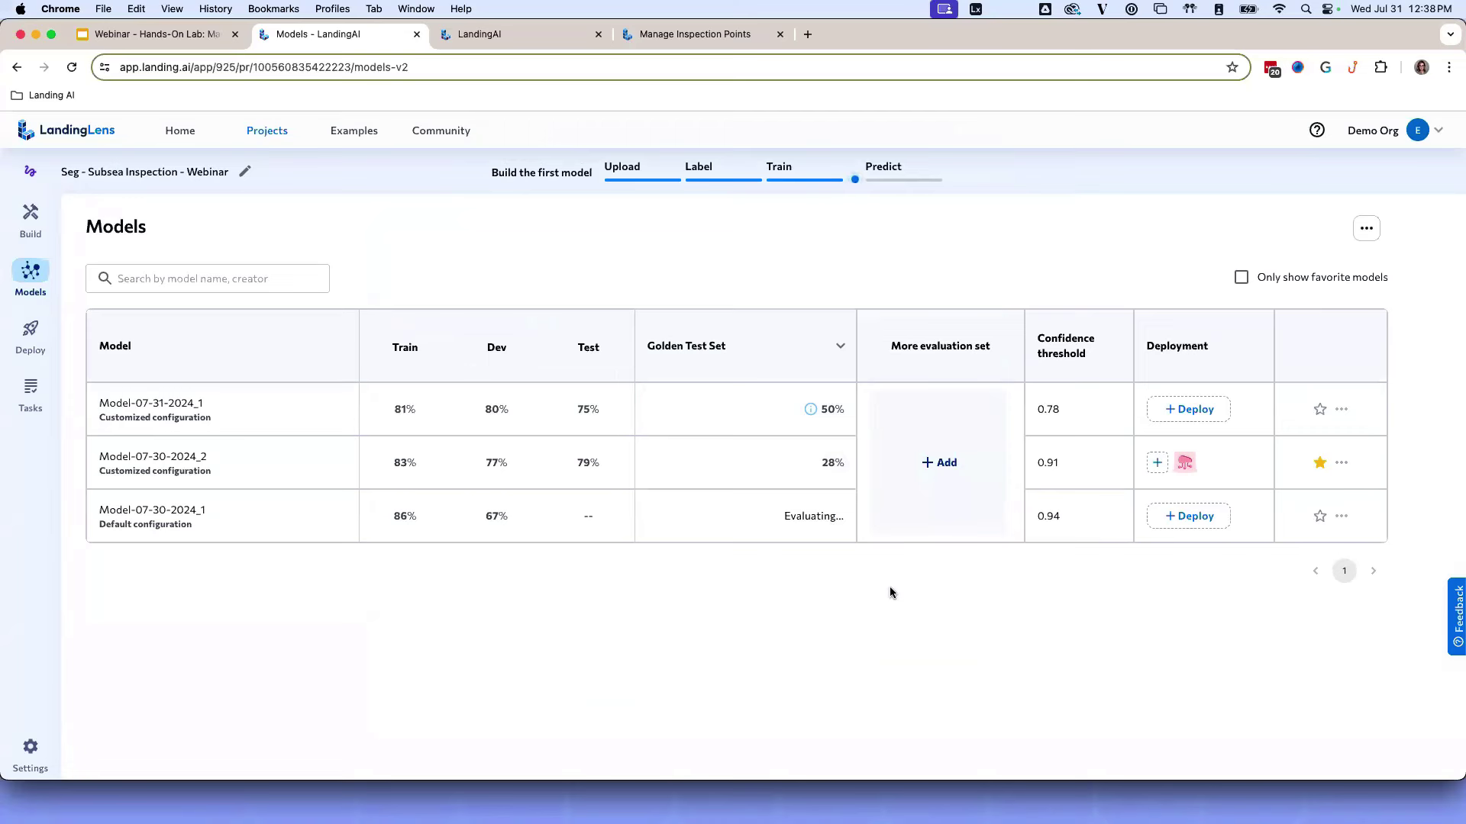
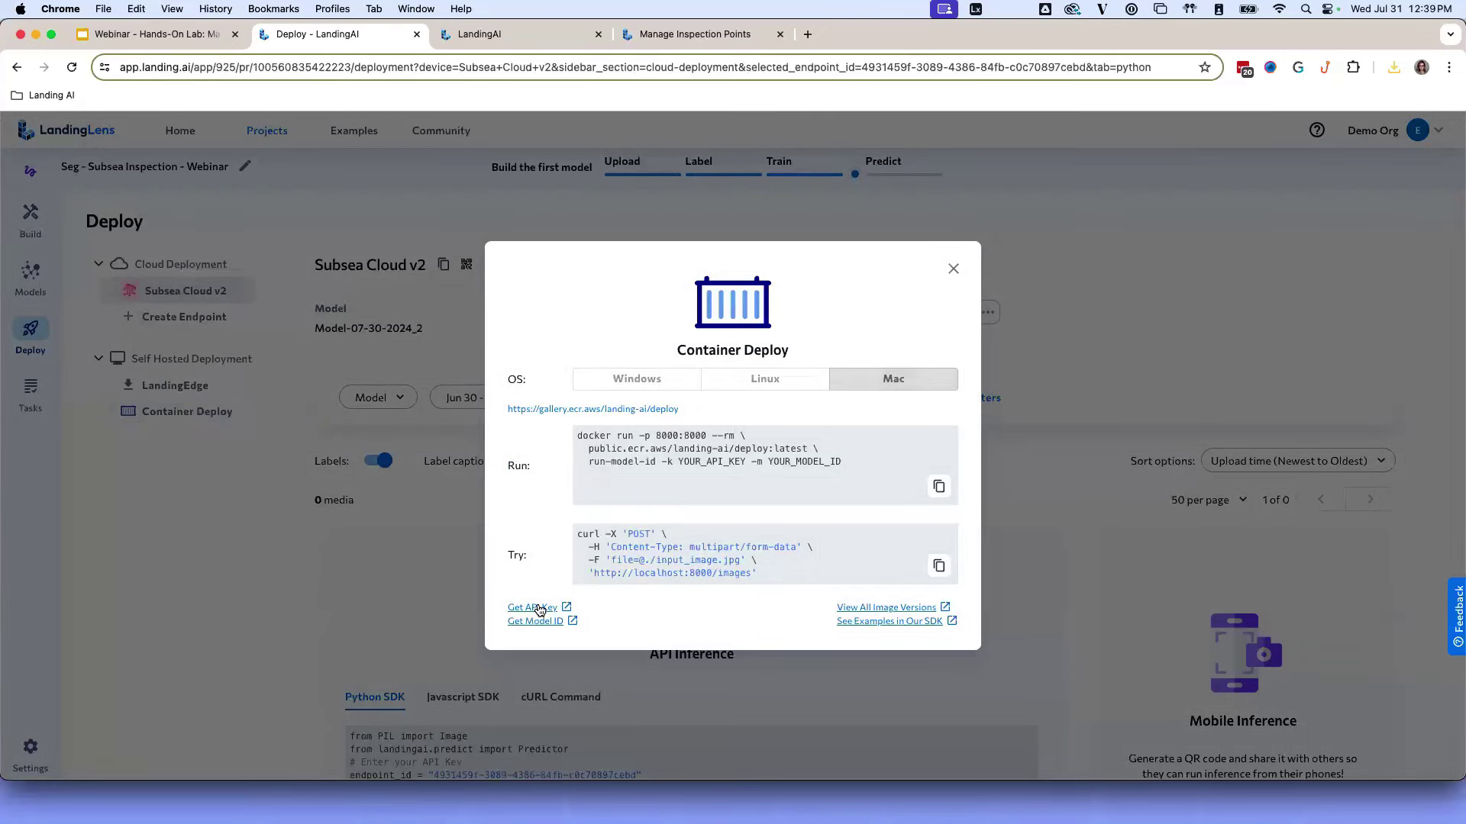
# - Close the Container Deploy instructions, switch to LandingEdge, and open the configuration of the Subsea Inspection inspection point
pyautogui.click(954, 269)
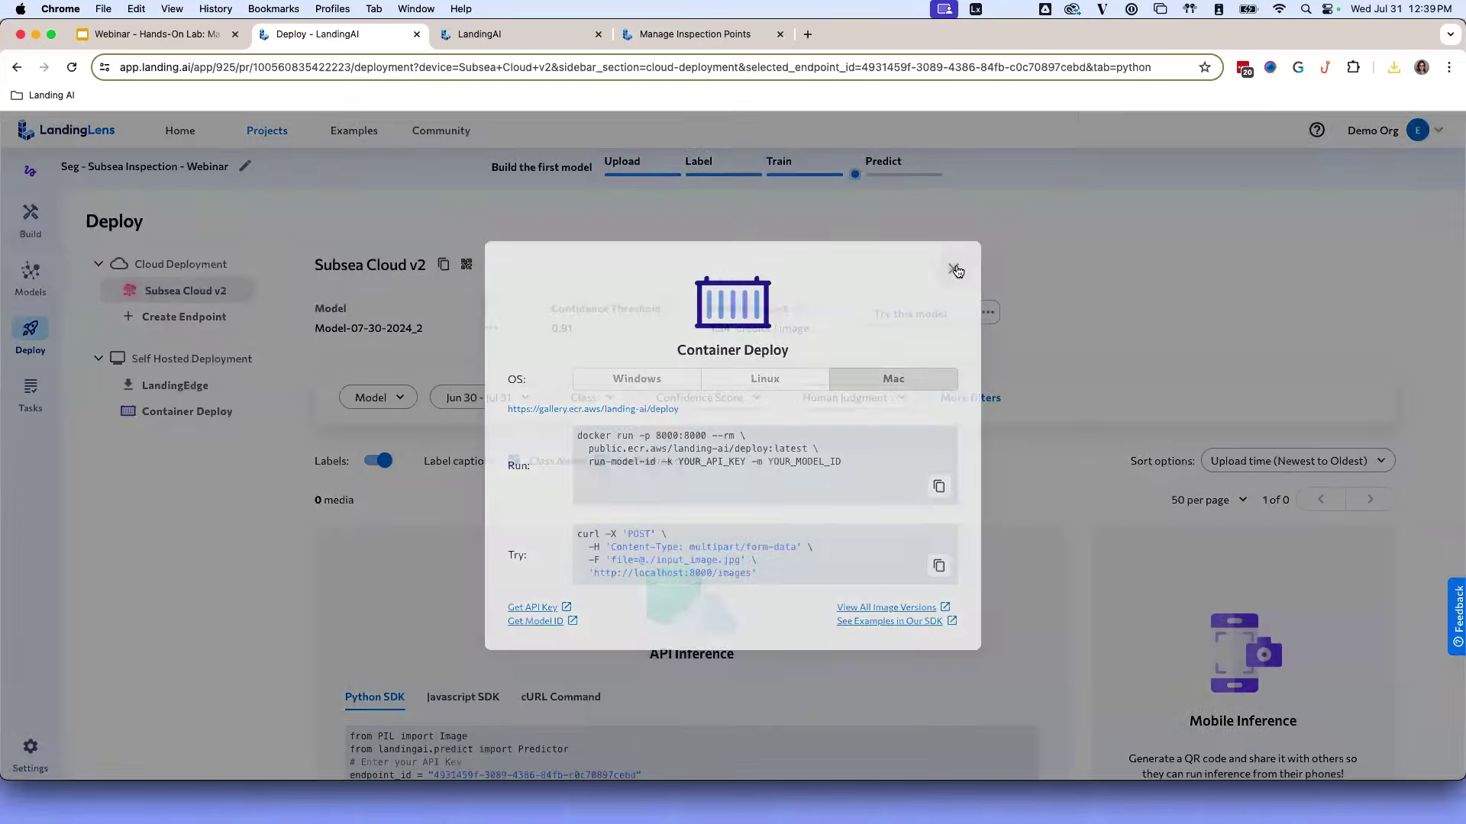
pyautogui.moveTo(684, 799)
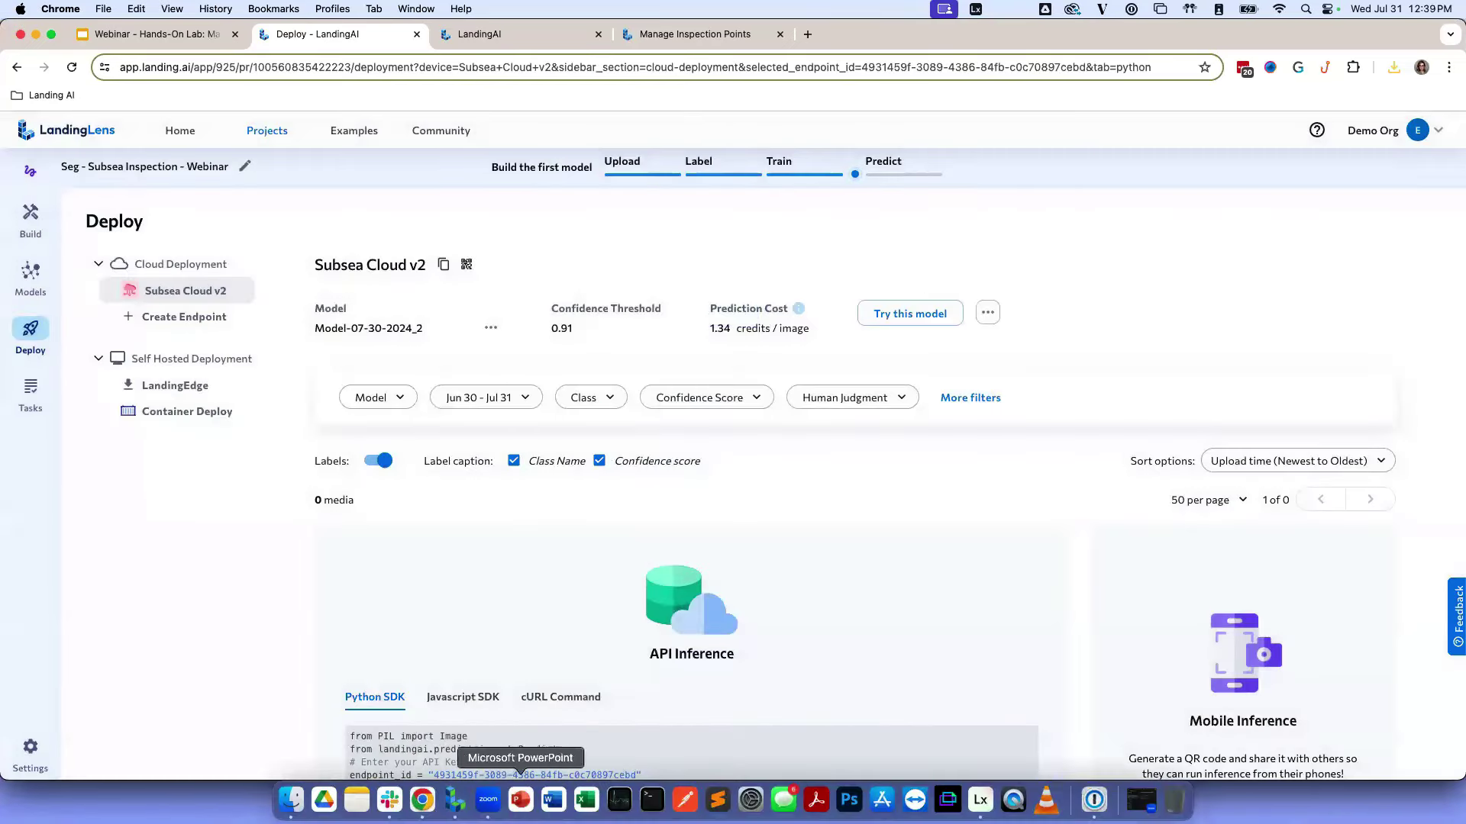
pyautogui.click(452, 802)
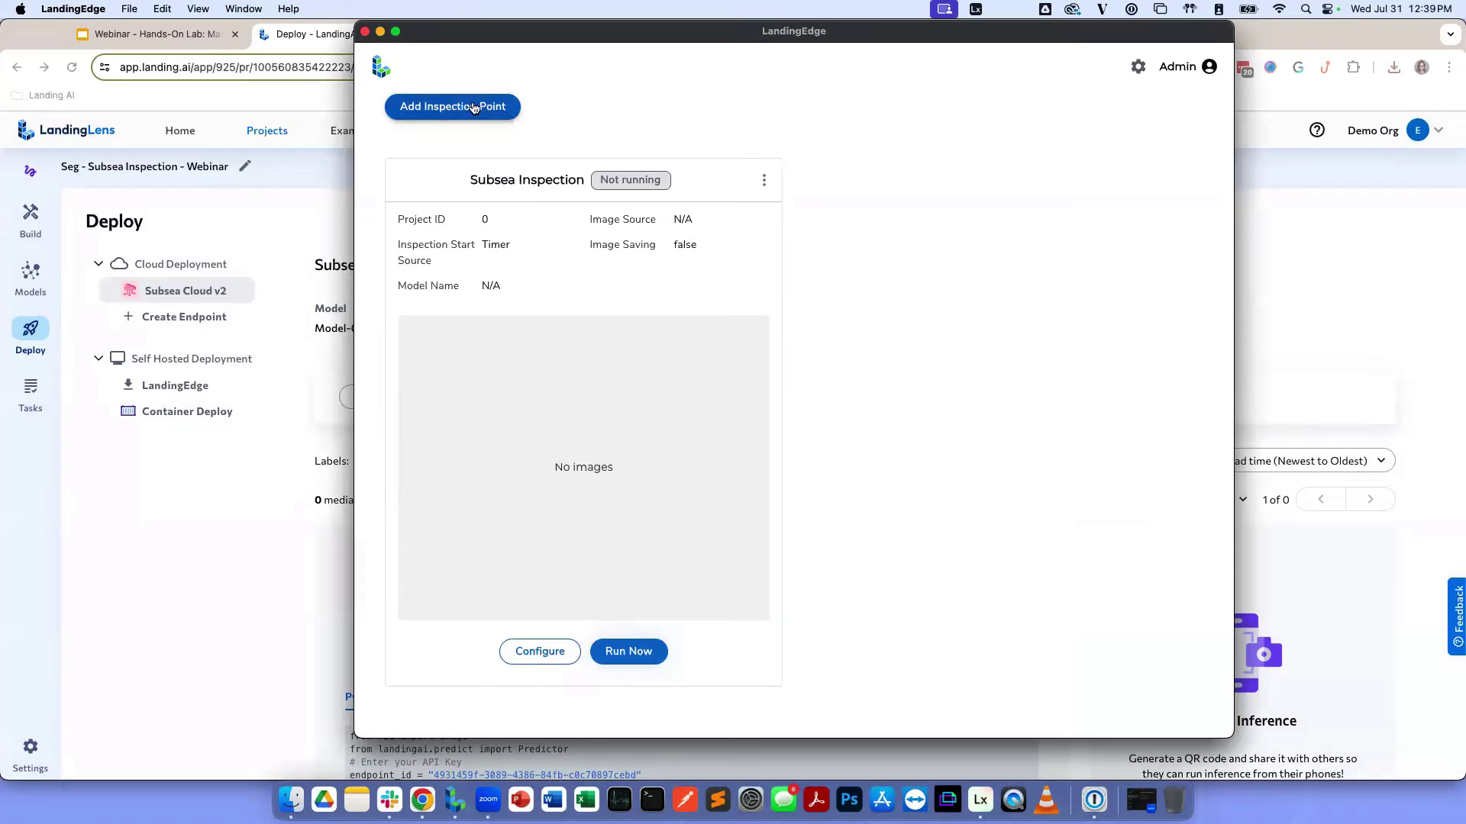
pyautogui.click(531, 655)
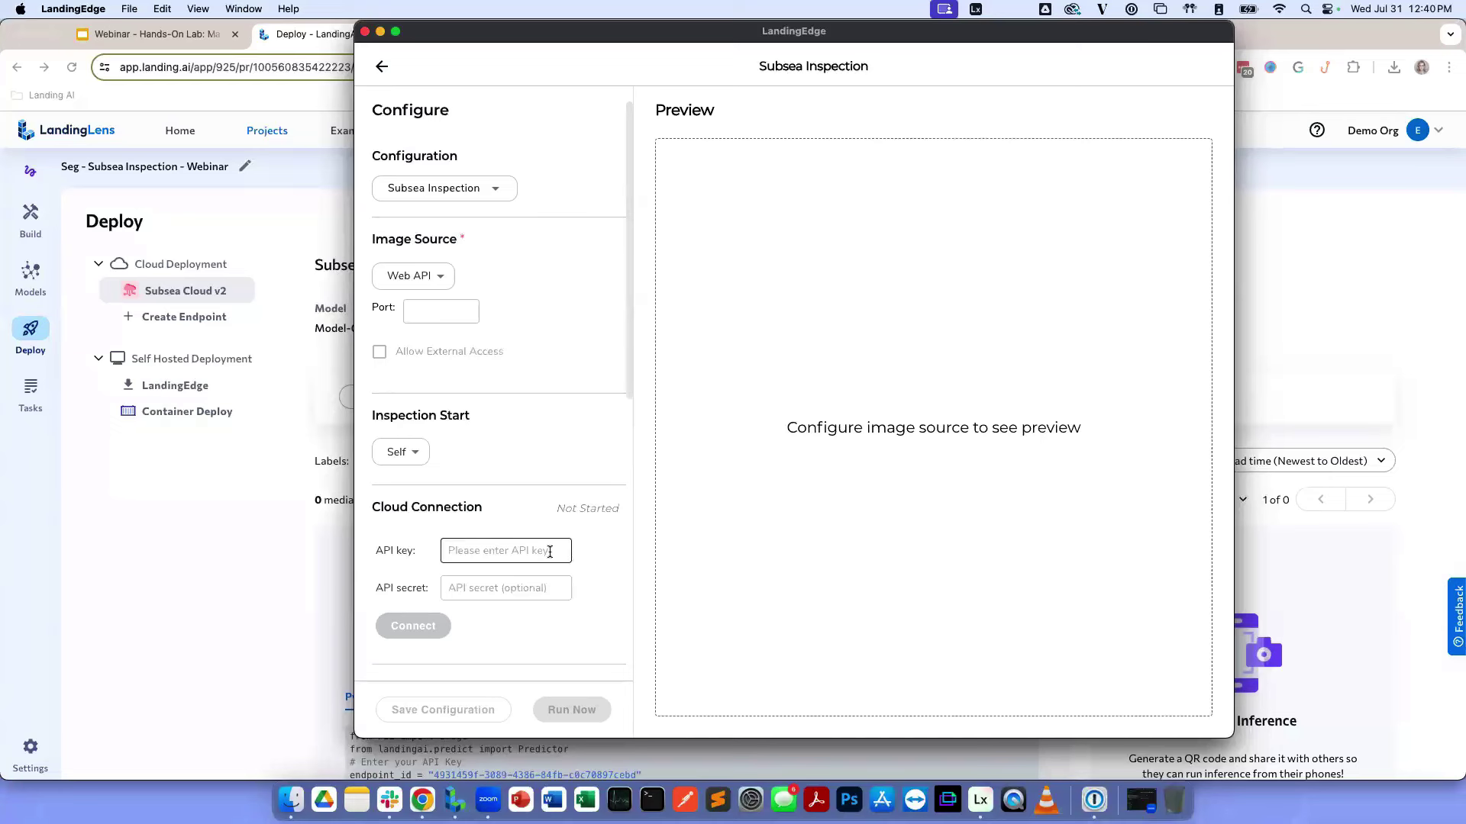
# - Set the Subsea Inspection image source to Folder Watcher
pyautogui.click(446, 287)
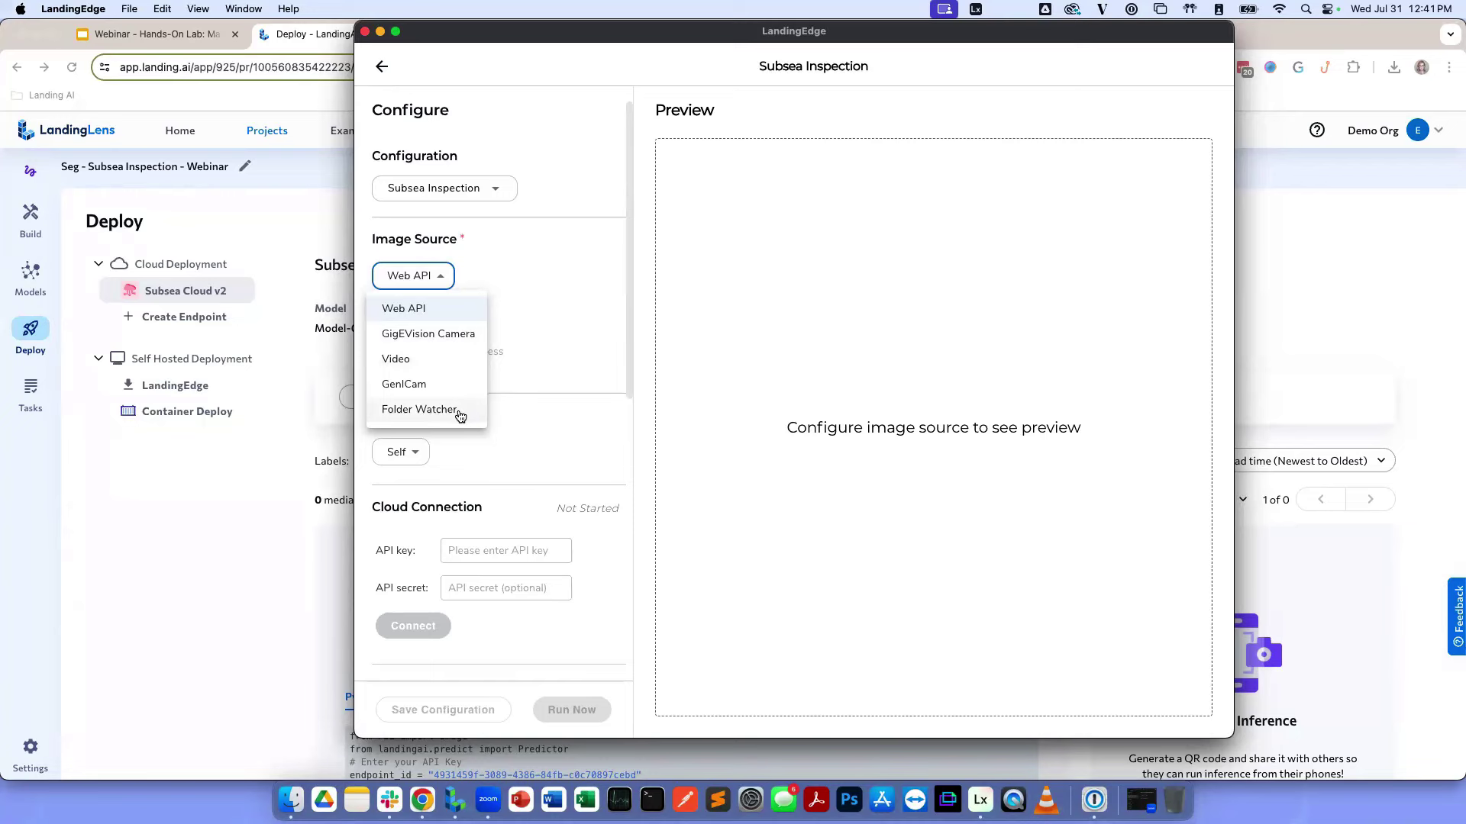
pyautogui.click(419, 410)
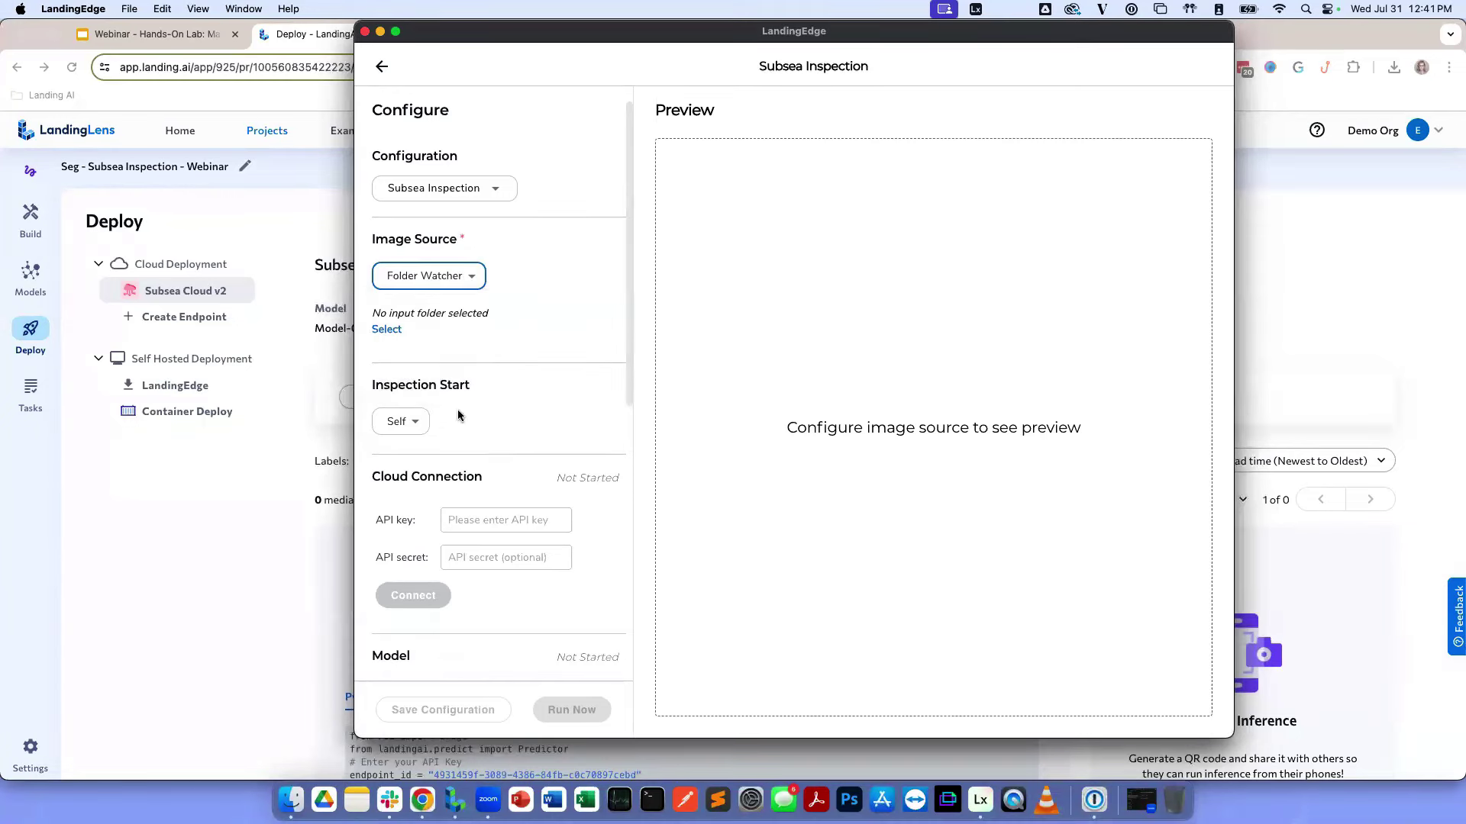
# - Consult the Video image source section of the Manage Inspection Points documentation in Chrome and switch back to LandingEdge
pyautogui.click(290, 94)
pyautogui.click(666, 35)
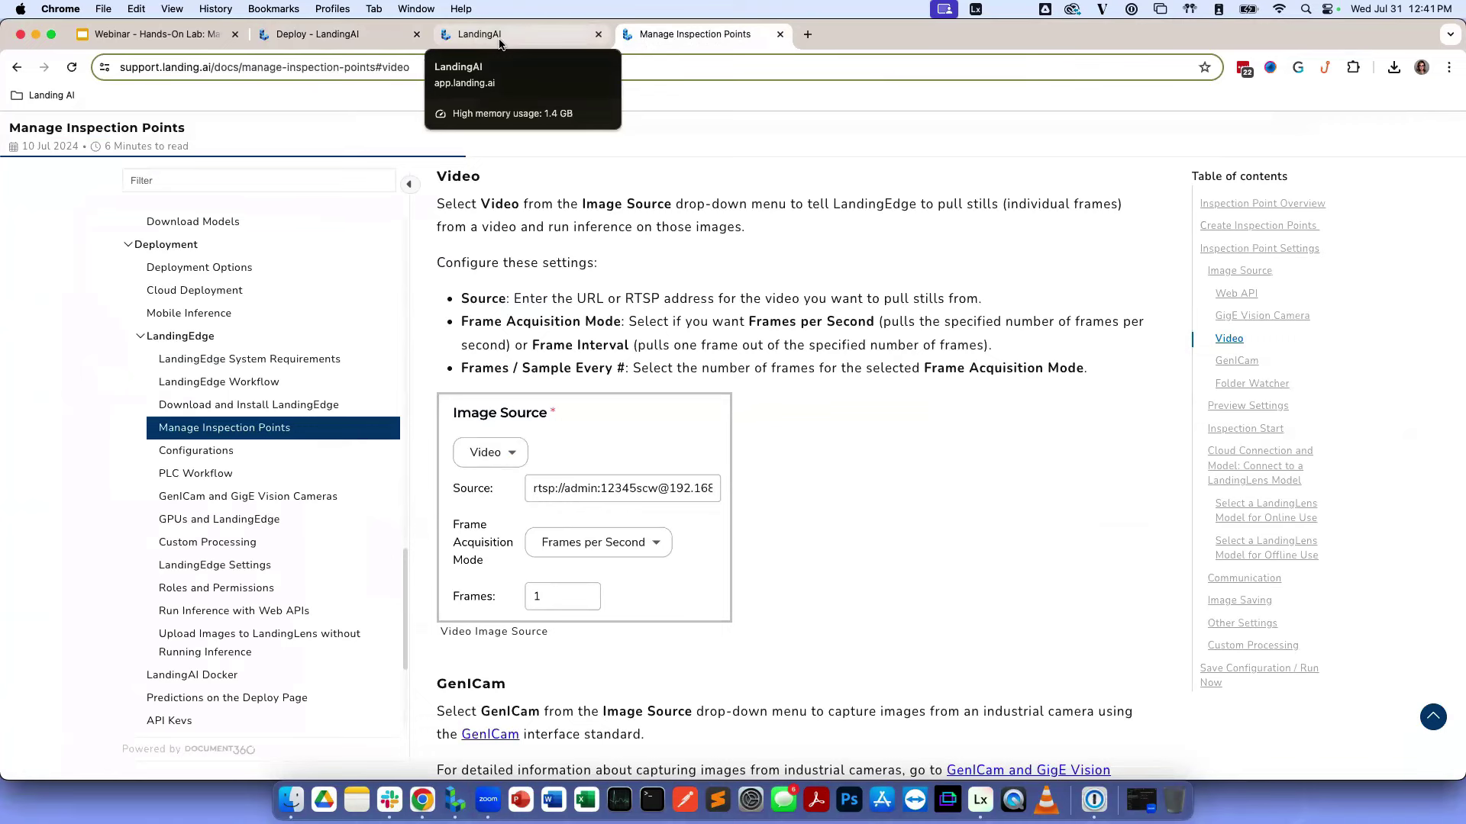
pyautogui.click(455, 799)
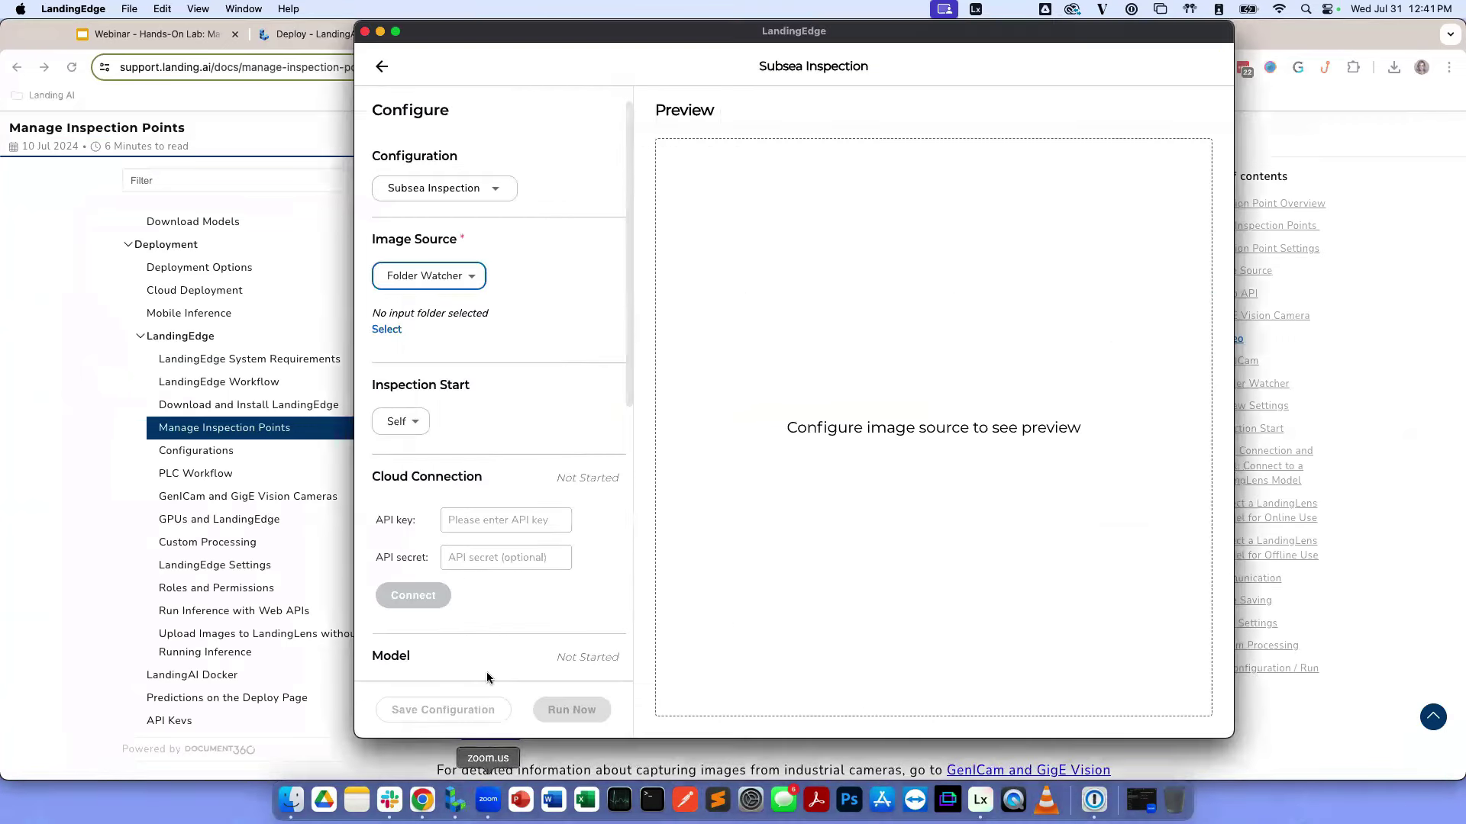
# - Set the Folder Watcher input folder to Desktop > Walkthrough - Subsea Inspection > Images > LE Folder Watcher
pyautogui.click(390, 330)
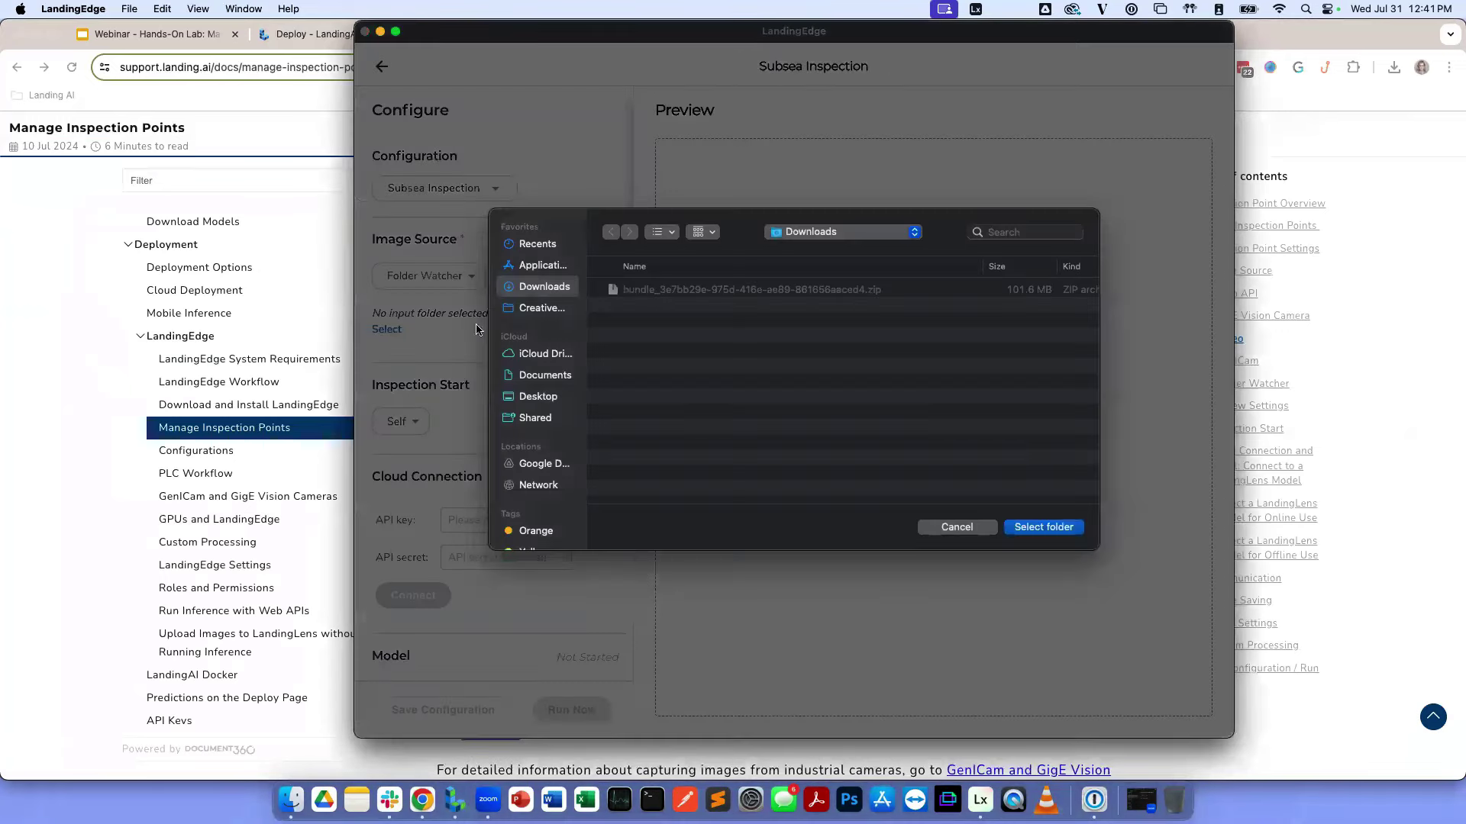
pyautogui.click(537, 397)
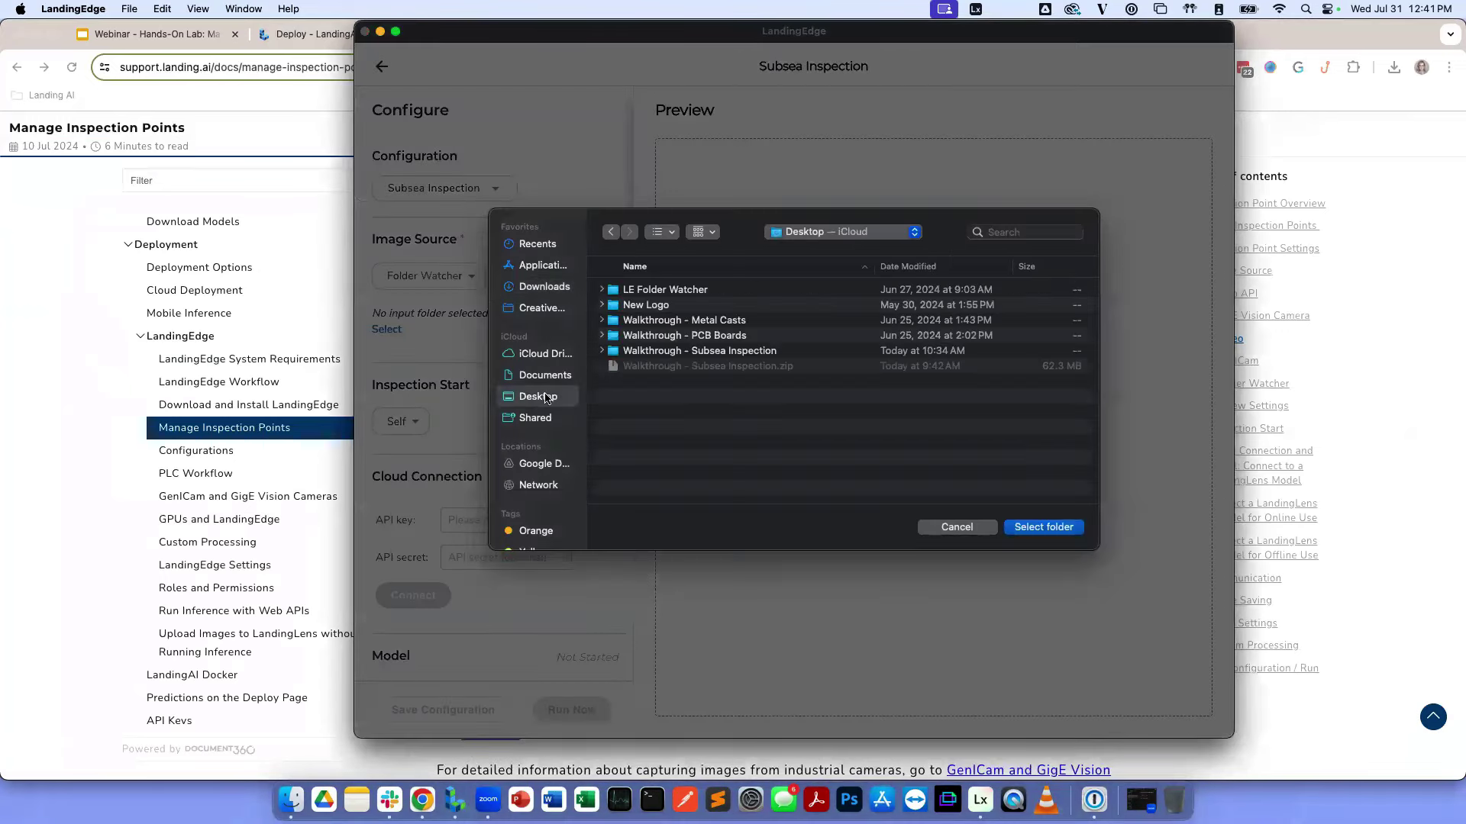
pyautogui.doubleClick(675, 352)
pyautogui.doubleClick(661, 306)
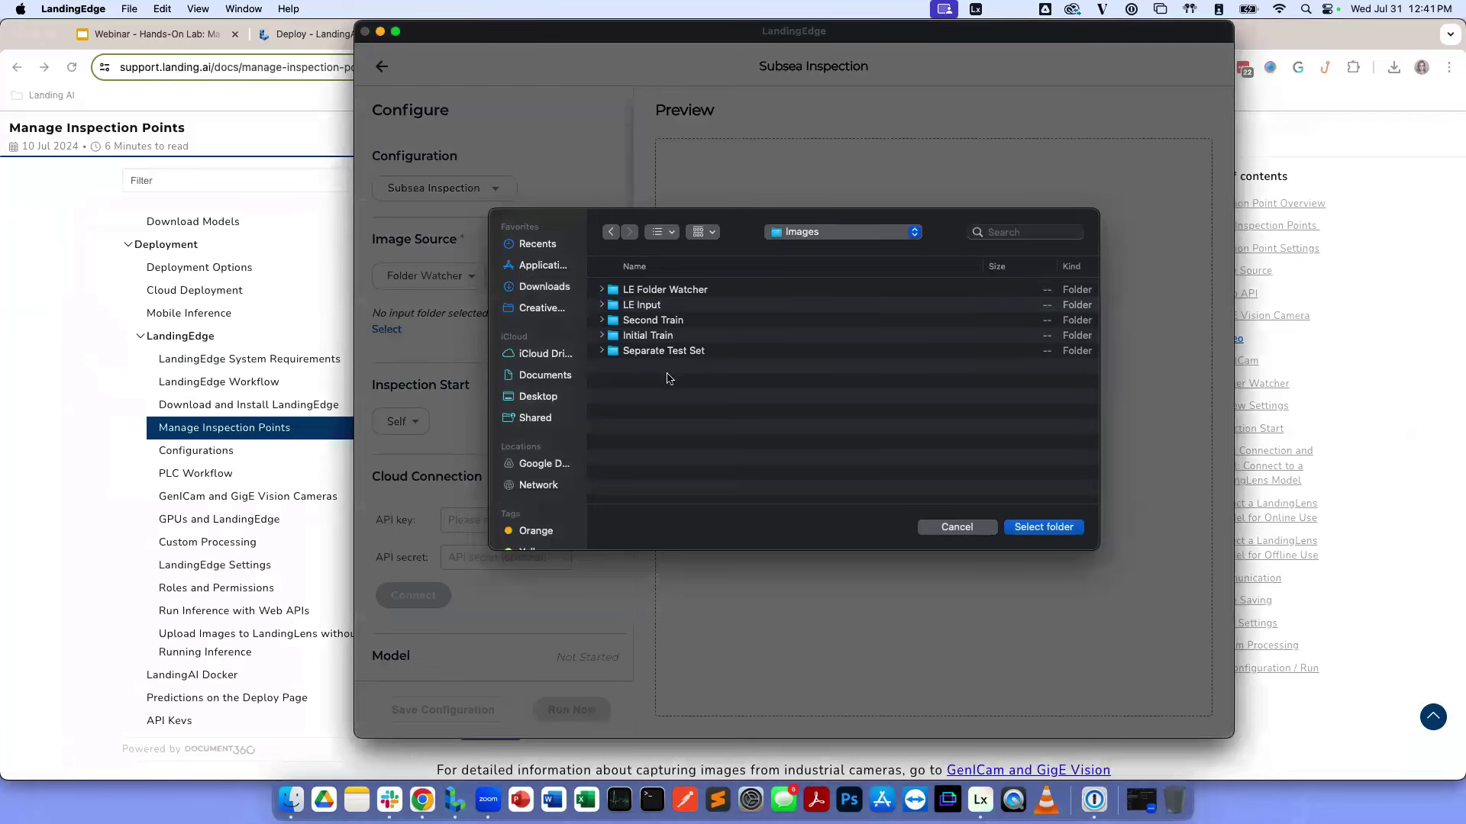
pyautogui.click(681, 294)
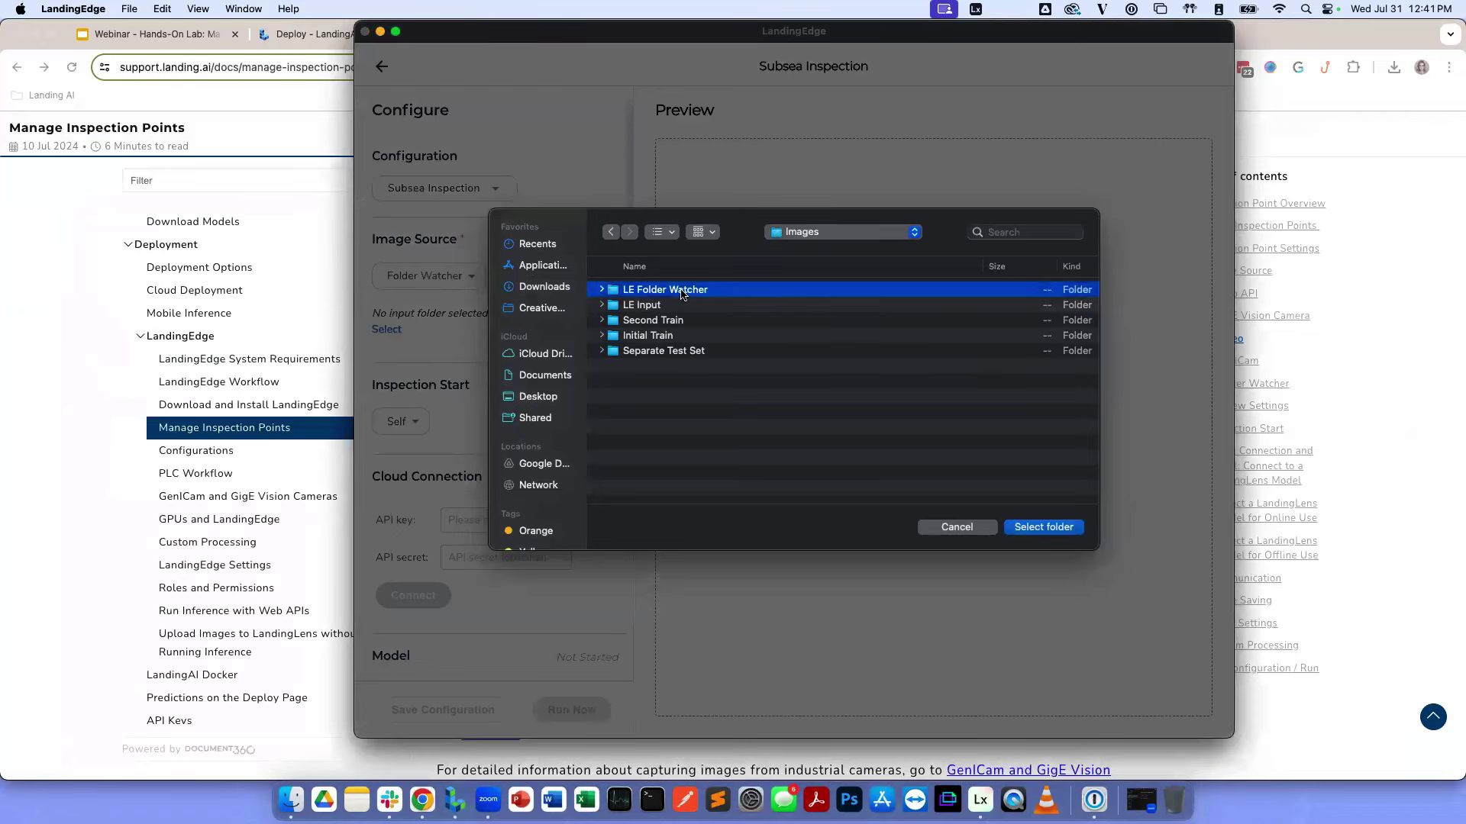
pyautogui.click(1038, 528)
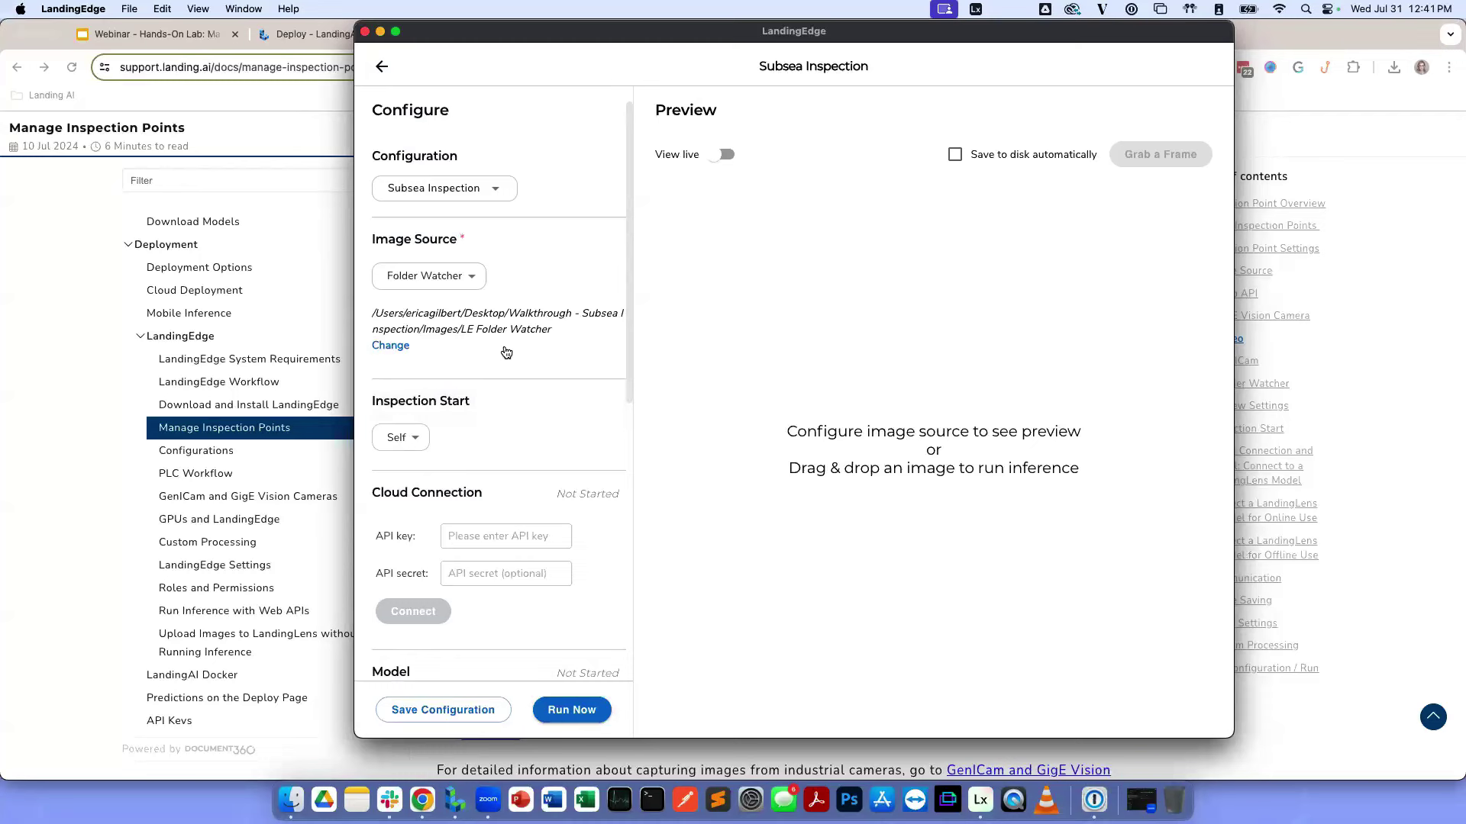
# - Switch to LandingLens in Chrome, open the API keys of Demo Org, and reveal and copy the EGAPIKey API key
pyautogui.scroll(-2, 503, 413)
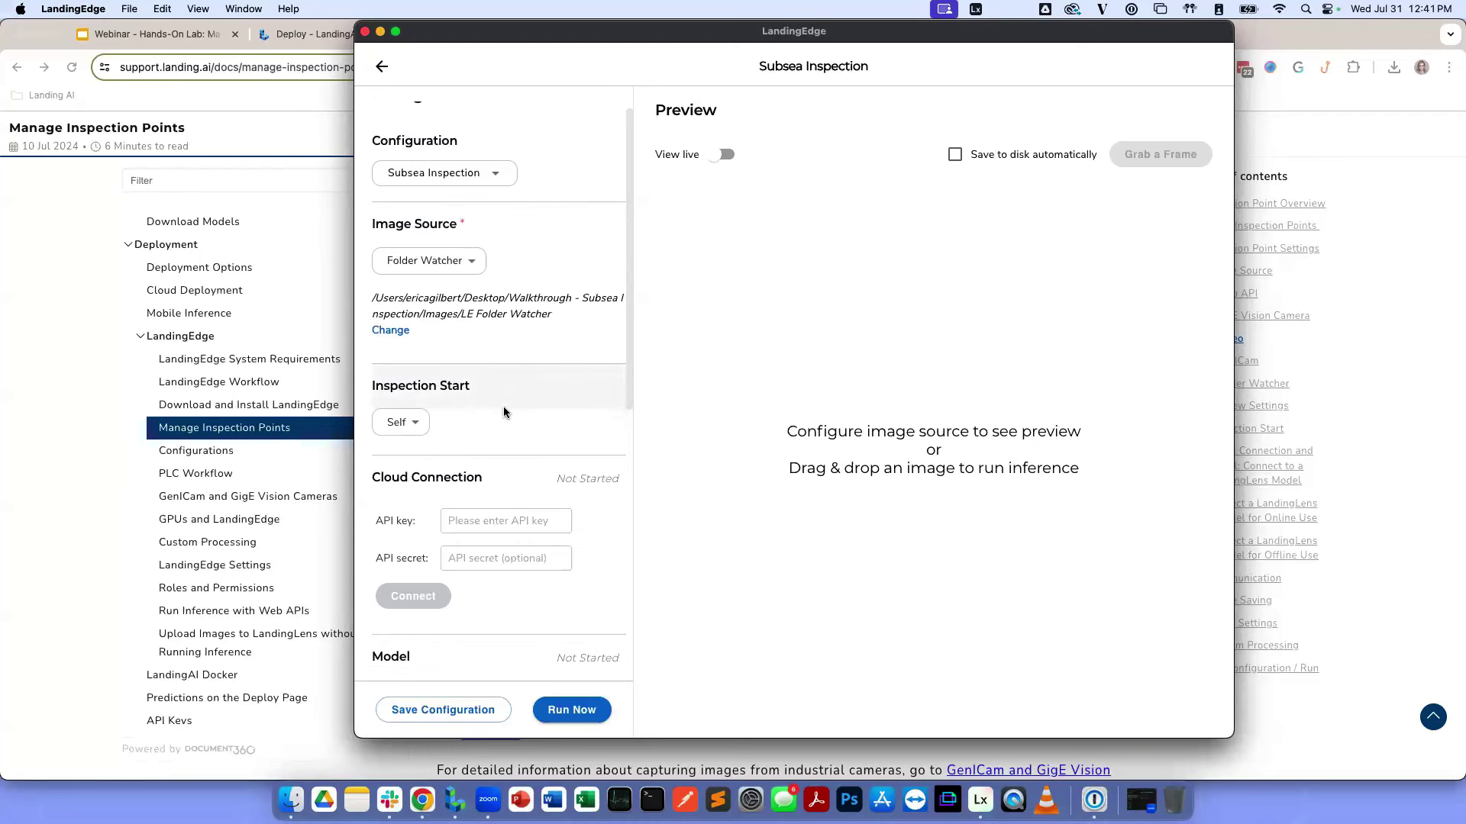
pyautogui.scroll(-5, 503, 412)
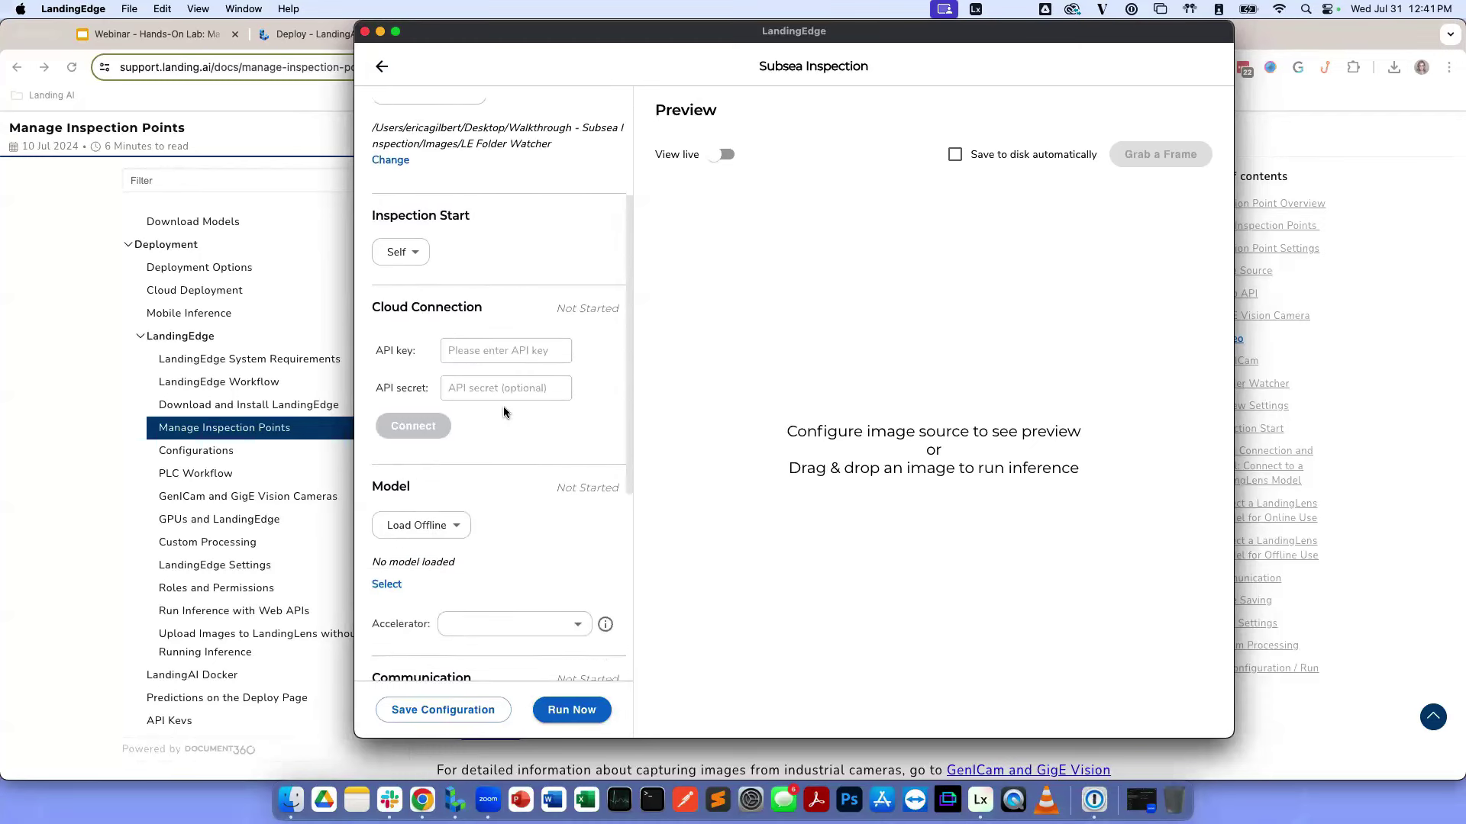
pyautogui.click(478, 330)
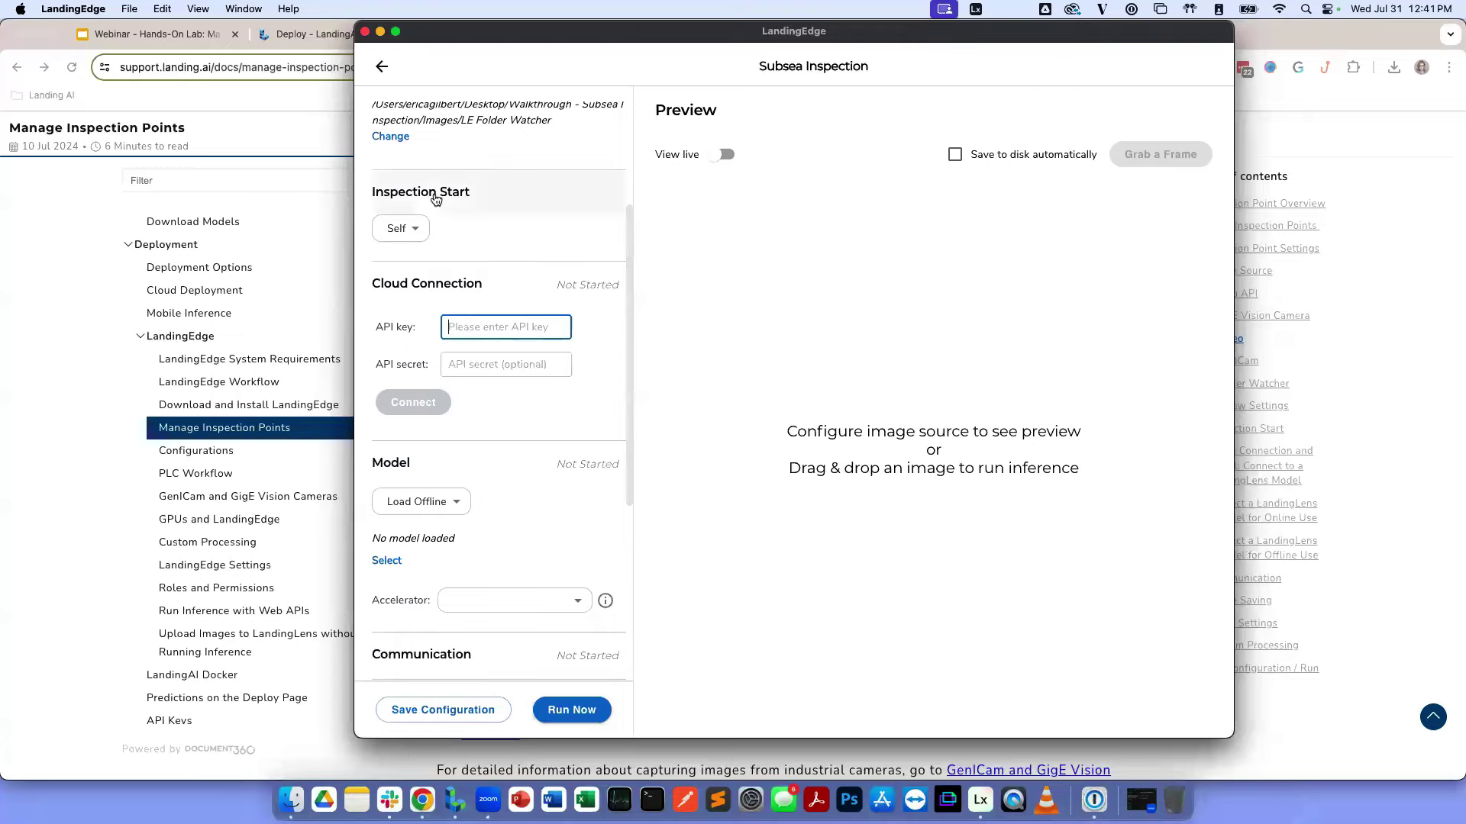
pyautogui.click(294, 38)
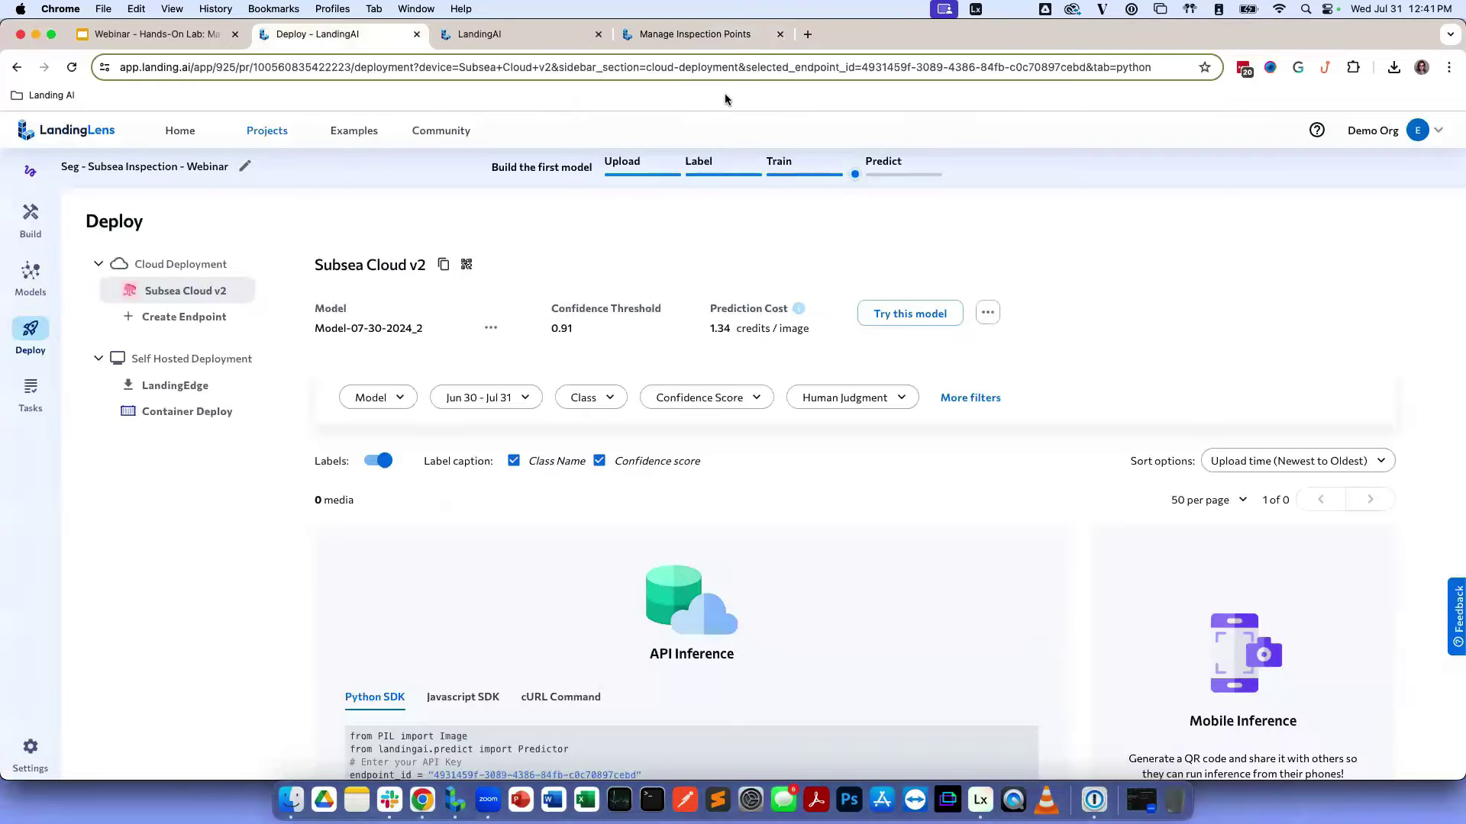
pyautogui.click(1363, 131)
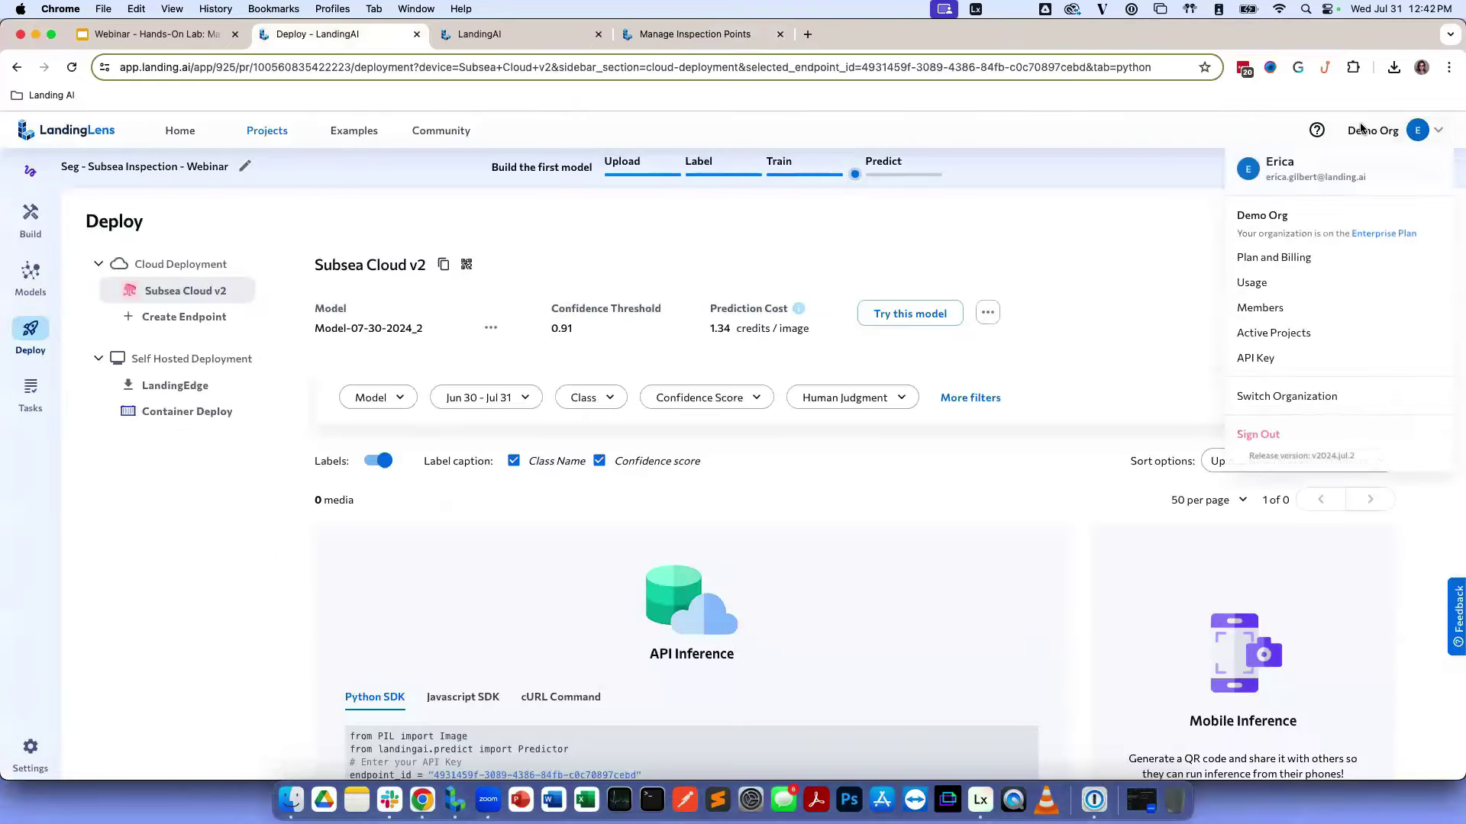
pyautogui.click(1269, 358)
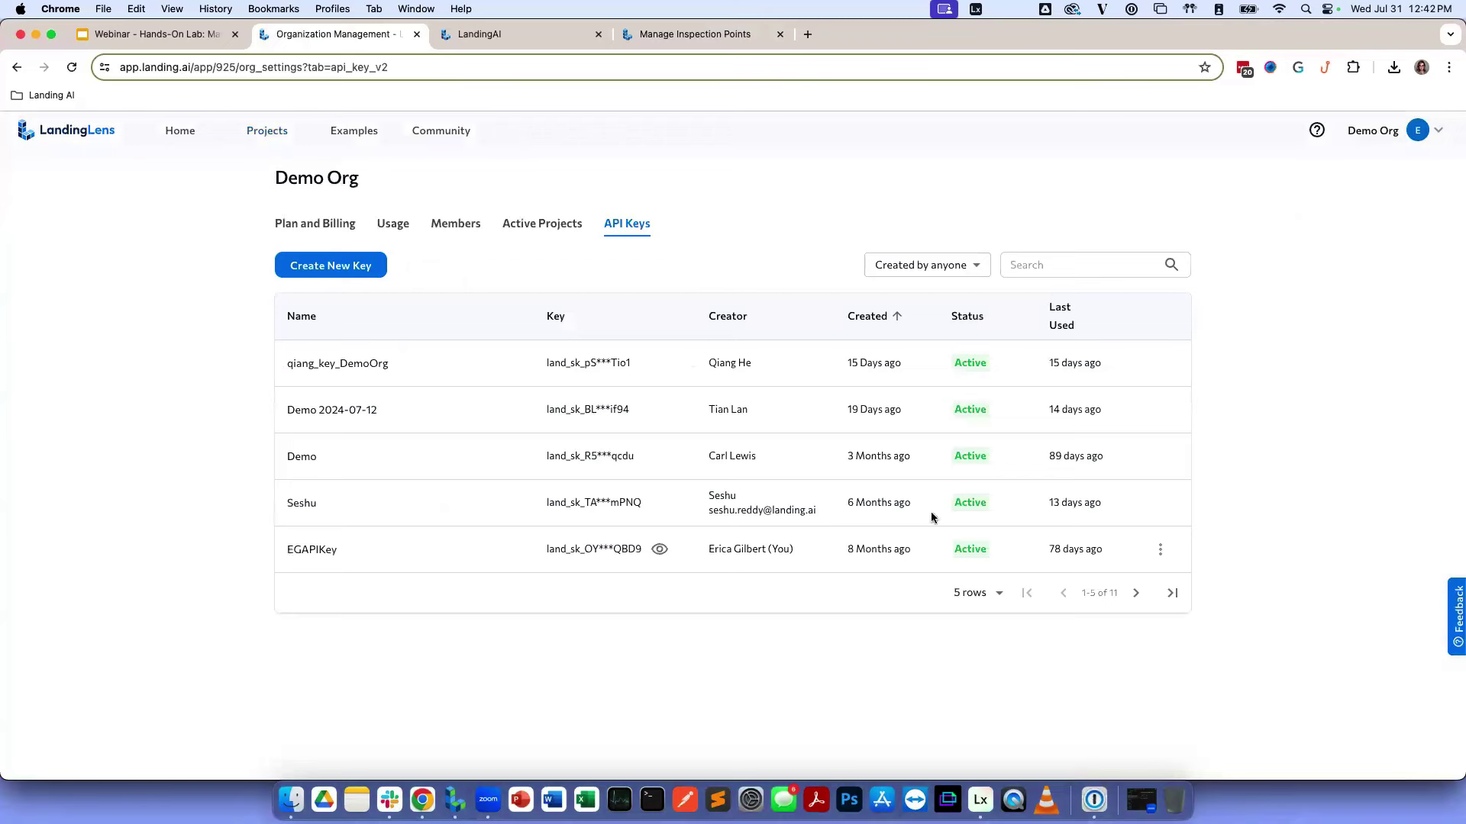
pyautogui.click(659, 549)
pyautogui.click(851, 463)
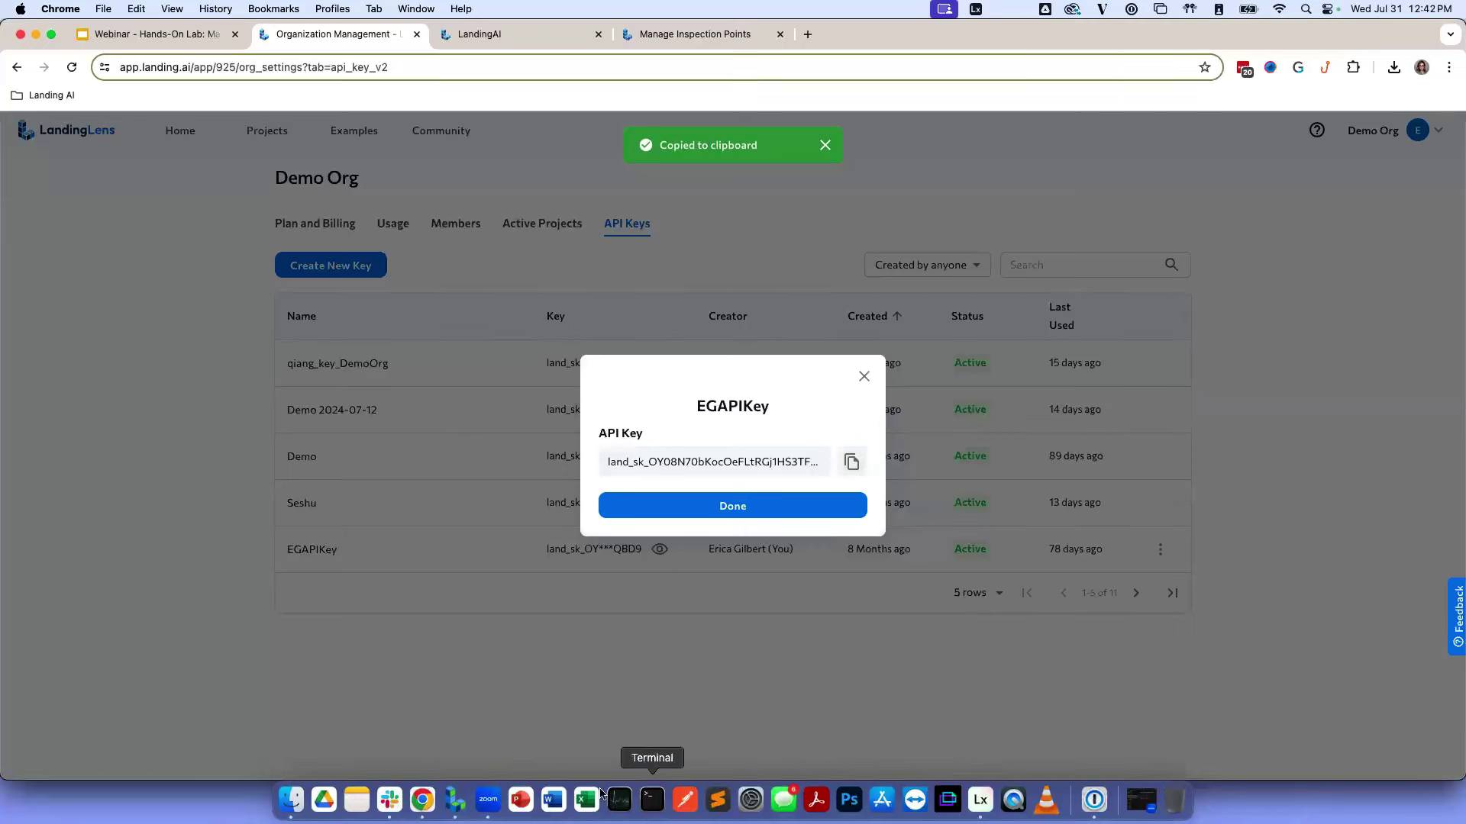
# - Return to LandingEdge, paste the API key for the cloud connection, connect, and choose the project Seg - Subsea Inspection - Webinar
pyautogui.click(456, 798)
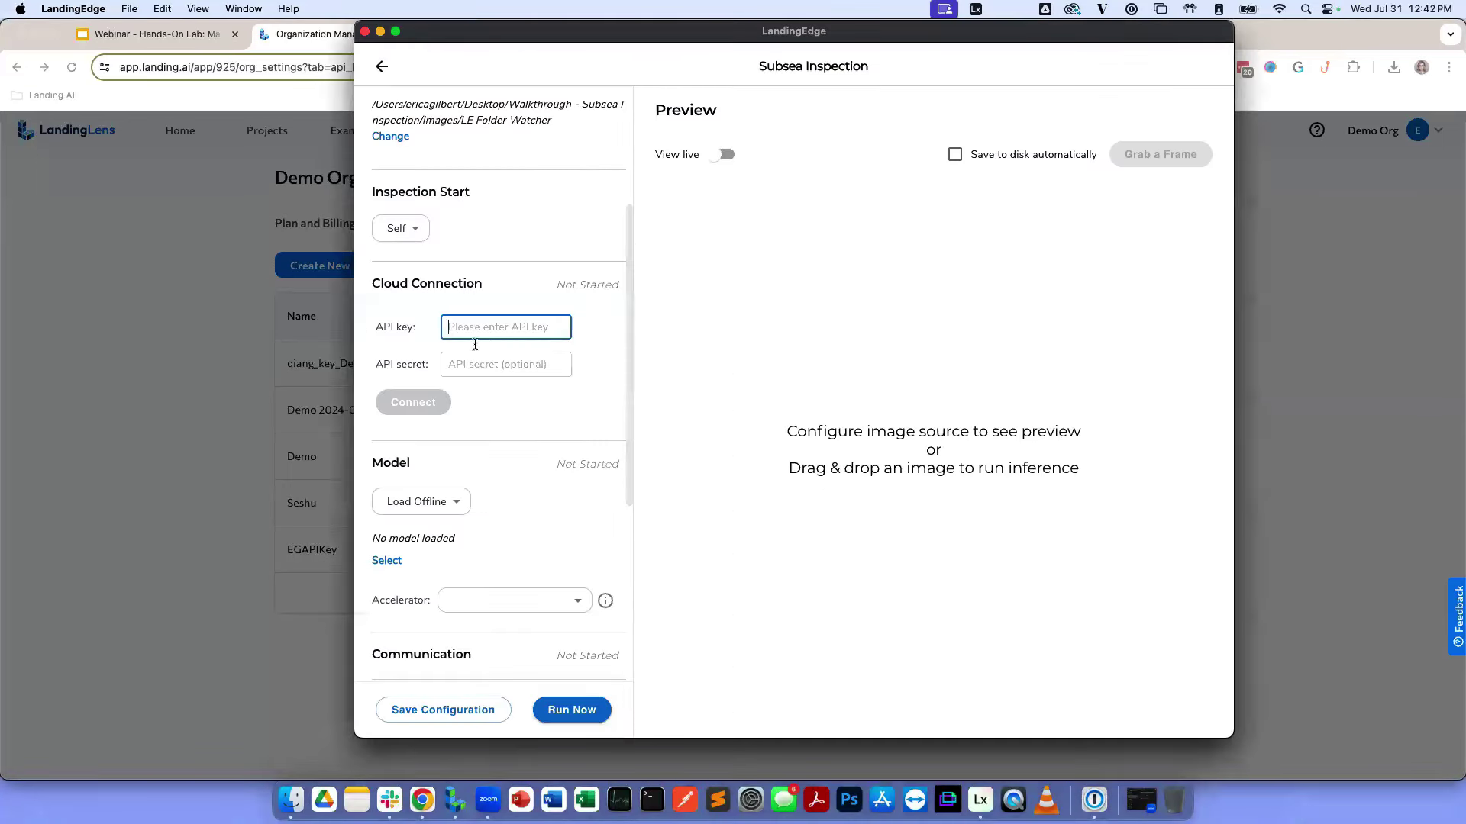
pyautogui.press('super+v')
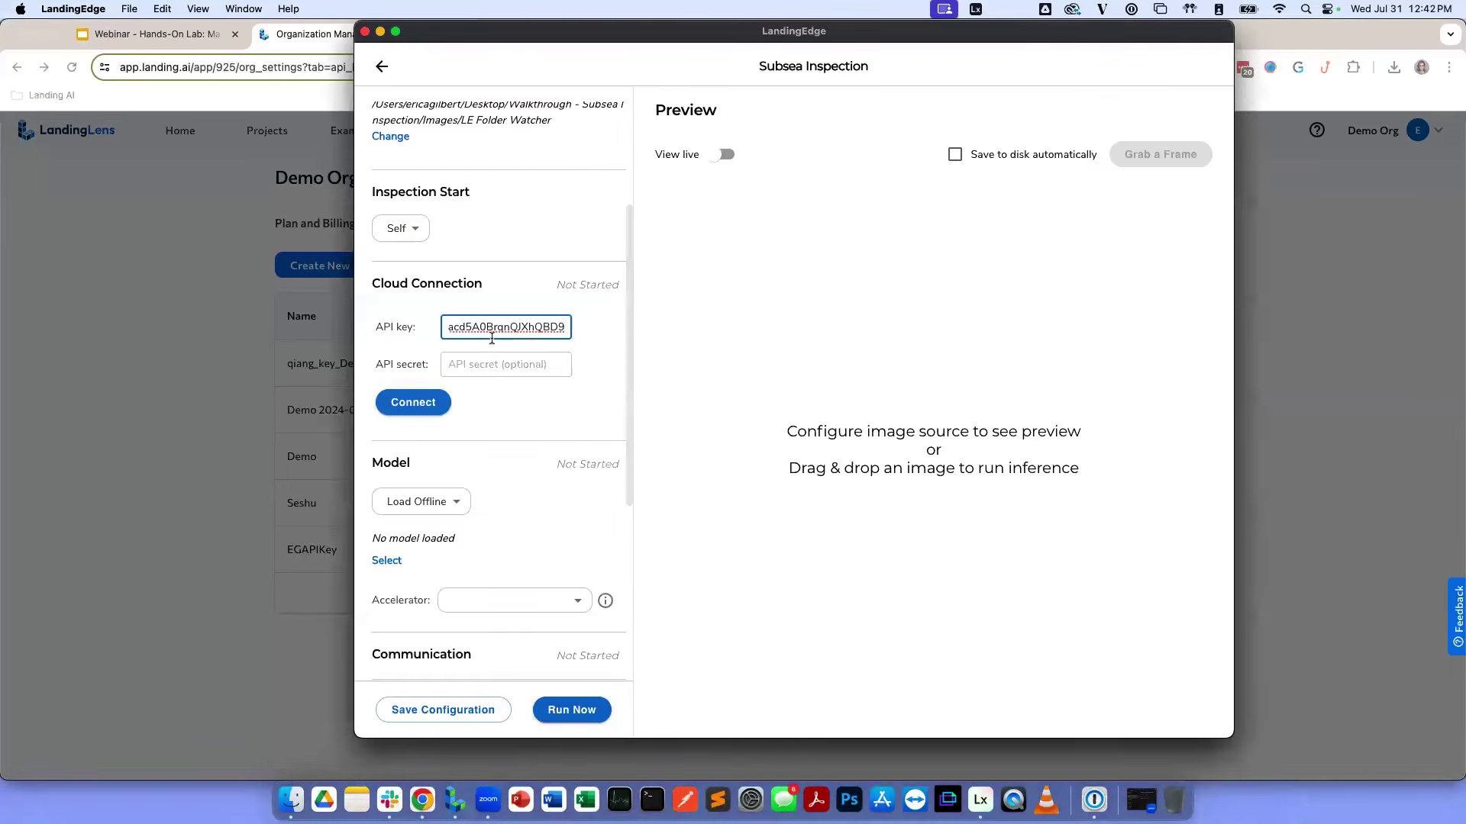
pyautogui.click(412, 402)
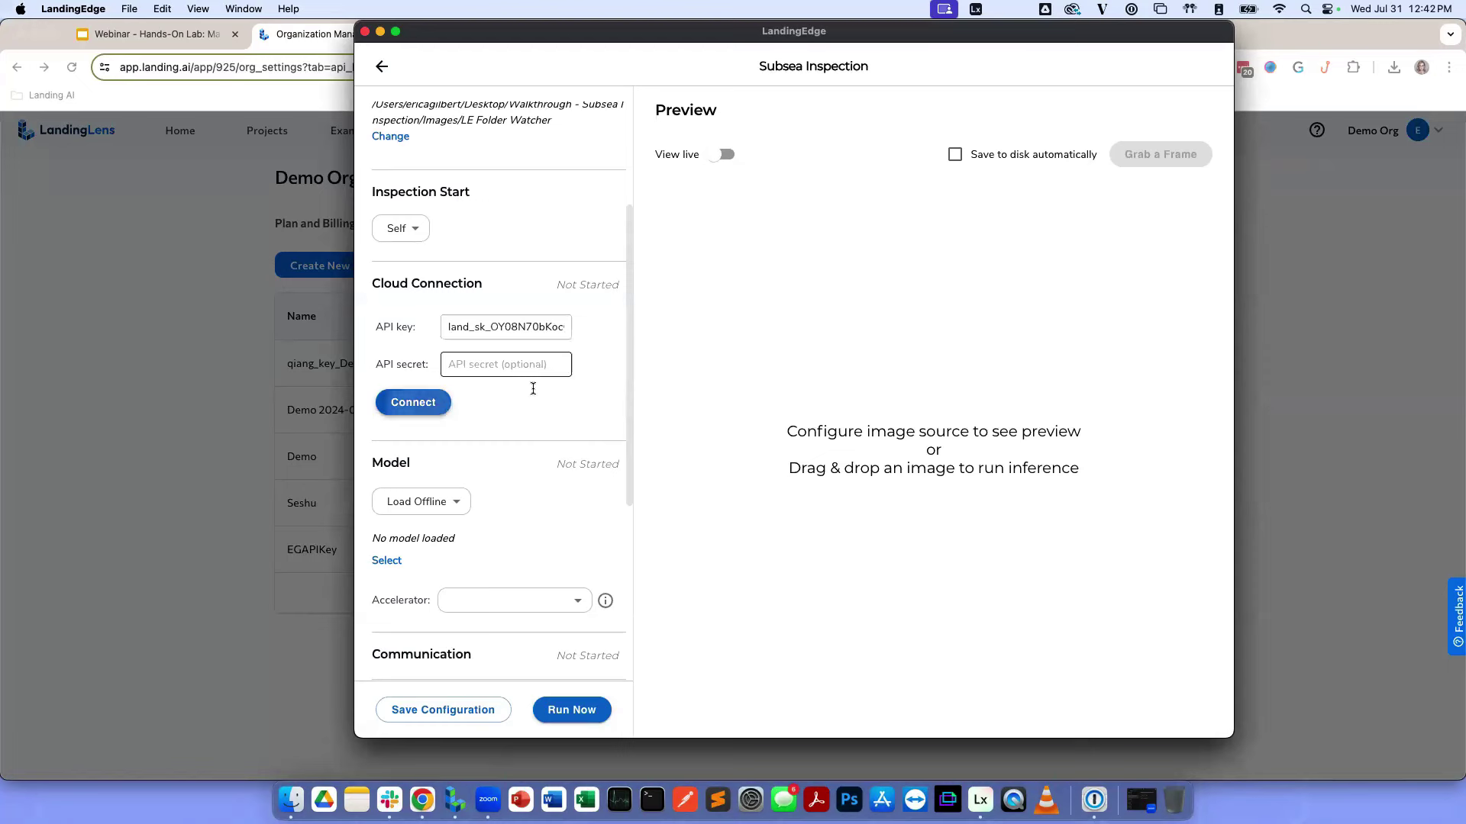
pyautogui.click(543, 362)
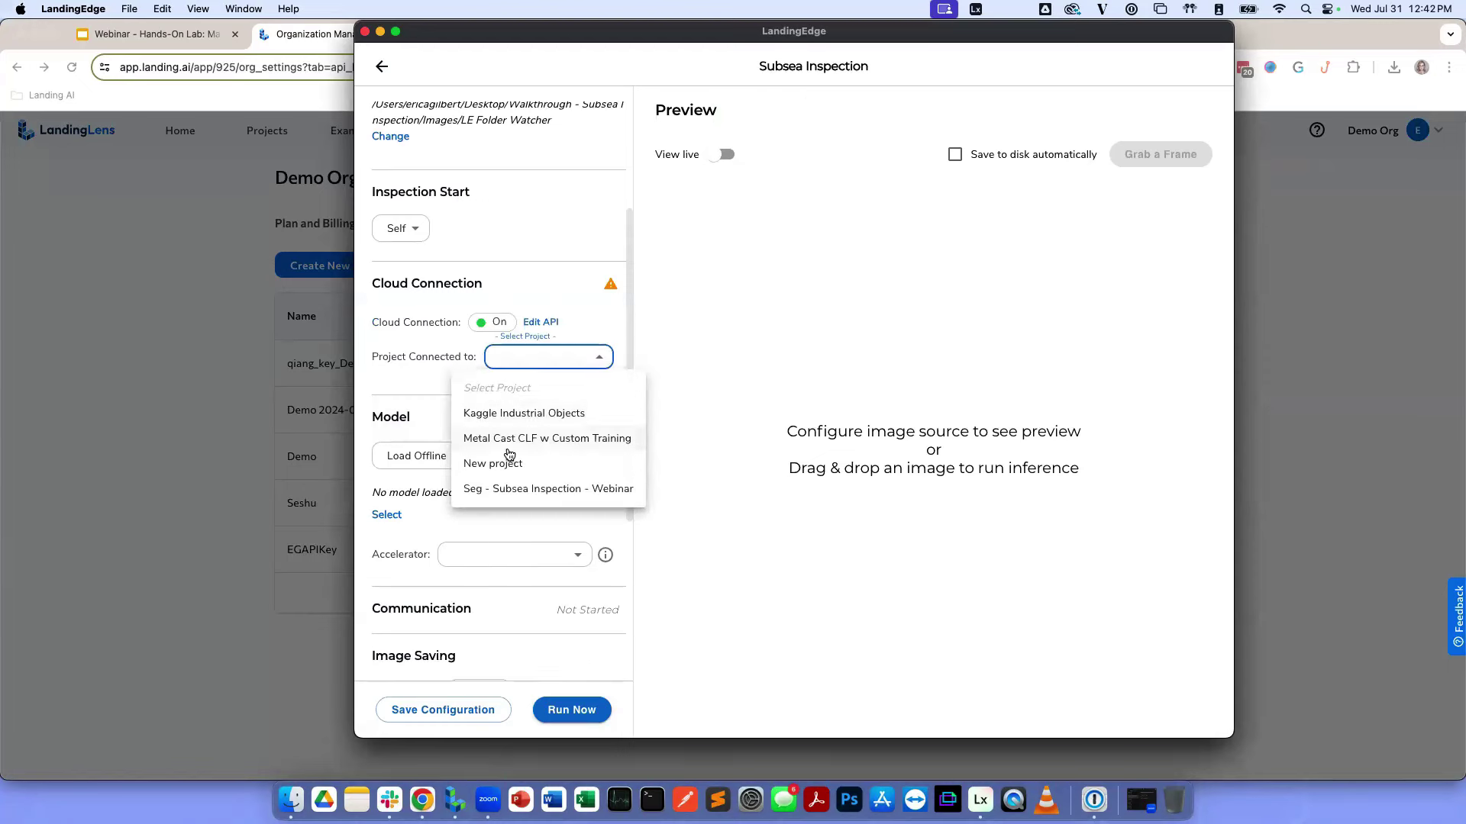
pyautogui.click(504, 492)
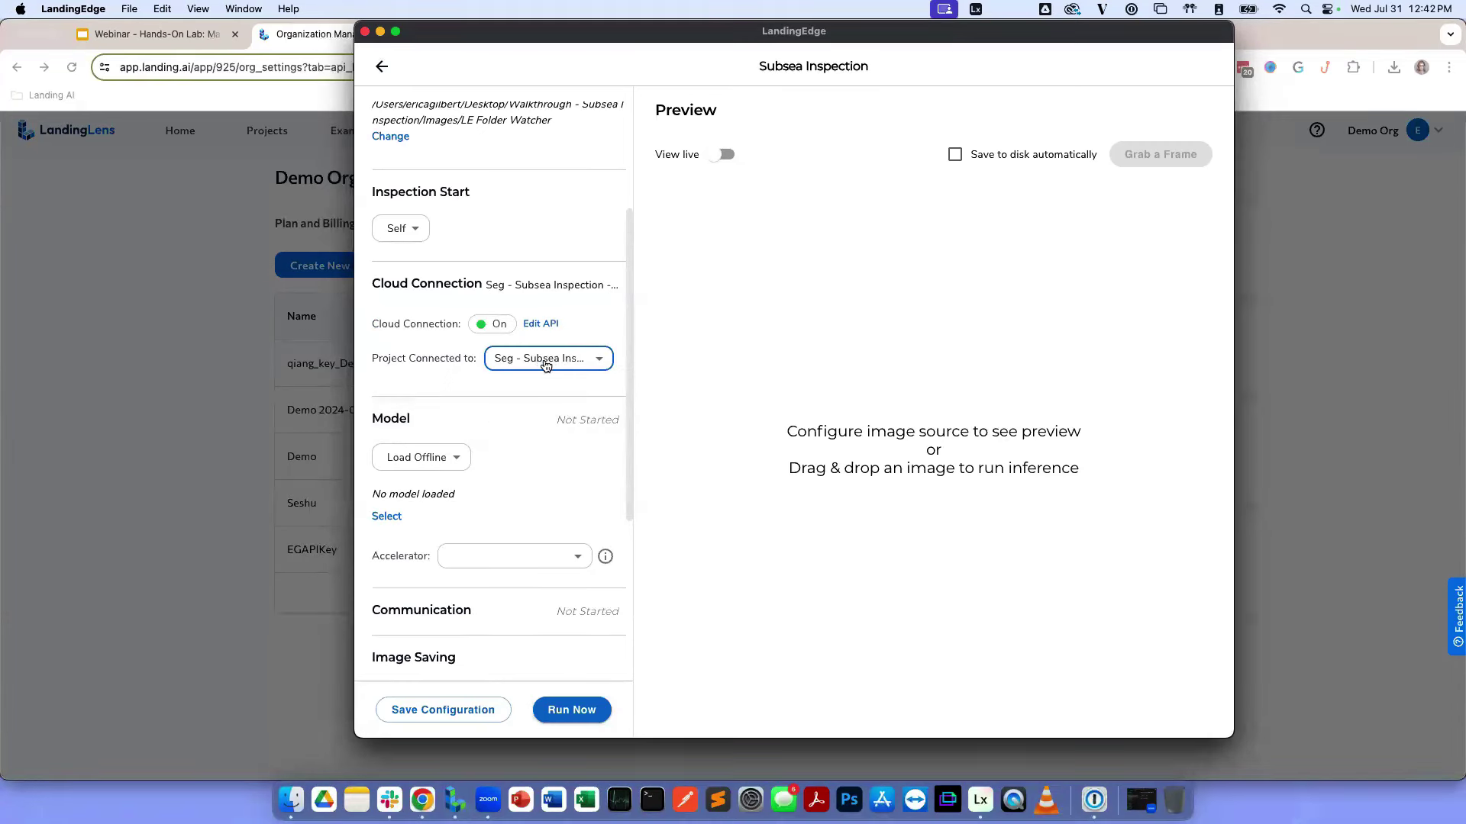
# - Set the model source to Download from LandingLens and download Model-07-30-2024_1 with the 0.94 threshold
pyautogui.click(454, 467)
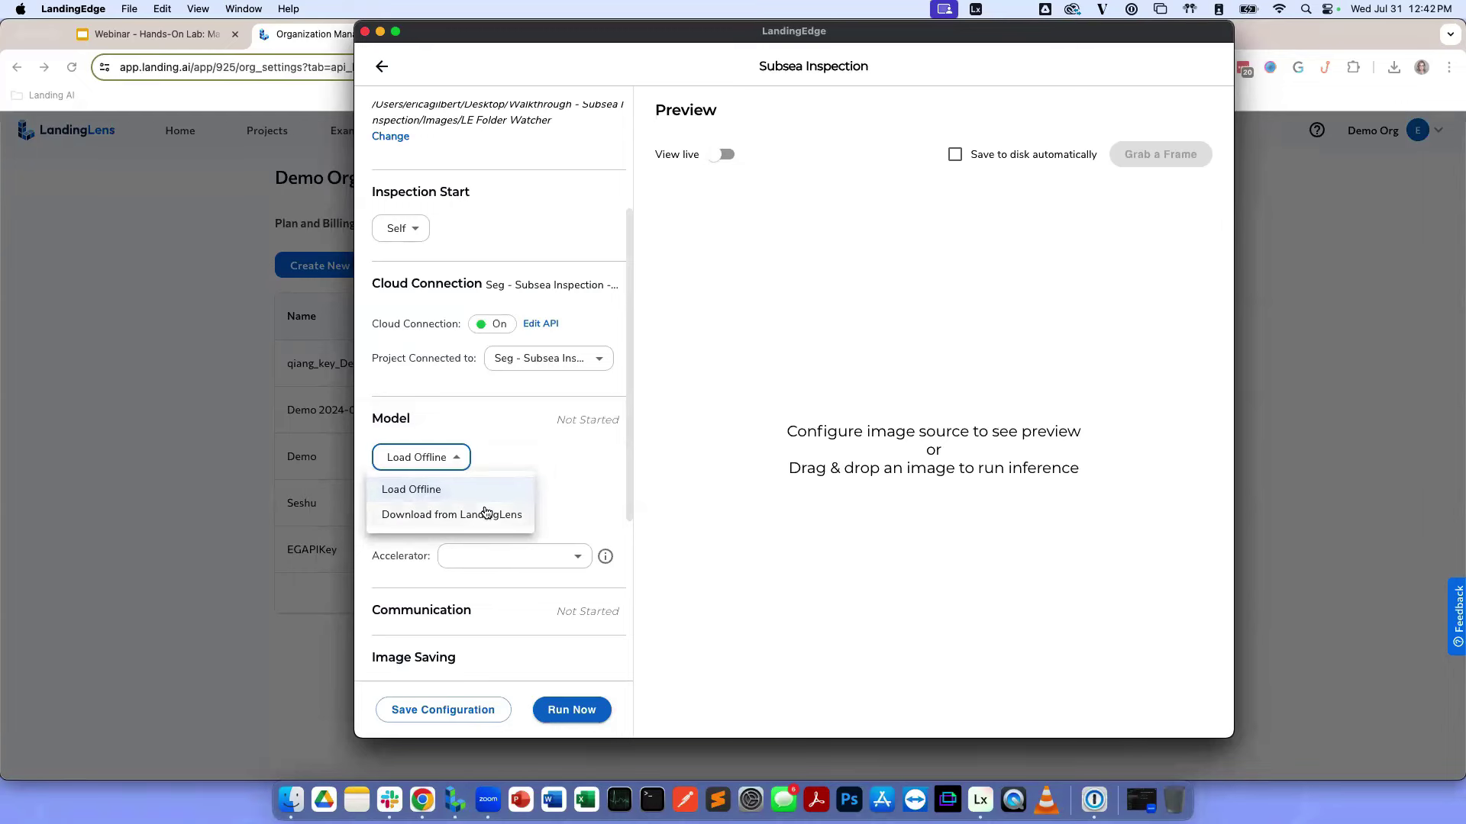
pyautogui.click(484, 513)
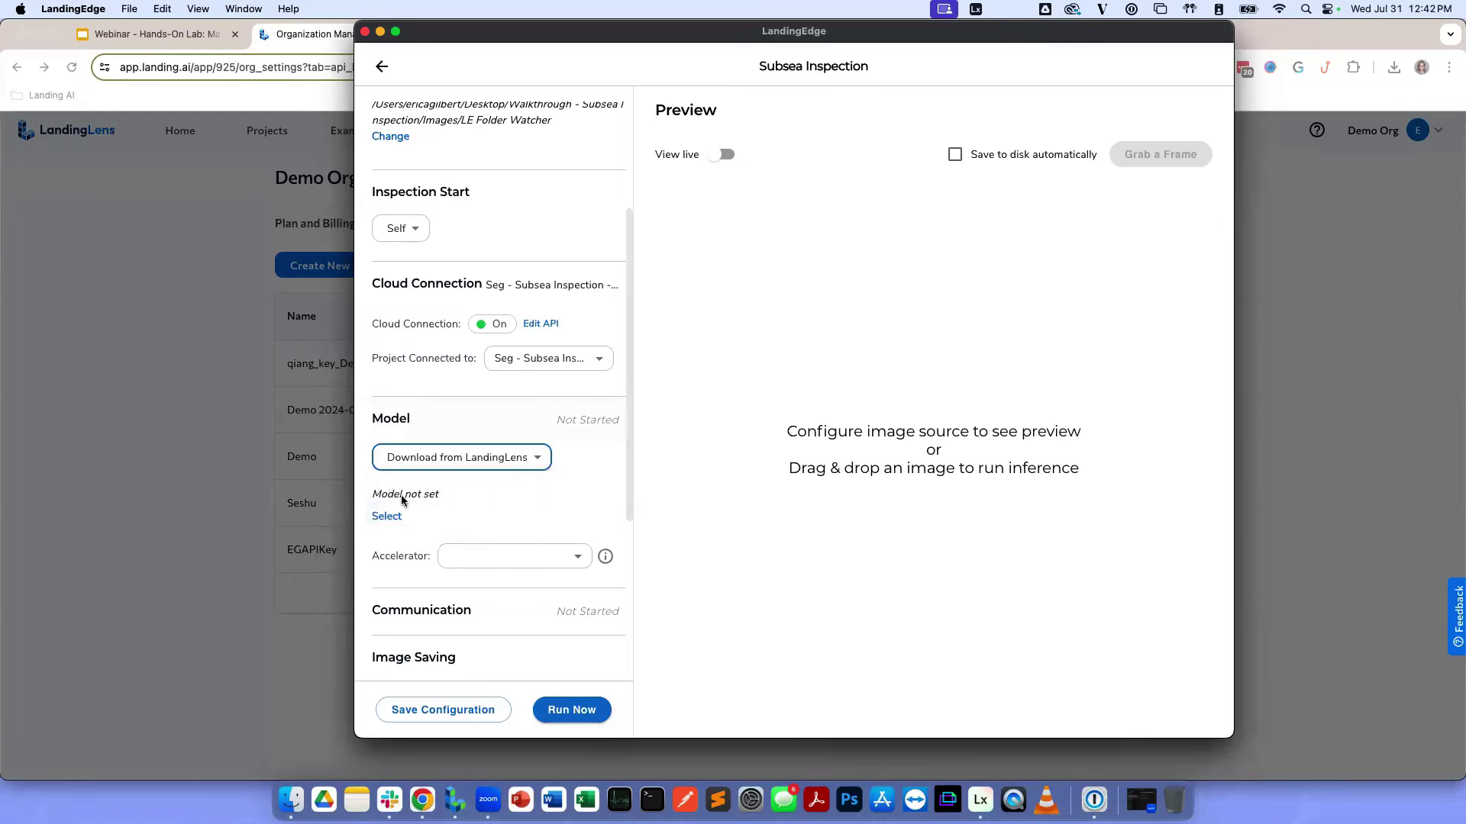
pyautogui.click(386, 516)
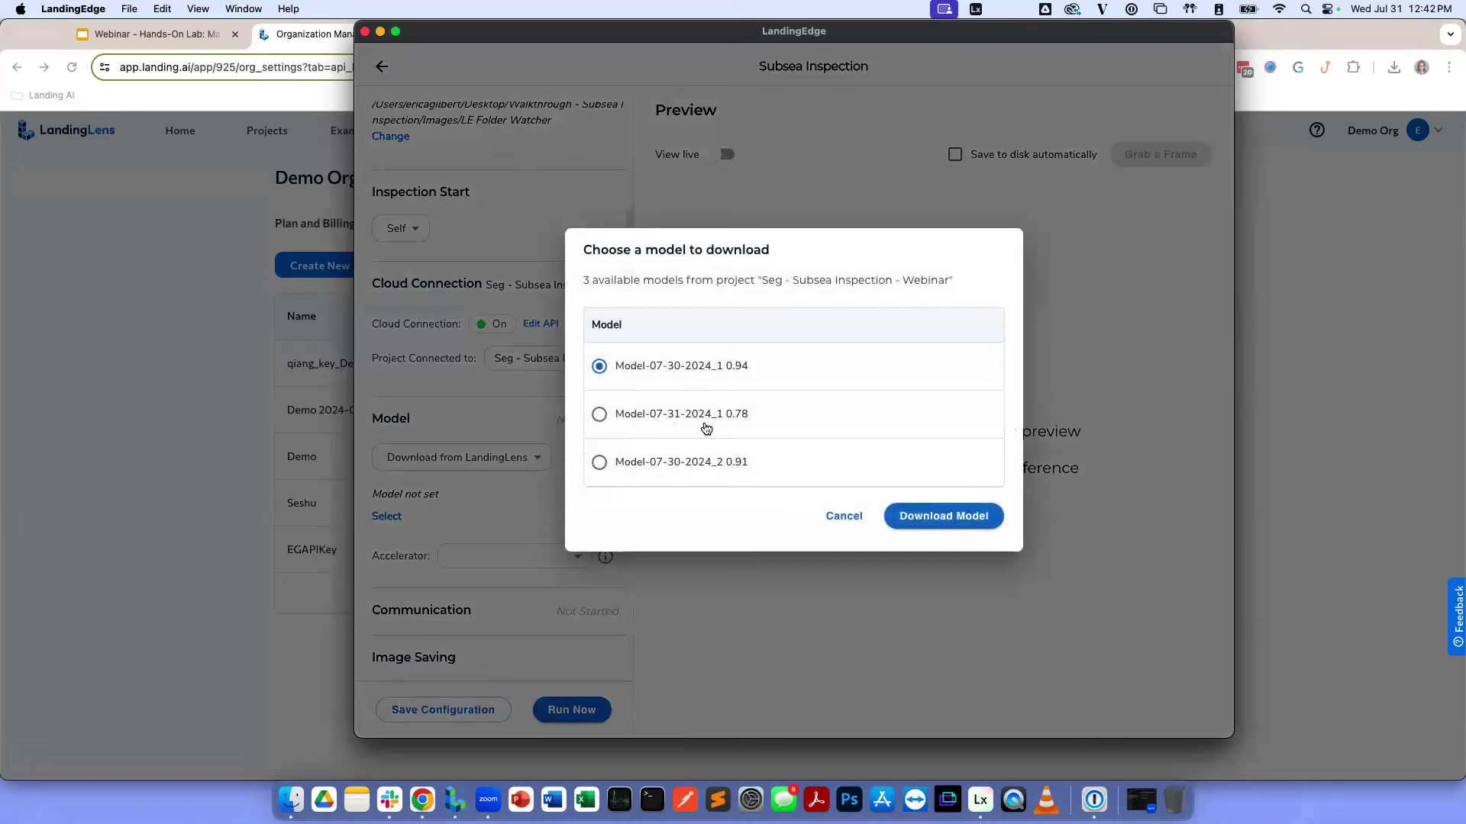
pyautogui.click(704, 426)
pyautogui.click(683, 370)
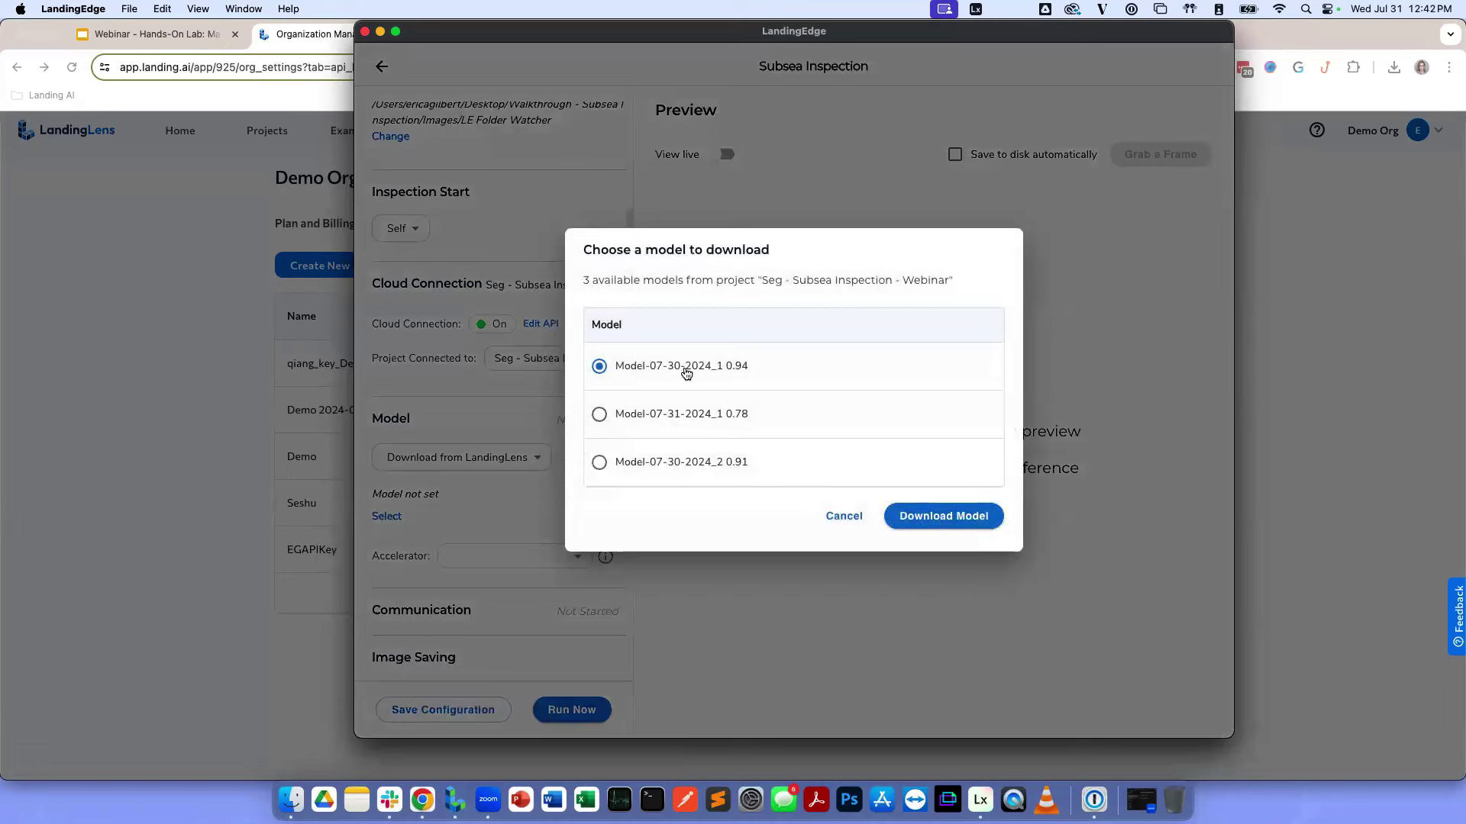
pyautogui.click(955, 518)
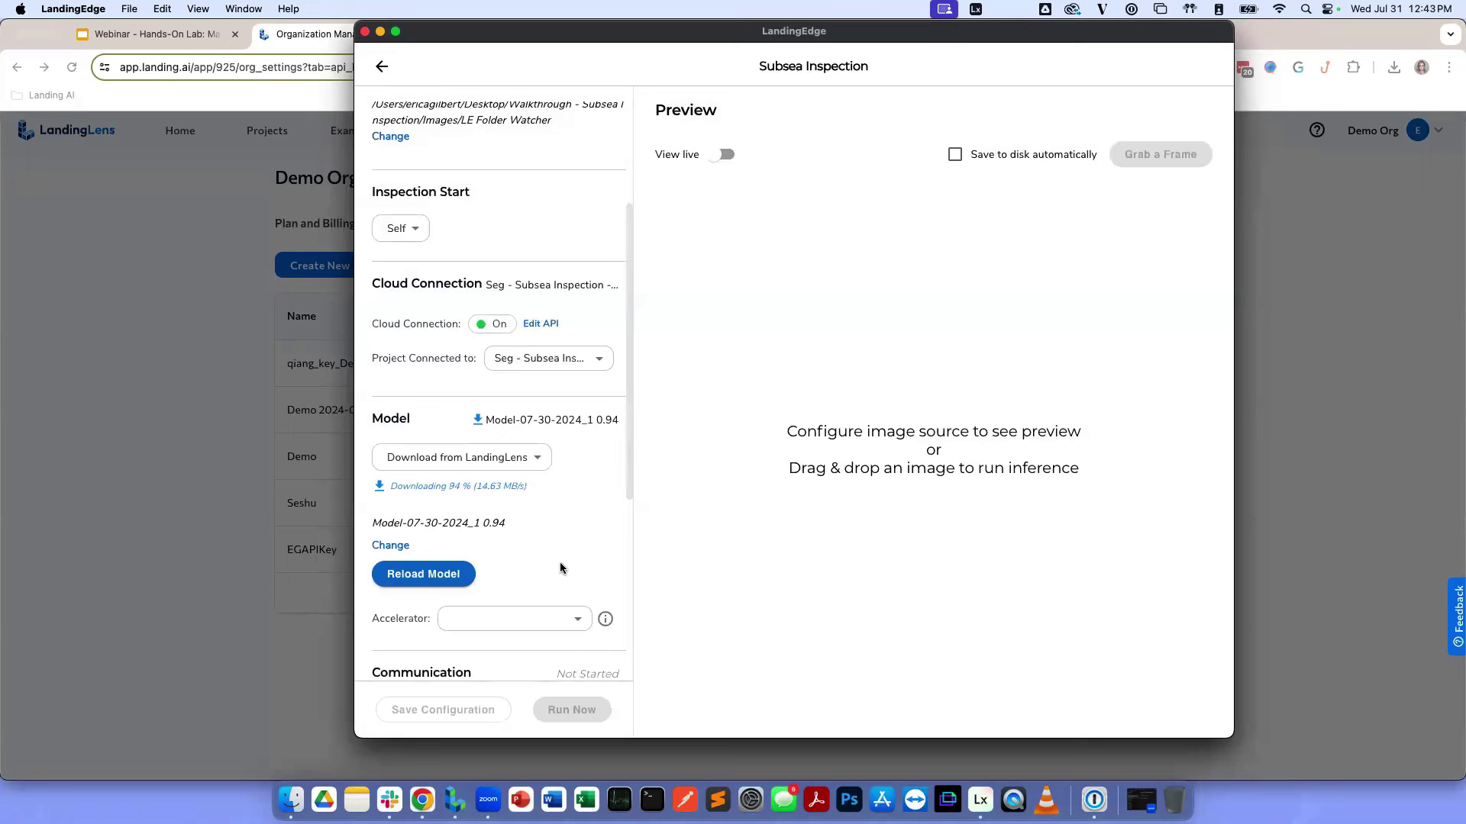
# - Enable saving images locally and uploading results to LandingLens in the Image Saving settings
pyautogui.scroll(-1, 560, 568)
pyautogui.scroll(-5, 560, 568)
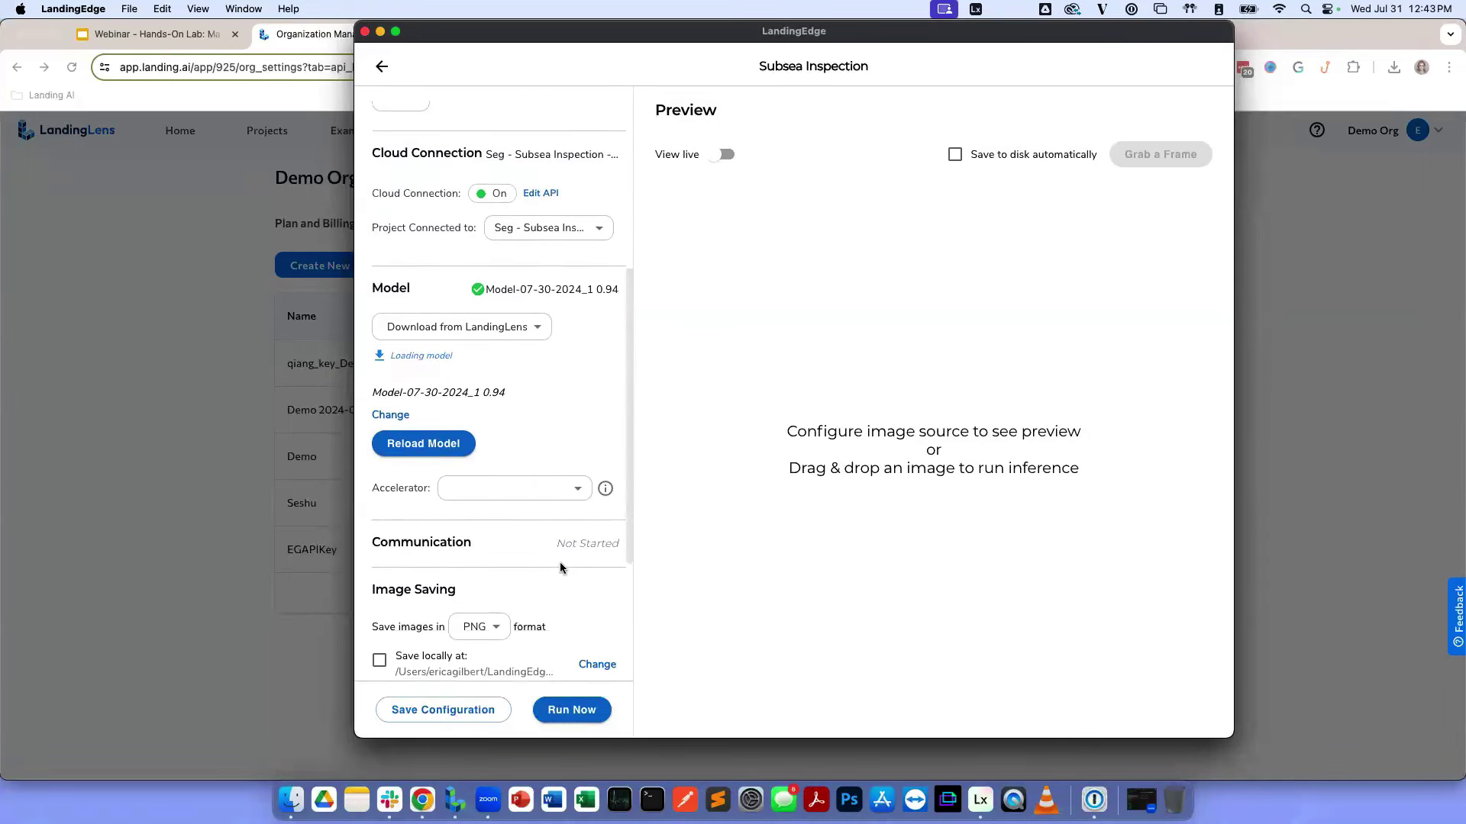
pyautogui.scroll(-3, 560, 562)
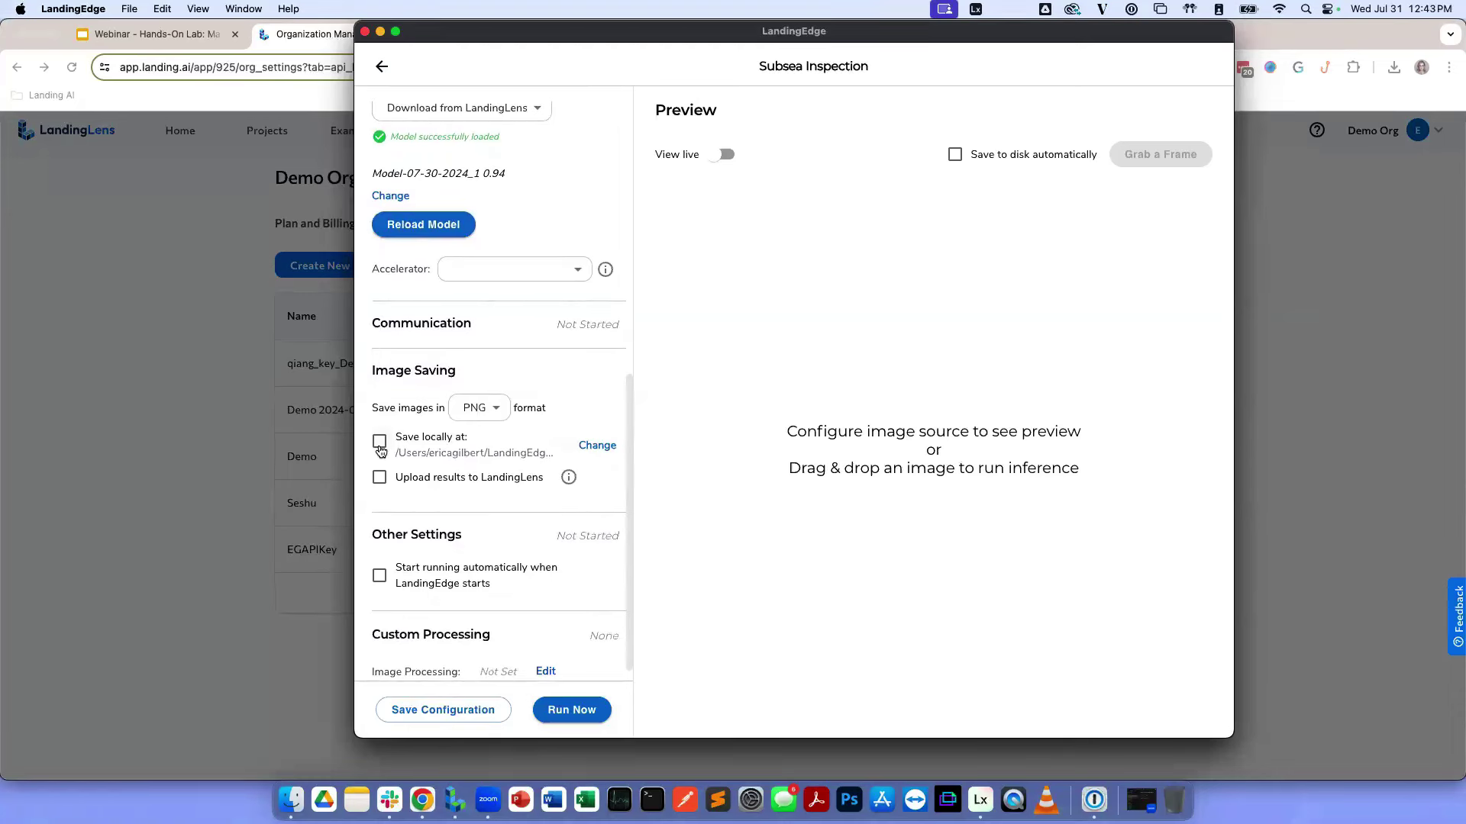
pyautogui.click(383, 449)
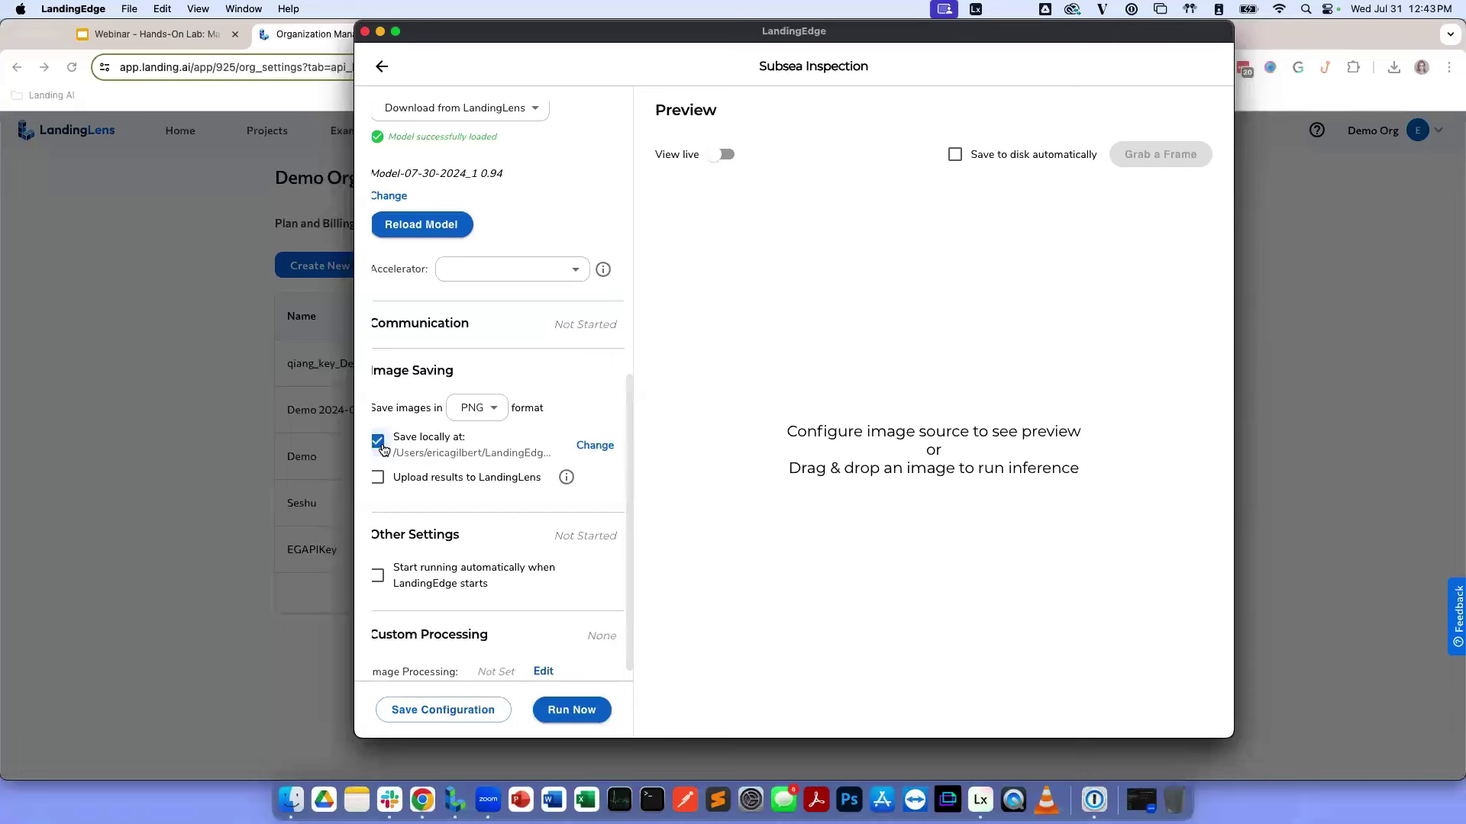
pyautogui.click(403, 481)
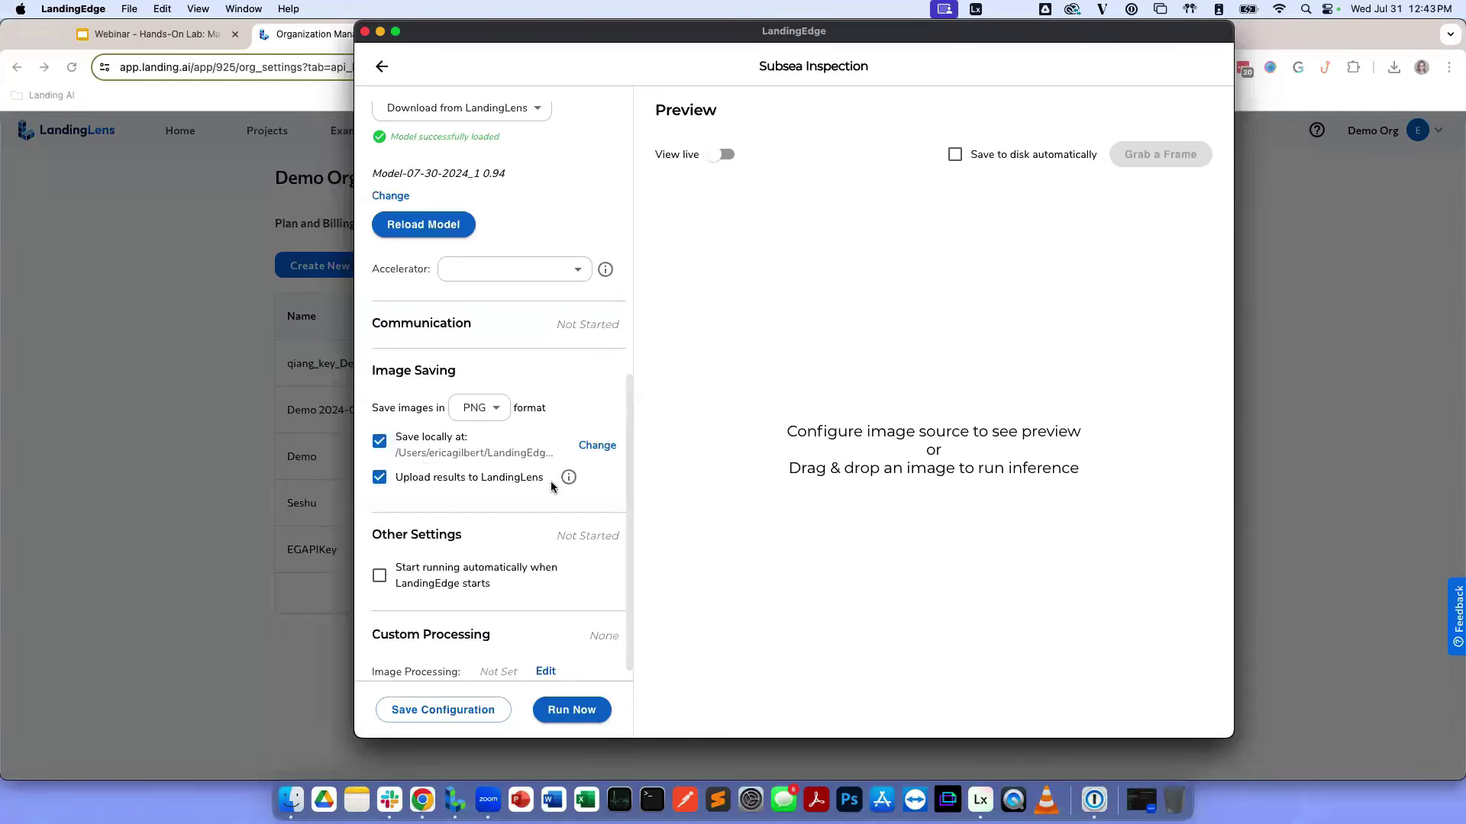
# - Examine the script languages offered for custom results processing and cancel out of the editor
pyautogui.scroll(-2, 499, 489)
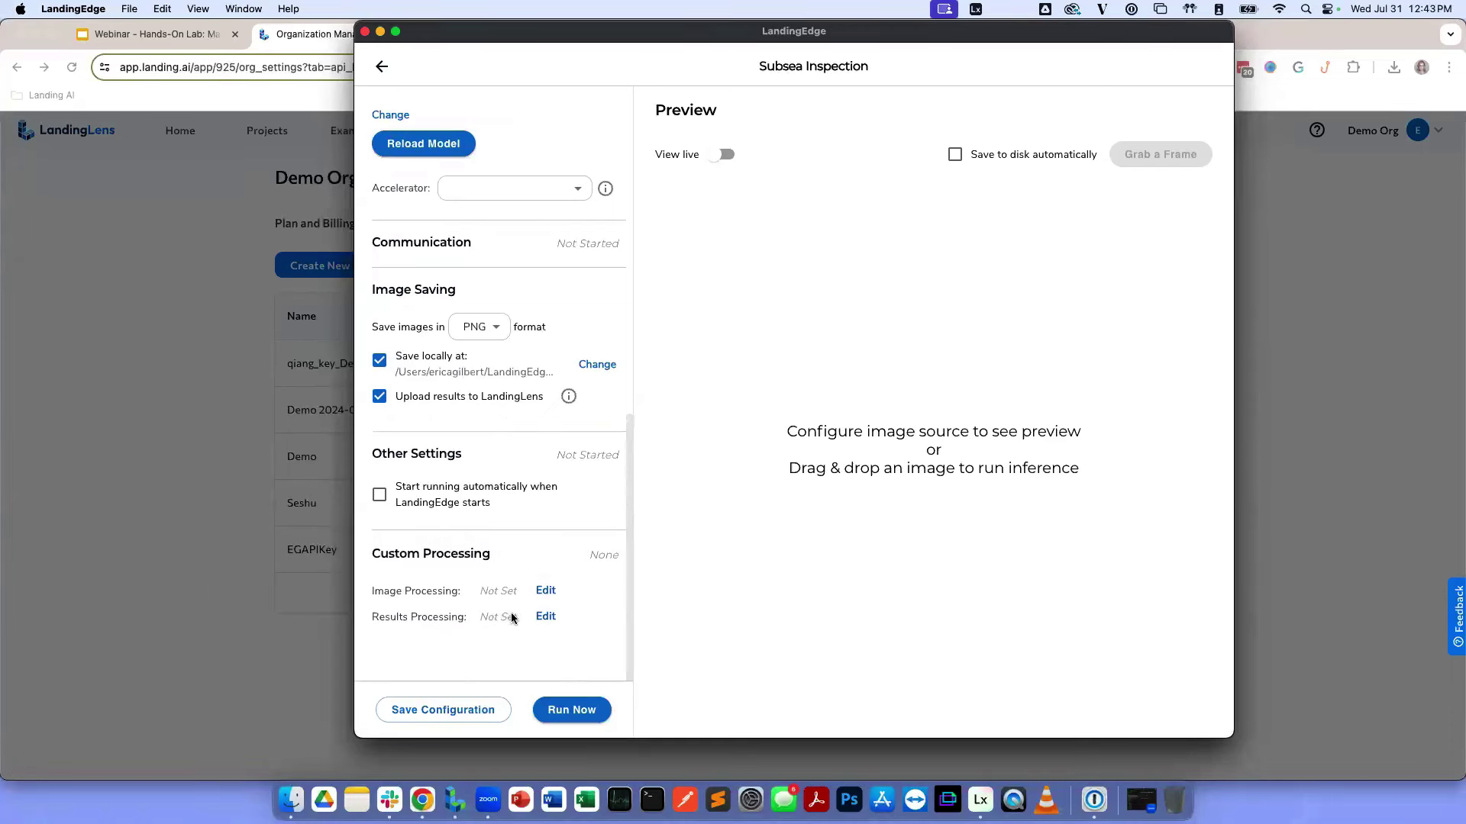
pyautogui.click(544, 617)
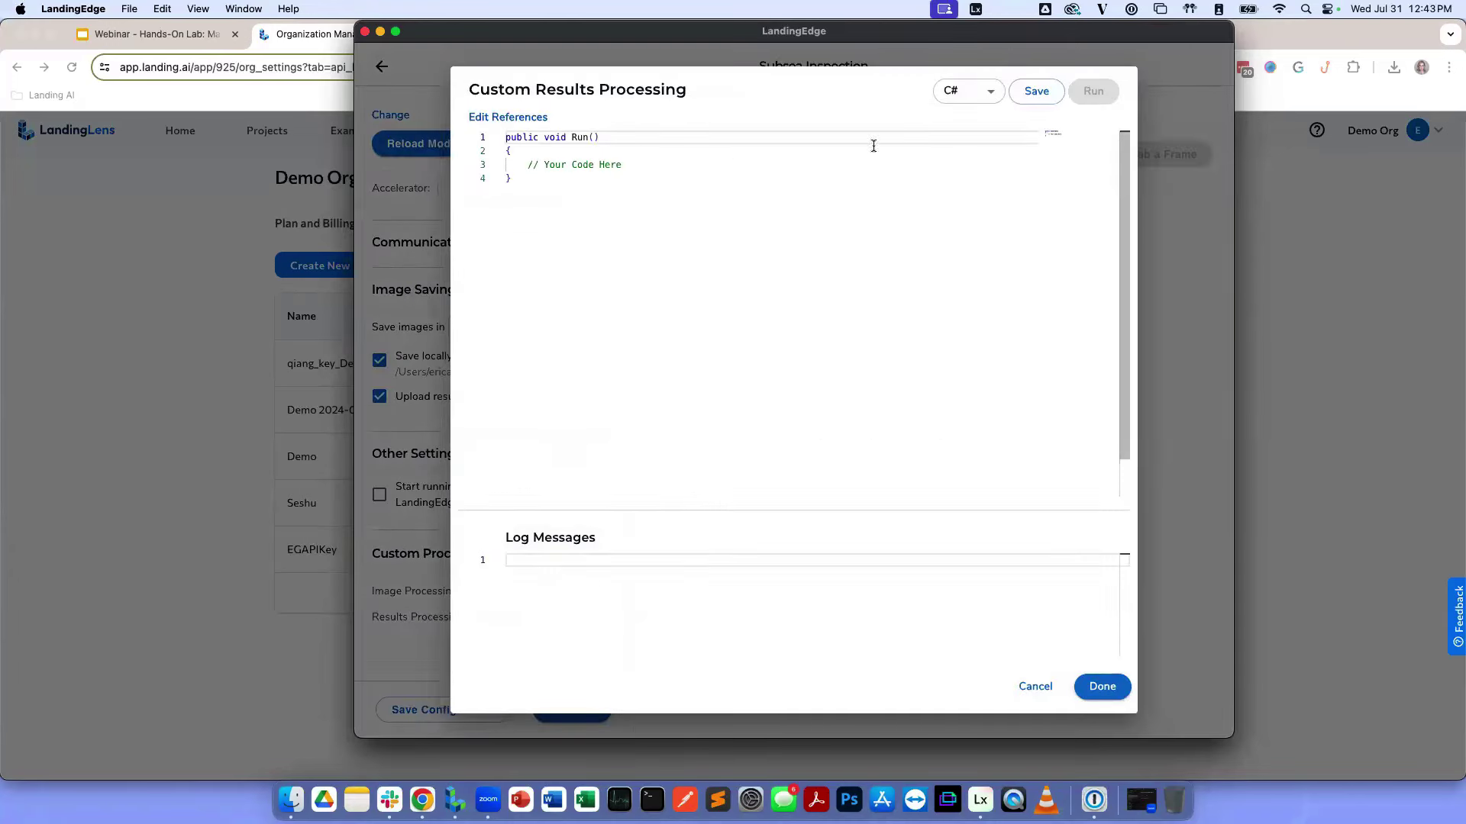
pyautogui.click(963, 92)
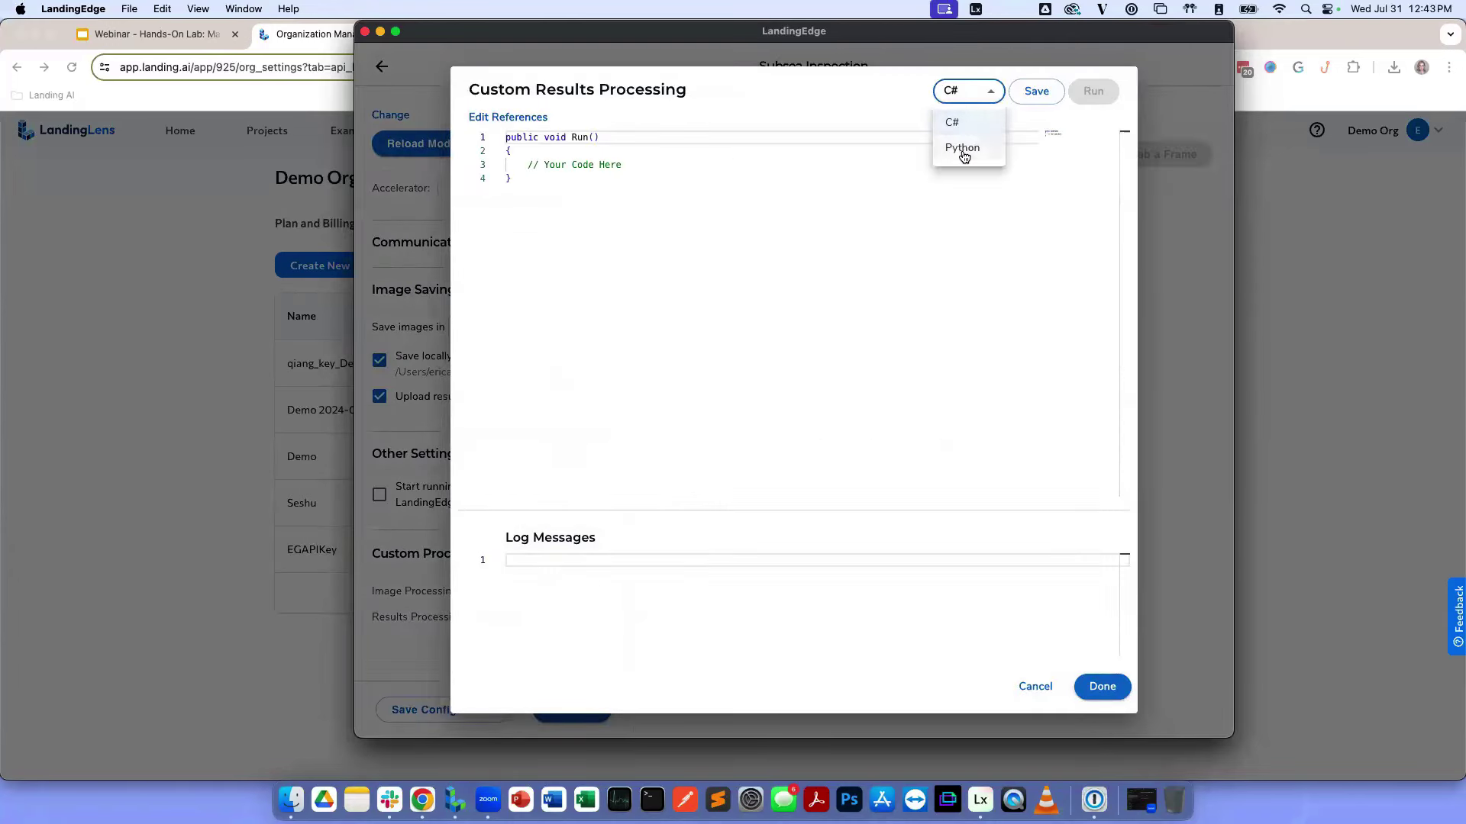
pyautogui.click(1021, 684)
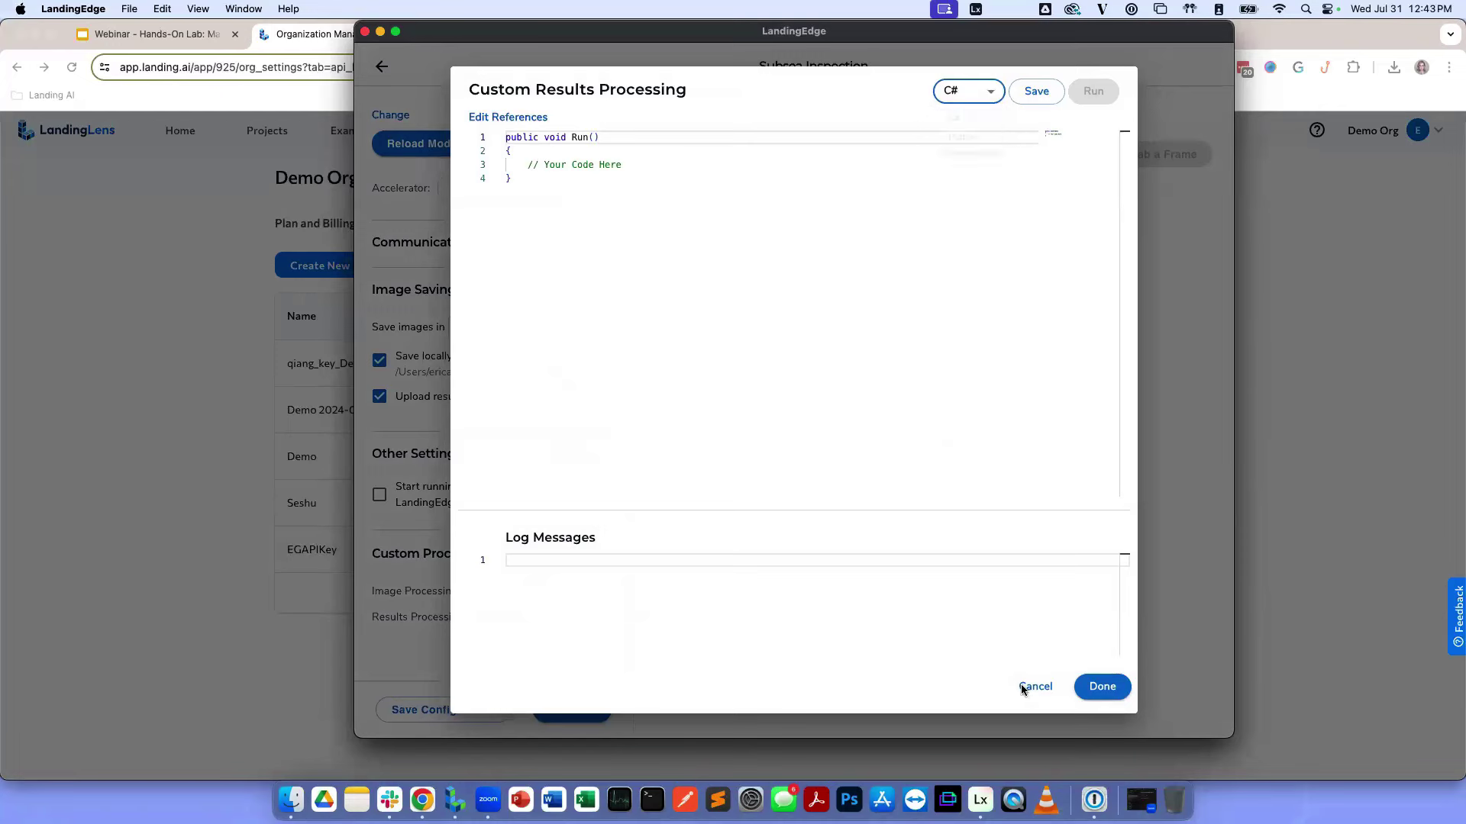
pyautogui.click(1020, 684)
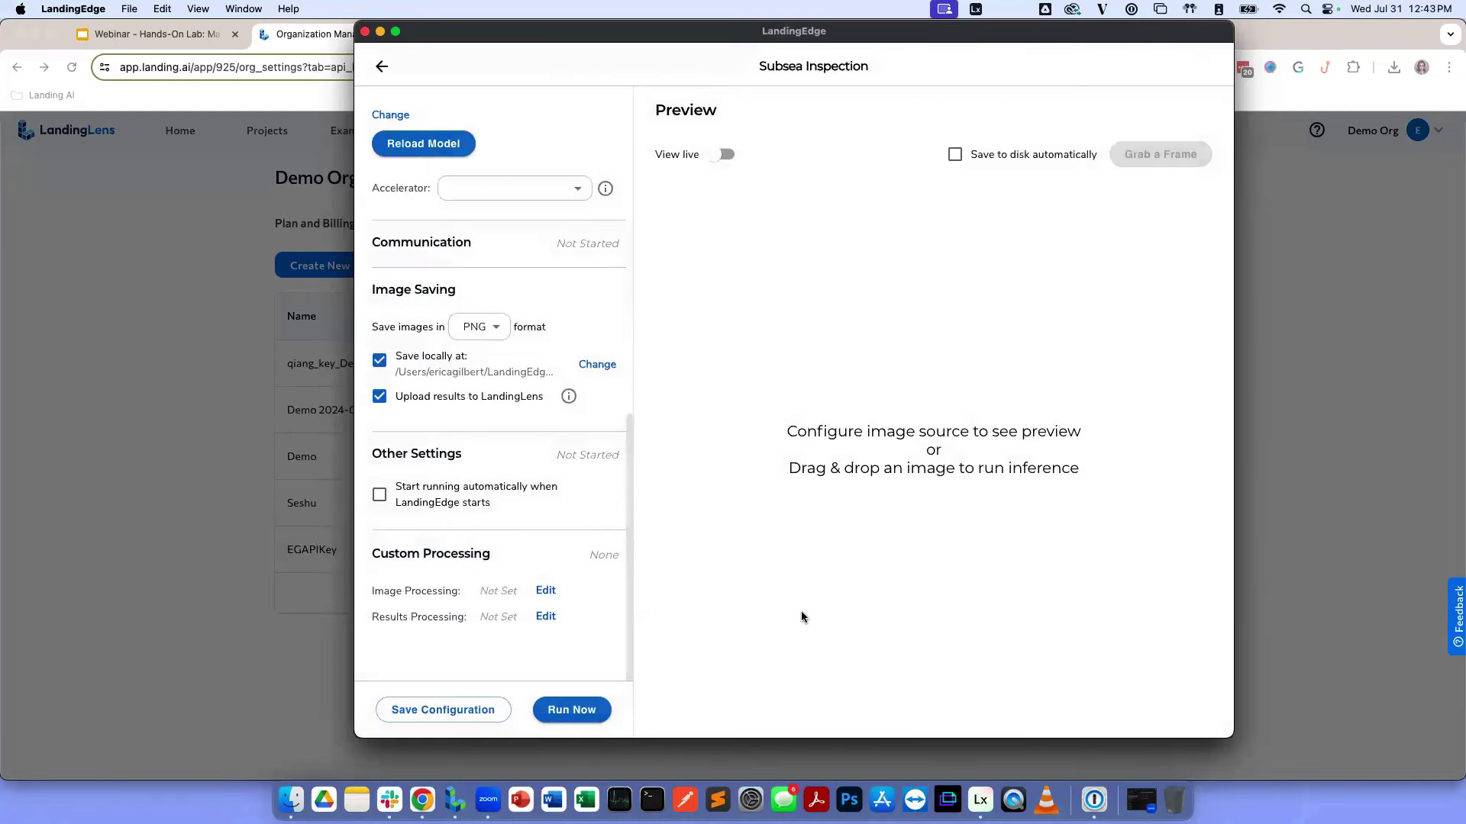
# - Save the Subsea Inspection configuration and start running the inspection point
pyautogui.click(474, 713)
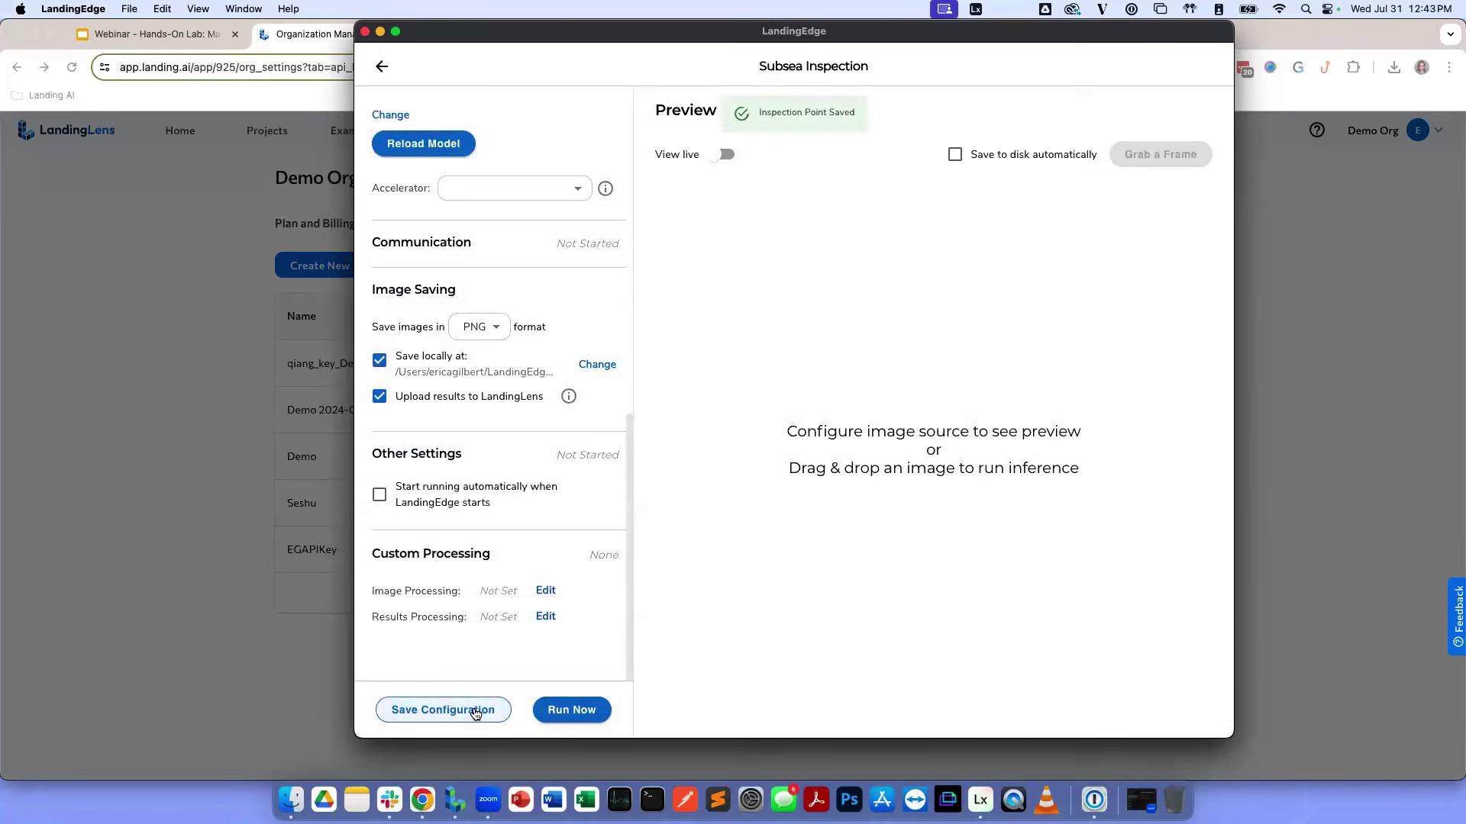
pyautogui.click(573, 711)
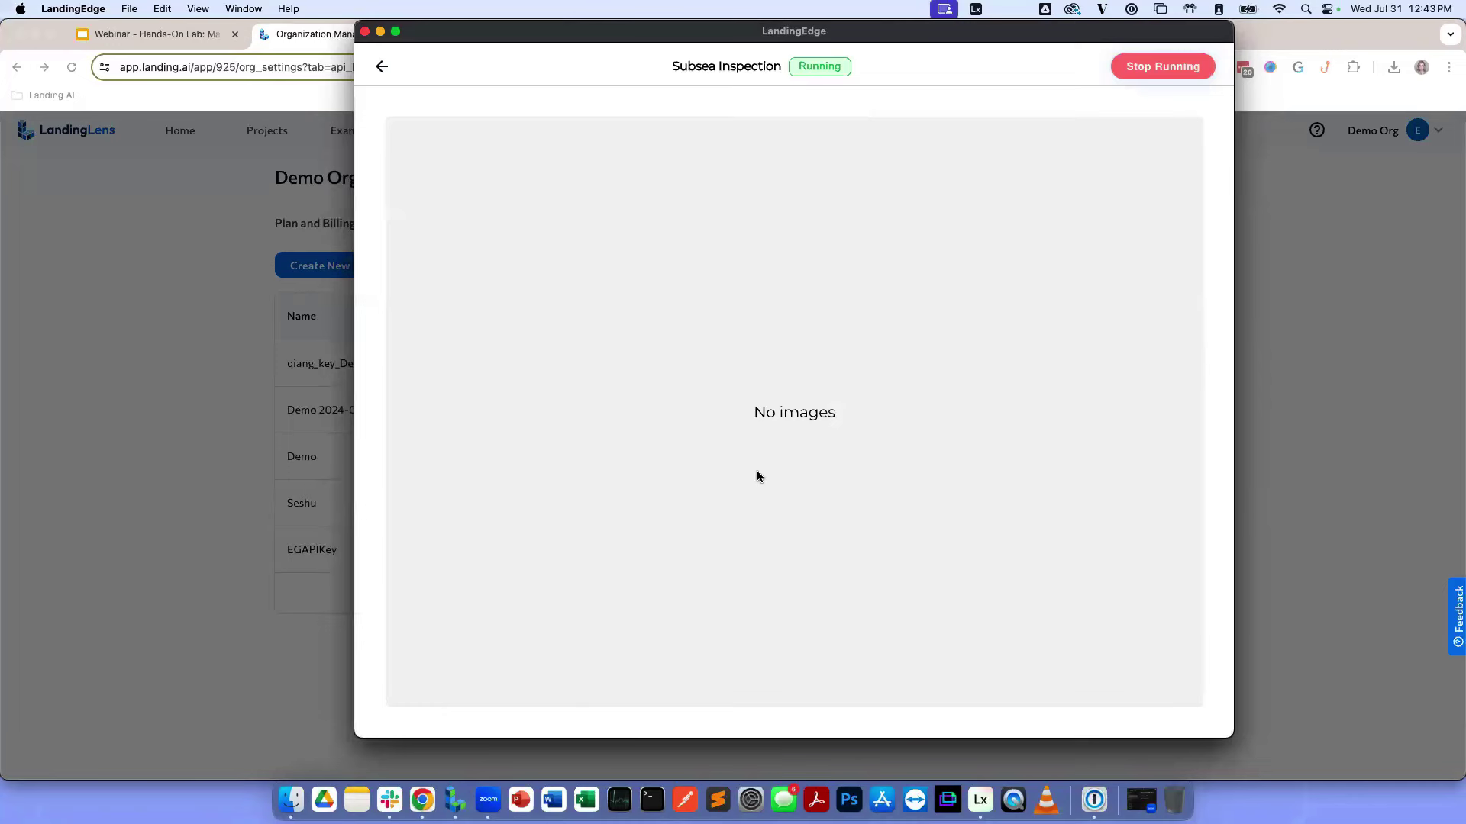
# - In Finder, browse to the LE Input folder under Walkthrough - Subsea Inspection > Images on the Desktop and copy all its PNG images
pyautogui.click(290, 800)
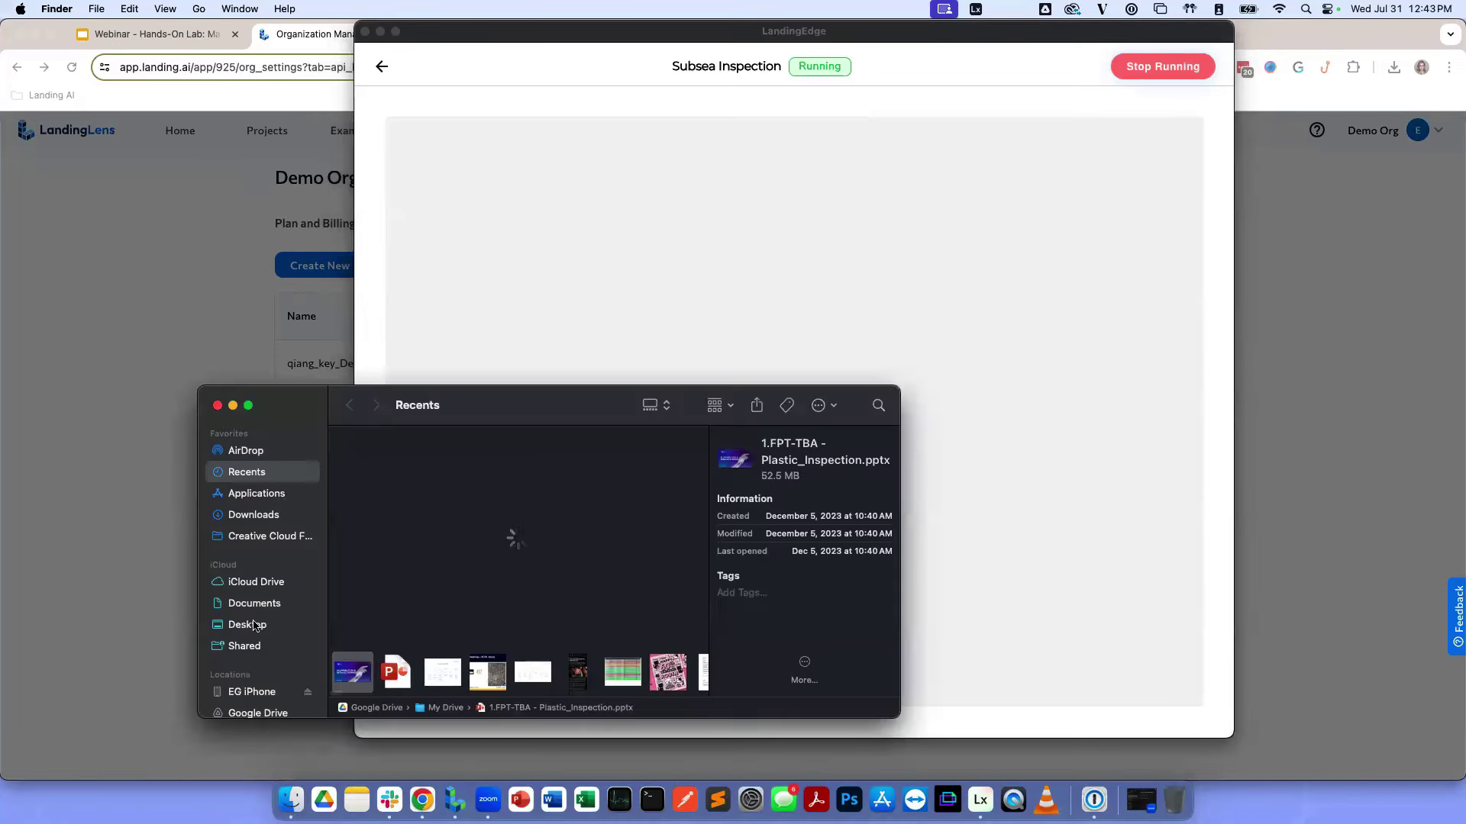
pyautogui.click(254, 626)
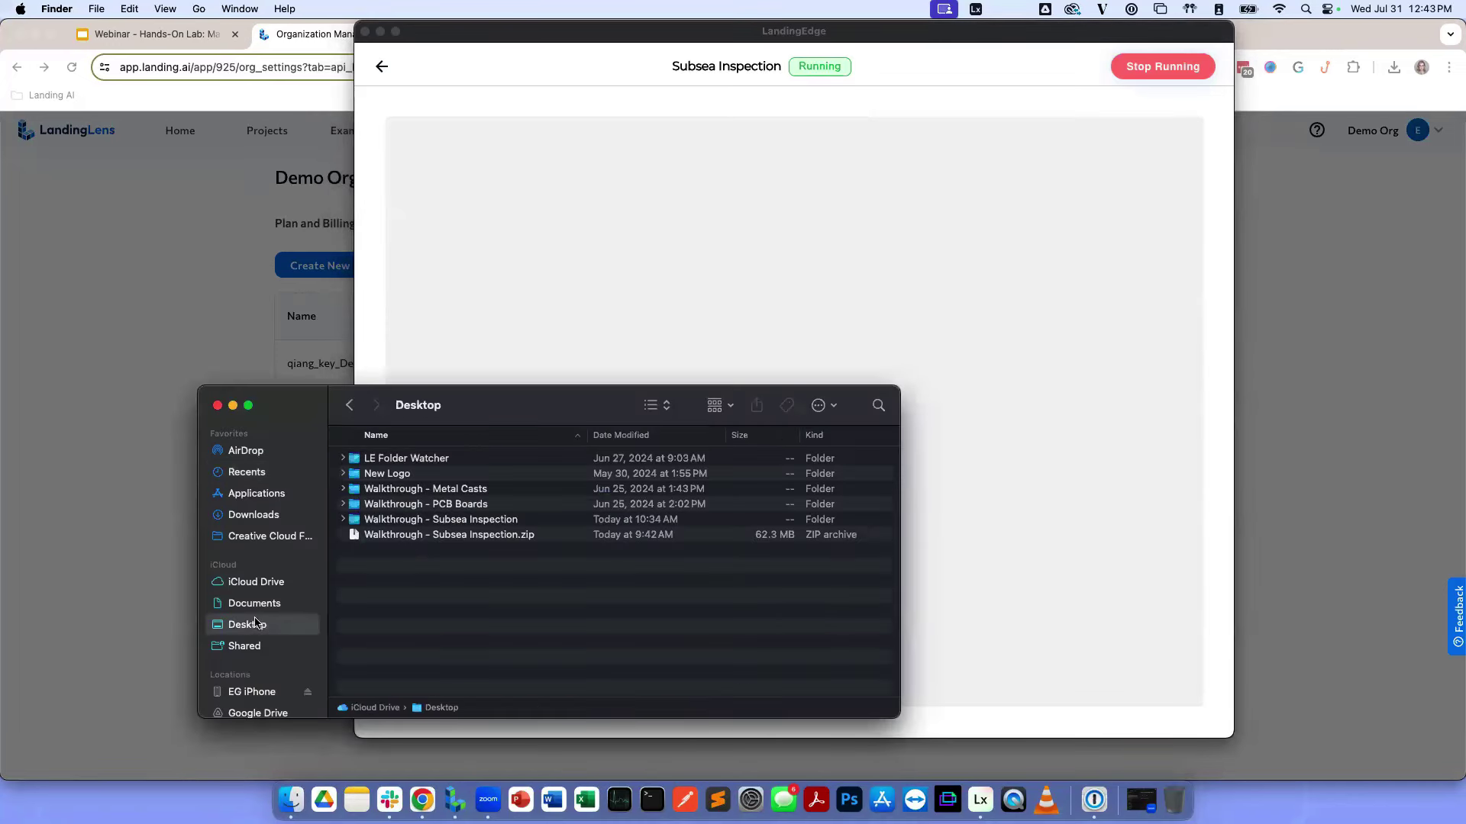
pyautogui.doubleClick(423, 520)
pyautogui.click(421, 476)
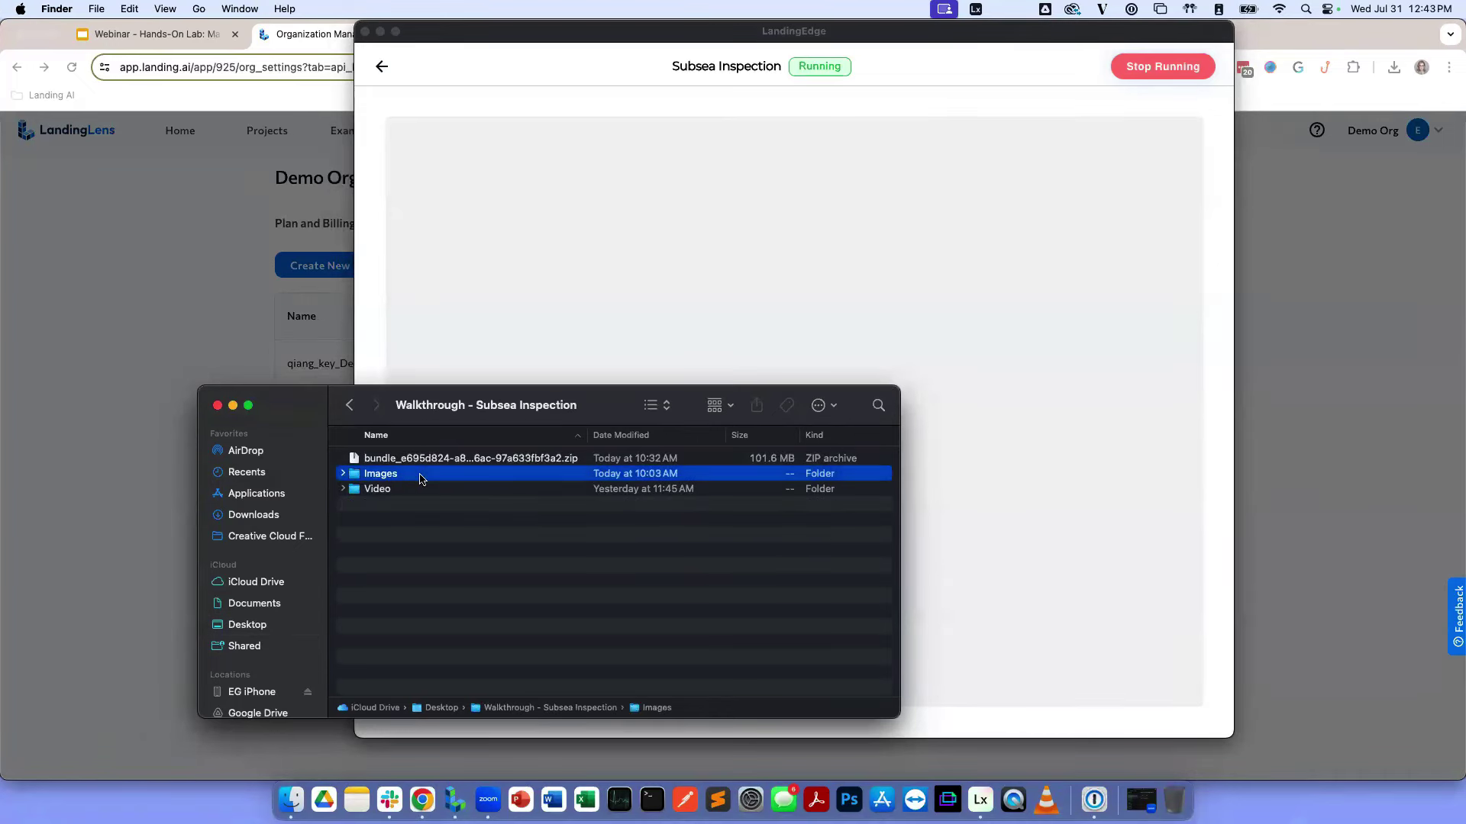
pyautogui.doubleClick(420, 477)
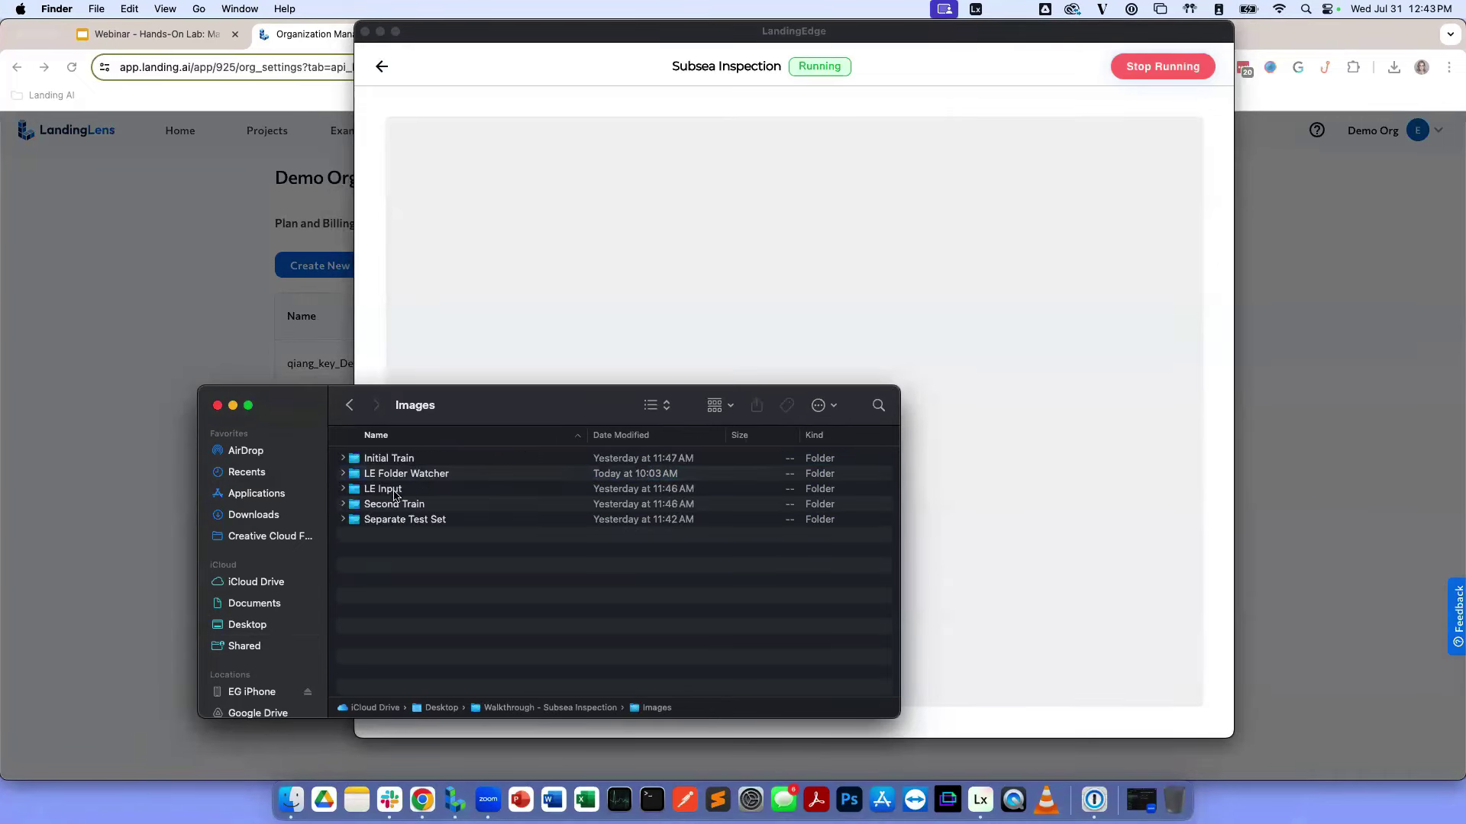
pyautogui.doubleClick(403, 490)
pyautogui.scroll(-2, 407, 539)
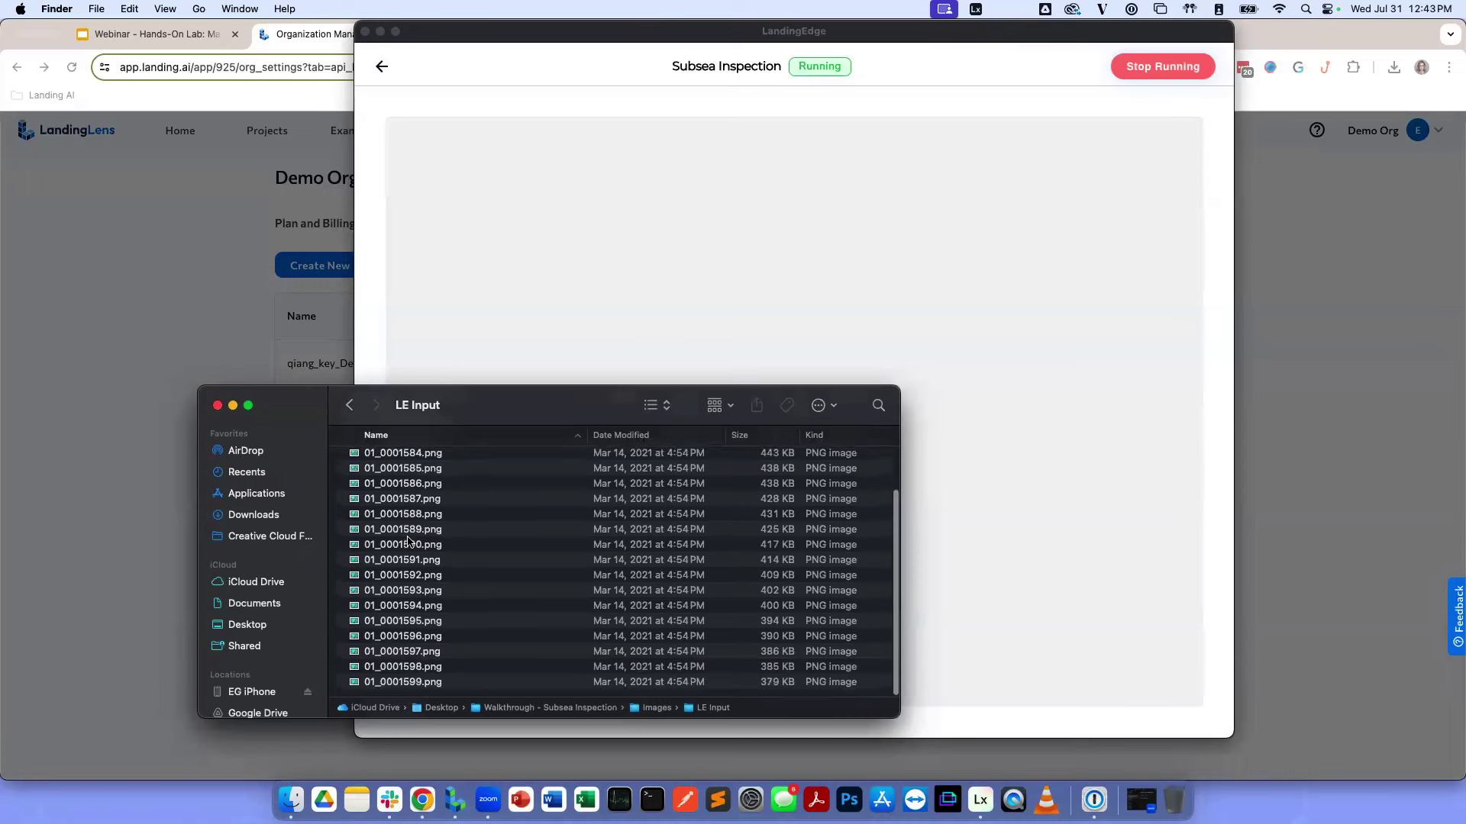
pyautogui.press('super+a')
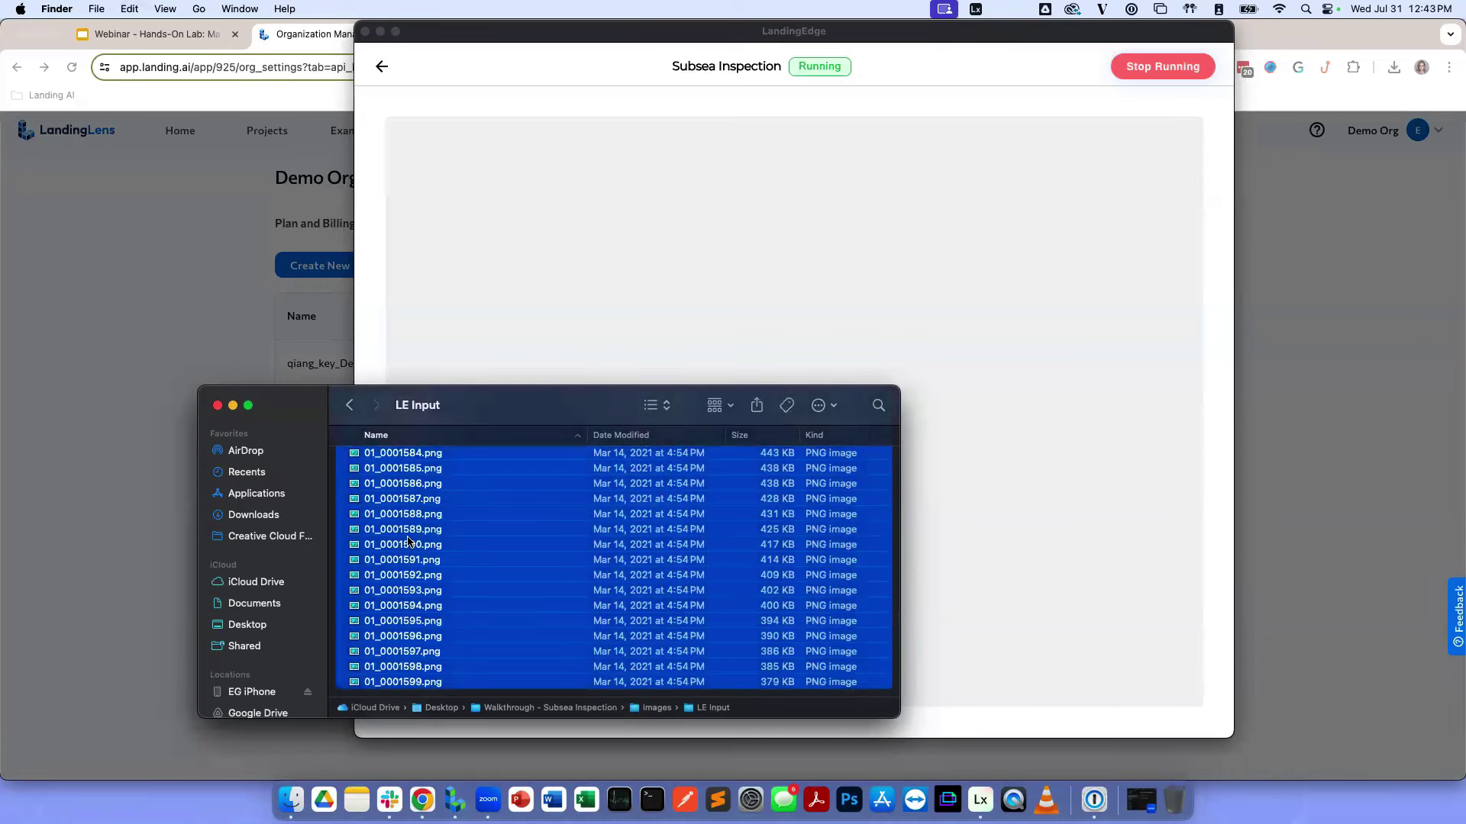
# - Paste the copied images into the LE Folder Watcher folder and move the Finder window clear of the inspection view
pyautogui.click(355, 411)
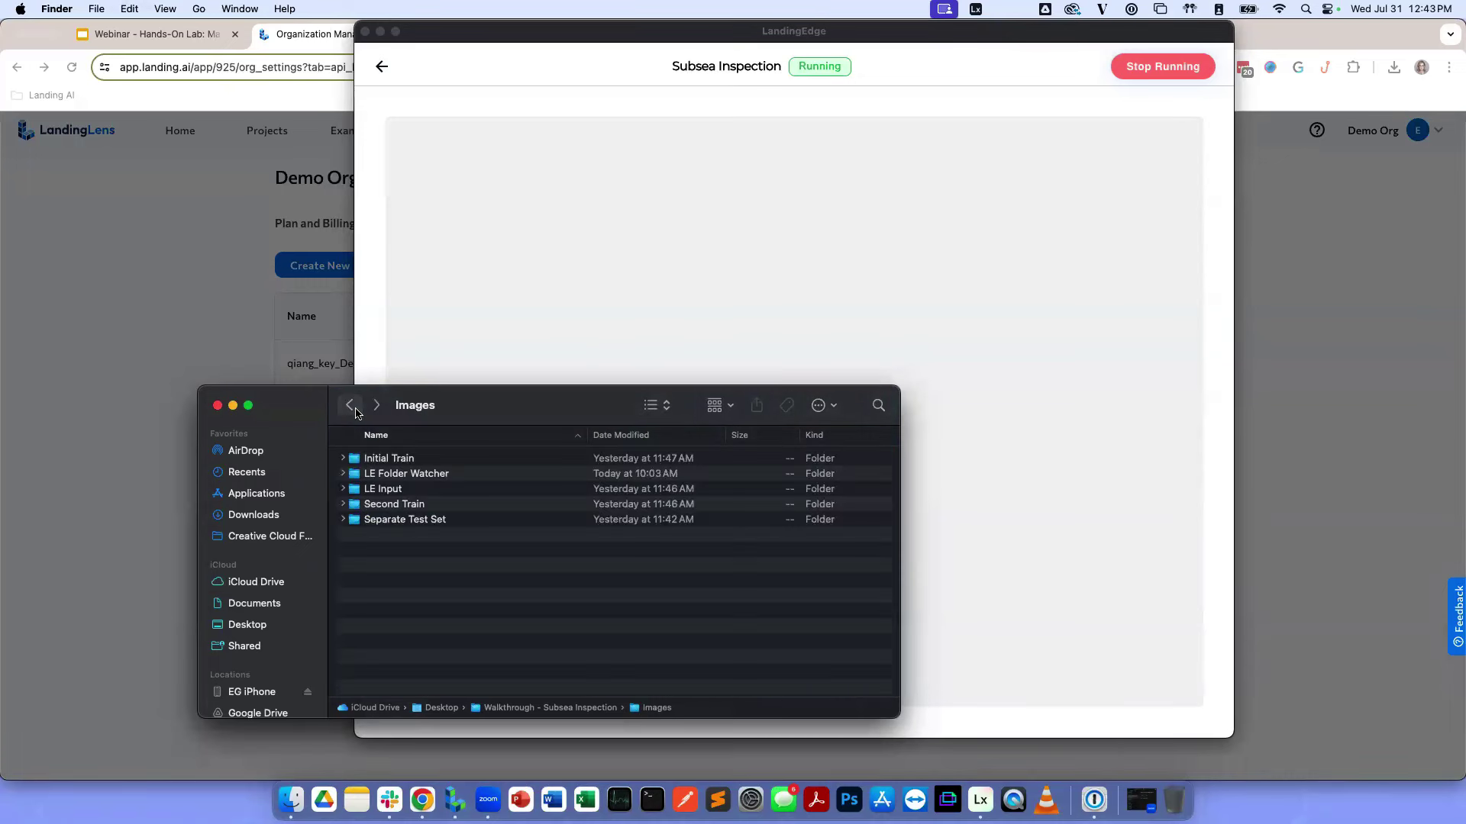
pyautogui.doubleClick(406, 474)
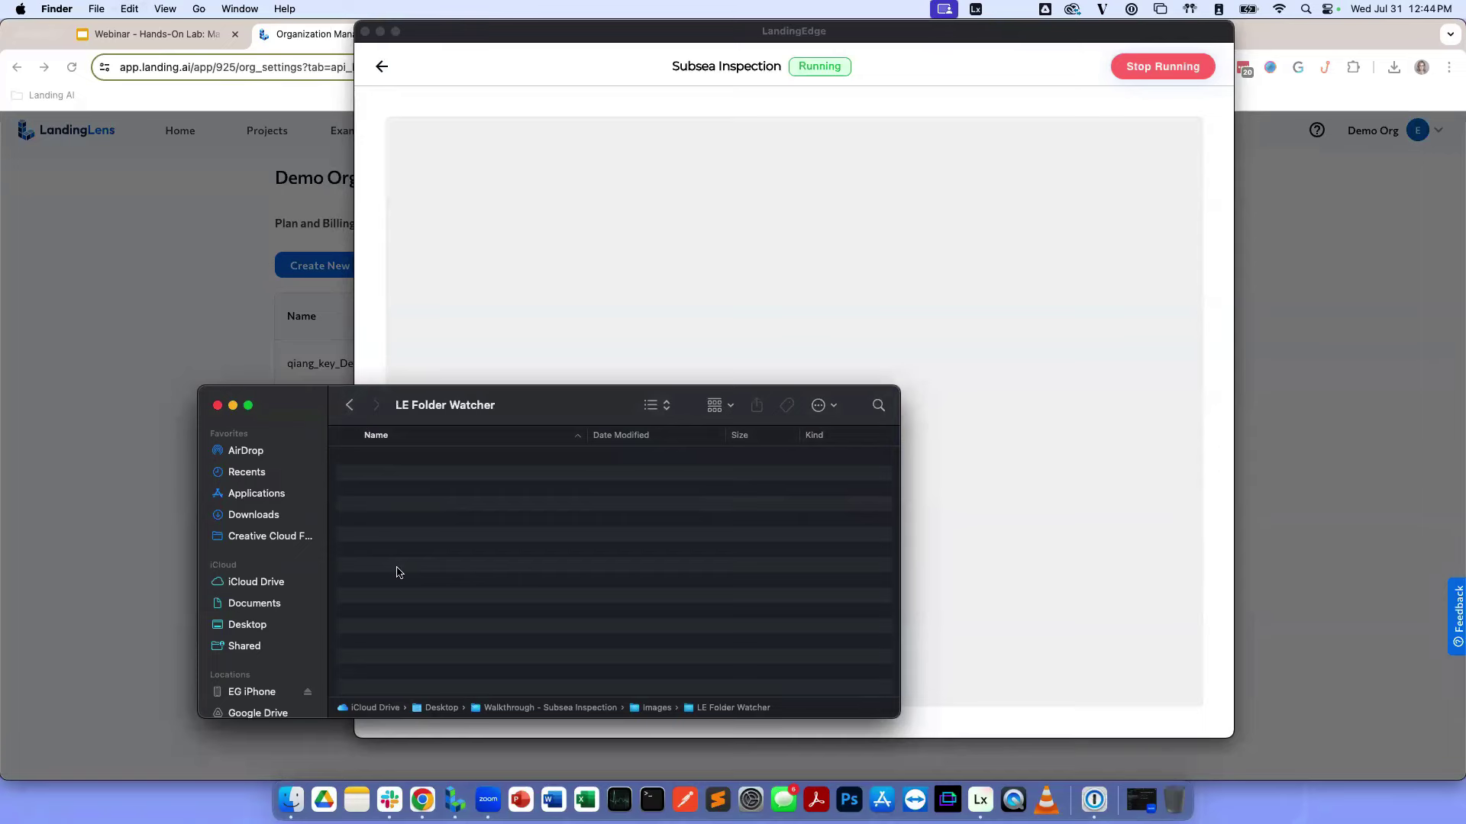
pyautogui.press('super+v')
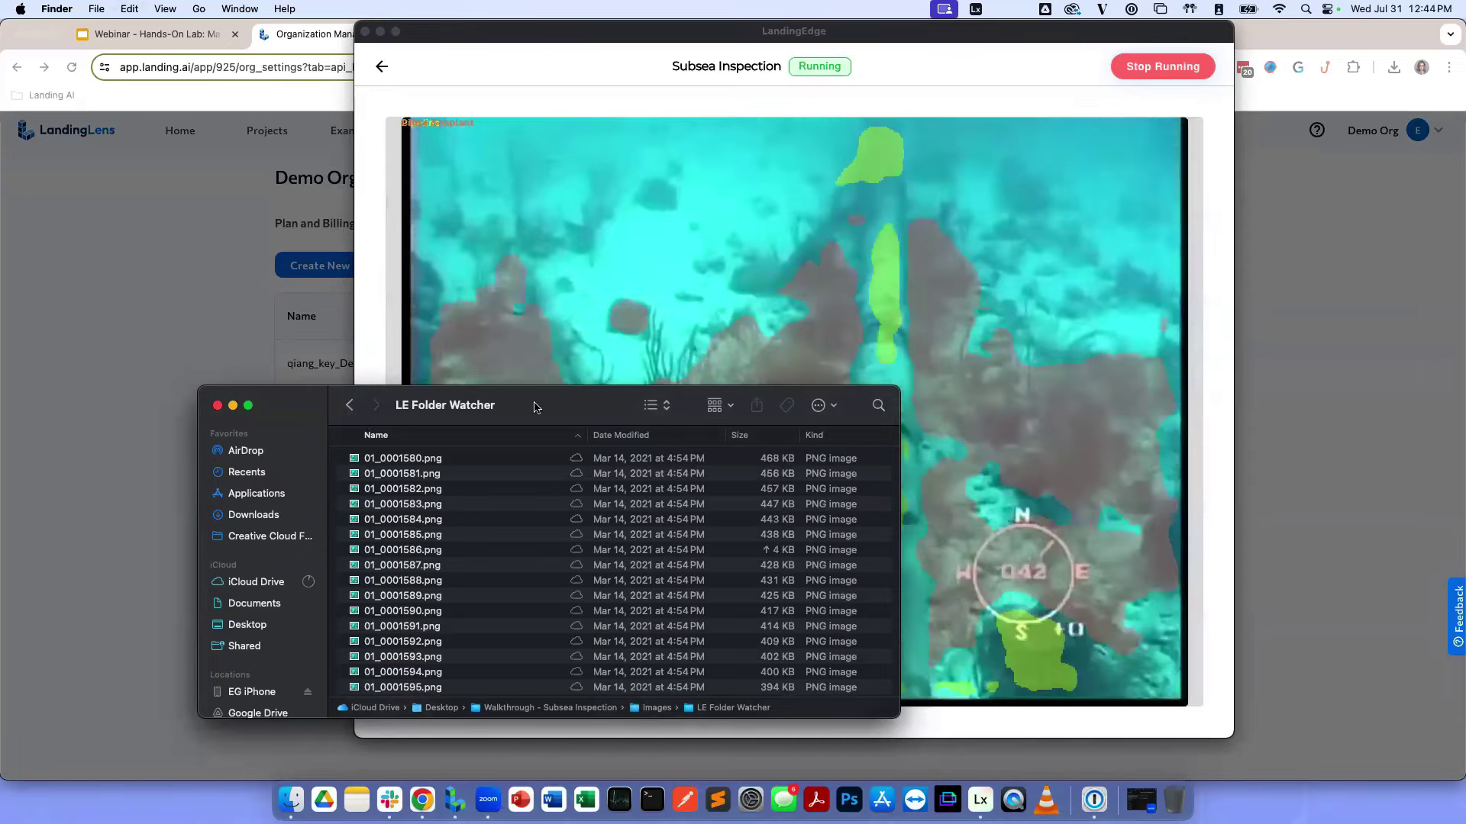
pyautogui.moveTo(537, 407); pyautogui.dragTo(217, 29)
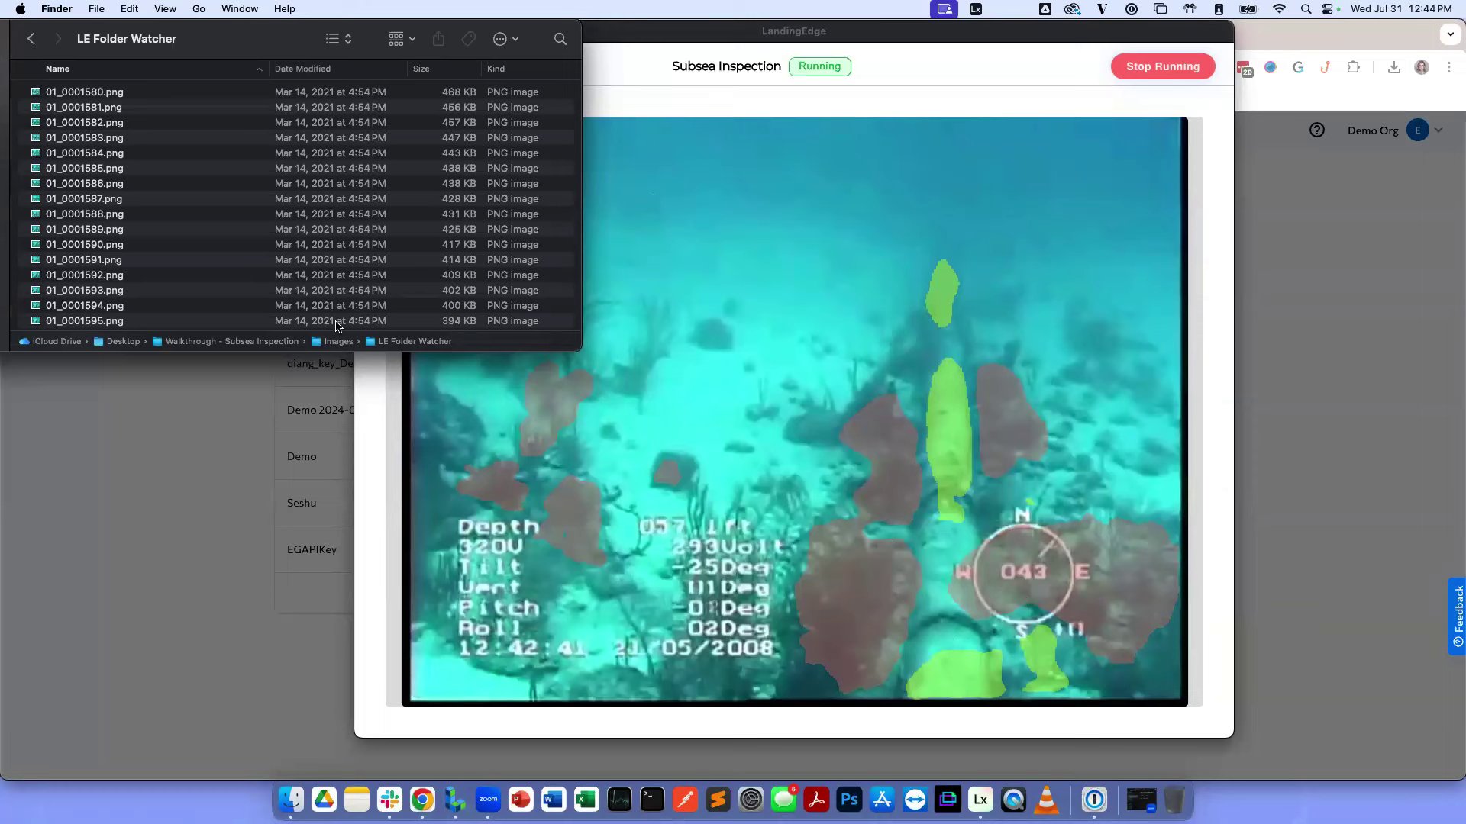
# - Look through the Images folder and the contents of its LE Folder Watcher subfolder
pyautogui.doubleClick(333, 348)
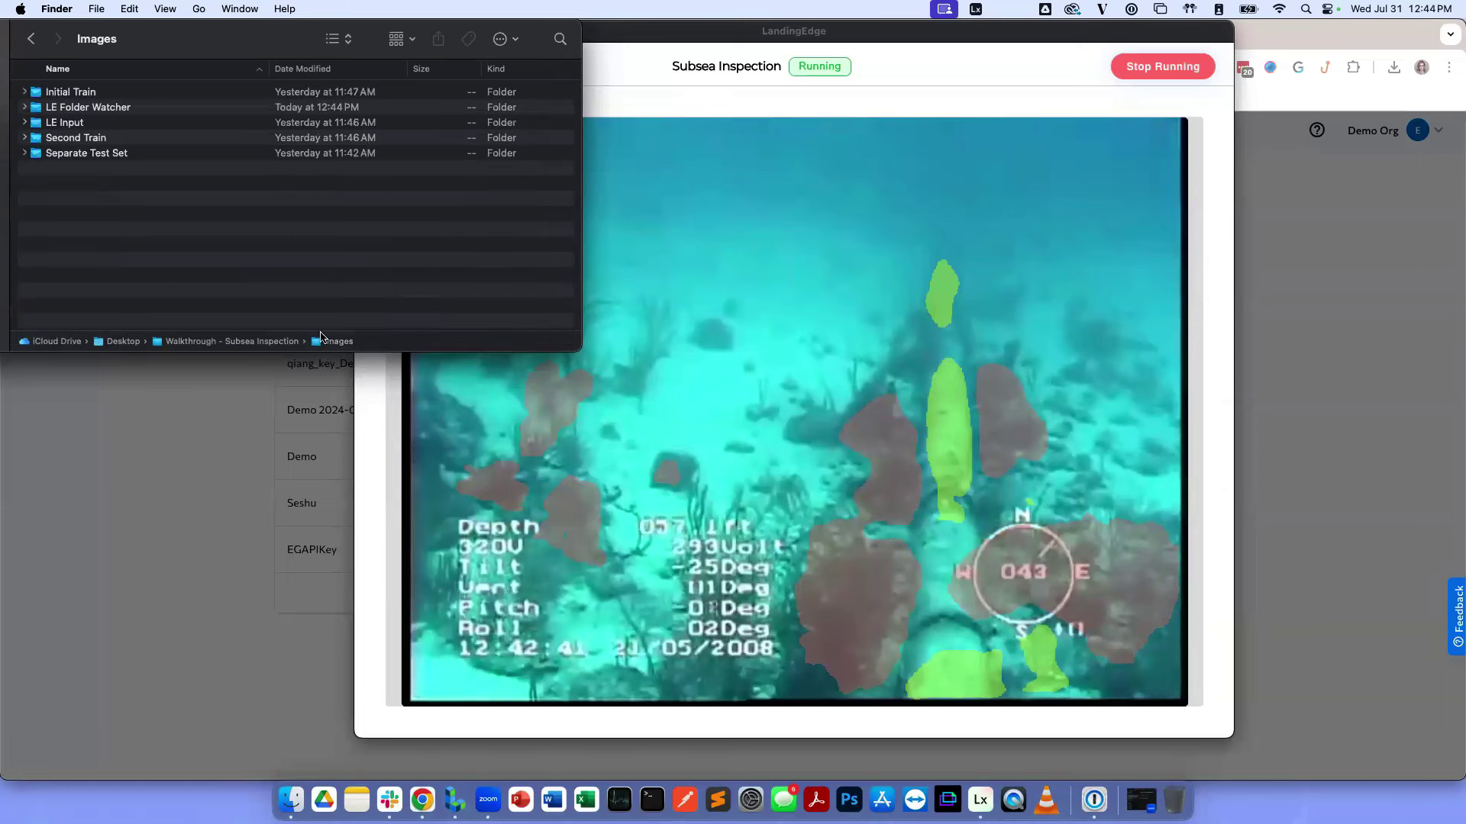
pyautogui.doubleClick(113, 109)
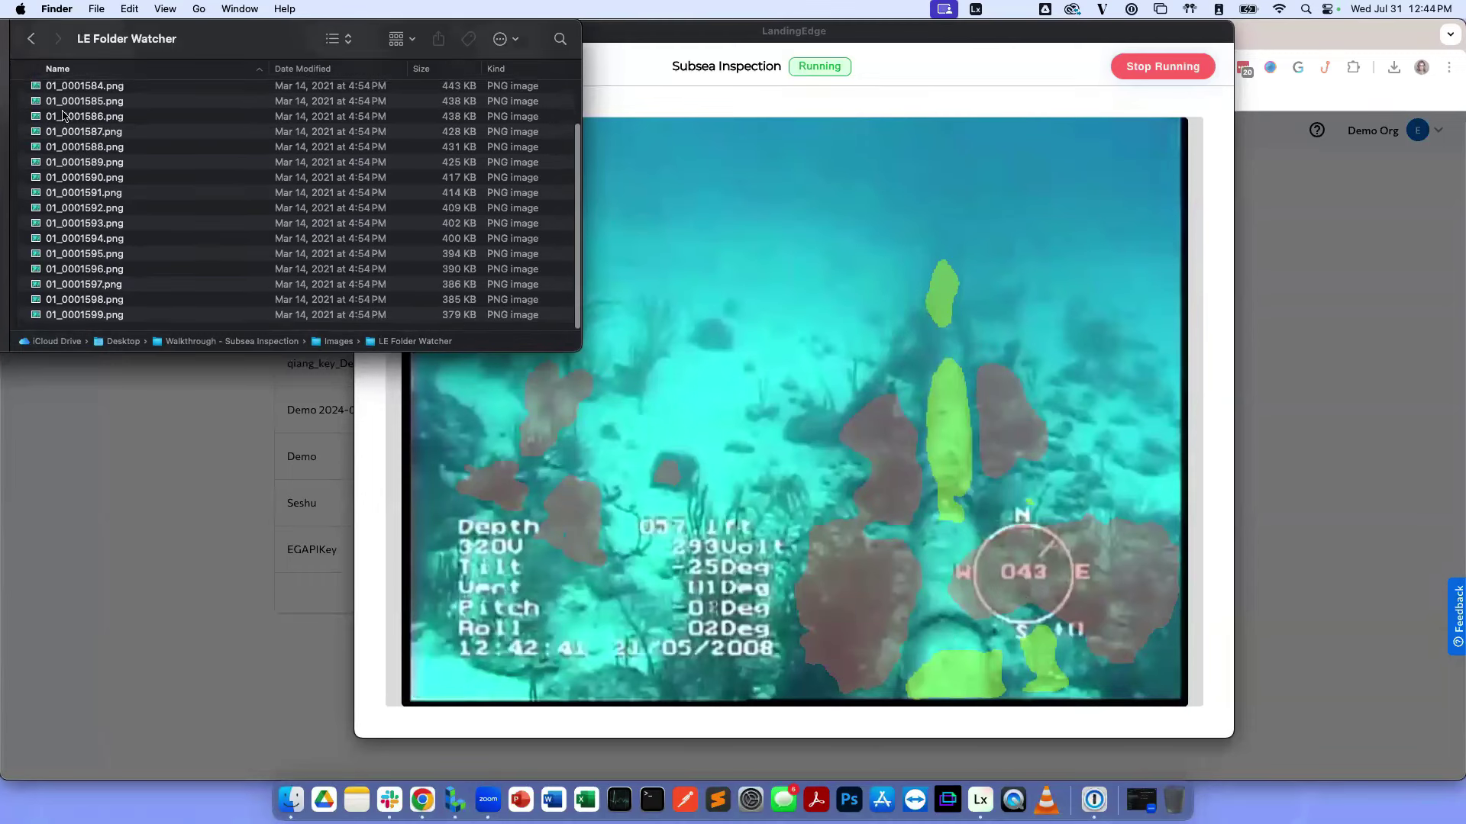
pyautogui.click(30, 39)
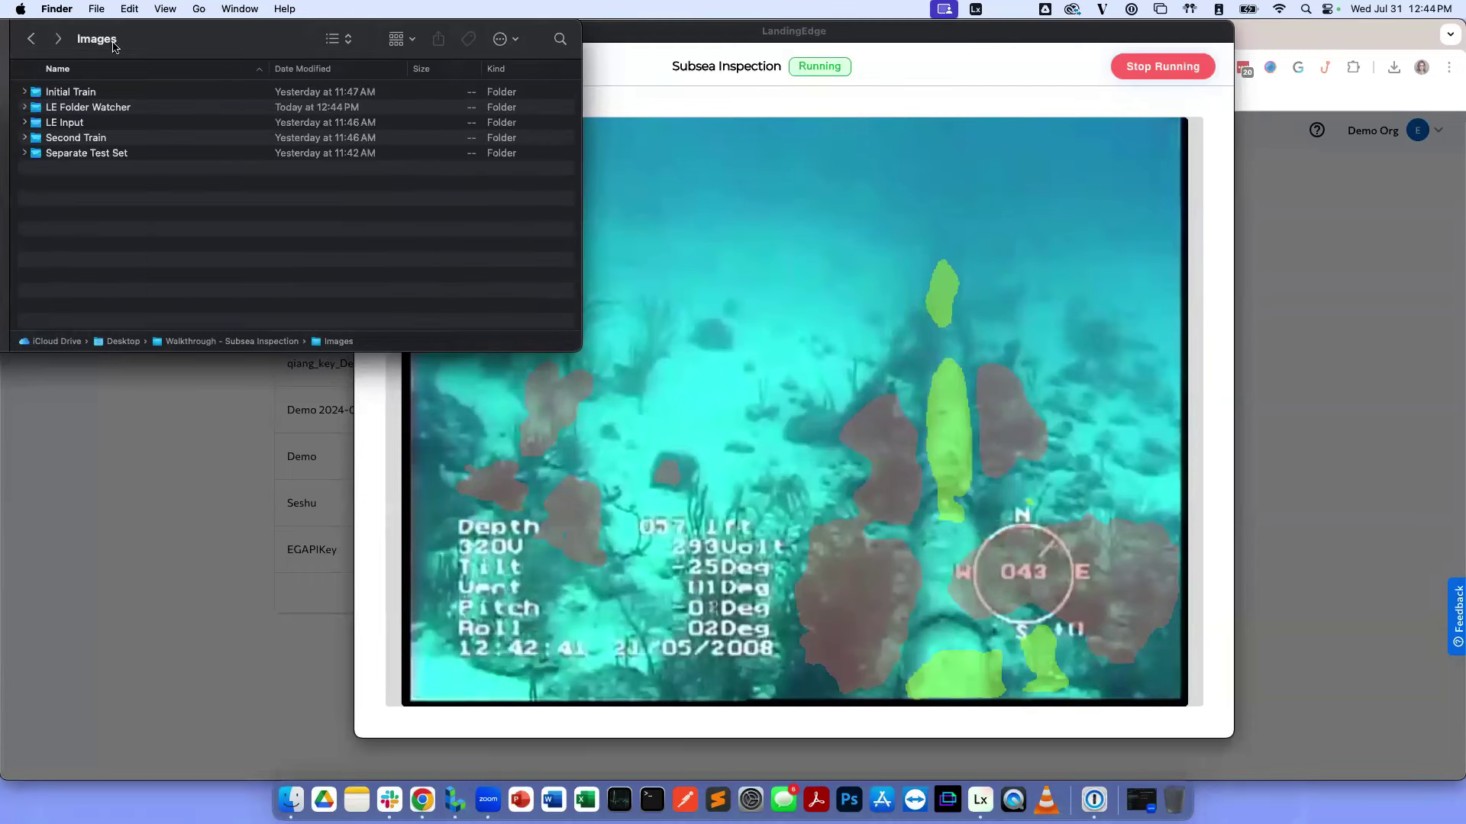
# - Return to LandingEdge and stop running the Subsea Inspection point
pyautogui.click(913, 44)
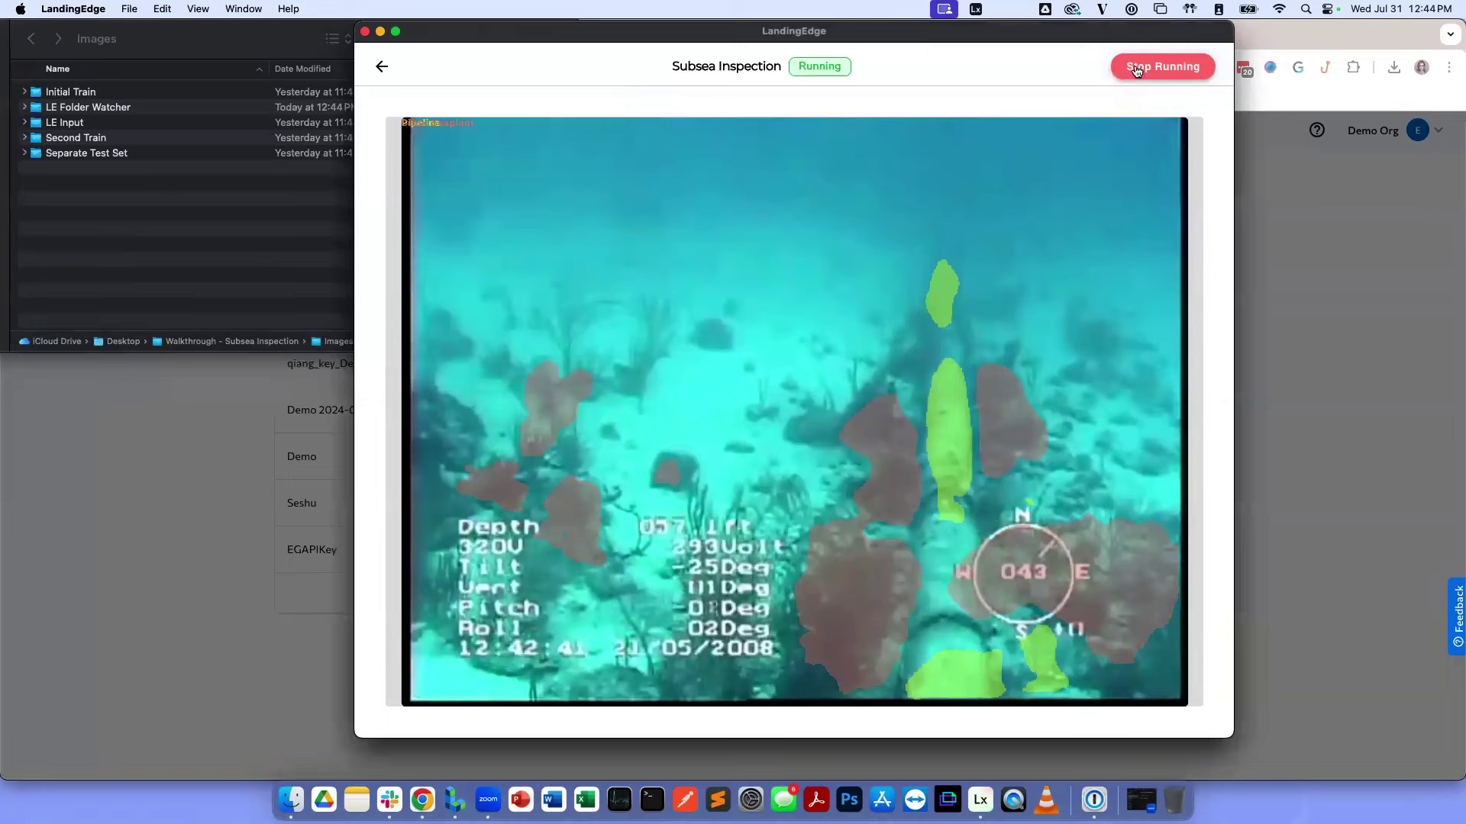
pyautogui.click(1162, 66)
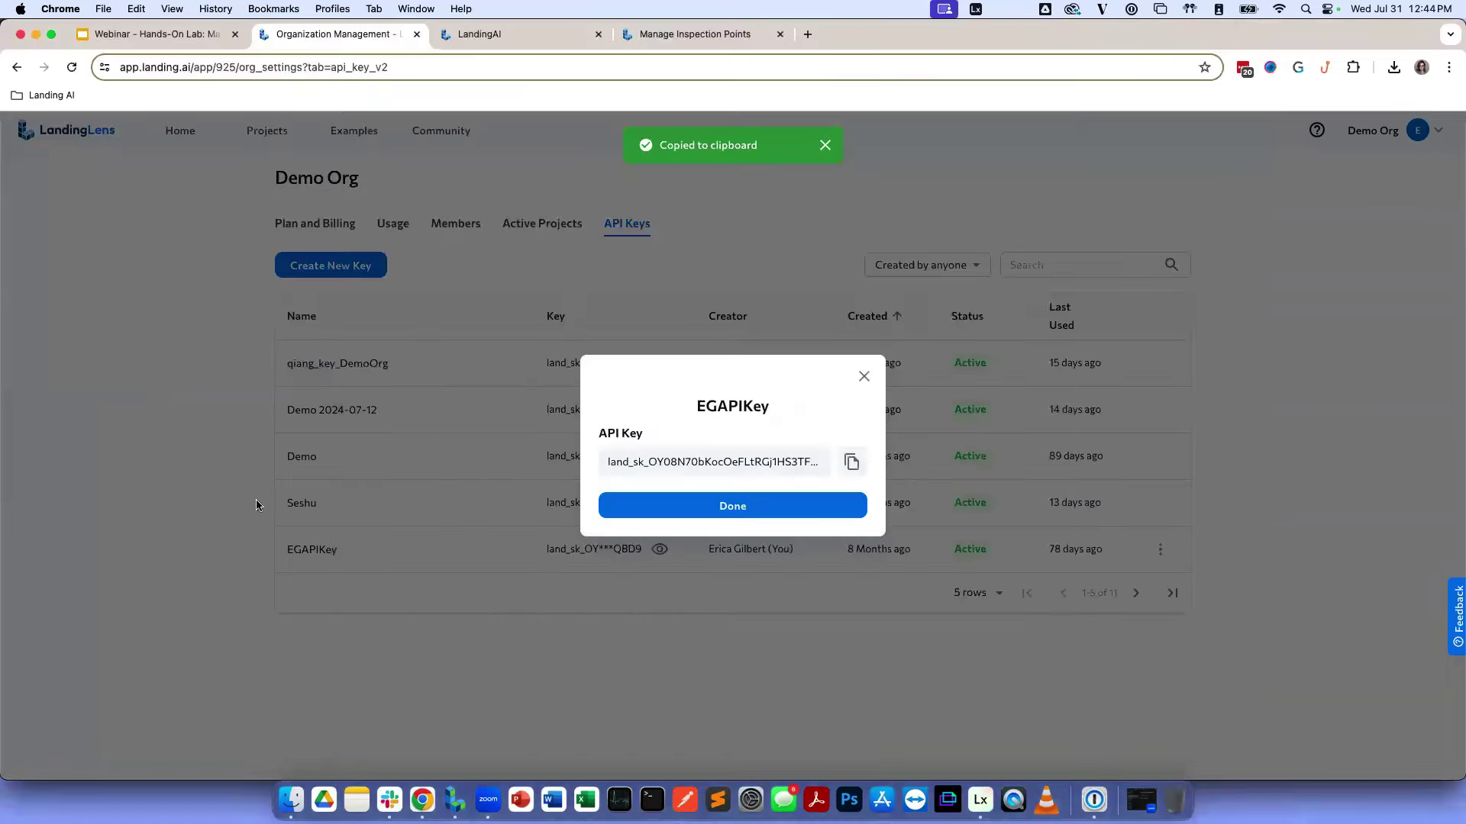
# - Switch to LandingLens in Chrome, dismiss the API key dialog, and open the Seg - Subsea Inspection - Webinar project
pyautogui.press('super+Tab')
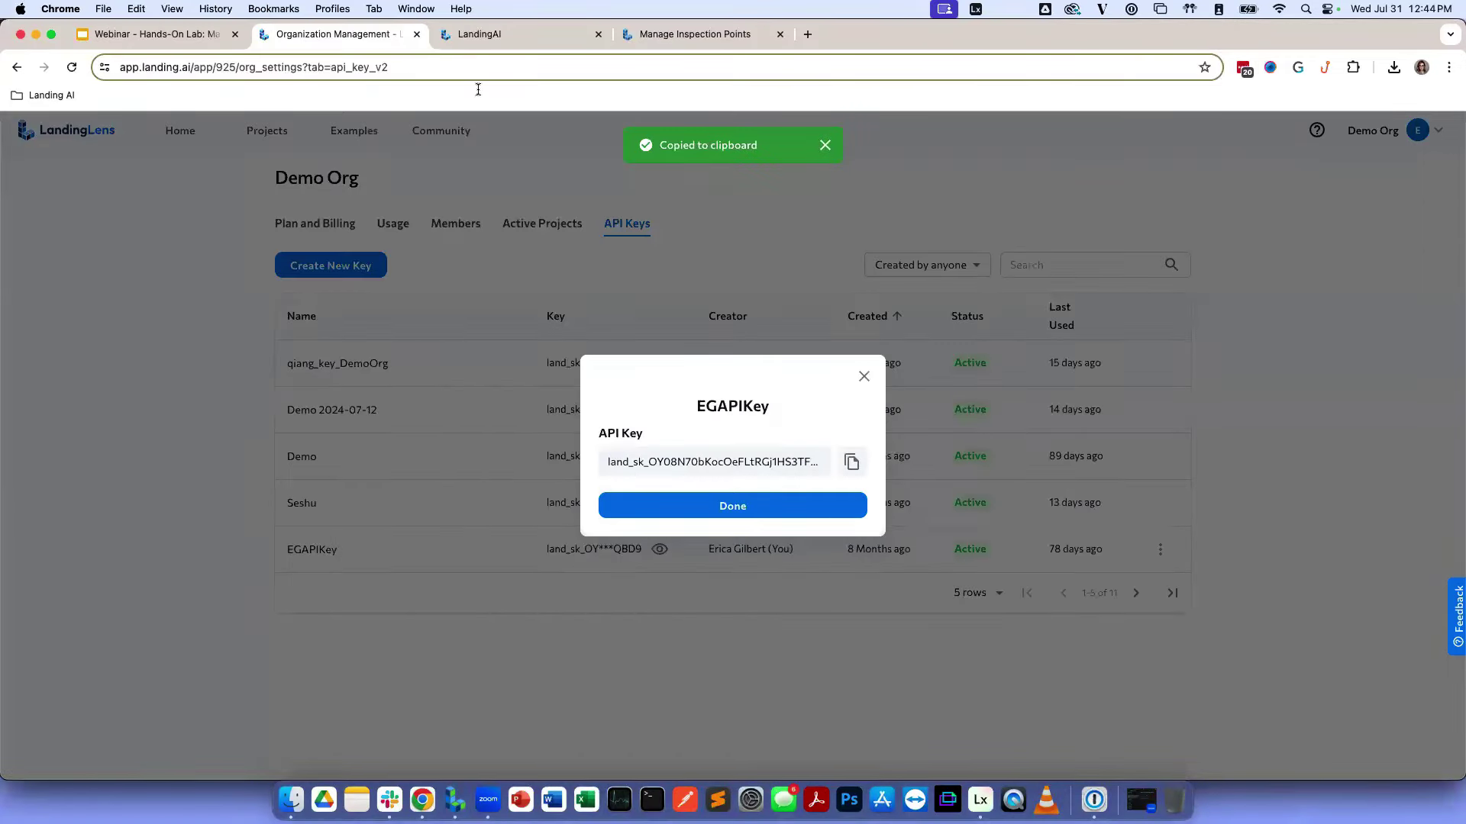
pyautogui.click(733, 506)
pyautogui.click(277, 135)
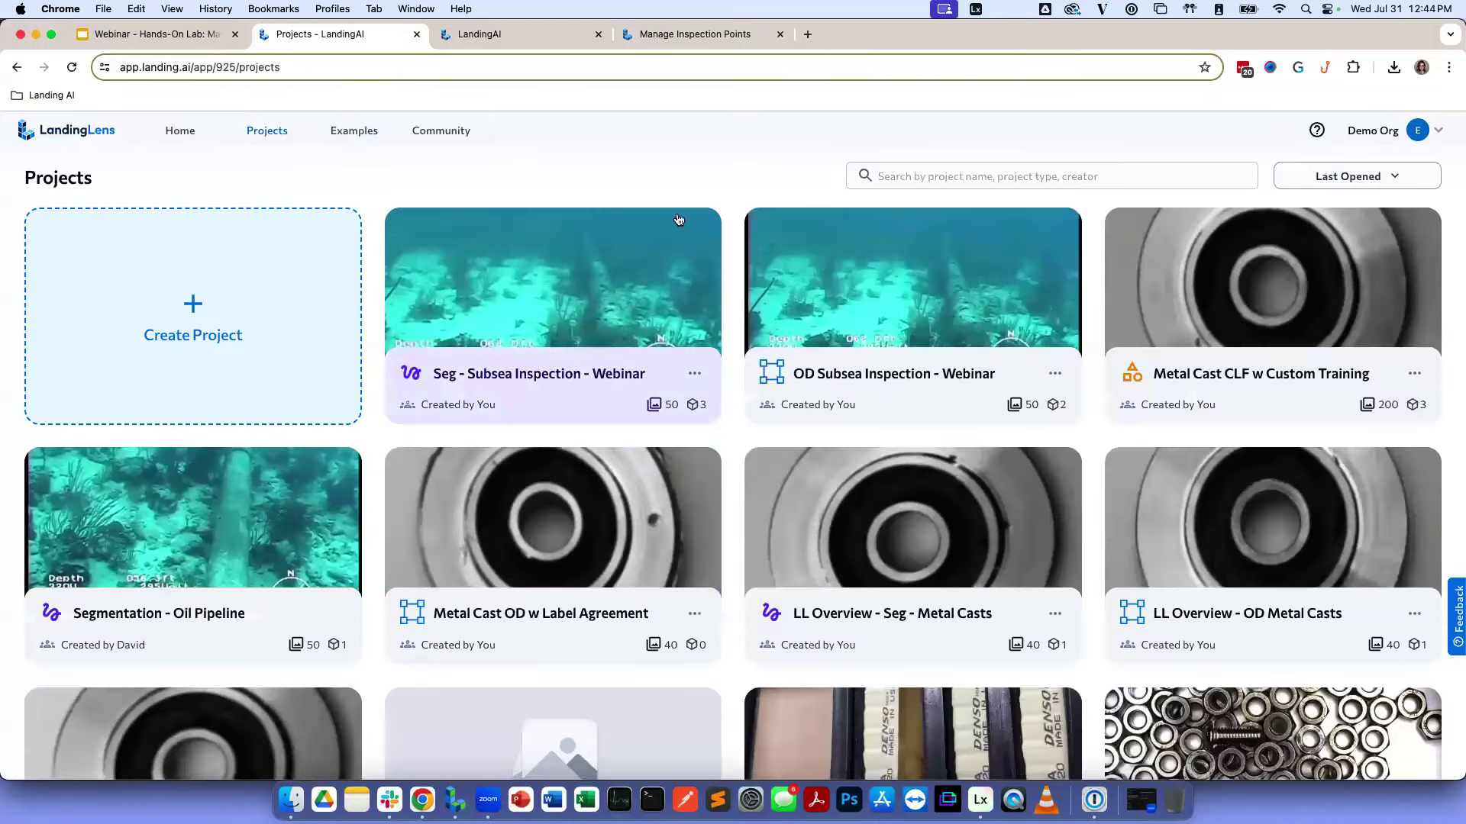
pyautogui.click(506, 333)
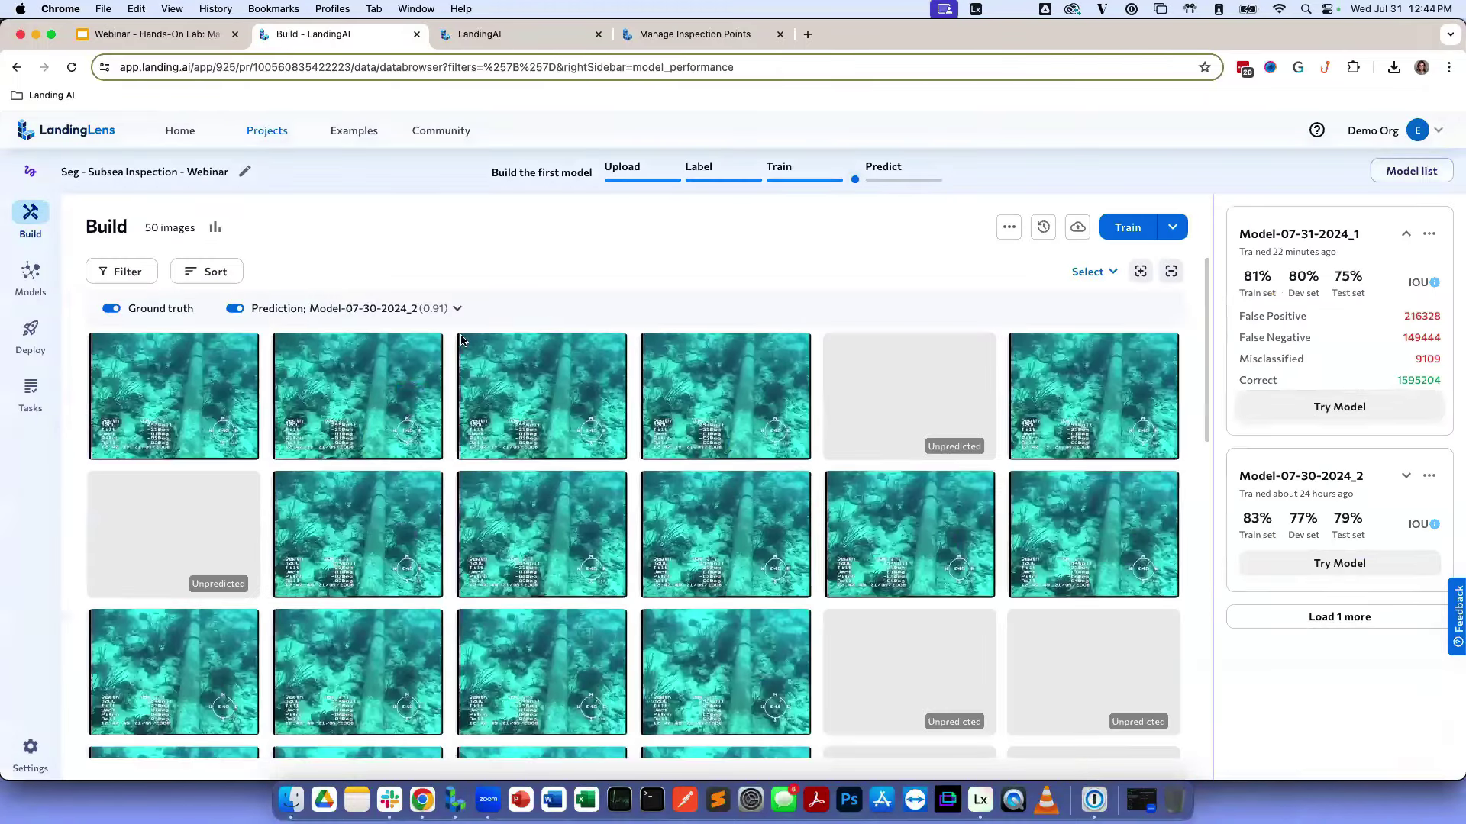
# - Check the project's Subsea Cloud v2 deployment and return to its Build page
pyautogui.click(31, 334)
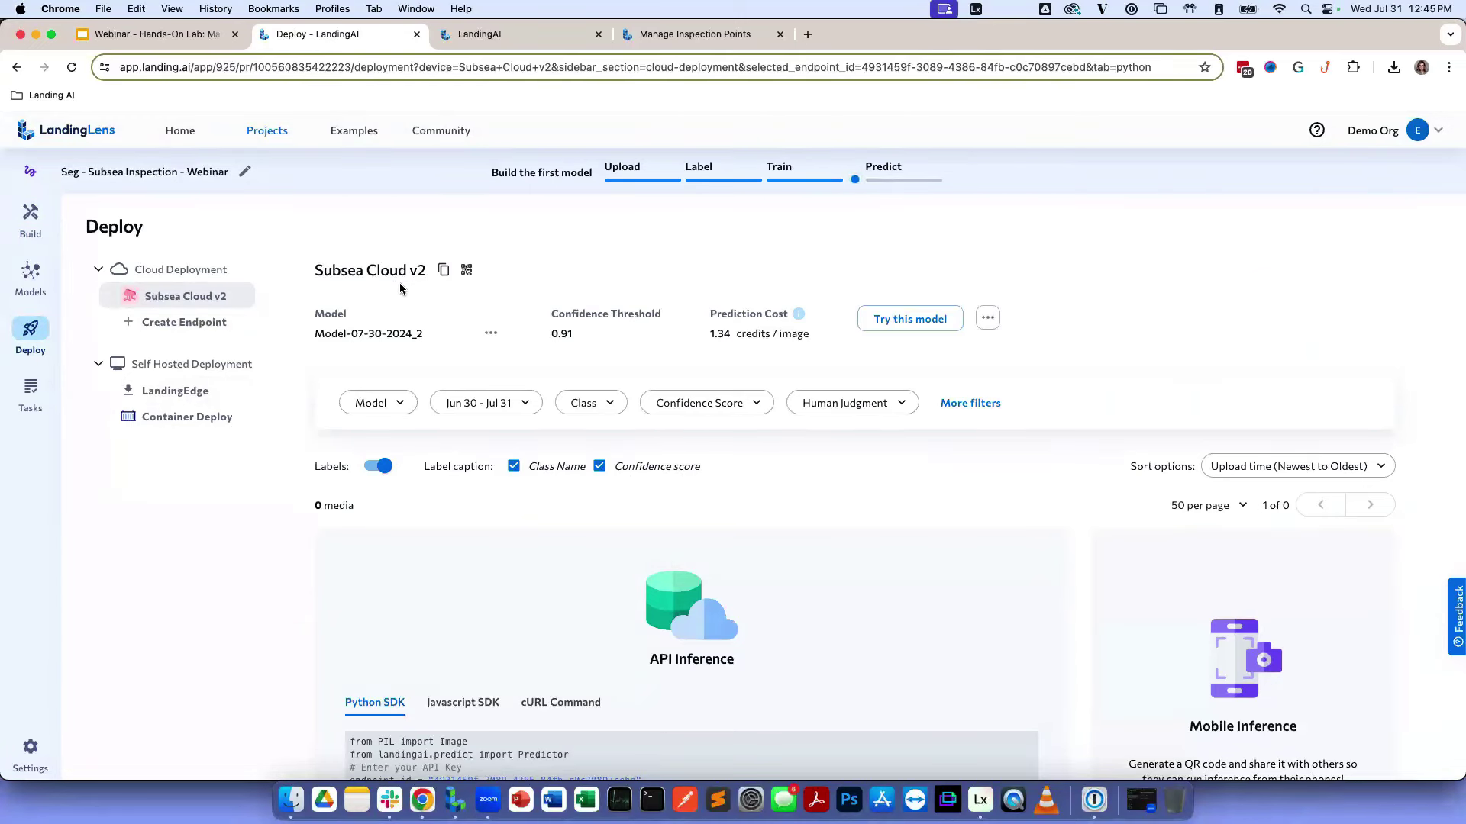
pyautogui.click(29, 223)
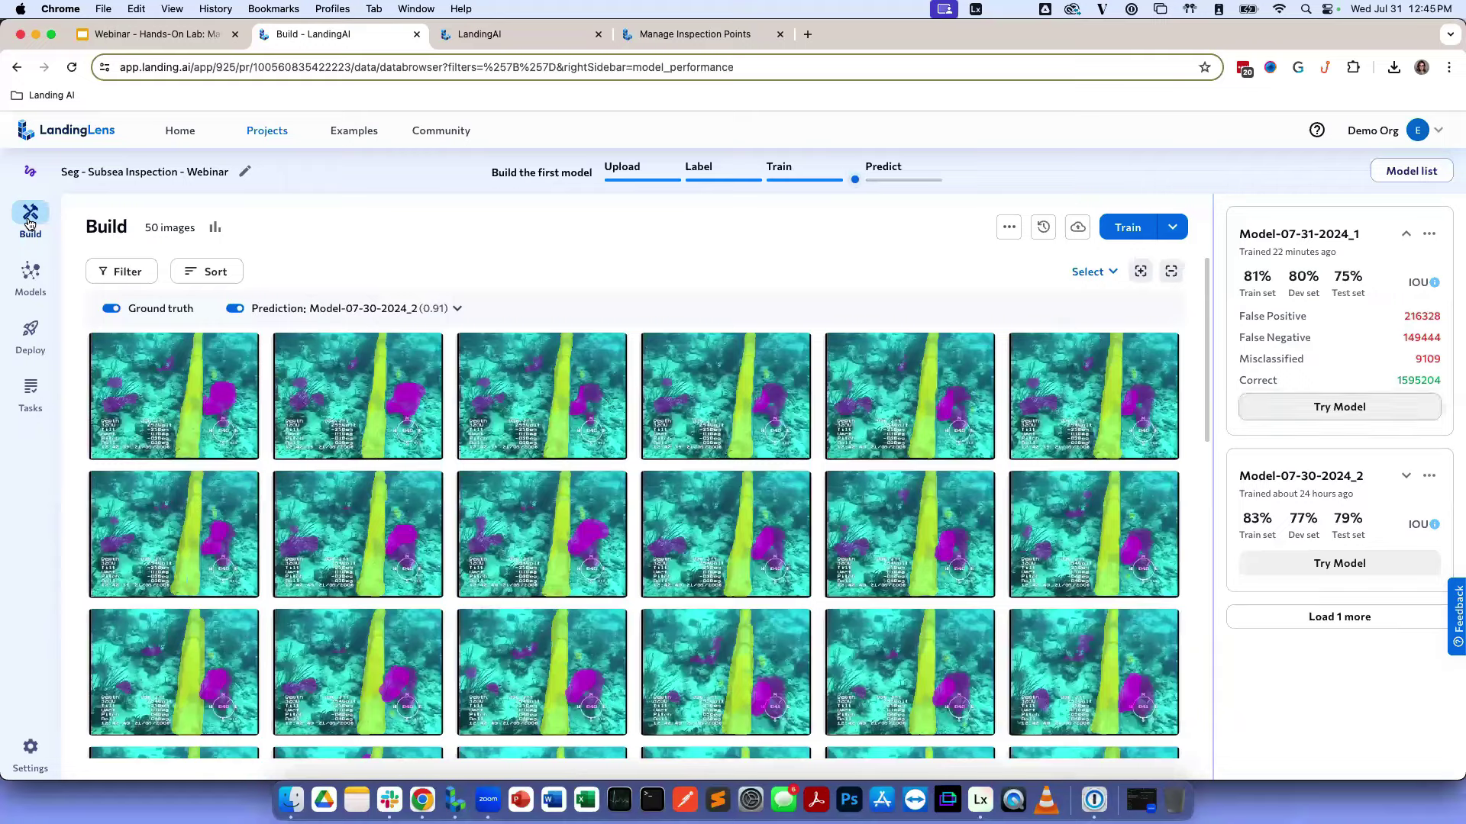
# - Switch to the Hands-On Lab webinar deck in Google Slides and present it from the Conclusion & Wrap-Up slide
pyautogui.click(163, 36)
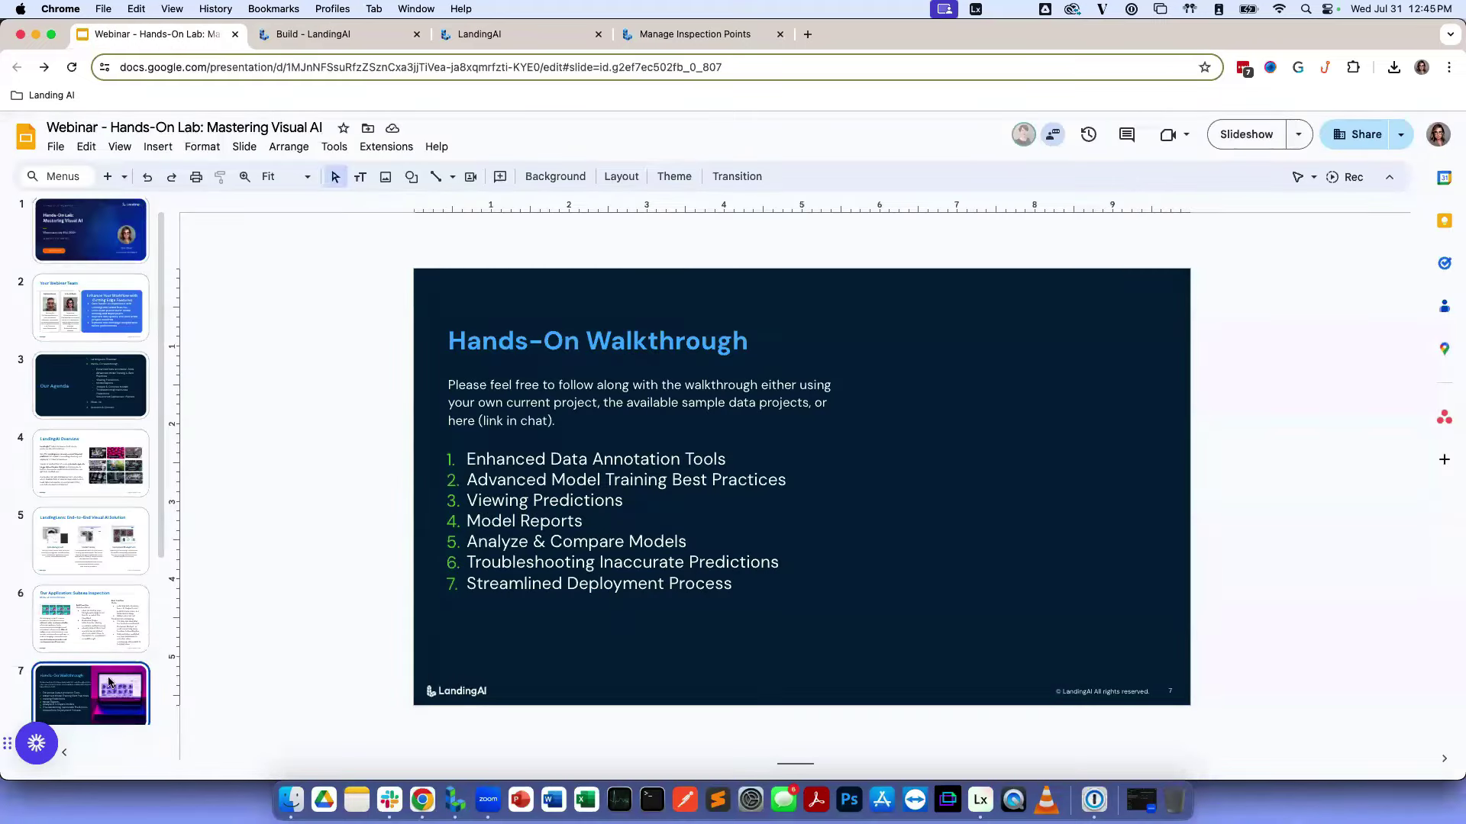
pyautogui.scroll(-5, 111, 679)
pyautogui.click(119, 566)
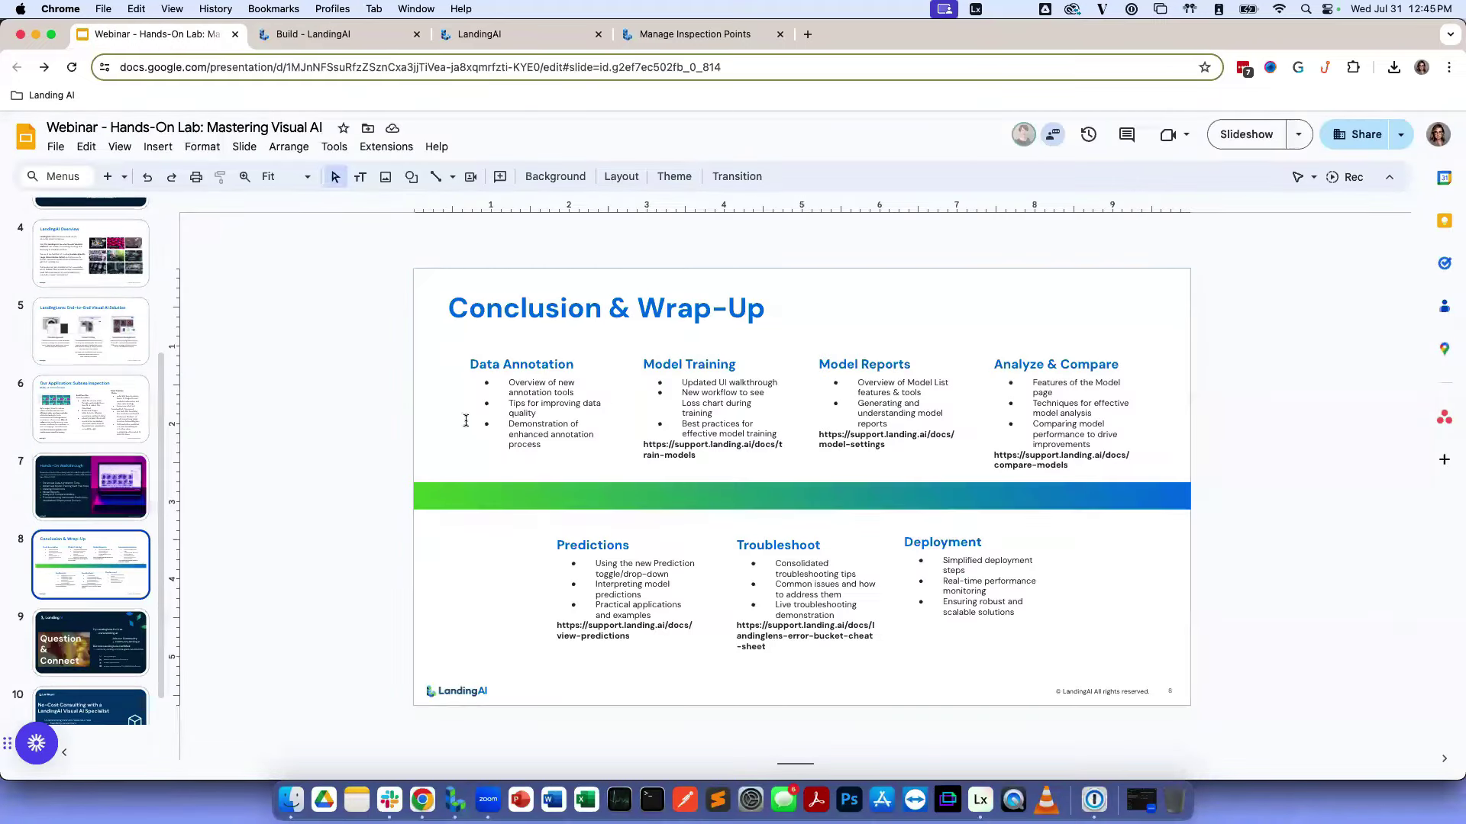
pyautogui.click(1240, 136)
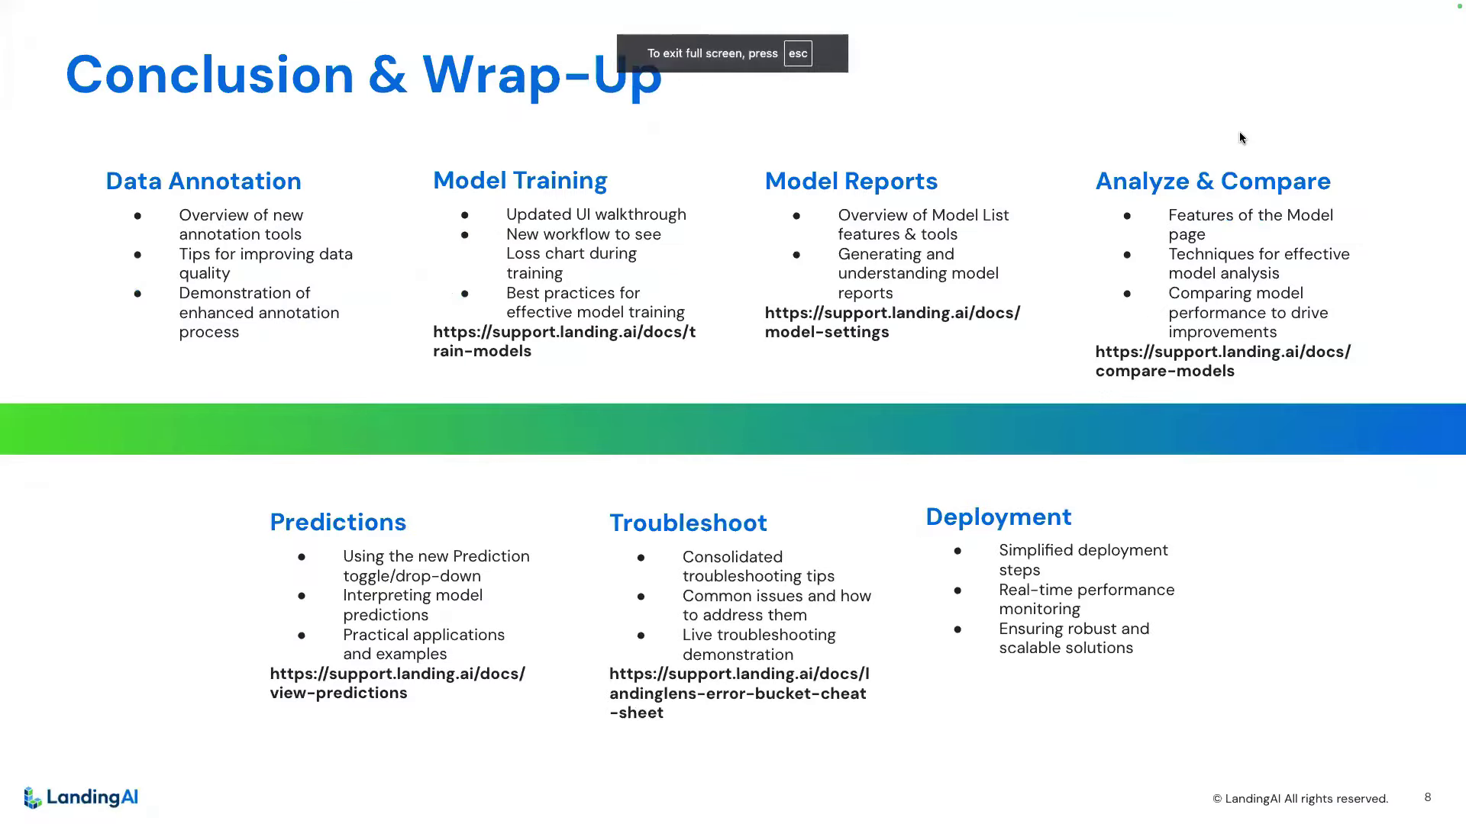